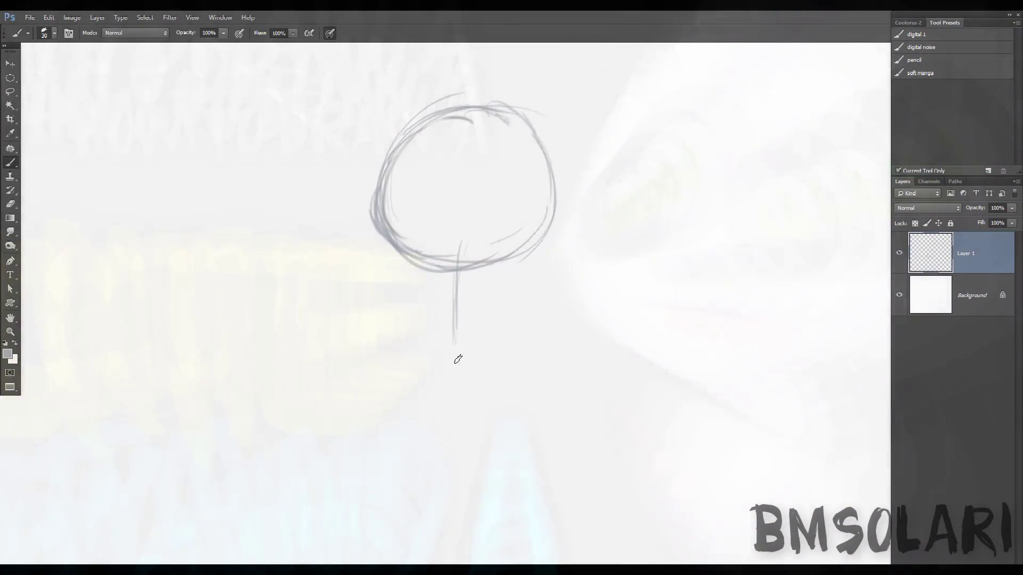
- Sketch the body outline and a foot below the head on Layer 1
{"action": "left_click_drag", "start_coordinate": [462, 230], "coordinate": [455, 341]}
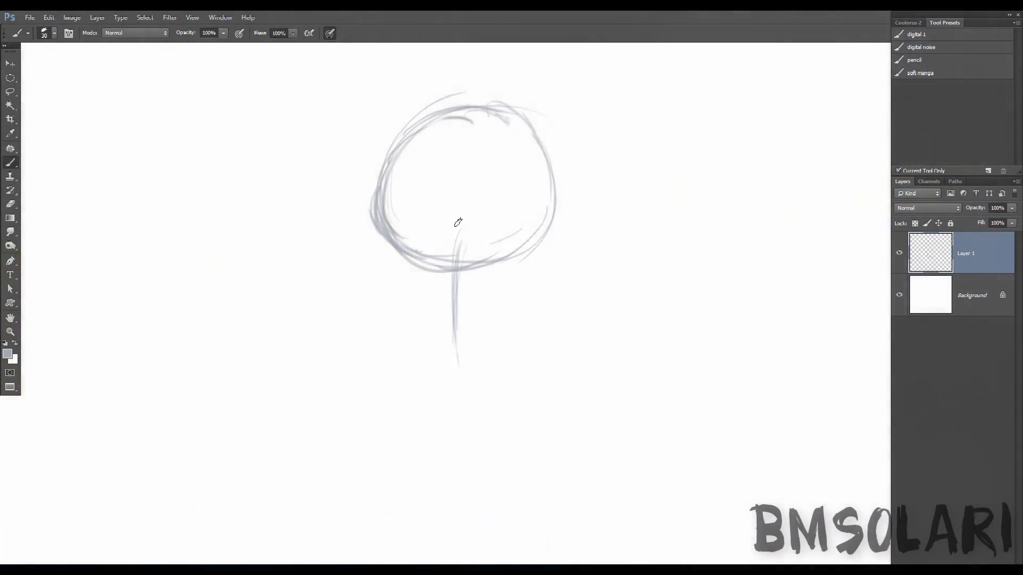
{"action": "mouse_move", "coordinate": [398, 256]}
{"action": "left_mouse_down"}
{"action": "mouse_move", "coordinate": [379, 309]}
{"action": "mouse_move", "coordinate": [419, 278]}
{"action": "left_mouse_up"}
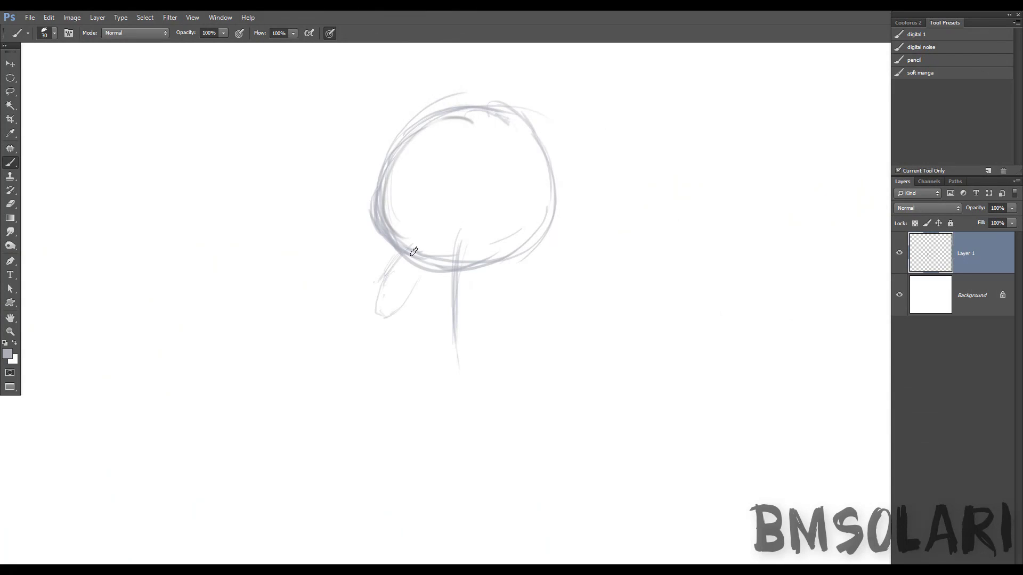
{"action": "left_click_drag", "start_coordinate": [519, 247], "coordinate": [526, 341]}
{"action": "mouse_move", "coordinate": [415, 267]}
{"action": "left_mouse_down"}
{"action": "mouse_move", "coordinate": [413, 372]}
{"action": "mouse_move", "coordinate": [442, 400]}
{"action": "left_mouse_up"}
{"action": "mouse_move", "coordinate": [416, 381]}
{"action": "left_mouse_down"}
{"action": "mouse_move", "coordinate": [481, 373]}
{"action": "mouse_move", "coordinate": [516, 263]}
{"action": "mouse_move", "coordinate": [523, 341]}
{"action": "left_mouse_up"}
- Retrace the round head with a centre line, top arc and eye strokes
{"action": "left_click_drag", "start_coordinate": [433, 114], "coordinate": [516, 231]}
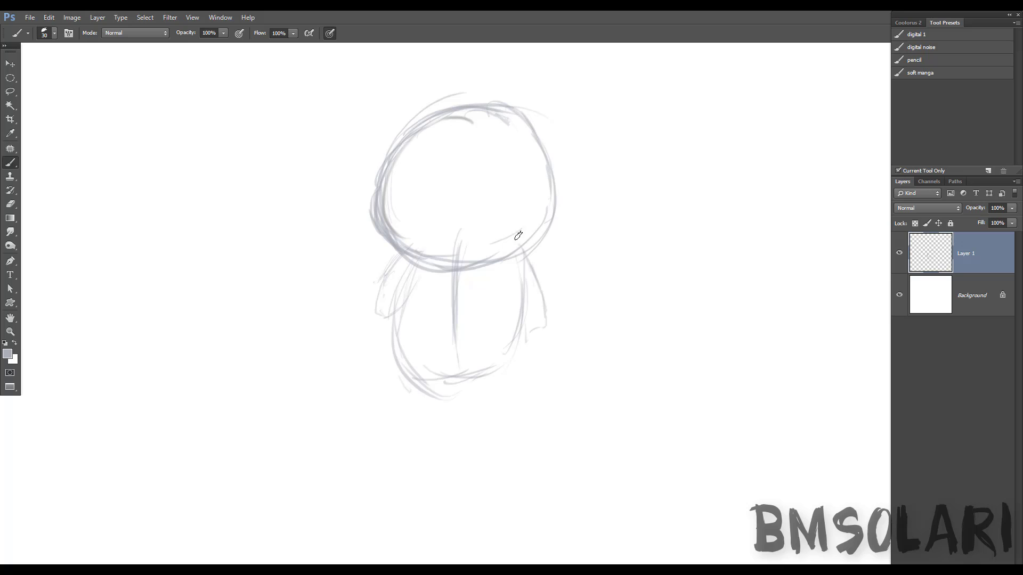
{"action": "mouse_move", "coordinate": [375, 193]}
{"action": "left_mouse_down"}
{"action": "mouse_move", "coordinate": [413, 269]}
{"action": "mouse_move", "coordinate": [475, 270]}
{"action": "mouse_move", "coordinate": [526, 200]}
{"action": "mouse_move", "coordinate": [551, 199]}
{"action": "mouse_move", "coordinate": [554, 224]}
{"action": "left_mouse_up"}
{"action": "left_click_drag", "start_coordinate": [394, 152], "coordinate": [517, 107]}
{"action": "left_click_drag", "start_coordinate": [458, 91], "coordinate": [443, 277]}
{"action": "mouse_move", "coordinate": [493, 154]}
{"action": "left_mouse_down"}
{"action": "mouse_move", "coordinate": [463, 197]}
{"action": "mouse_move", "coordinate": [509, 205]}
{"action": "left_mouse_up"}
{"action": "left_click_drag", "start_coordinate": [397, 170], "coordinate": [394, 205]}
{"action": "left_click_drag", "start_coordinate": [416, 154], "coordinate": [411, 192]}
{"action": "scroll", "coordinate": [405, 197], "scroll_direction": "down", "scroll_amount": 1}
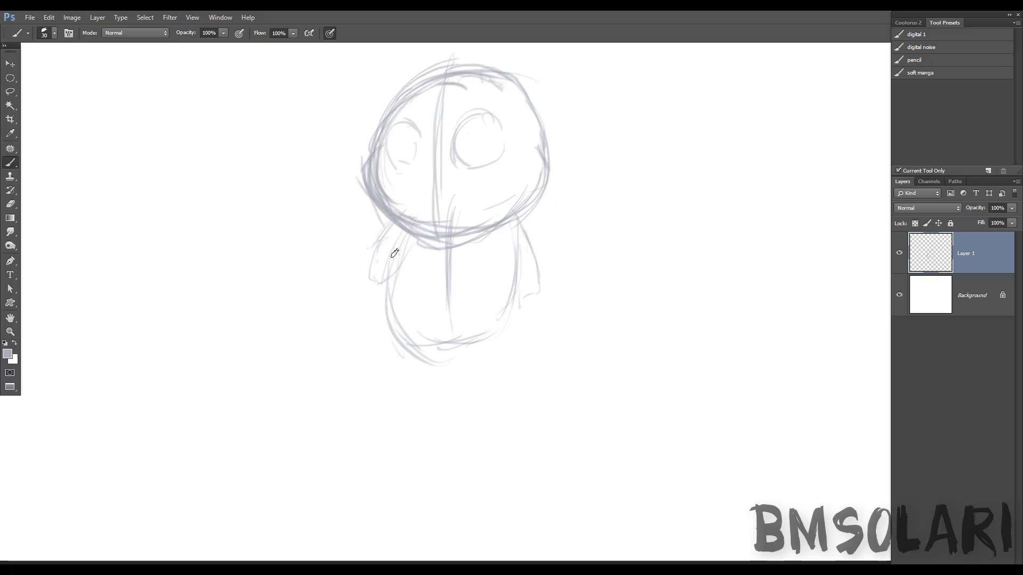
{"action": "mouse_move", "coordinate": [391, 259]}
{"action": "left_mouse_down"}
{"action": "mouse_move", "coordinate": [409, 230]}
{"action": "mouse_move", "coordinate": [392, 325]}
{"action": "mouse_move", "coordinate": [426, 352]}
{"action": "mouse_move", "coordinate": [503, 213]}
{"action": "left_mouse_up"}
- Erase the rough left-arm strokes and retrace the body's sides and bottom
{"action": "key", "text": "e"}
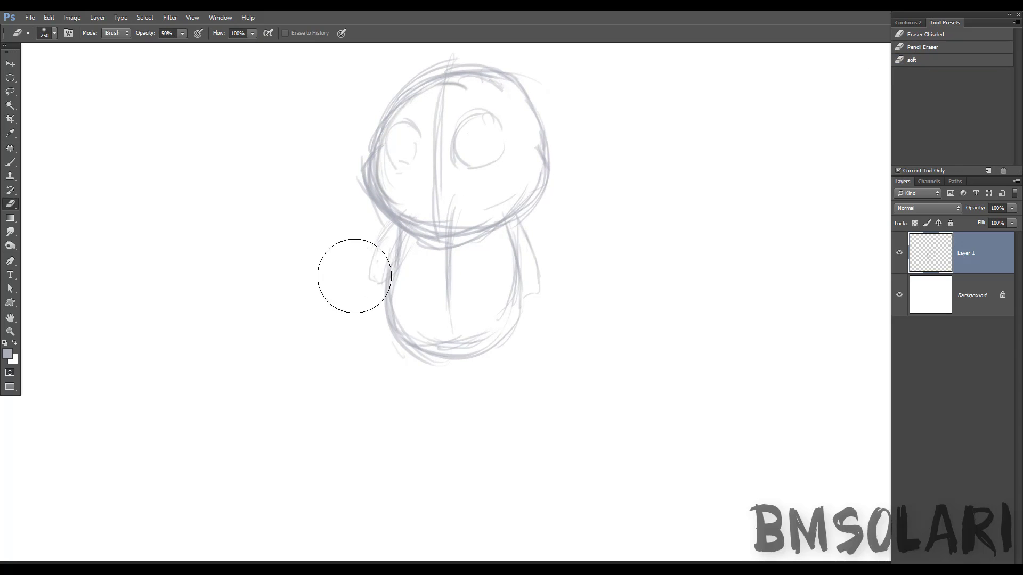
{"action": "key", "text": "b"}
{"action": "mouse_move", "coordinate": [353, 274]}
{"action": "left_mouse_down"}
{"action": "mouse_move", "coordinate": [389, 234]}
{"action": "mouse_move", "coordinate": [388, 336]}
{"action": "mouse_move", "coordinate": [527, 277]}
{"action": "left_mouse_up"}
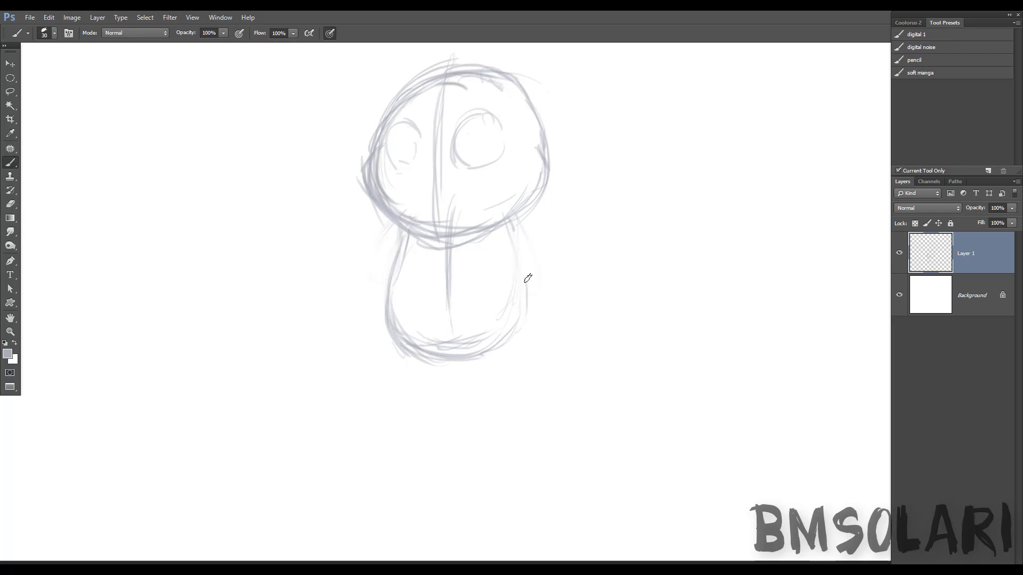
{"action": "left_click_drag", "start_coordinate": [512, 216], "coordinate": [528, 291]}
- Sketch both stubby legs with feet and darken the body's right side
{"action": "mouse_move", "coordinate": [384, 311]}
{"action": "left_mouse_down"}
{"action": "mouse_move", "coordinate": [375, 386]}
{"action": "mouse_move", "coordinate": [418, 391]}
{"action": "left_mouse_up"}
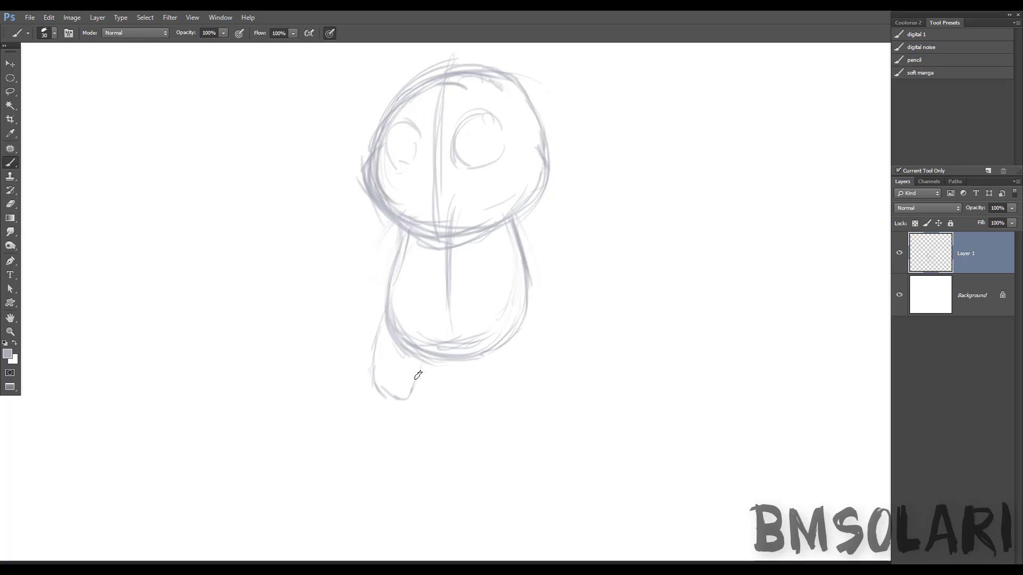
{"action": "mouse_move", "coordinate": [423, 351]}
{"action": "left_mouse_down"}
{"action": "mouse_move", "coordinate": [391, 306]}
{"action": "mouse_move", "coordinate": [394, 401]}
{"action": "mouse_move", "coordinate": [423, 366]}
{"action": "left_mouse_up"}
{"action": "mouse_move", "coordinate": [515, 274]}
{"action": "left_mouse_down"}
{"action": "mouse_move", "coordinate": [539, 349]}
{"action": "mouse_move", "coordinate": [495, 402]}
{"action": "left_mouse_up"}
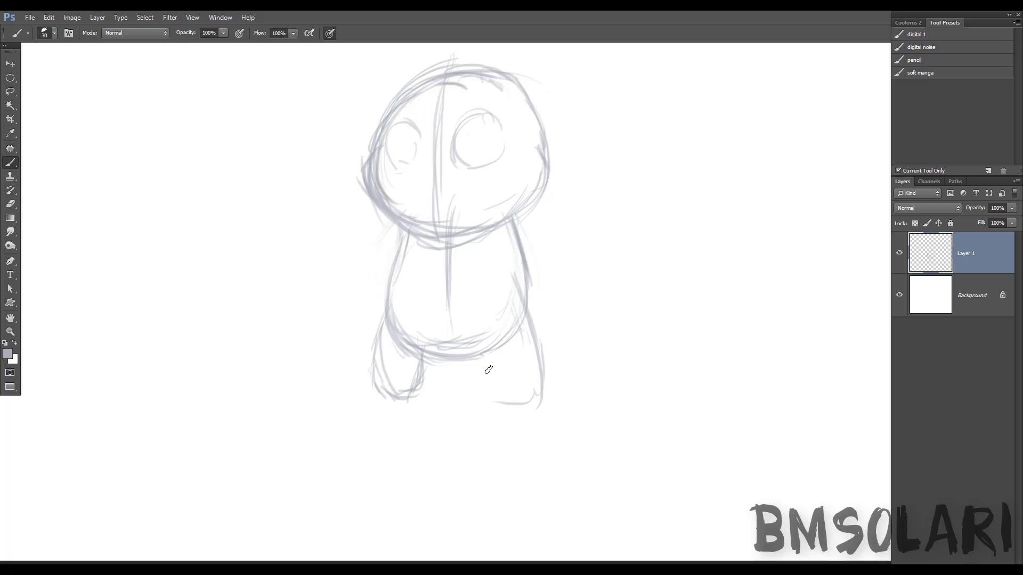
{"action": "left_click_drag", "start_coordinate": [485, 355], "coordinate": [533, 399]}
{"action": "left_click_drag", "start_coordinate": [522, 271], "coordinate": [542, 390]}
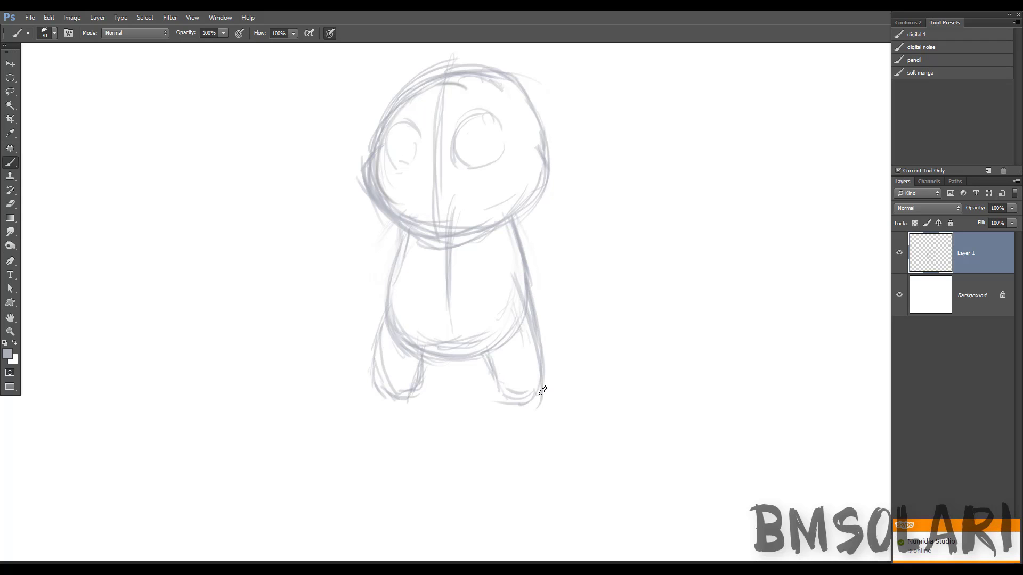
{"action": "left_click", "coordinate": [554, 344]}
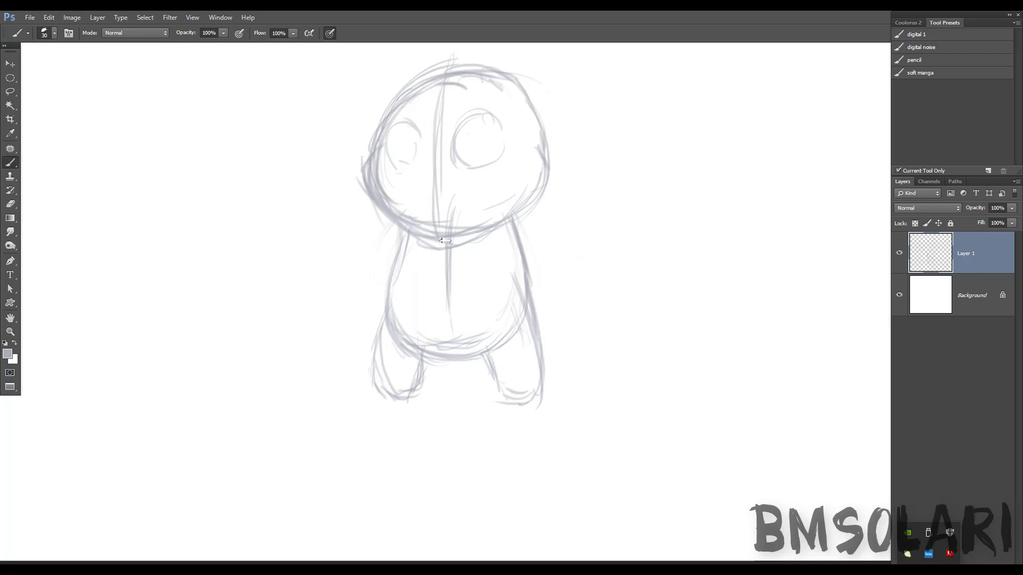
- Draw the left arm and redraw the right arm beside the body
{"action": "mouse_move", "coordinate": [395, 244]}
{"action": "left_mouse_down"}
{"action": "mouse_move", "coordinate": [375, 284]}
{"action": "mouse_move", "coordinate": [397, 233]}
{"action": "mouse_move", "coordinate": [376, 296]}
{"action": "left_mouse_up"}
{"action": "left_click_drag", "start_coordinate": [405, 224], "coordinate": [367, 293]}
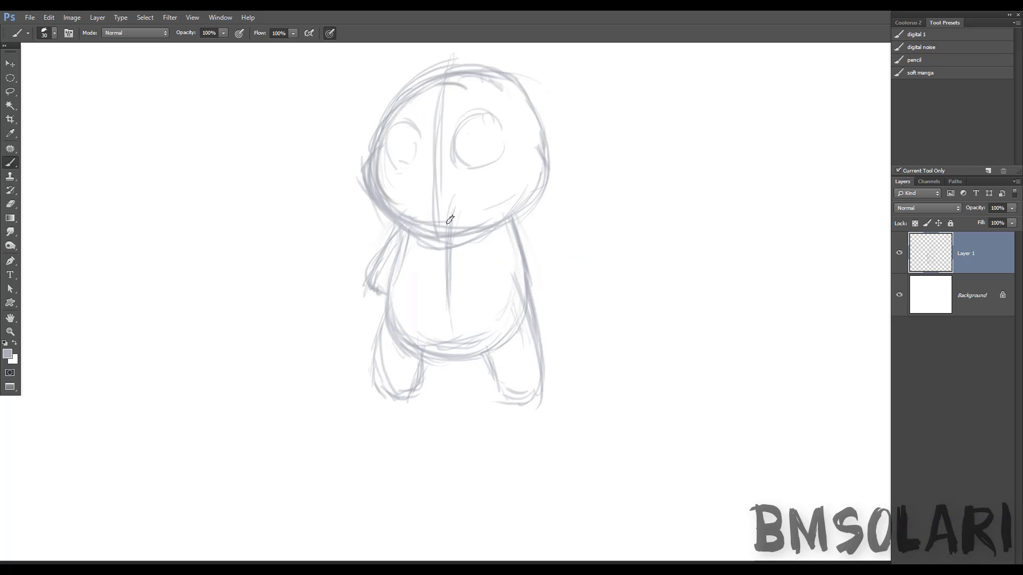
{"action": "left_click_drag", "start_coordinate": [537, 233], "coordinate": [552, 288]}
{"action": "left_click_drag", "start_coordinate": [525, 213], "coordinate": [535, 306]}
{"action": "left_click_drag", "start_coordinate": [499, 234], "coordinate": [517, 299]}
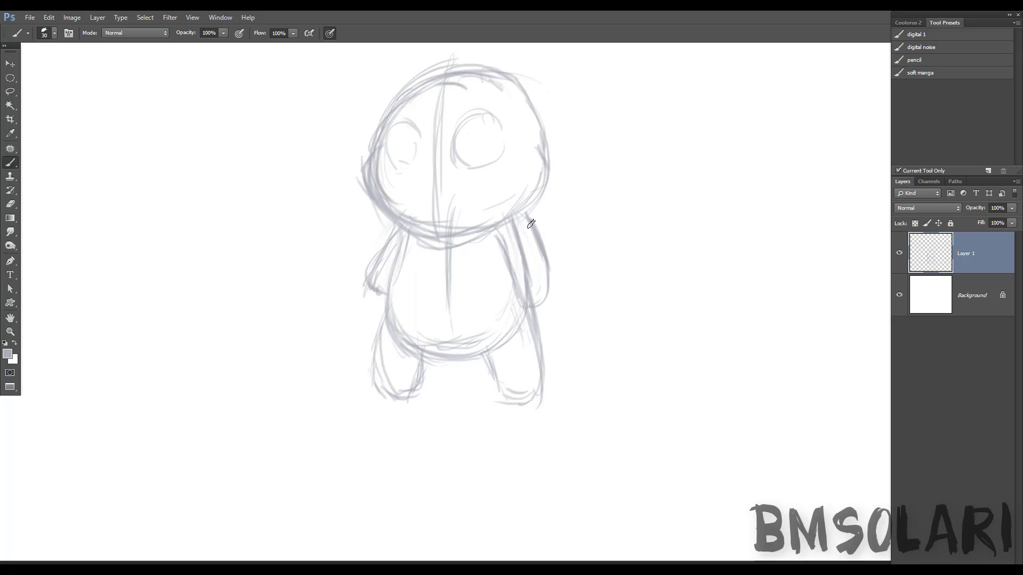
{"action": "left_click_drag", "start_coordinate": [511, 207], "coordinate": [533, 309]}
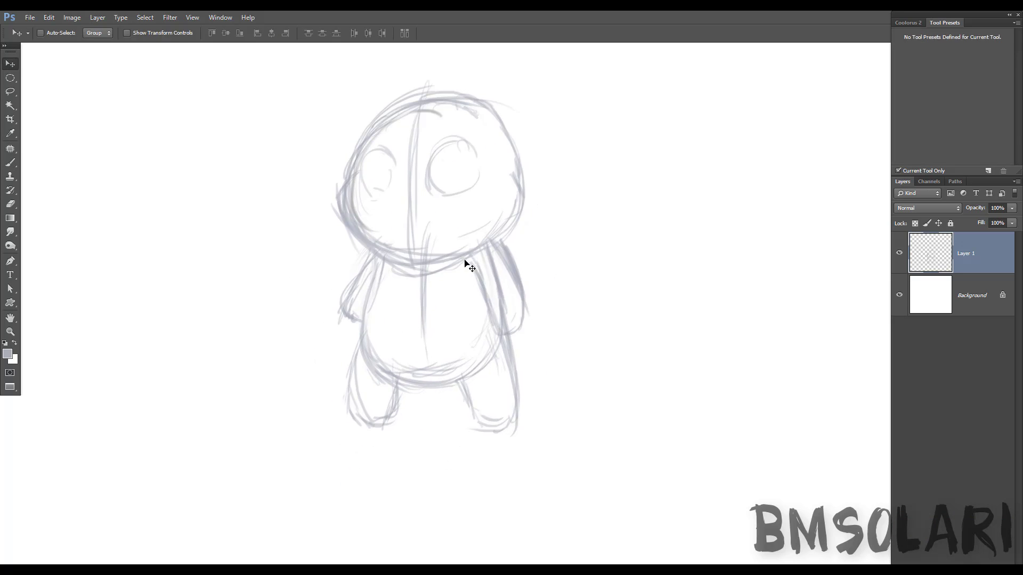
- Darken the head's outline and chin, and sketch hair tufts on top
{"action": "left_click_drag", "start_coordinate": [466, 265], "coordinate": [404, 198]}
{"action": "left_click_drag", "start_coordinate": [368, 259], "coordinate": [397, 288]}
{"action": "left_click_drag", "start_coordinate": [367, 214], "coordinate": [471, 293]}
{"action": "mouse_move", "coordinate": [395, 149]}
{"action": "left_mouse_down"}
{"action": "mouse_move", "coordinate": [367, 208]}
{"action": "mouse_move", "coordinate": [497, 137]}
{"action": "mouse_move", "coordinate": [538, 221]}
{"action": "left_mouse_up"}
{"action": "left_click_drag", "start_coordinate": [489, 185], "coordinate": [480, 212]}
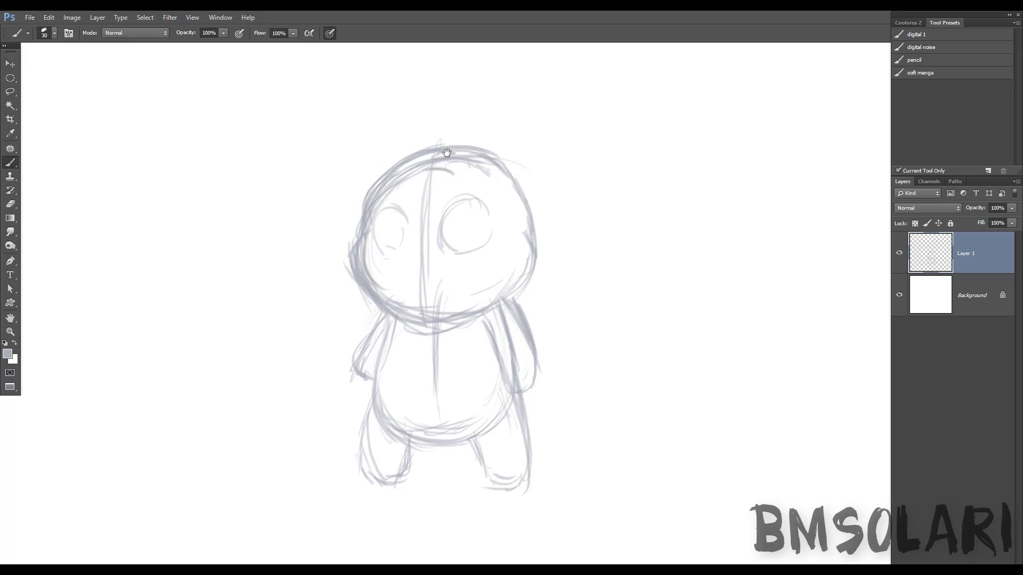
{"action": "mouse_move", "coordinate": [440, 145]}
{"action": "left_mouse_down"}
{"action": "mouse_move", "coordinate": [453, 116]}
{"action": "mouse_move", "coordinate": [500, 165]}
{"action": "left_mouse_up"}
{"action": "mouse_move", "coordinate": [492, 129]}
{"action": "left_mouse_down"}
{"action": "mouse_move", "coordinate": [470, 145]}
{"action": "mouse_move", "coordinate": [445, 133]}
{"action": "mouse_move", "coordinate": [437, 145]}
{"action": "left_mouse_up"}
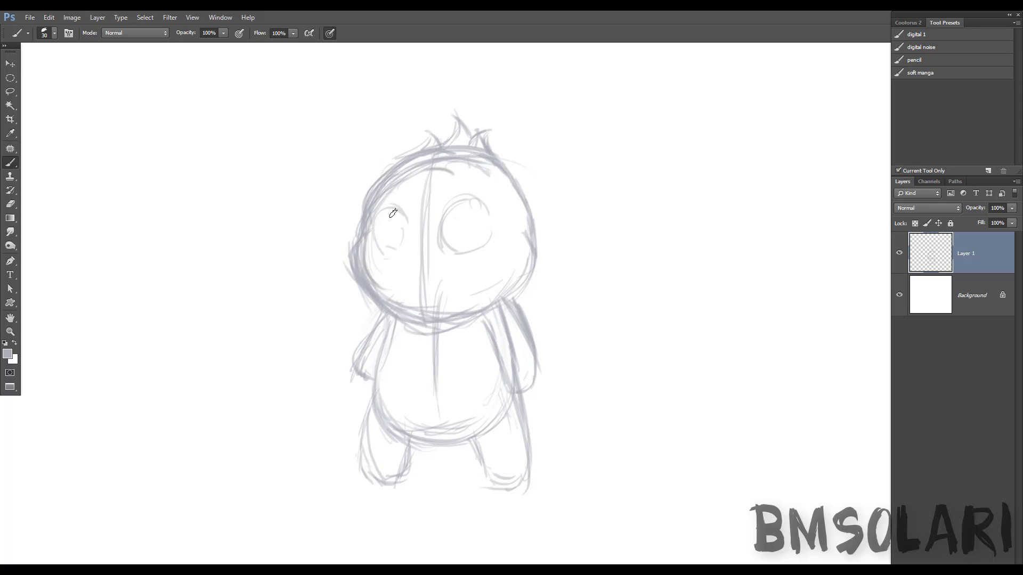
- Draw the left eye and a small nose, darken the head's right edge, add ears
{"action": "mouse_move", "coordinate": [393, 213]}
{"action": "left_mouse_down"}
{"action": "mouse_move", "coordinate": [401, 248]}
{"action": "mouse_move", "coordinate": [424, 253]}
{"action": "mouse_move", "coordinate": [417, 268]}
{"action": "mouse_move", "coordinate": [430, 258]}
{"action": "mouse_move", "coordinate": [440, 278]}
{"action": "left_mouse_up"}
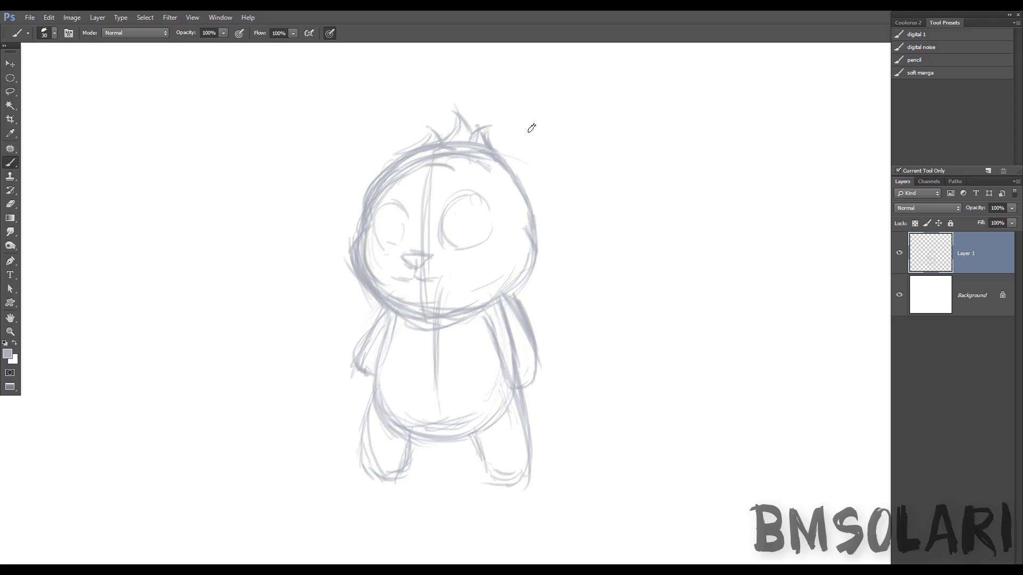
{"action": "mouse_move", "coordinate": [501, 163]}
{"action": "left_mouse_down"}
{"action": "mouse_move", "coordinate": [524, 182]}
{"action": "mouse_move", "coordinate": [534, 242]}
{"action": "left_mouse_up"}
{"action": "mouse_move", "coordinate": [499, 161]}
{"action": "left_mouse_down"}
{"action": "mouse_move", "coordinate": [534, 143]}
{"action": "mouse_move", "coordinate": [532, 229]}
{"action": "left_mouse_up"}
{"action": "mouse_move", "coordinate": [365, 195]}
{"action": "left_mouse_down"}
{"action": "mouse_move", "coordinate": [405, 155]}
{"action": "mouse_move", "coordinate": [389, 152]}
{"action": "left_mouse_up"}
- Lasso the lower body and resize it with Free Transform
{"action": "key", "text": "l"}
{"action": "key", "text": "ctrl+t"}
{"action": "mouse_move", "coordinate": [449, 313]}
{"action": "left_mouse_down"}
{"action": "mouse_move", "coordinate": [527, 304]}
{"action": "mouse_move", "coordinate": [514, 338]}
{"action": "mouse_move", "coordinate": [520, 303]}
{"action": "left_mouse_up"}
{"action": "key", "text": "Return"}
{"action": "key", "text": "b"}
- Darken the chin and ears, add irises and pupils, and darken the left arm and belly
{"action": "mouse_move", "coordinate": [363, 267]}
{"action": "left_mouse_down"}
{"action": "mouse_move", "coordinate": [453, 315]}
{"action": "mouse_move", "coordinate": [519, 234]}
{"action": "left_mouse_up"}
{"action": "left_click_drag", "start_coordinate": [358, 187], "coordinate": [372, 149]}
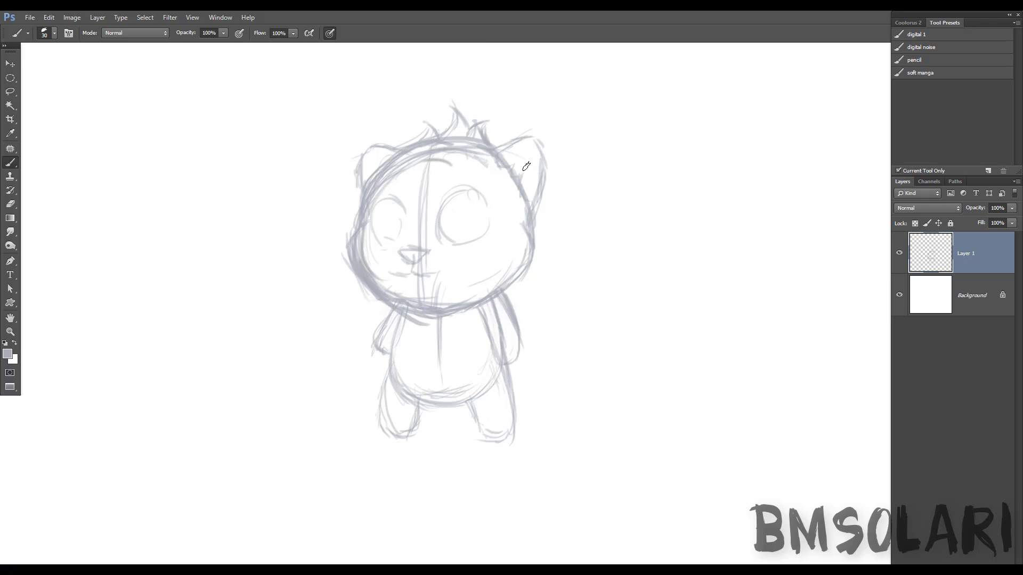
{"action": "left_click_drag", "start_coordinate": [526, 167], "coordinate": [515, 178]}
{"action": "mouse_move", "coordinate": [463, 208]}
{"action": "left_mouse_down"}
{"action": "mouse_move", "coordinate": [463, 234]}
{"action": "mouse_move", "coordinate": [442, 213]}
{"action": "mouse_move", "coordinate": [461, 248]}
{"action": "left_mouse_up"}
{"action": "left_click_drag", "start_coordinate": [394, 211], "coordinate": [376, 232]}
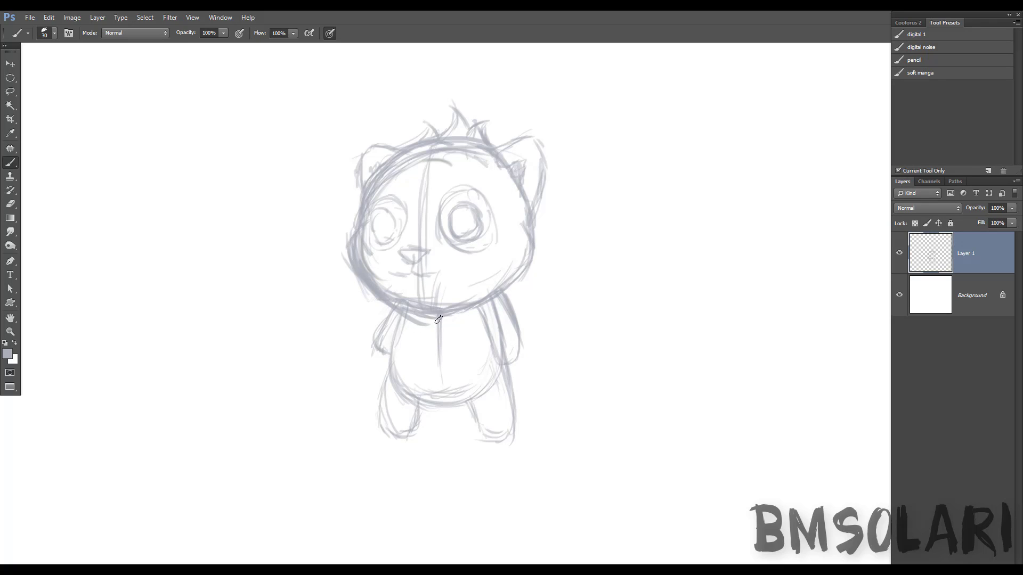
{"action": "mouse_move", "coordinate": [400, 319]}
{"action": "left_mouse_down"}
{"action": "mouse_move", "coordinate": [382, 389]}
{"action": "mouse_move", "coordinate": [475, 385]}
{"action": "left_mouse_up"}
{"action": "key", "text": "ctrl+t"}
- Scale the sketch to about 108%, fade it to 30%, and add Layer 2 with a dark line colour
{"action": "left_click_drag", "start_coordinate": [549, 98], "coordinate": [565, 70]}
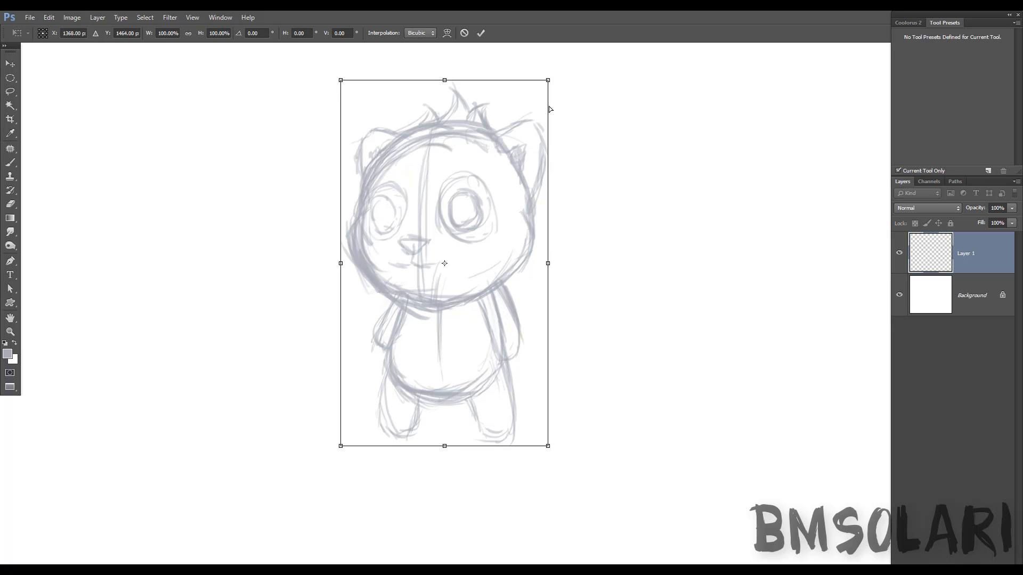
{"action": "key", "text": "Return"}
{"action": "key", "text": "3"}
{"action": "key", "text": "b"}
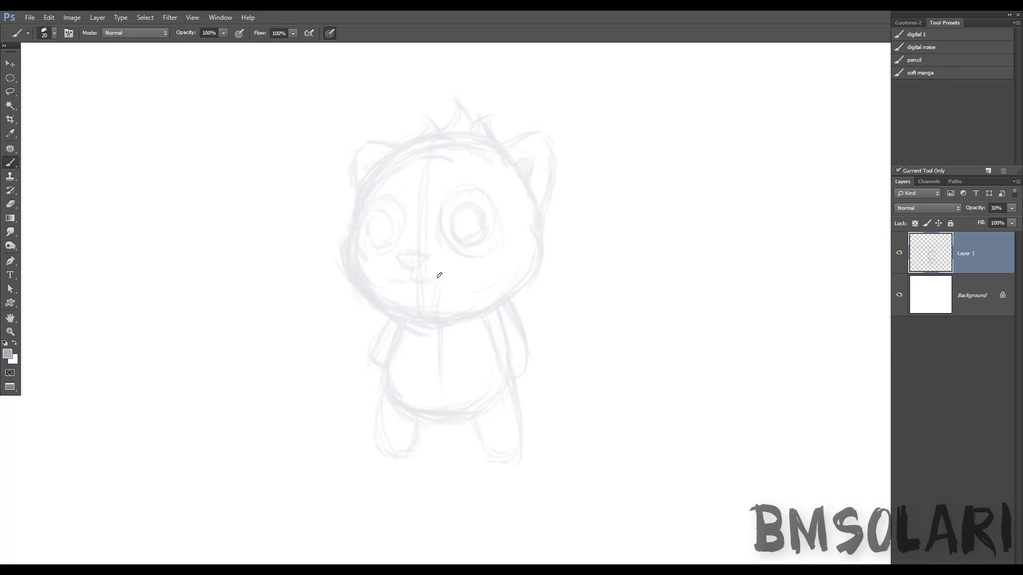
{"action": "key", "text": "ctrl+shift+alt+n"}
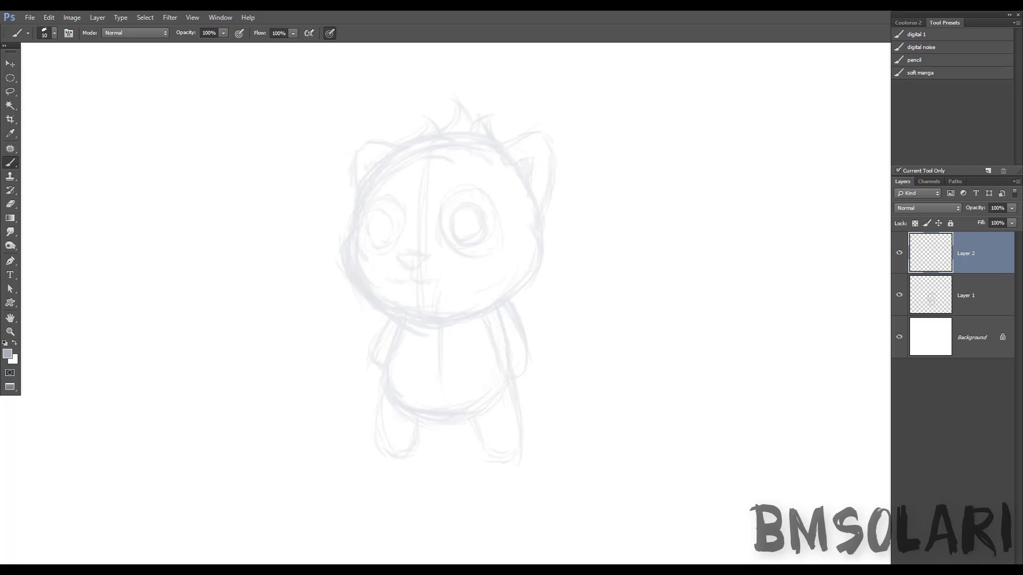
{"action": "left_click", "coordinate": [7, 353]}
{"action": "left_click", "coordinate": [731, 176]}
{"action": "left_click", "coordinate": [963, 87]}
- Trace clean dark outlines for the head, both ears, cheeks and jaw
{"action": "mouse_move", "coordinate": [353, 232]}
{"action": "left_mouse_down"}
{"action": "mouse_move", "coordinate": [366, 181]}
{"action": "mouse_move", "coordinate": [393, 146]}
{"action": "left_mouse_up"}
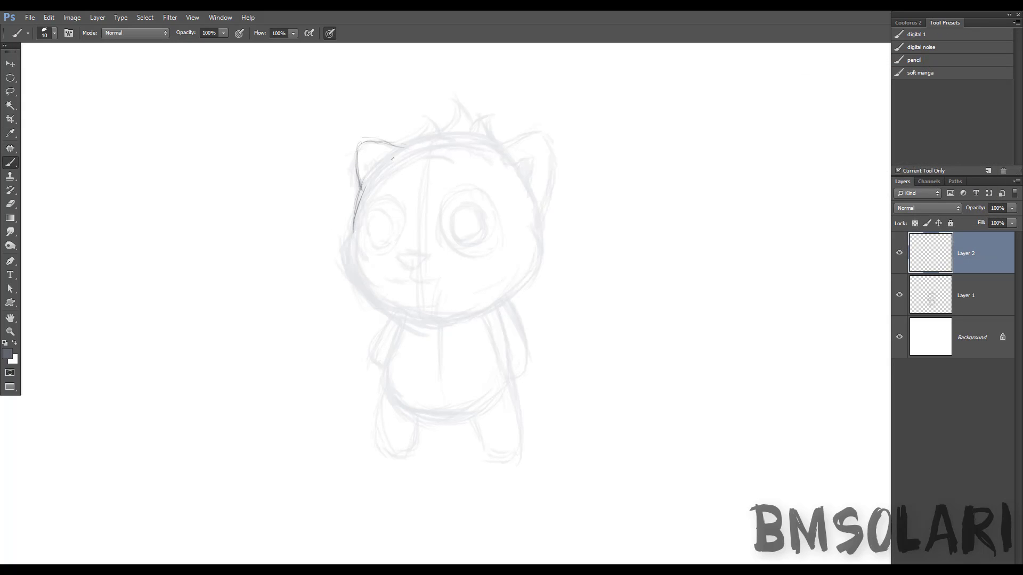
{"action": "mouse_move", "coordinate": [361, 186]}
{"action": "left_mouse_down"}
{"action": "mouse_move", "coordinate": [427, 124]}
{"action": "mouse_move", "coordinate": [471, 122]}
{"action": "left_mouse_up"}
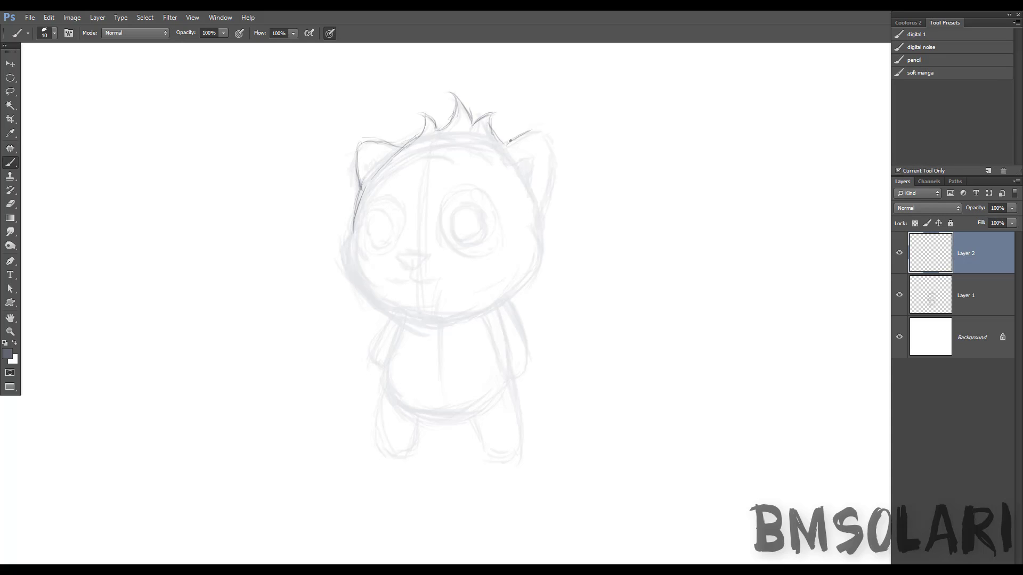
{"action": "mouse_move", "coordinate": [555, 140]}
{"action": "left_mouse_down"}
{"action": "mouse_move", "coordinate": [543, 212]}
{"action": "mouse_move", "coordinate": [478, 316]}
{"action": "left_mouse_up"}
{"action": "left_click_drag", "start_coordinate": [353, 228], "coordinate": [378, 296]}
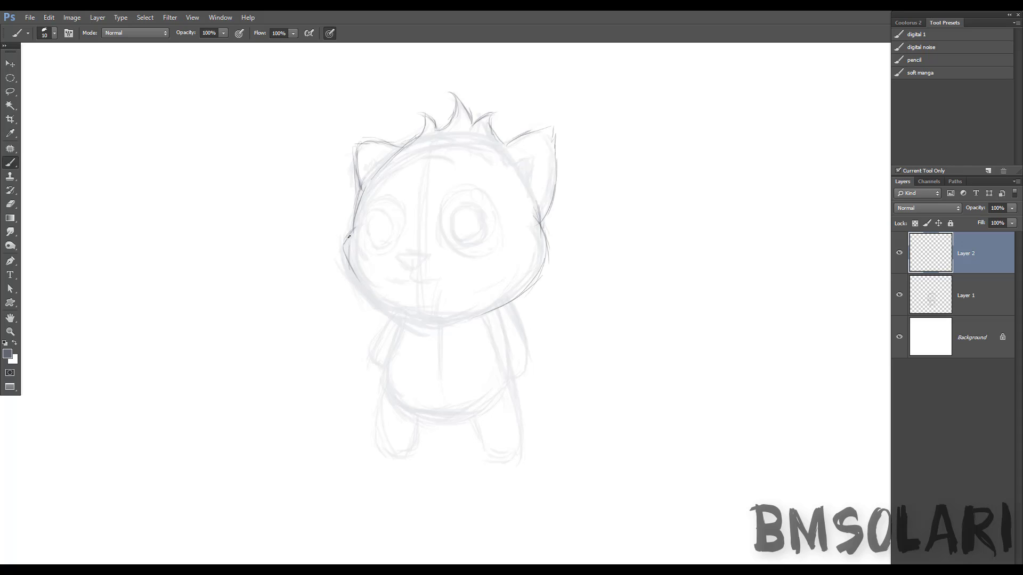
{"action": "mouse_move", "coordinate": [429, 322]}
{"action": "left_mouse_down"}
{"action": "mouse_move", "coordinate": [463, 327]}
{"action": "mouse_move", "coordinate": [491, 309]}
{"action": "left_mouse_up"}
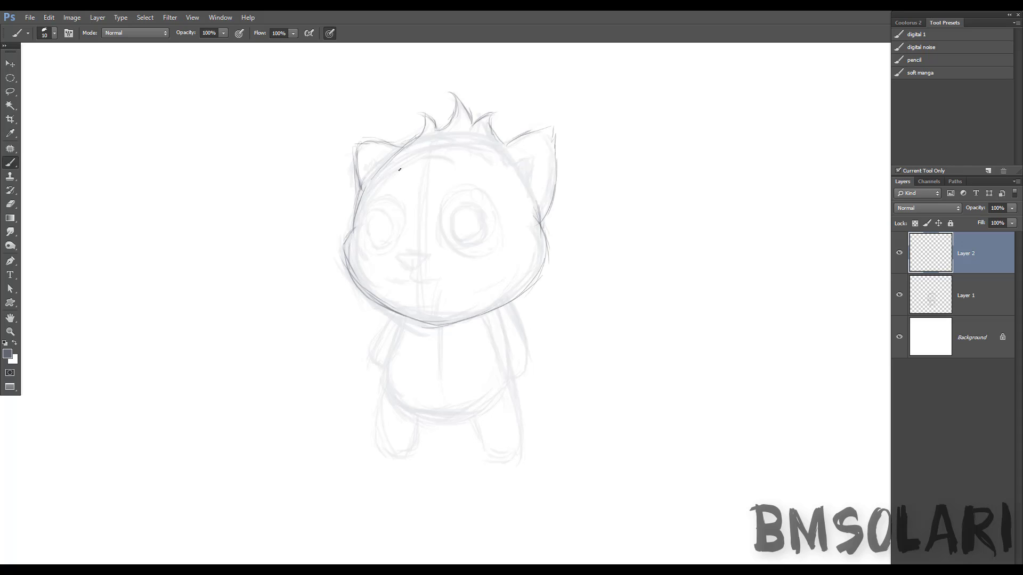
- Draw the face's centre line and outline the nose and both eyes
{"action": "left_click_drag", "start_coordinate": [423, 157], "coordinate": [416, 298]}
{"action": "left_click_drag", "start_coordinate": [425, 250], "coordinate": [398, 254]}
{"action": "left_click_drag", "start_coordinate": [403, 270], "coordinate": [394, 259]}
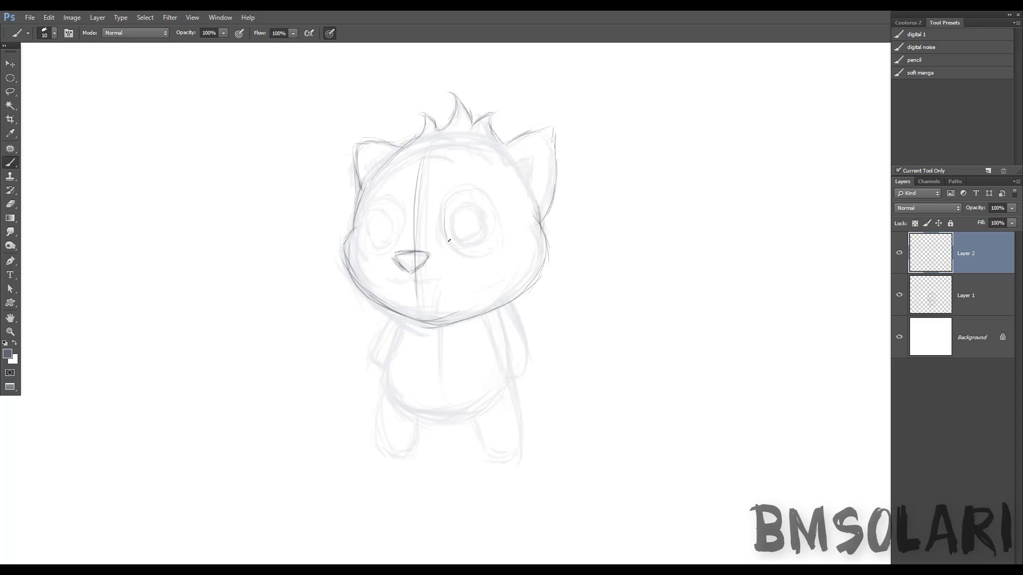
{"action": "mouse_move", "coordinate": [458, 189]}
{"action": "left_mouse_down"}
{"action": "mouse_move", "coordinate": [509, 255]}
{"action": "mouse_move", "coordinate": [468, 190]}
{"action": "left_mouse_up"}
{"action": "mouse_move", "coordinate": [368, 201]}
{"action": "left_mouse_down"}
{"action": "mouse_move", "coordinate": [371, 254]}
{"action": "mouse_move", "coordinate": [436, 281]}
{"action": "mouse_move", "coordinate": [409, 282]}
{"action": "left_mouse_up"}
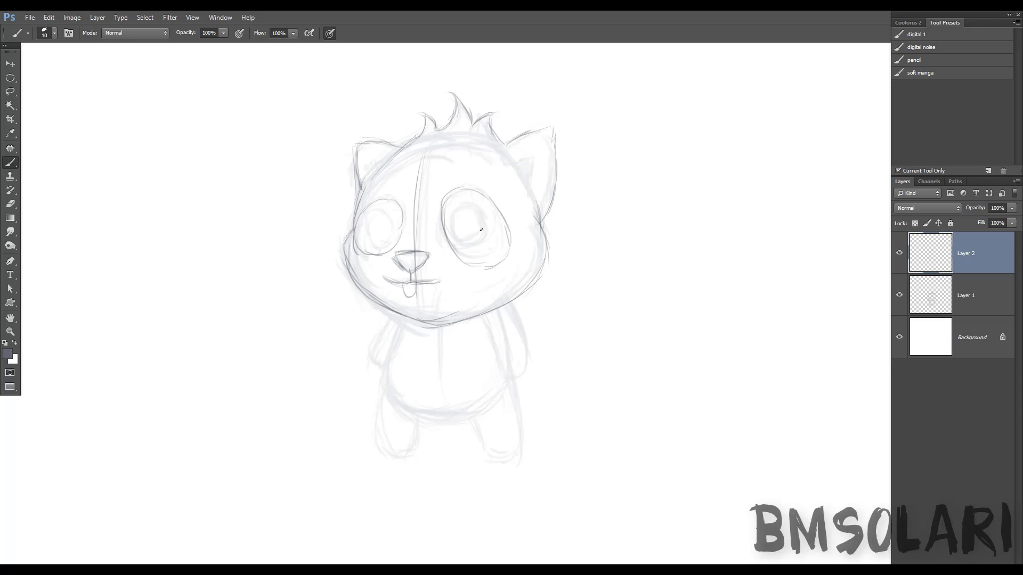
- Outline the body, both arms and both legs, darkening the right leg
{"action": "mouse_move", "coordinate": [400, 334]}
{"action": "left_mouse_down"}
{"action": "mouse_move", "coordinate": [405, 402]}
{"action": "mouse_move", "coordinate": [465, 408]}
{"action": "mouse_move", "coordinate": [492, 393]}
{"action": "left_mouse_up"}
{"action": "mouse_move", "coordinate": [489, 318]}
{"action": "left_mouse_down"}
{"action": "mouse_move", "coordinate": [498, 365]}
{"action": "mouse_move", "coordinate": [489, 318]}
{"action": "left_mouse_up"}
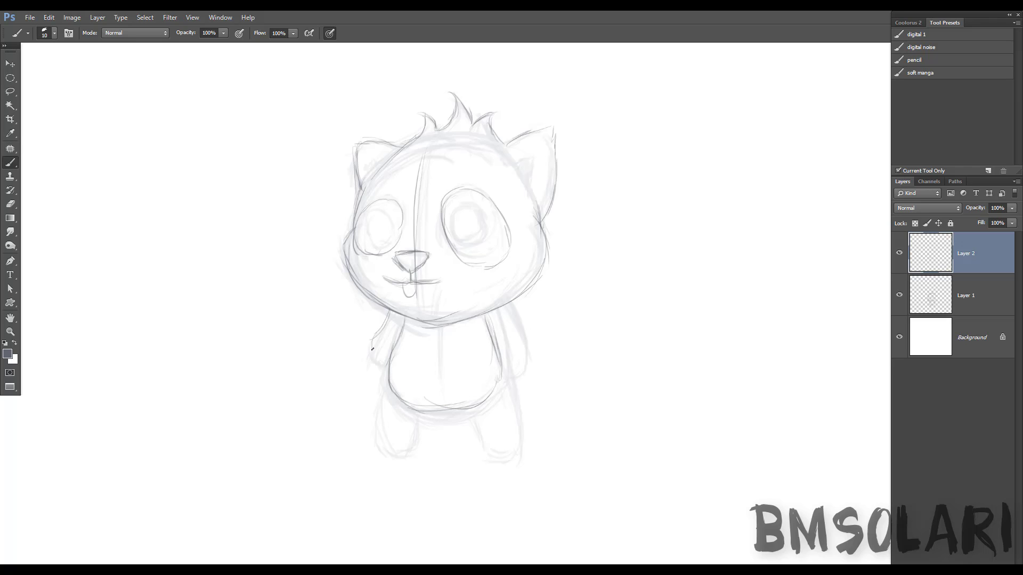
{"action": "left_click_drag", "start_coordinate": [387, 319], "coordinate": [366, 357]}
{"action": "left_click_drag", "start_coordinate": [383, 369], "coordinate": [393, 311]}
{"action": "mouse_move", "coordinate": [523, 362]}
{"action": "left_mouse_down"}
{"action": "mouse_move", "coordinate": [508, 305]}
{"action": "mouse_move", "coordinate": [530, 358]}
{"action": "left_mouse_up"}
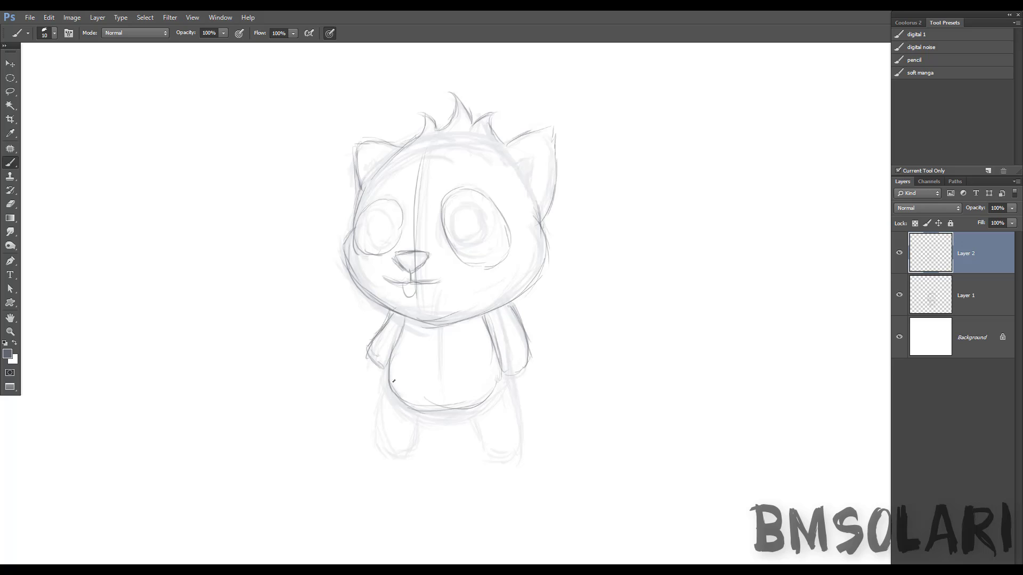
{"action": "left_click_drag", "start_coordinate": [393, 381], "coordinate": [393, 449]}
{"action": "left_click_drag", "start_coordinate": [500, 370], "coordinate": [510, 452]}
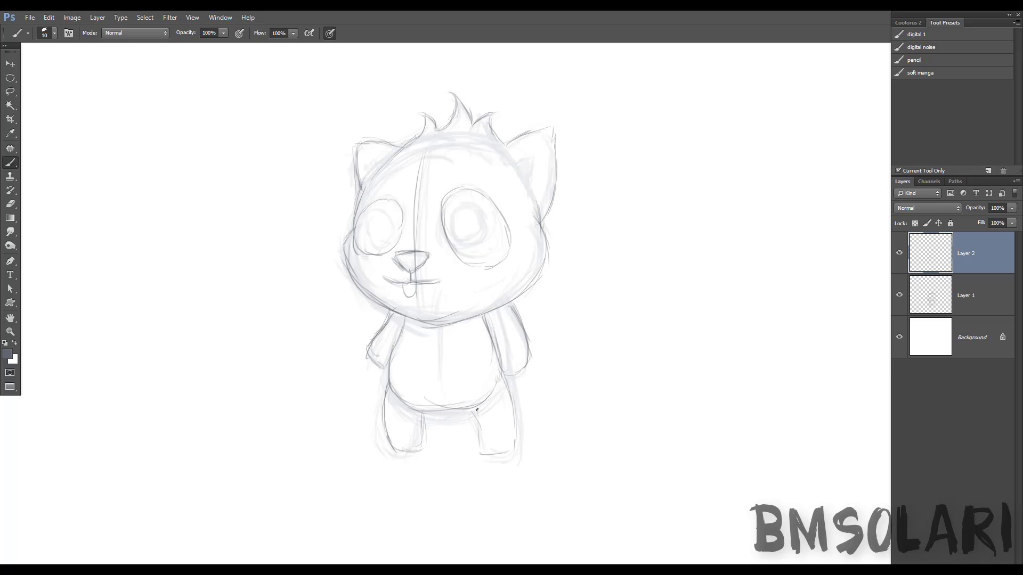
{"action": "left_click_drag", "start_coordinate": [476, 409], "coordinate": [499, 453]}
- Add inner eye circles and a right pupil, and darken the right arm line
{"action": "mouse_move", "coordinate": [481, 243]}
{"action": "left_mouse_down"}
{"action": "mouse_move", "coordinate": [465, 234]}
{"action": "mouse_move", "coordinate": [469, 246]}
{"action": "left_mouse_up"}
{"action": "mouse_move", "coordinate": [384, 211]}
{"action": "left_mouse_down"}
{"action": "mouse_move", "coordinate": [371, 243]}
{"action": "mouse_move", "coordinate": [389, 214]}
{"action": "left_mouse_up"}
{"action": "left_click_drag", "start_coordinate": [464, 230], "coordinate": [462, 214]}
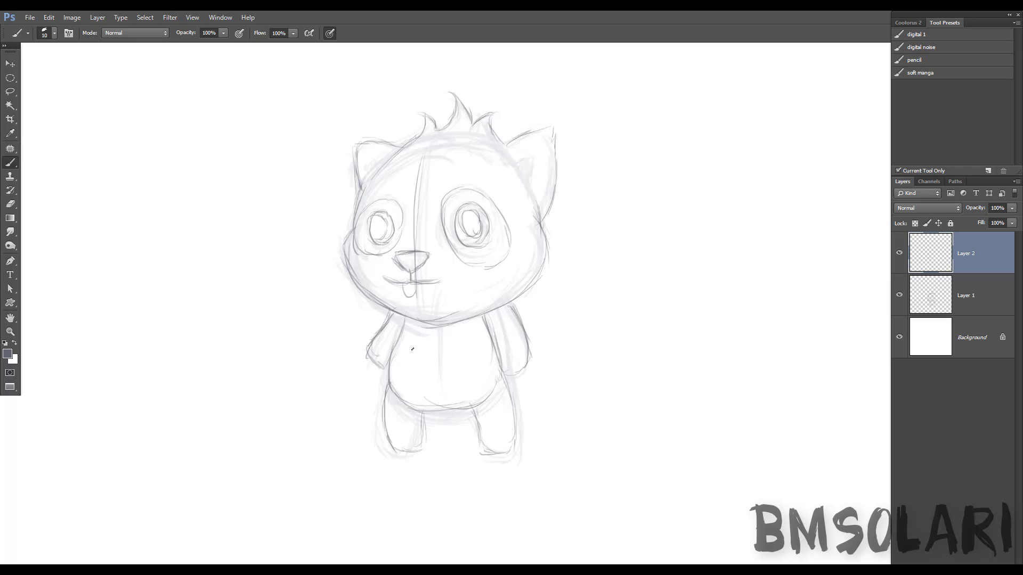
{"action": "left_click_drag", "start_coordinate": [473, 319], "coordinate": [489, 337]}
- Lighten the rough hair with the eraser and redraw curving hair strokes over the forehead
{"action": "key", "text": "e"}
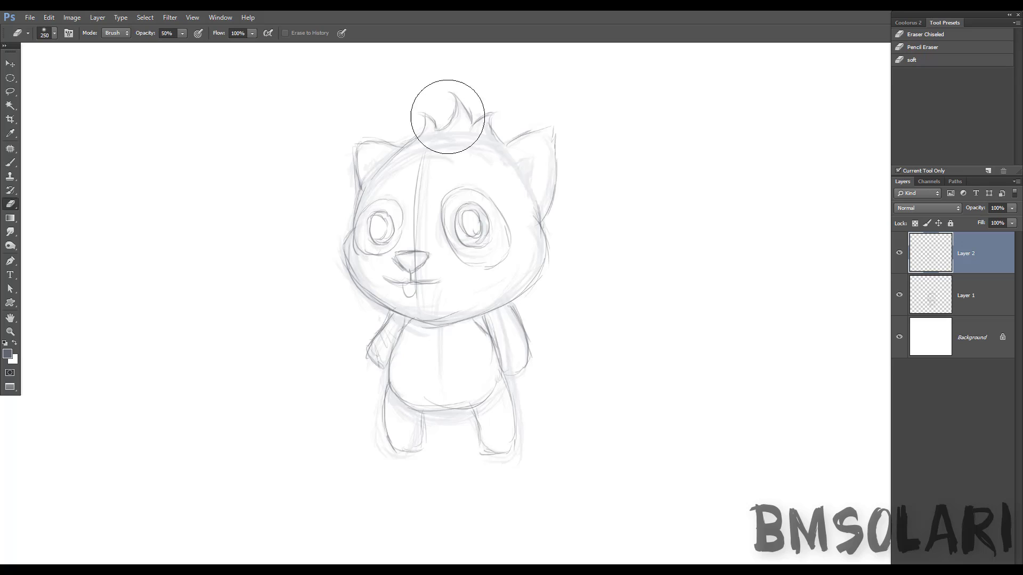
{"action": "left_click_drag", "start_coordinate": [434, 110], "coordinate": [413, 131]}
{"action": "key", "text": "b"}
{"action": "left_click_drag", "start_coordinate": [407, 127], "coordinate": [412, 171]}
{"action": "mouse_move", "coordinate": [441, 116]}
{"action": "left_mouse_down"}
{"action": "mouse_move", "coordinate": [401, 145]}
{"action": "mouse_move", "coordinate": [502, 138]}
{"action": "left_mouse_up"}
{"action": "mouse_move", "coordinate": [399, 131]}
{"action": "left_mouse_down"}
{"action": "mouse_move", "coordinate": [403, 182]}
{"action": "mouse_move", "coordinate": [470, 142]}
{"action": "left_mouse_up"}
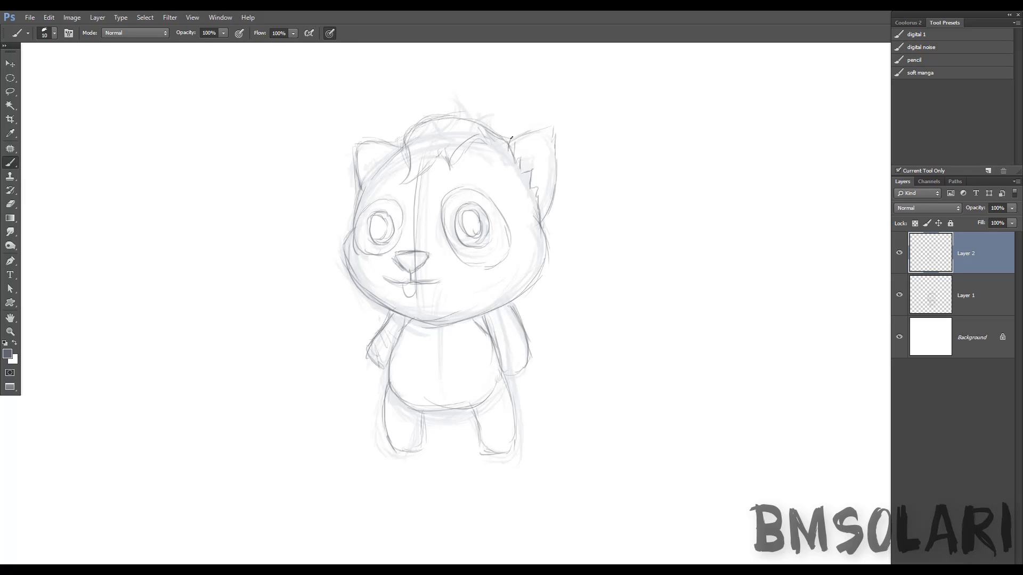
- Trace the right ear edge and right arm, and shift the left leg into position
{"action": "left_click_drag", "start_coordinate": [557, 135], "coordinate": [557, 185]}
{"action": "left_click_drag", "start_coordinate": [494, 319], "coordinate": [528, 366]}
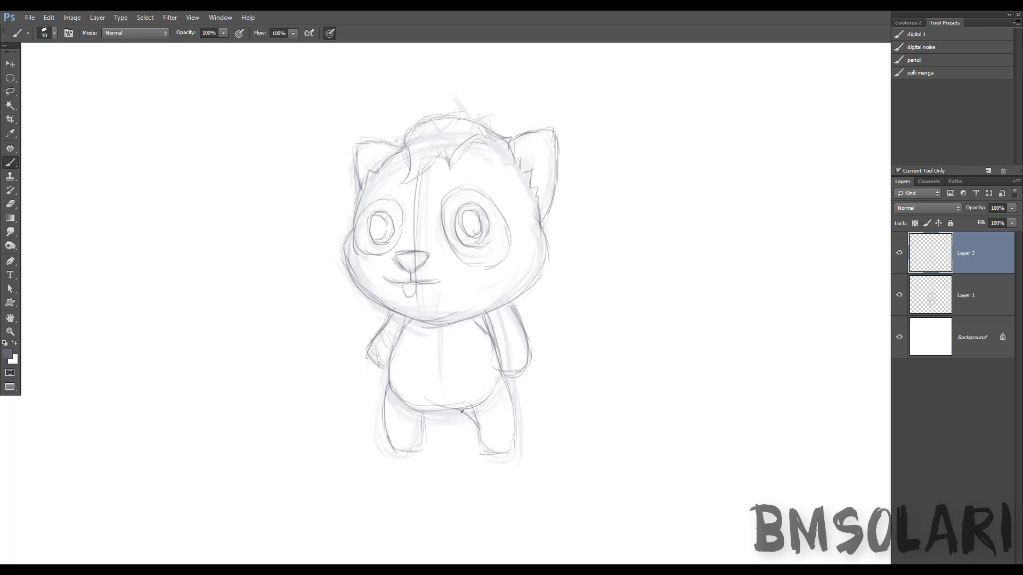
{"action": "key", "text": "v"}
{"action": "left_click_drag", "start_coordinate": [365, 407], "coordinate": [426, 438]}
{"action": "key", "text": "b"}
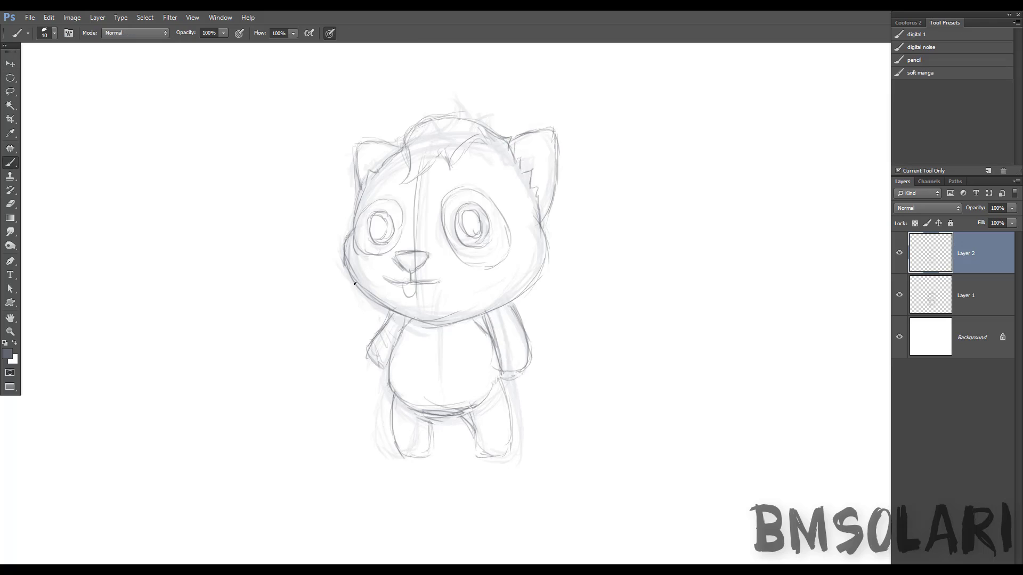
- Redraw the left cheek and jaw to the chin and darken the left eye ring
{"action": "left_click_drag", "start_coordinate": [344, 281], "coordinate": [373, 306]}
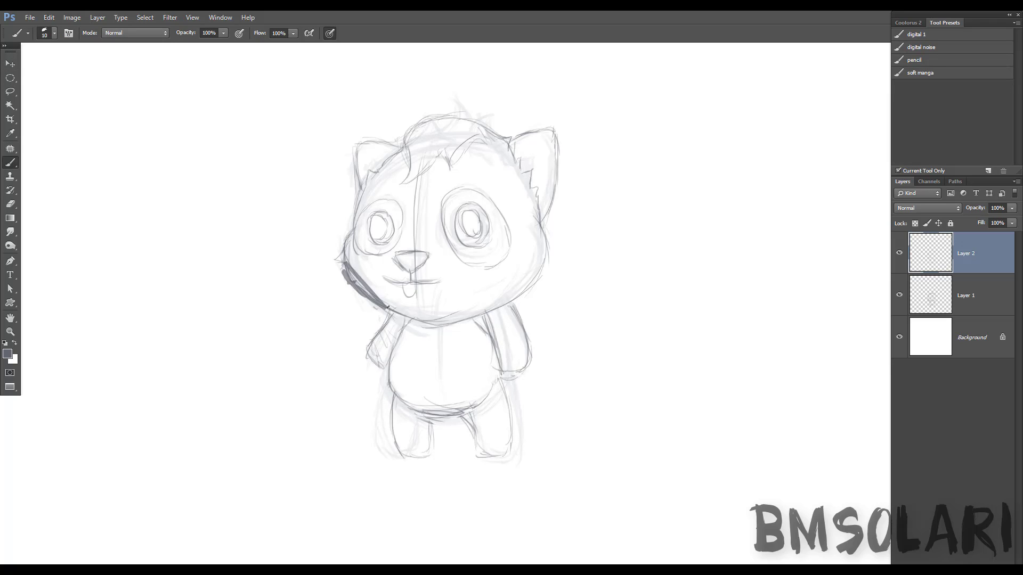
{"action": "key", "text": "ctrl+z"}
{"action": "mouse_move", "coordinate": [344, 265]}
{"action": "left_mouse_down"}
{"action": "mouse_move", "coordinate": [384, 309]}
{"action": "mouse_move", "coordinate": [426, 326]}
{"action": "mouse_move", "coordinate": [547, 259]}
{"action": "left_mouse_up"}
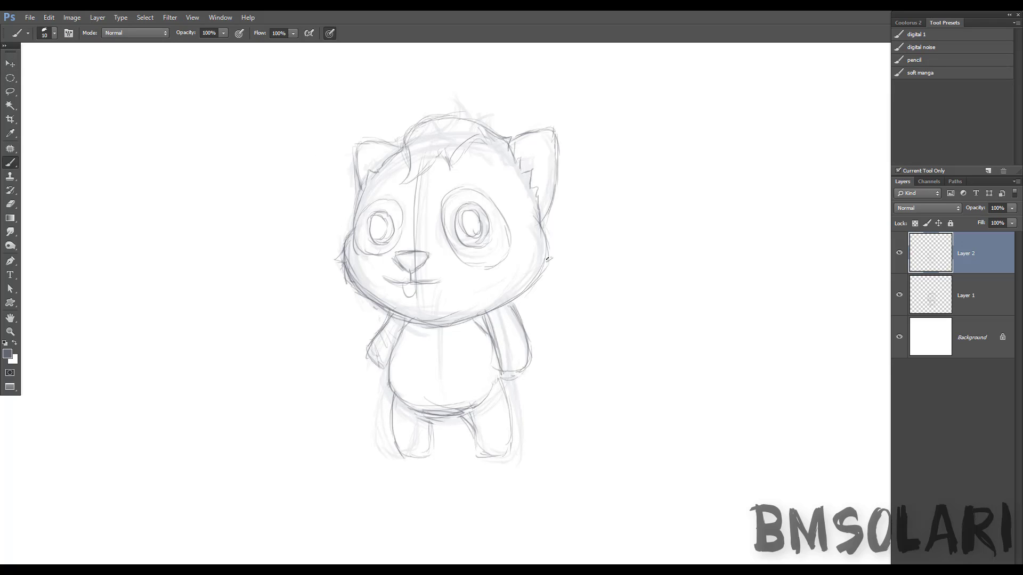
{"action": "left_click_drag", "start_coordinate": [356, 224], "coordinate": [399, 242]}
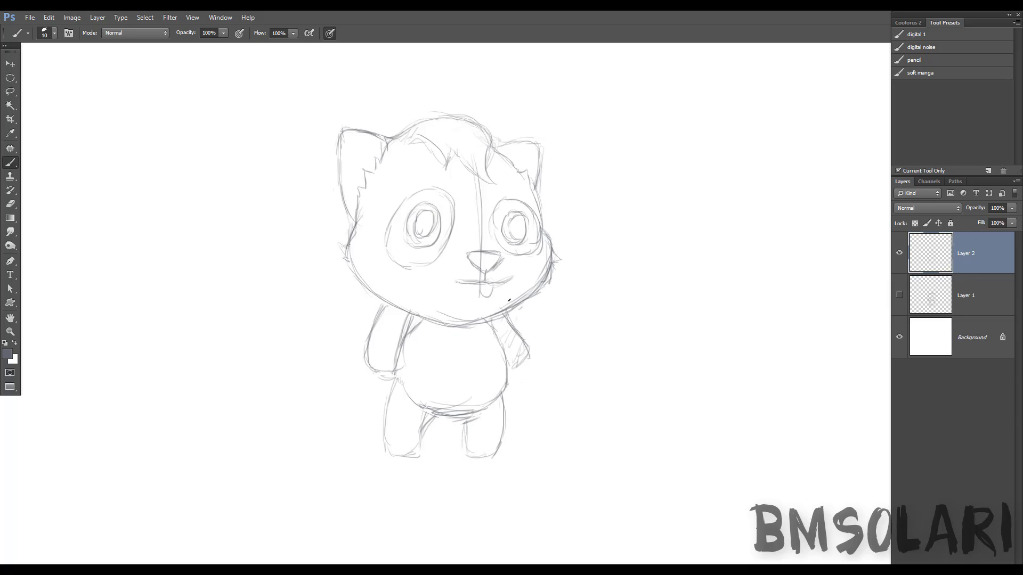
- Darken the left eye ring and move the nose and mouth strokes lower
{"action": "mouse_move", "coordinate": [389, 263]}
{"action": "left_mouse_down"}
{"action": "mouse_move", "coordinate": [453, 214]}
{"action": "mouse_move", "coordinate": [395, 269]}
{"action": "left_mouse_up"}
{"action": "mouse_move", "coordinate": [388, 234]}
{"action": "left_mouse_down"}
{"action": "mouse_move", "coordinate": [436, 266]}
{"action": "mouse_move", "coordinate": [447, 245]}
{"action": "mouse_move", "coordinate": [484, 270]}
{"action": "left_mouse_up"}
{"action": "key", "text": "l"}
{"action": "key", "text": "ctrl+t"}
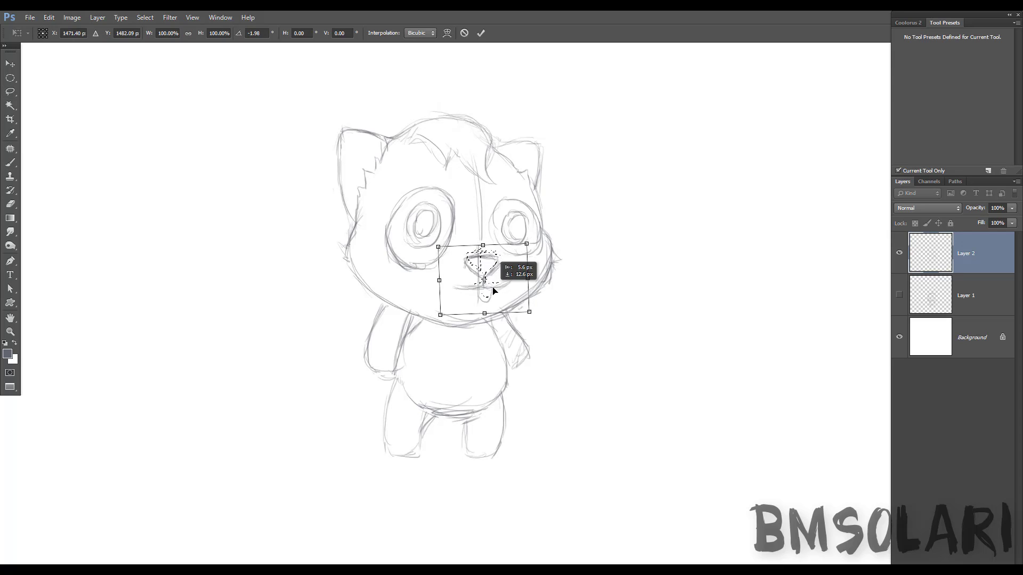
{"action": "key", "text": "Return"}
{"action": "mouse_move", "coordinate": [511, 193]}
{"action": "left_mouse_down"}
{"action": "mouse_move", "coordinate": [532, 256]}
{"action": "mouse_move", "coordinate": [544, 221]}
{"action": "left_mouse_up"}
{"action": "key", "text": "b"}
{"action": "key", "text": "ctrl+d"}
- Darken the chin, left jawline, hair tuft and lower outline of the left eye
{"action": "mouse_move", "coordinate": [426, 319]}
{"action": "left_mouse_down"}
{"action": "mouse_move", "coordinate": [472, 326]}
{"action": "mouse_move", "coordinate": [520, 298]}
{"action": "left_mouse_up"}
{"action": "key", "text": "h"}
{"action": "mouse_move", "coordinate": [400, 318]}
{"action": "left_mouse_down"}
{"action": "mouse_move", "coordinate": [384, 305]}
{"action": "mouse_move", "coordinate": [429, 328]}
{"action": "mouse_move", "coordinate": [498, 306]}
{"action": "left_mouse_up"}
{"action": "left_click_drag", "start_coordinate": [383, 307], "coordinate": [399, 319]}
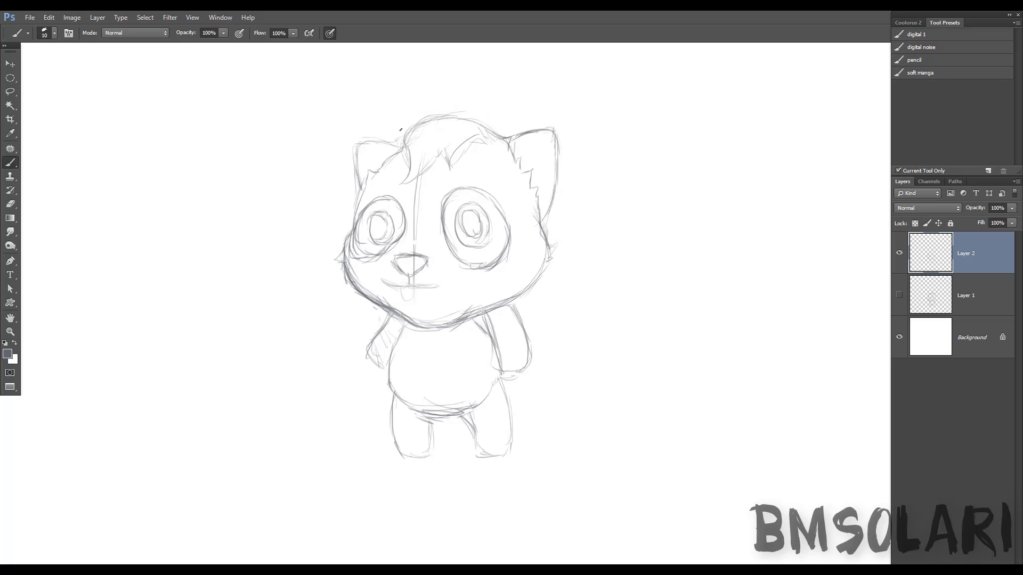
{"action": "left_click_drag", "start_coordinate": [417, 126], "coordinate": [455, 160]}
{"action": "left_click_drag", "start_coordinate": [354, 240], "coordinate": [400, 228]}
- Redraw the left arm further right and darken the right cheek, right ear and hair tuft
{"action": "key", "text": "e"}
{"action": "mouse_move", "coordinate": [391, 325]}
{"action": "left_mouse_down"}
{"action": "mouse_move", "coordinate": [373, 365]}
{"action": "mouse_move", "coordinate": [388, 372]}
{"action": "left_mouse_up"}
{"action": "key", "text": "b"}
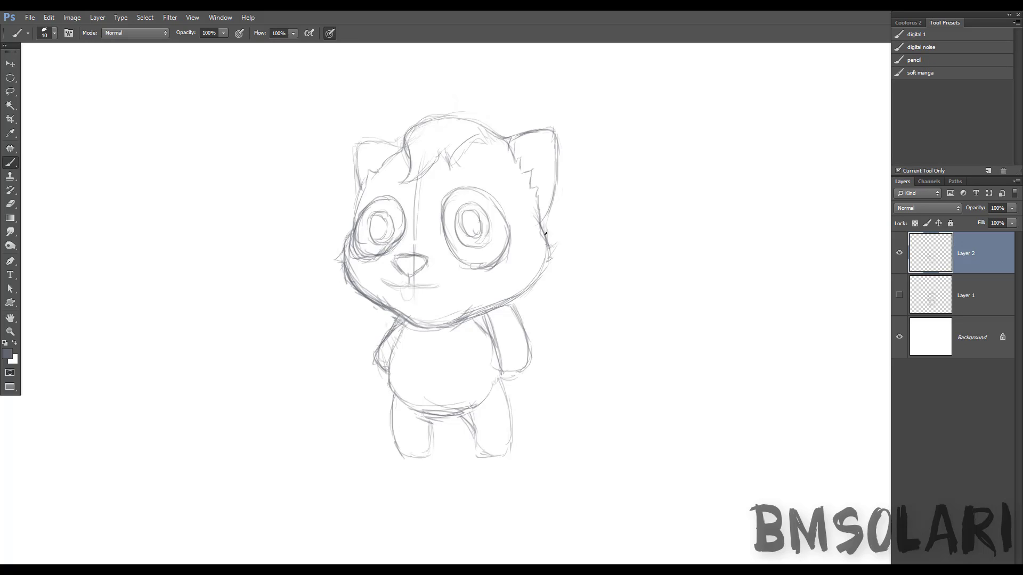
{"action": "left_click_drag", "start_coordinate": [545, 233], "coordinate": [469, 322]}
{"action": "mouse_move", "coordinate": [513, 144]}
{"action": "left_mouse_down"}
{"action": "mouse_move", "coordinate": [557, 135]}
{"action": "mouse_move", "coordinate": [539, 203]}
{"action": "mouse_move", "coordinate": [560, 136]}
{"action": "mouse_move", "coordinate": [545, 195]}
{"action": "left_mouse_up"}
{"action": "left_click_drag", "start_coordinate": [364, 215], "coordinate": [388, 195]}
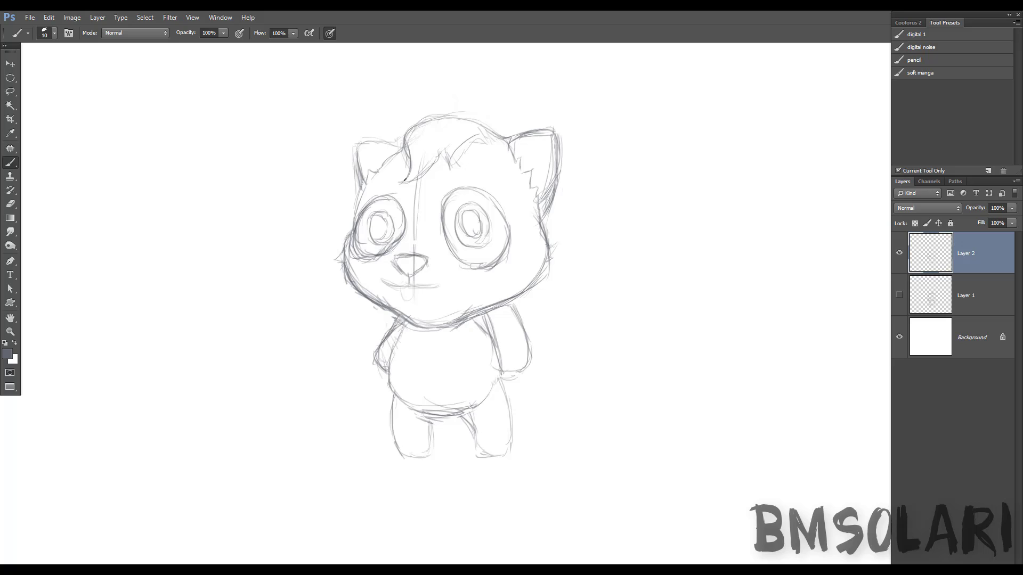
{"action": "left_click_drag", "start_coordinate": [451, 123], "coordinate": [459, 101]}
- Draw a darker smile and nose line, then rotate the nose and mouth slightly
{"action": "left_click_drag", "start_coordinate": [382, 280], "coordinate": [439, 286]}
{"action": "left_click_drag", "start_coordinate": [409, 275], "coordinate": [439, 308]}
{"action": "key", "text": "v"}
{"action": "key", "text": "ctrl+t"}
{"action": "key", "text": "Return"}
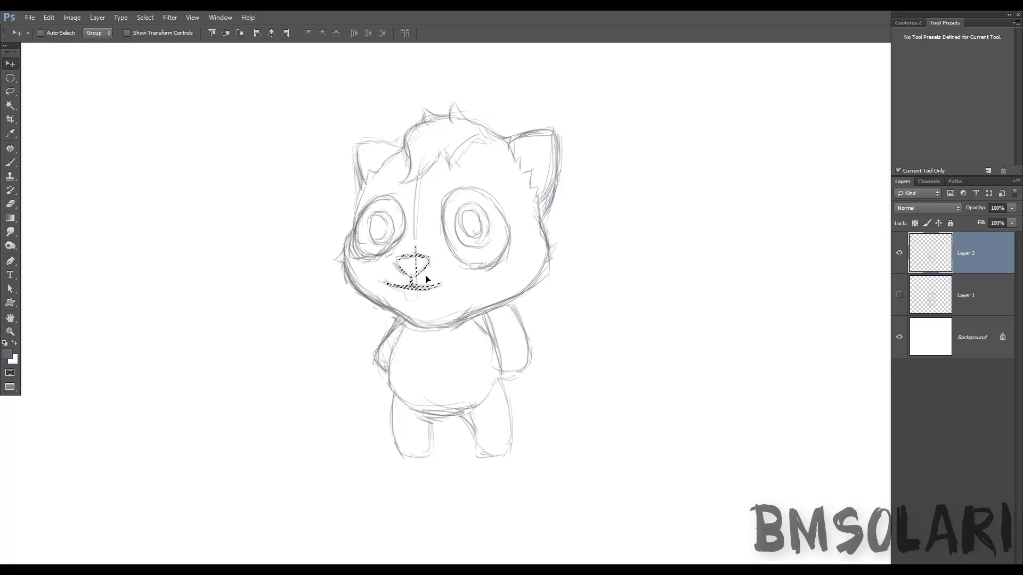
{"action": "key", "text": "b"}
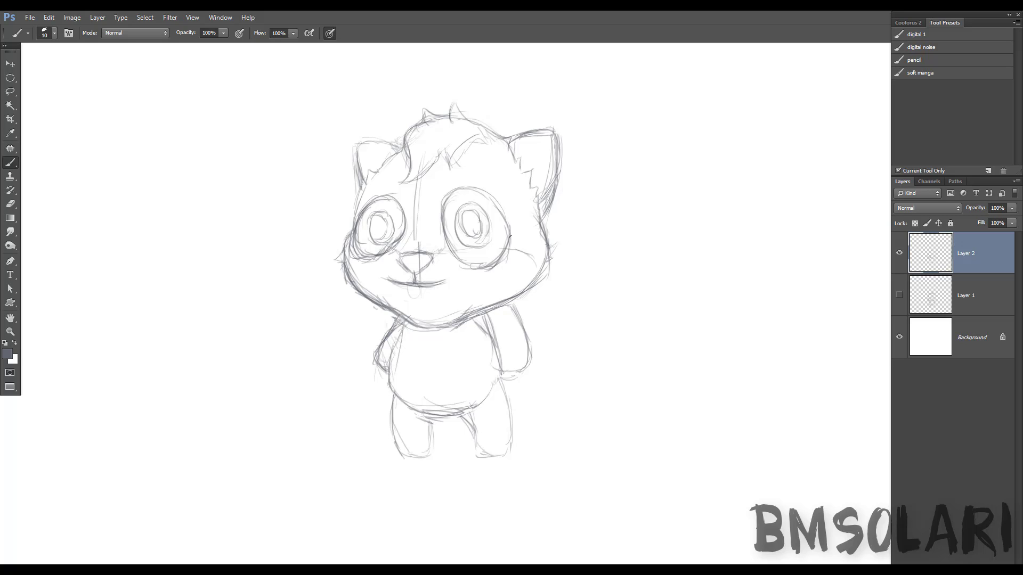
- Trace a grey Pen shape from the chin up the head's left side to the hair tuft
{"action": "key", "text": "p"}
{"action": "left_click", "coordinate": [53, 34]}
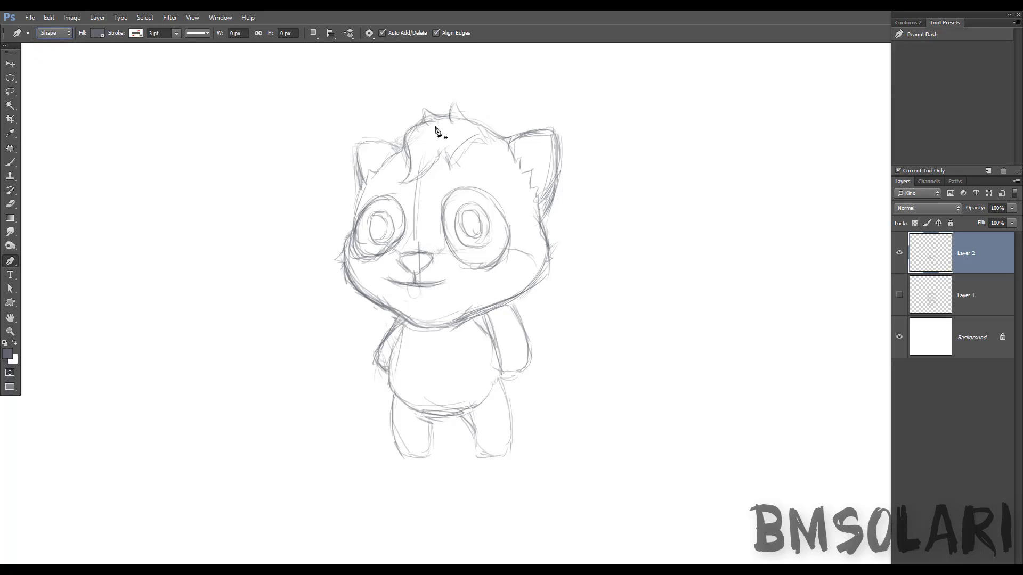
{"action": "left_click", "coordinate": [433, 327]}
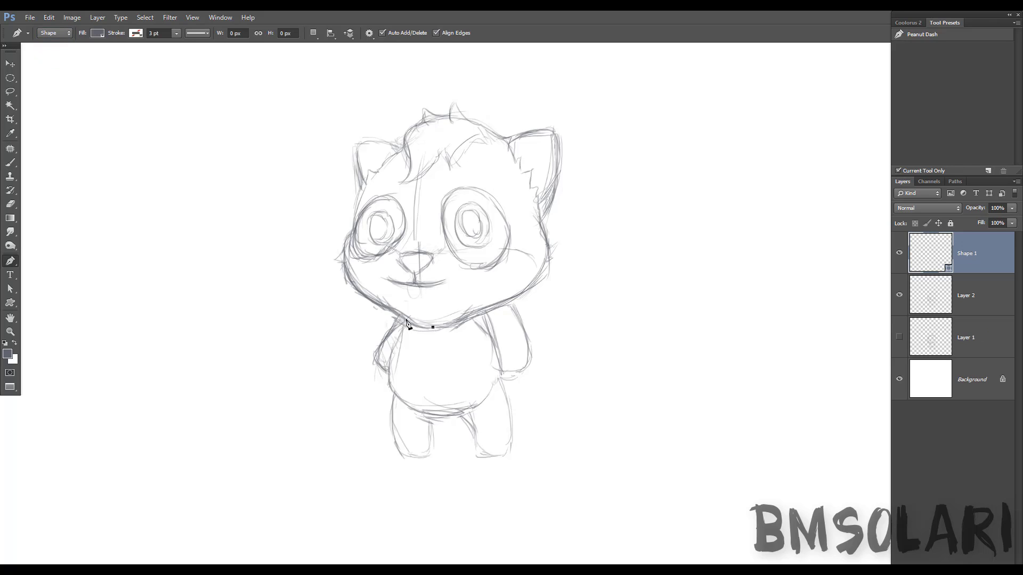
{"action": "left_click_drag", "start_coordinate": [397, 312], "coordinate": [378, 297]}
{"action": "key", "text": "ctrl+z"}
{"action": "scroll", "coordinate": [356, 245], "scroll_direction": "up", "scroll_amount": 2}
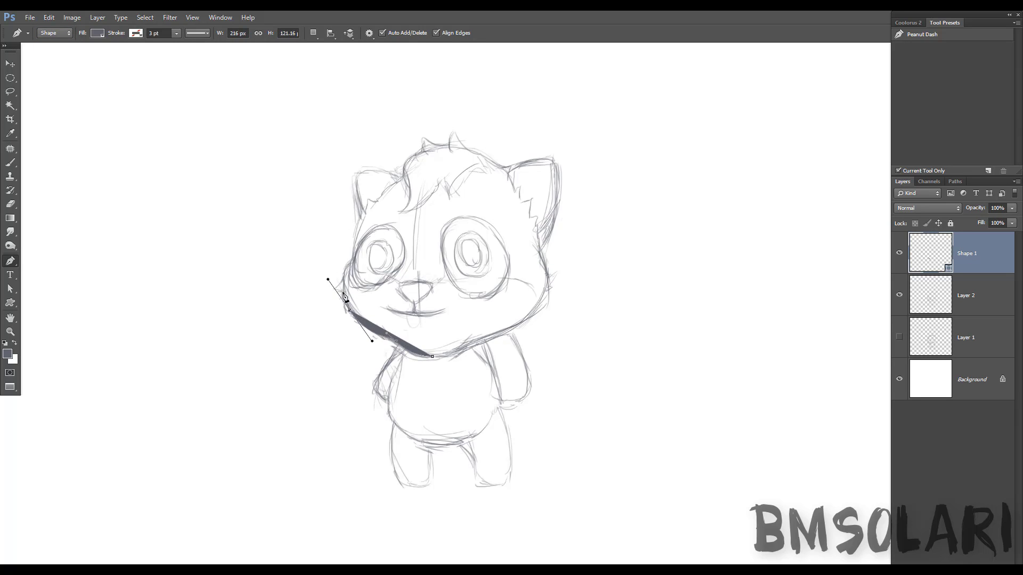
{"action": "left_click_drag", "start_coordinate": [342, 290], "coordinate": [357, 256]}
{"action": "left_click", "coordinate": [370, 201]}
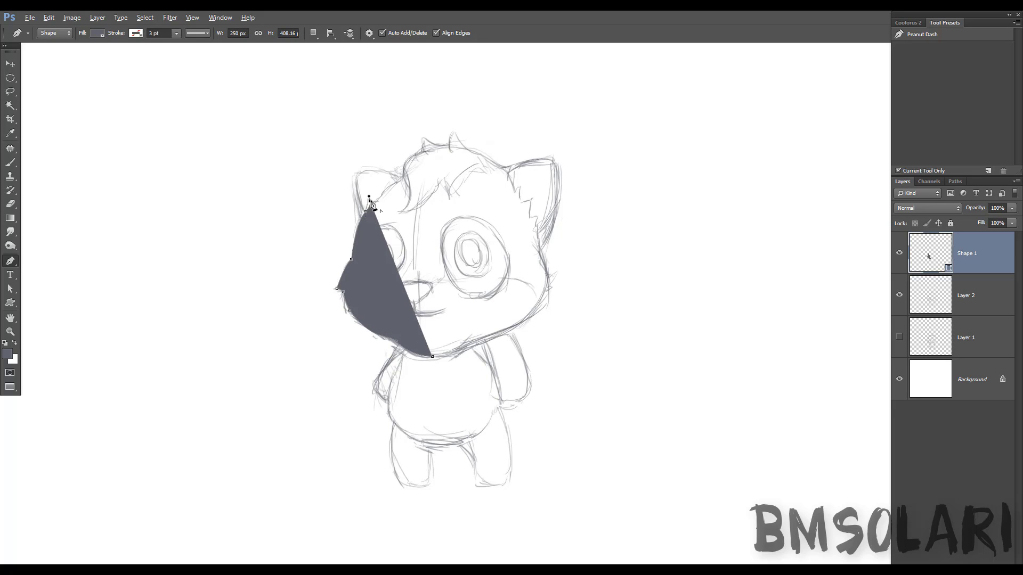
{"action": "left_click", "coordinate": [389, 188]}
{"action": "left_click", "coordinate": [392, 182]}
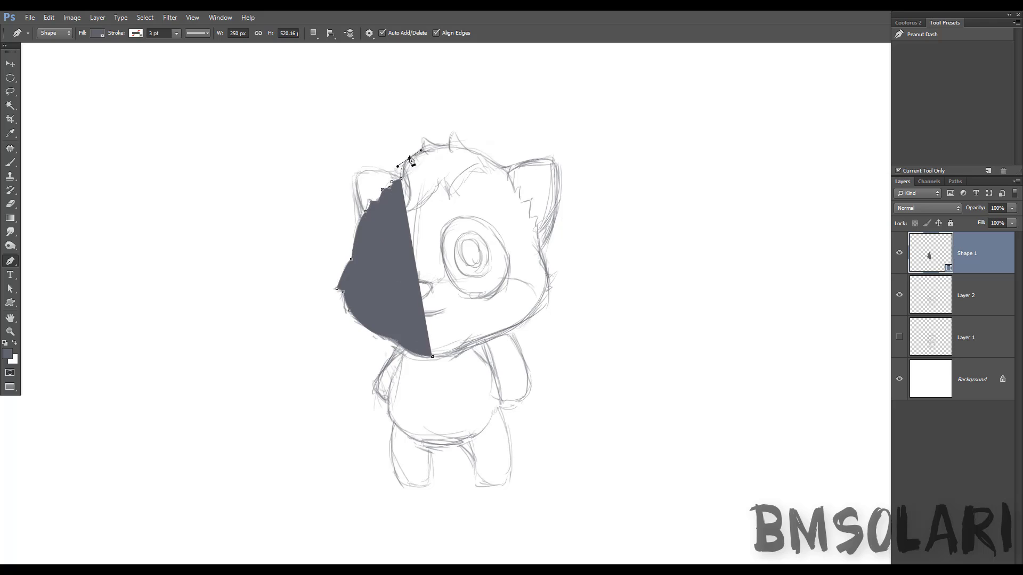
{"action": "mouse_move", "coordinate": [410, 159]}
{"action": "left_mouse_down"}
{"action": "mouse_move", "coordinate": [461, 130]}
{"action": "mouse_move", "coordinate": [488, 152]}
{"action": "left_mouse_up"}
{"action": "left_click", "coordinate": [423, 138]}
- Finish the head shape around the right ear and cheek, set 66% opacity, move it below Layer 2
{"action": "left_click", "coordinate": [505, 166]}
{"action": "left_click", "coordinate": [512, 174]}
{"action": "left_click", "coordinate": [515, 185]}
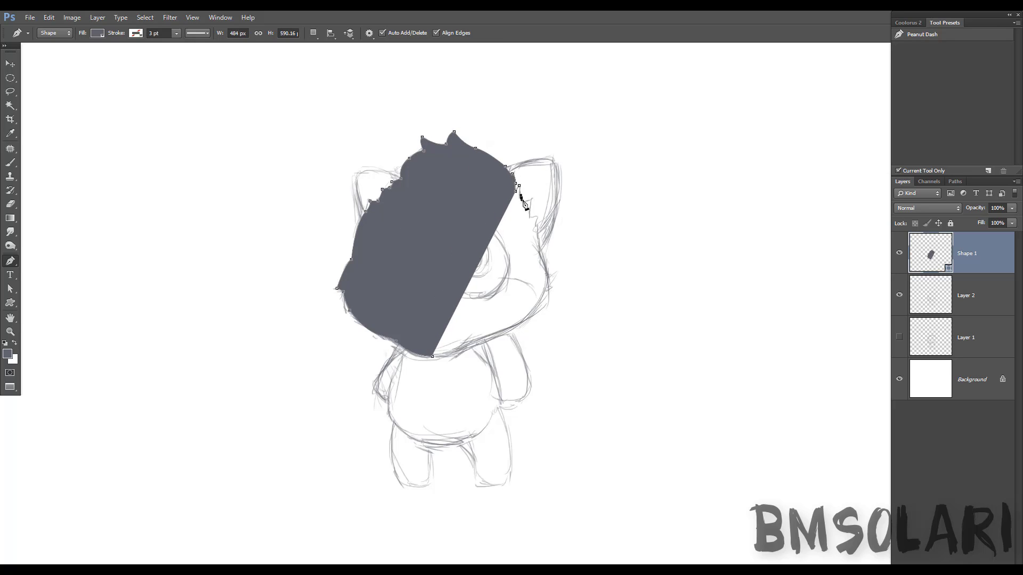
{"action": "left_click", "coordinate": [529, 217]}
{"action": "left_click_drag", "start_coordinate": [537, 214], "coordinate": [536, 228]}
{"action": "left_click", "coordinate": [540, 249]}
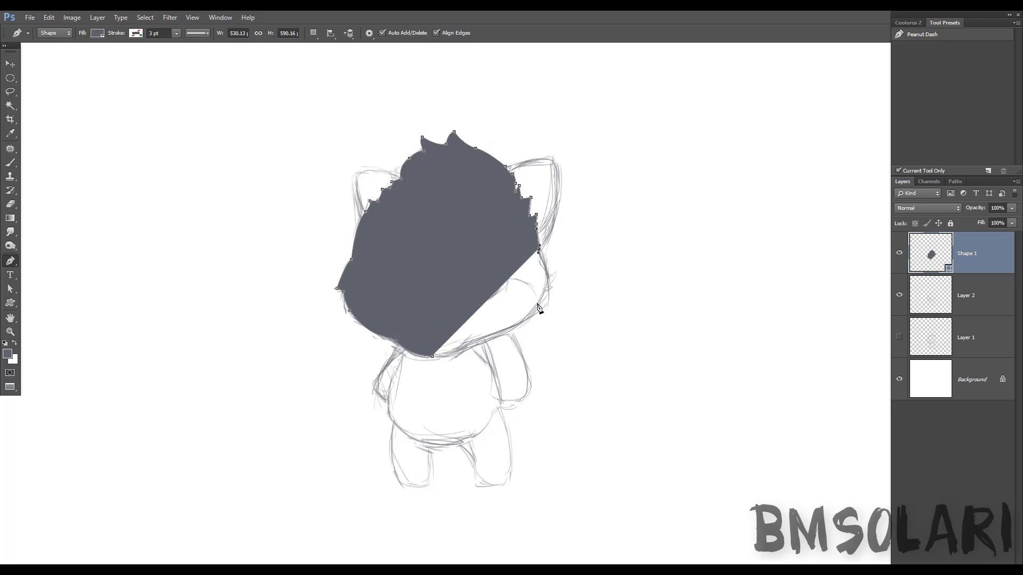
{"action": "mouse_move", "coordinate": [526, 319]}
{"action": "left_mouse_down"}
{"action": "mouse_move", "coordinate": [488, 352]}
{"action": "mouse_move", "coordinate": [433, 363]}
{"action": "left_mouse_up"}
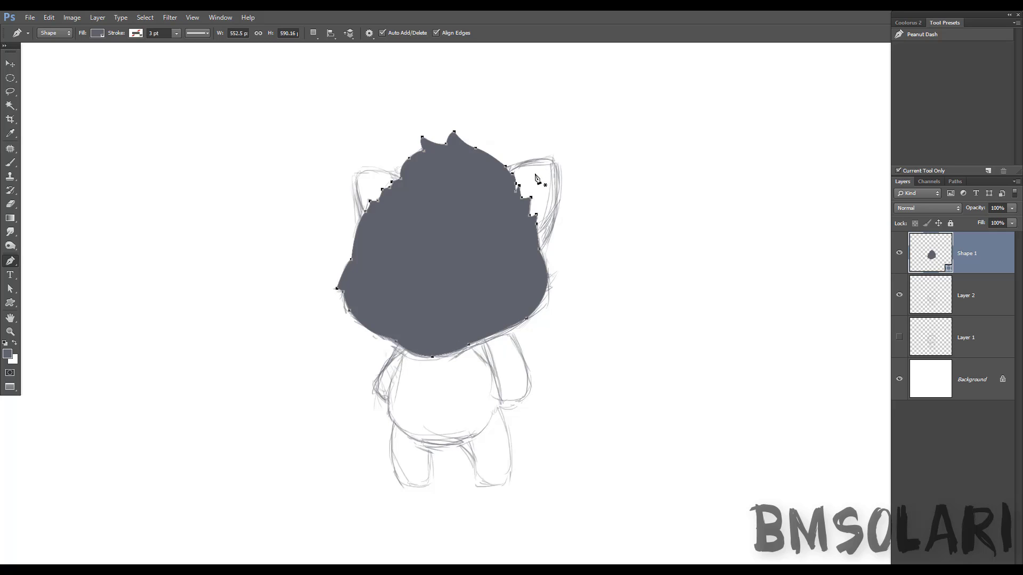
{"action": "key", "text": "6"}
{"action": "key", "text": "6"}
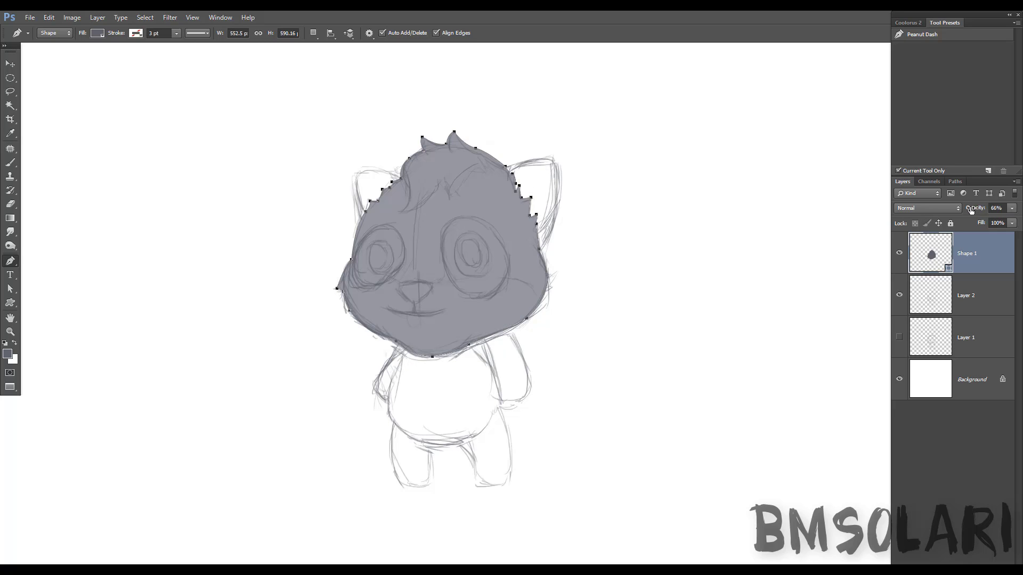
{"action": "key", "text": "ctrl+bracketleft"}
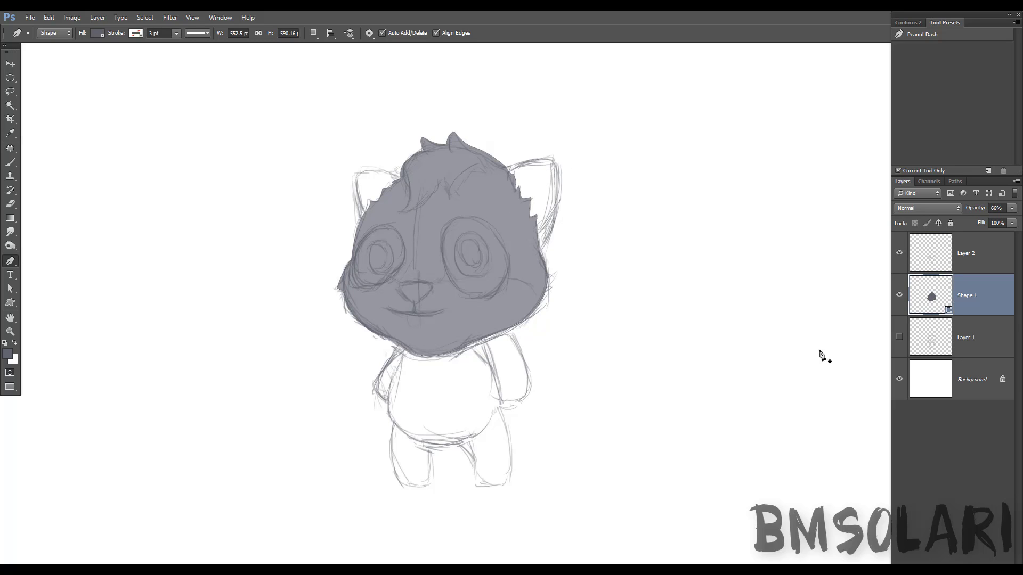
- Draw the body shape, then lower the head and body shape opacities to reveal the sketch
{"action": "left_click", "coordinate": [406, 346]}
{"action": "left_click", "coordinate": [391, 419]}
{"action": "left_click_drag", "start_coordinate": [439, 443], "coordinate": [475, 443]}
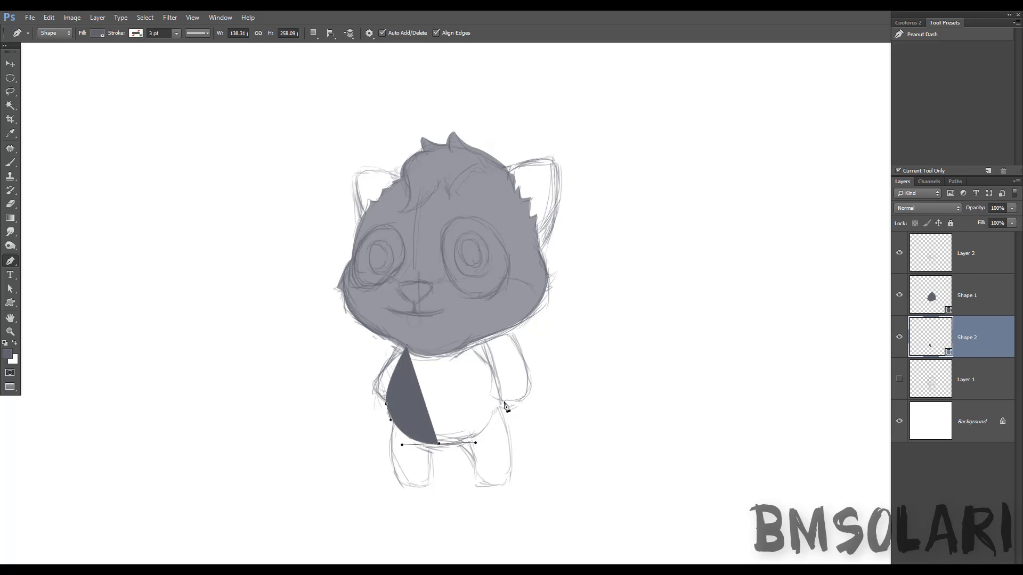
{"action": "left_click_drag", "start_coordinate": [504, 401], "coordinate": [506, 385]}
{"action": "left_click", "coordinate": [406, 346]}
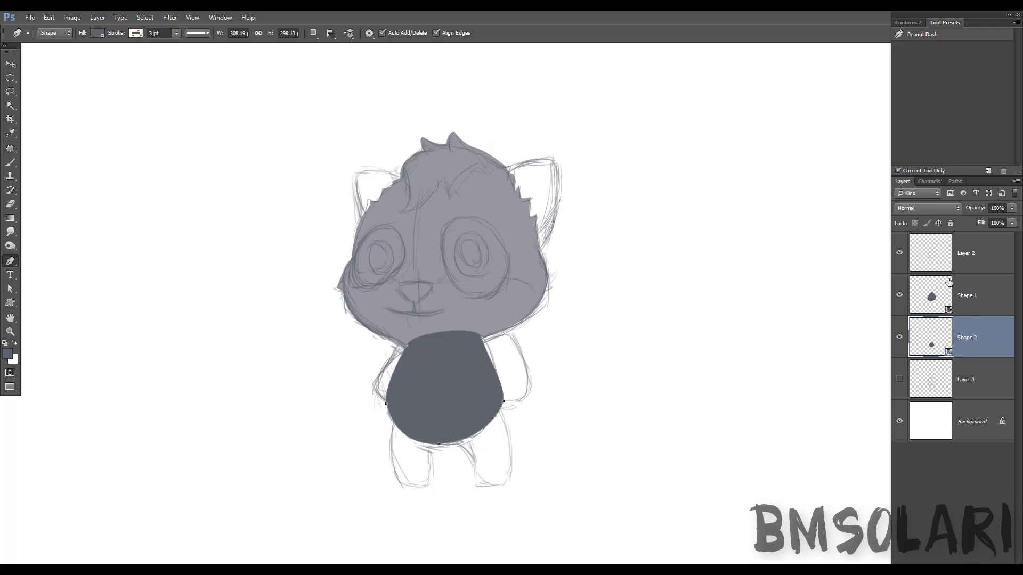
{"action": "key", "text": "6"}
{"action": "key", "text": "6"}
{"action": "key", "text": "alt+bracketright"}
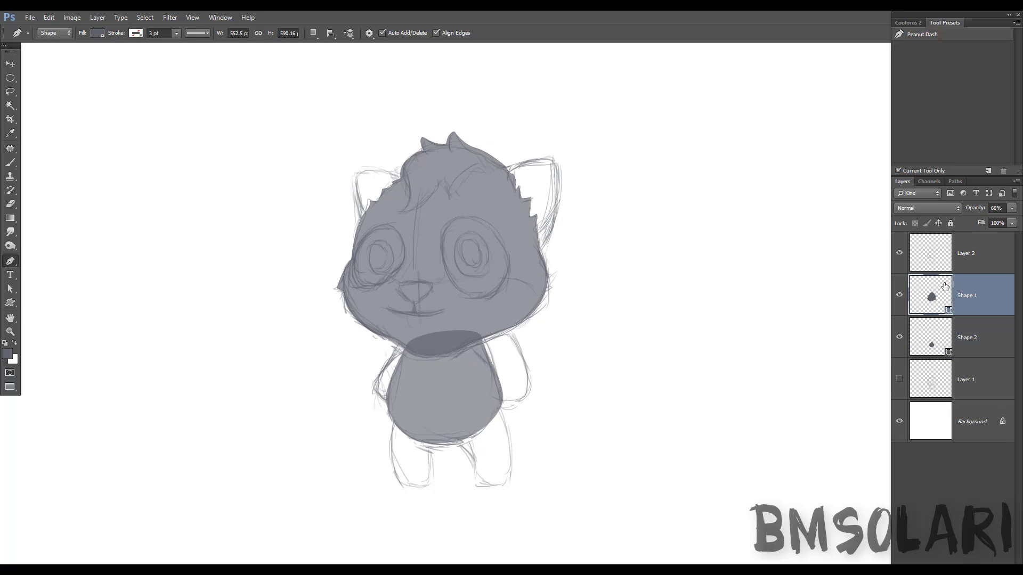
{"action": "key", "text": "3"}
{"action": "key", "text": "alt+bracketleft"}
{"action": "key", "text": "3"}
{"action": "key", "text": "alt+bracketleft"}
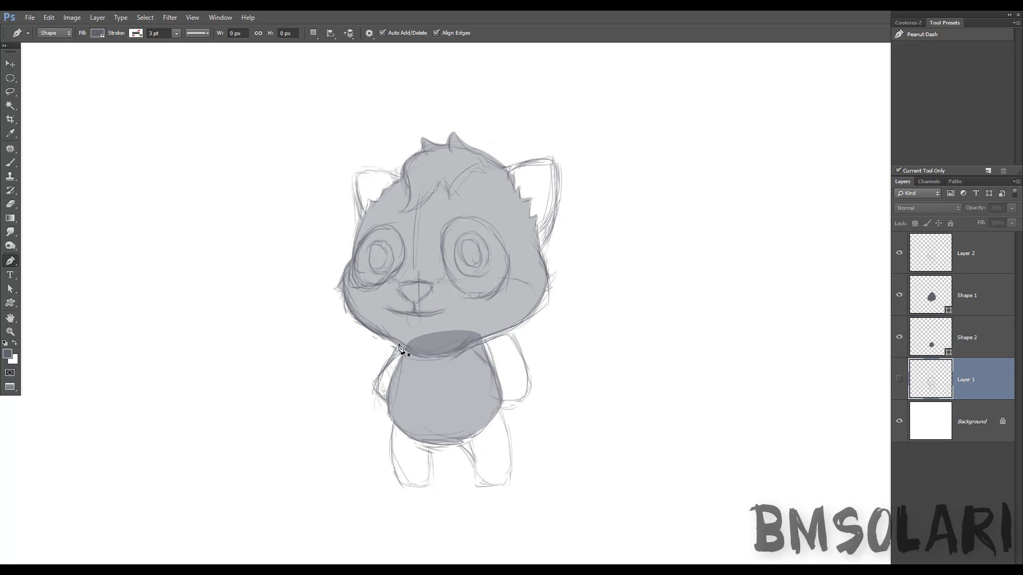
- Draw the left arm as a filled shape
{"action": "left_click_drag", "start_coordinate": [413, 349], "coordinate": [411, 338]}
{"action": "mouse_move", "coordinate": [379, 373]}
{"action": "left_mouse_down"}
{"action": "mouse_move", "coordinate": [376, 387]}
{"action": "mouse_move", "coordinate": [412, 393]}
{"action": "left_mouse_up"}
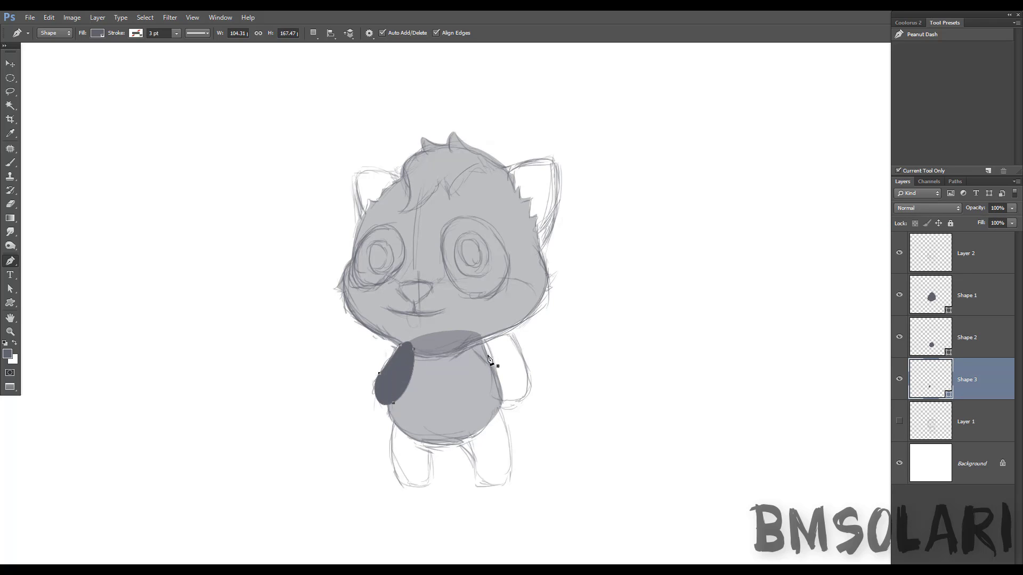
{"action": "left_click_drag", "start_coordinate": [400, 345], "coordinate": [395, 352]}
{"action": "key", "text": "alt+bracketright"}
{"action": "key", "text": "alt+bracketright"}
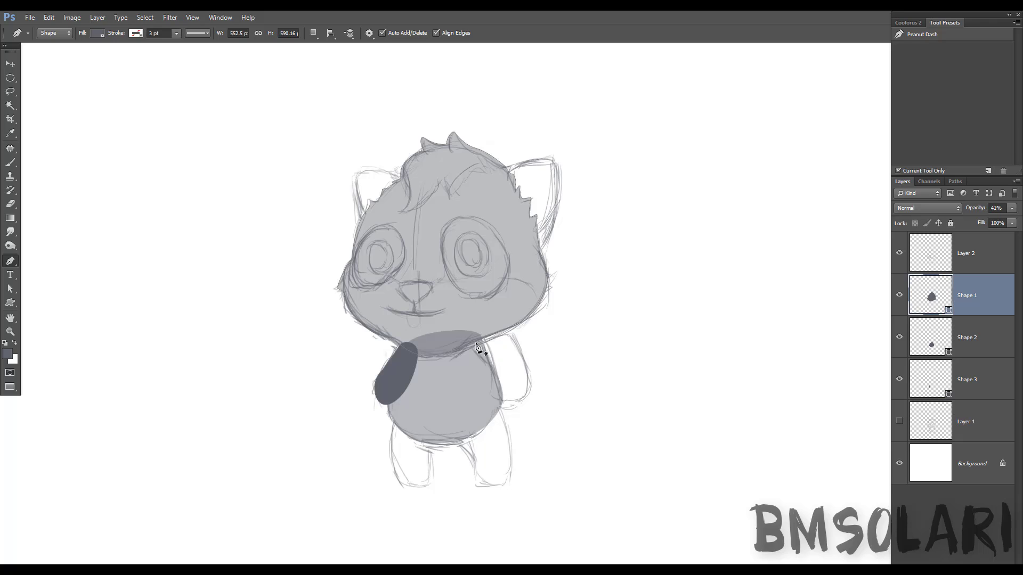
- Draw the right arm shape, redrawing it once, and nudge it into place
{"action": "left_click", "coordinate": [476, 342]}
{"action": "left_click_drag", "start_coordinate": [501, 405], "coordinate": [518, 401]}
{"action": "left_click", "coordinate": [529, 372]}
{"action": "mouse_move", "coordinate": [503, 323]}
{"action": "left_mouse_down"}
{"action": "mouse_move", "coordinate": [490, 325]}
{"action": "mouse_move", "coordinate": [529, 347]}
{"action": "left_mouse_up"}
{"action": "left_click", "coordinate": [476, 343]}
{"action": "key", "text": "ctrl+alt+z"}
{"action": "key", "text": "ctrl+alt+z"}
{"action": "key", "text": "ctrl+alt+z"}
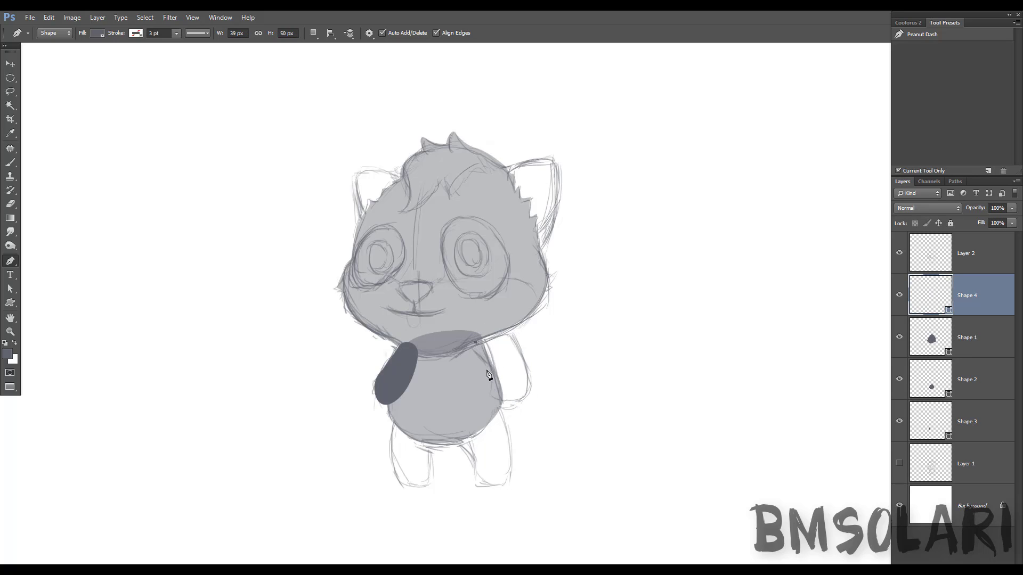
{"action": "left_click_drag", "start_coordinate": [509, 409], "coordinate": [522, 371]}
{"action": "left_click", "coordinate": [501, 329]}
{"action": "left_click", "coordinate": [476, 343]}
{"action": "key", "text": "v"}
{"action": "key", "text": "alt+bracketleft"}
{"action": "key", "text": "alt+bracketleft"}
{"action": "key", "text": "alt+bracketleft"}
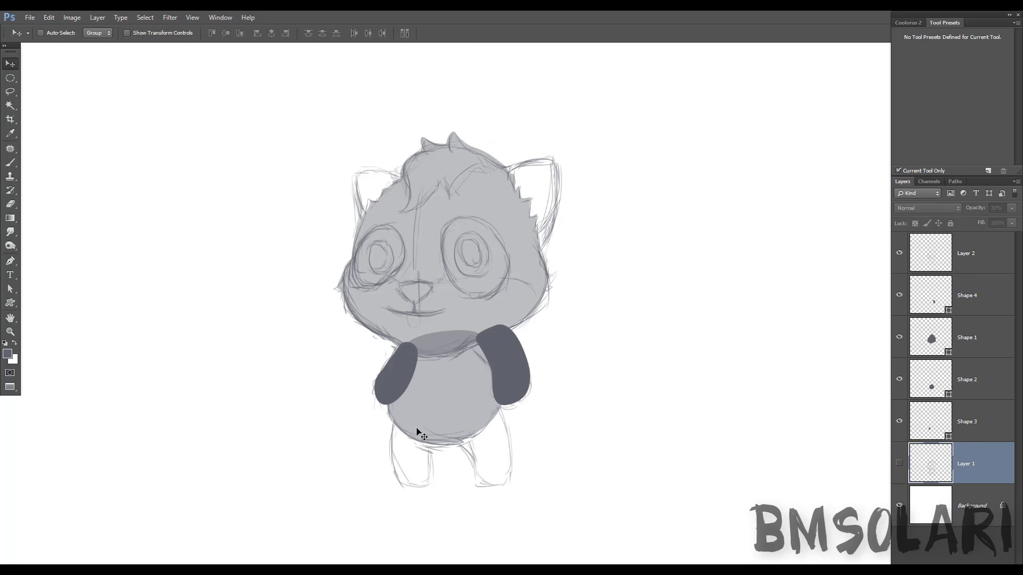
- Draw both leg shapes and set the head shape back to 100% opacity
{"action": "key", "text": "p"}
{"action": "left_click", "coordinate": [395, 421]}
{"action": "mouse_move", "coordinate": [407, 484]}
{"action": "left_mouse_down"}
{"action": "mouse_move", "coordinate": [436, 485]}
{"action": "mouse_move", "coordinate": [427, 426]}
{"action": "left_mouse_up"}
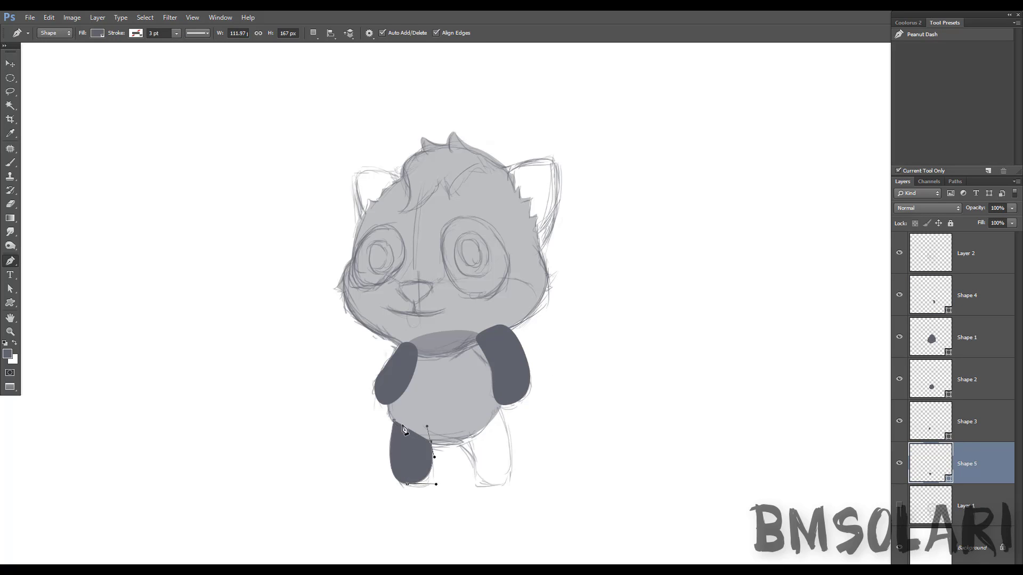
{"action": "left_click", "coordinate": [394, 421]}
{"action": "left_click", "coordinate": [456, 434]}
{"action": "left_click", "coordinate": [469, 458]}
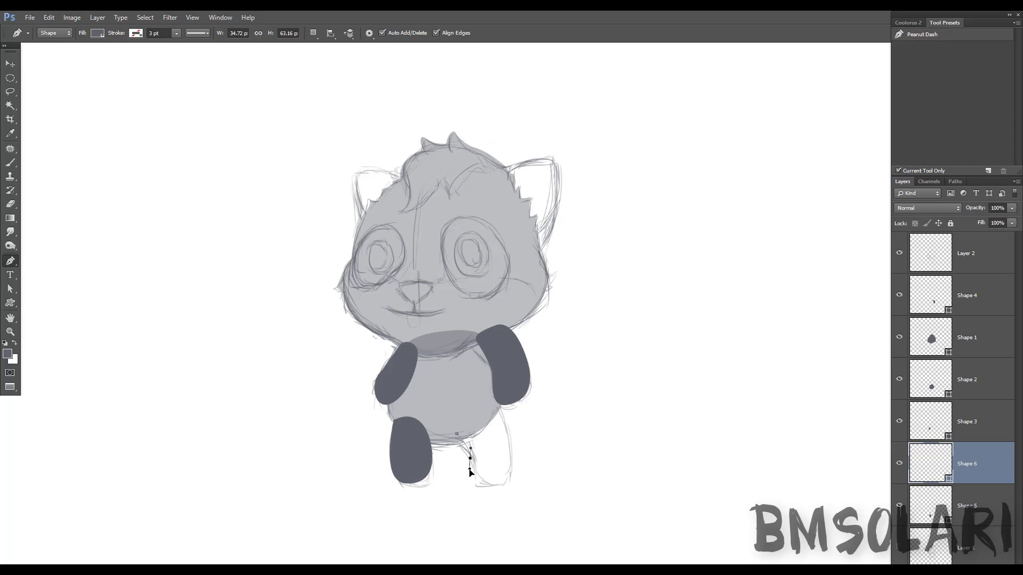
{"action": "mouse_move", "coordinate": [492, 483]}
{"action": "left_mouse_down"}
{"action": "mouse_move", "coordinate": [513, 481]}
{"action": "mouse_move", "coordinate": [512, 461]}
{"action": "left_mouse_up"}
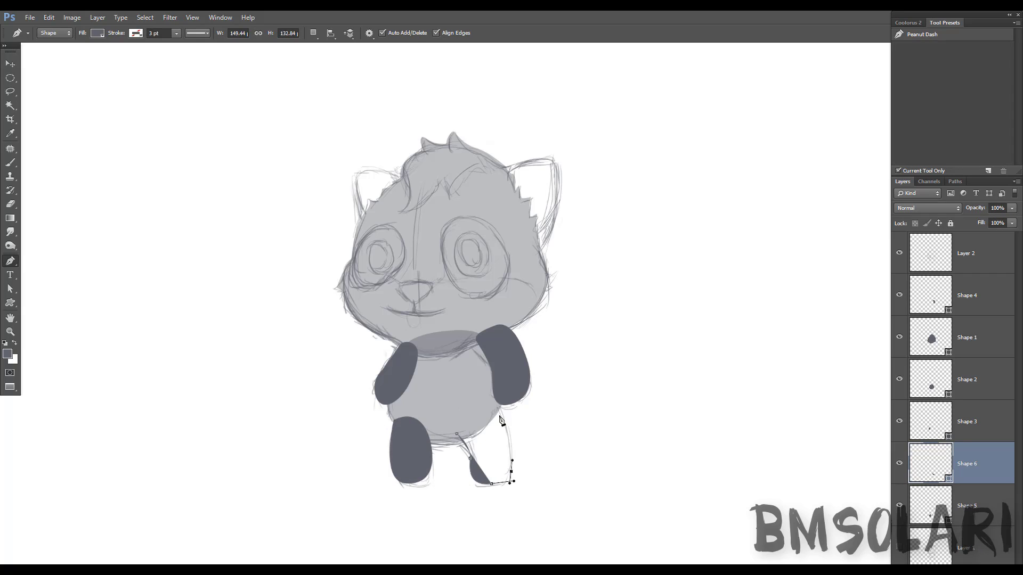
{"action": "left_click_drag", "start_coordinate": [490, 400], "coordinate": [477, 401]}
{"action": "left_click", "coordinate": [456, 434]}
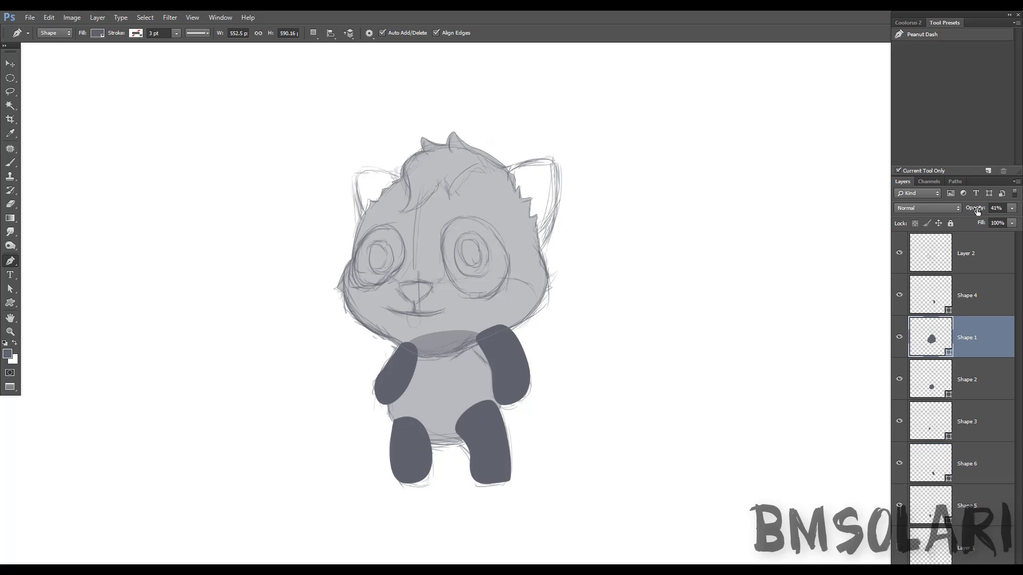
{"action": "left_click", "coordinate": [959, 346]}
{"action": "key", "text": "0"}
{"action": "left_click", "coordinate": [969, 376]}
- Make the body shape fully opaque, hide the head, and draw both dark ear shapes
{"action": "key", "text": "0"}
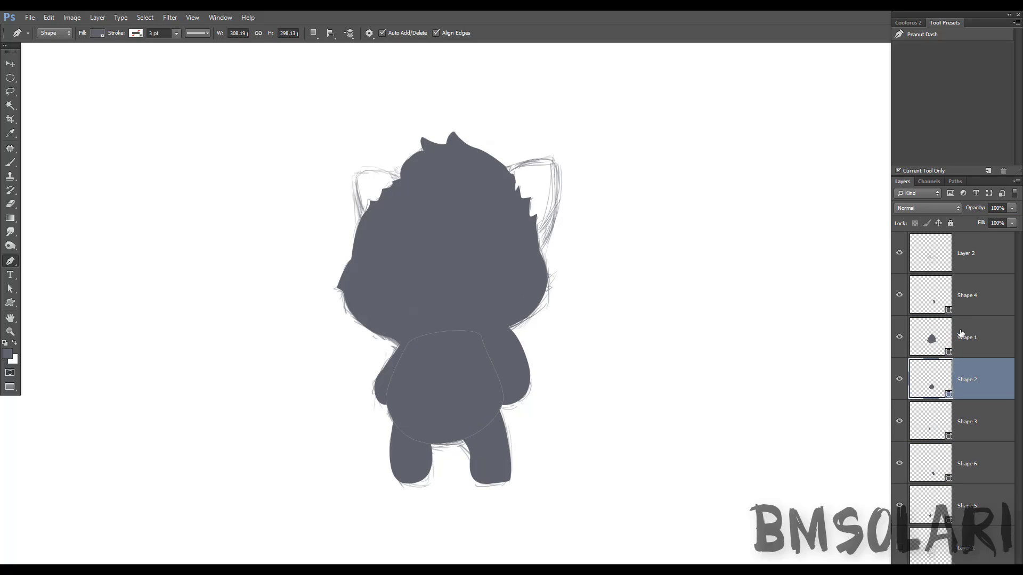
{"action": "left_click", "coordinate": [899, 337]}
{"action": "left_click_drag", "start_coordinate": [554, 160], "coordinate": [571, 164]}
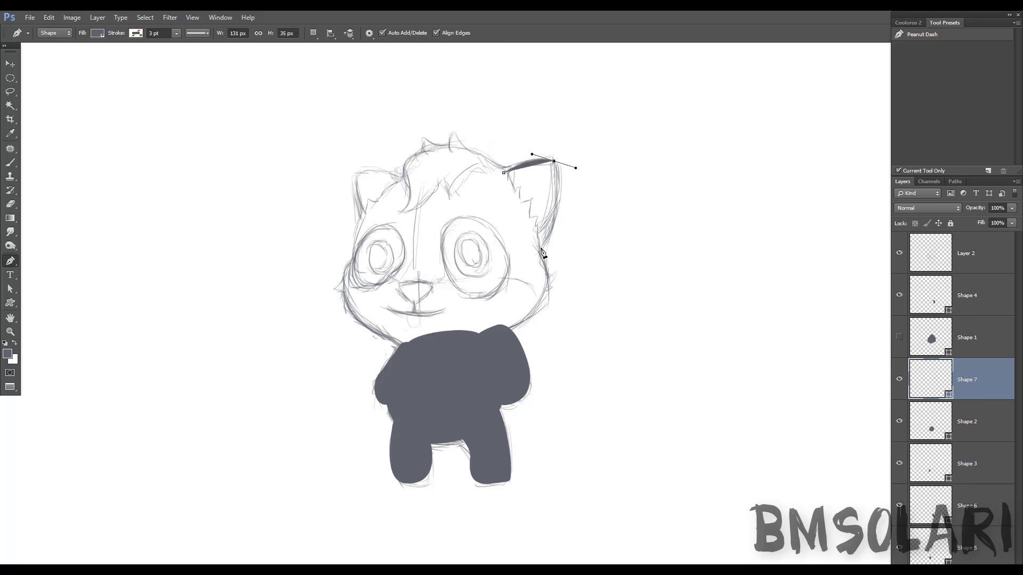
{"action": "left_click_drag", "start_coordinate": [539, 249], "coordinate": [520, 256]}
{"action": "left_click", "coordinate": [504, 173]}
{"action": "left_click", "coordinate": [368, 219]}
{"action": "mouse_move", "coordinate": [358, 170]}
{"action": "left_mouse_down"}
{"action": "mouse_move", "coordinate": [368, 163]}
{"action": "mouse_move", "coordinate": [396, 197]}
{"action": "left_mouse_up"}
{"action": "left_click", "coordinate": [368, 219]}
- Hide the arm shape, show the head again and change its fill to pale grey
{"action": "left_click", "coordinate": [899, 294]}
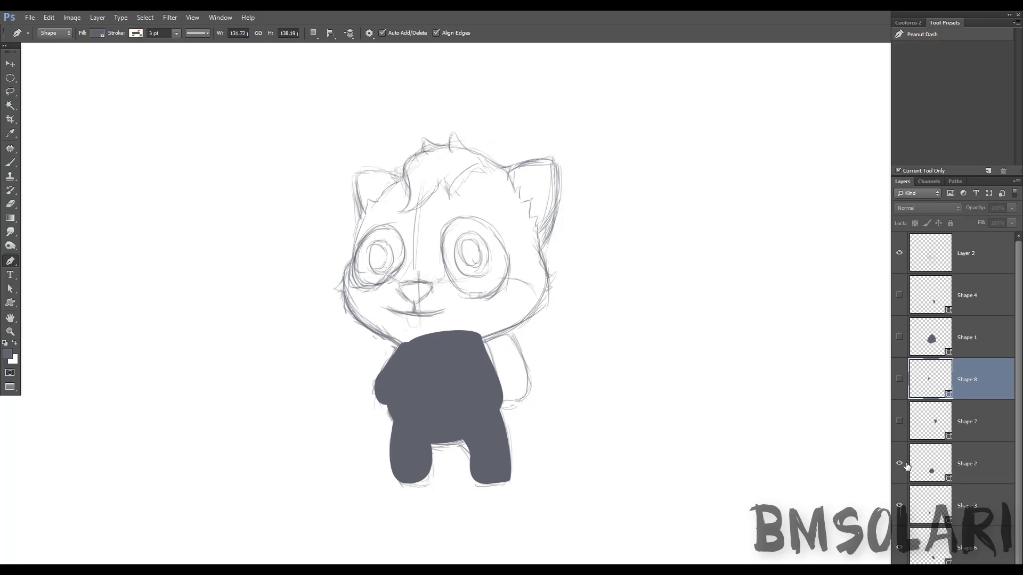
{"action": "left_click_drag", "start_coordinate": [902, 388], "coordinate": [899, 554]}
{"action": "scroll", "coordinate": [936, 438], "scroll_direction": "down", "scroll_amount": 1}
{"action": "left_click", "coordinate": [900, 298]}
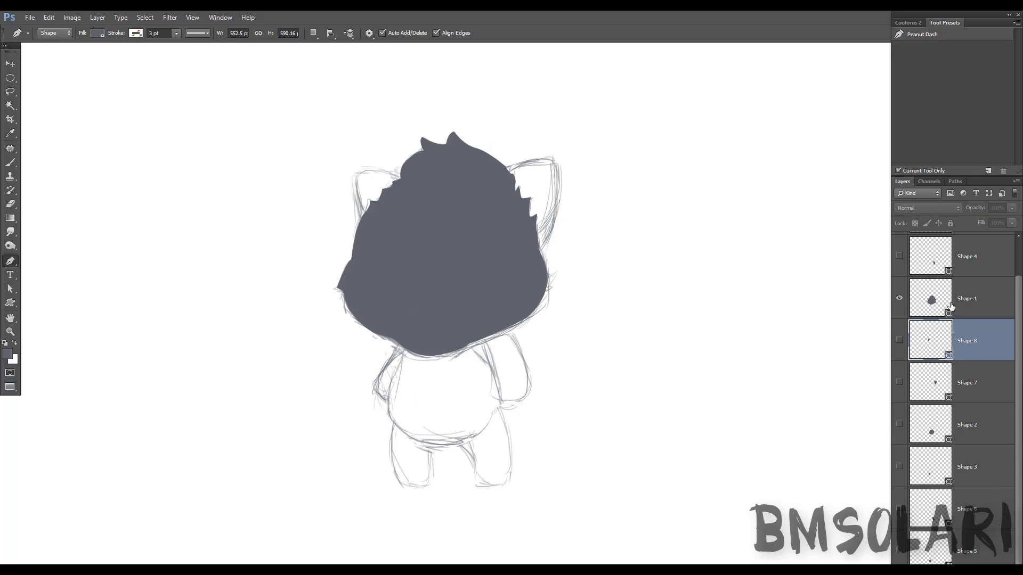
{"action": "left_click", "coordinate": [964, 299]}
{"action": "double_click", "coordinate": [930, 283]}
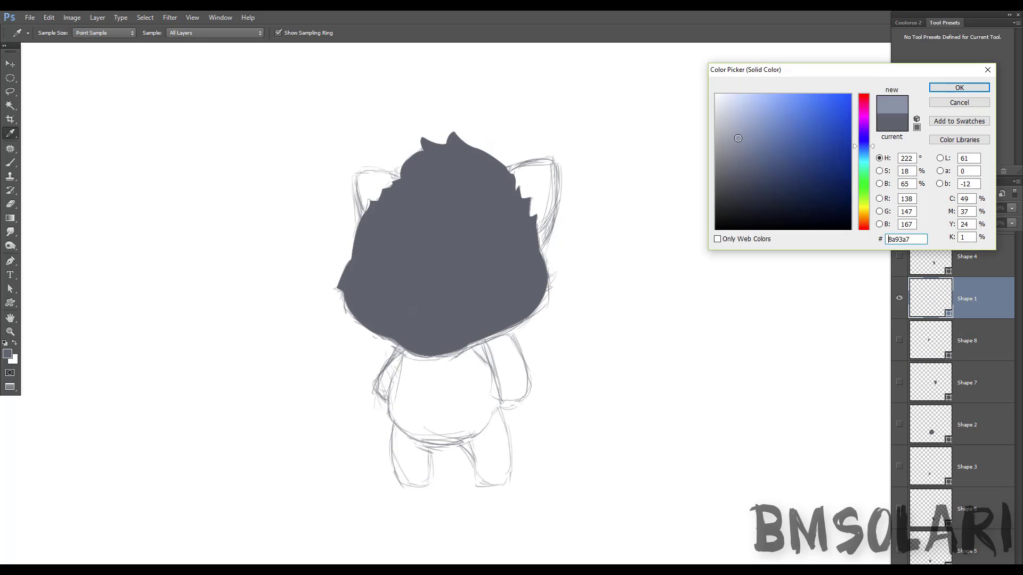
{"action": "left_click", "coordinate": [721, 103]}
{"action": "left_click", "coordinate": [944, 88]}
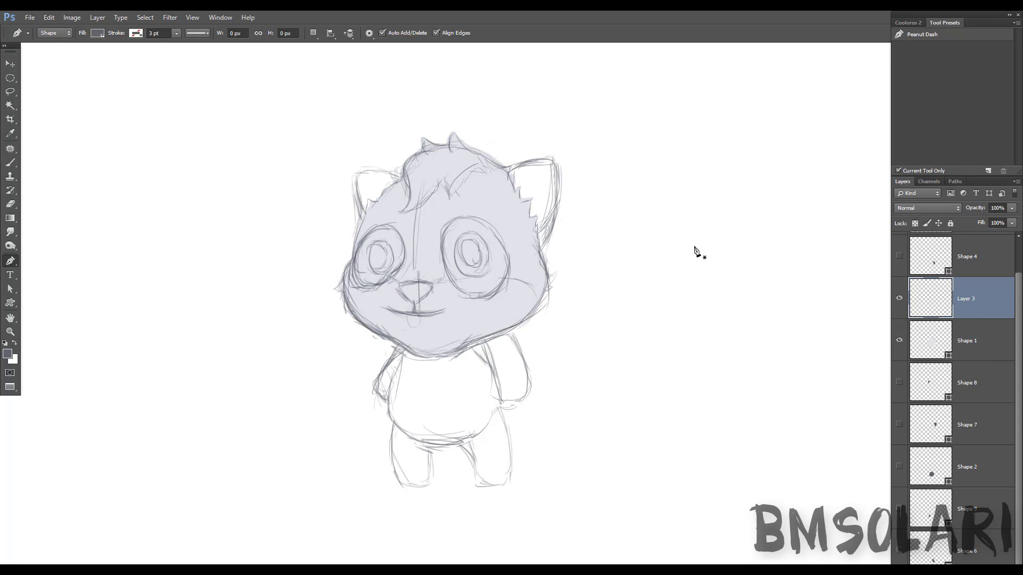
- Add a layer clipped to the head and draw the right and left eye patches
{"action": "key", "text": "ctrl+shift+alt+n"}
{"action": "key", "text": "ctrl+alt+g"}
{"action": "mouse_move", "coordinate": [445, 267]}
{"action": "left_mouse_down"}
{"action": "mouse_move", "coordinate": [450, 287]}
{"action": "mouse_move", "coordinate": [518, 276]}
{"action": "left_mouse_up"}
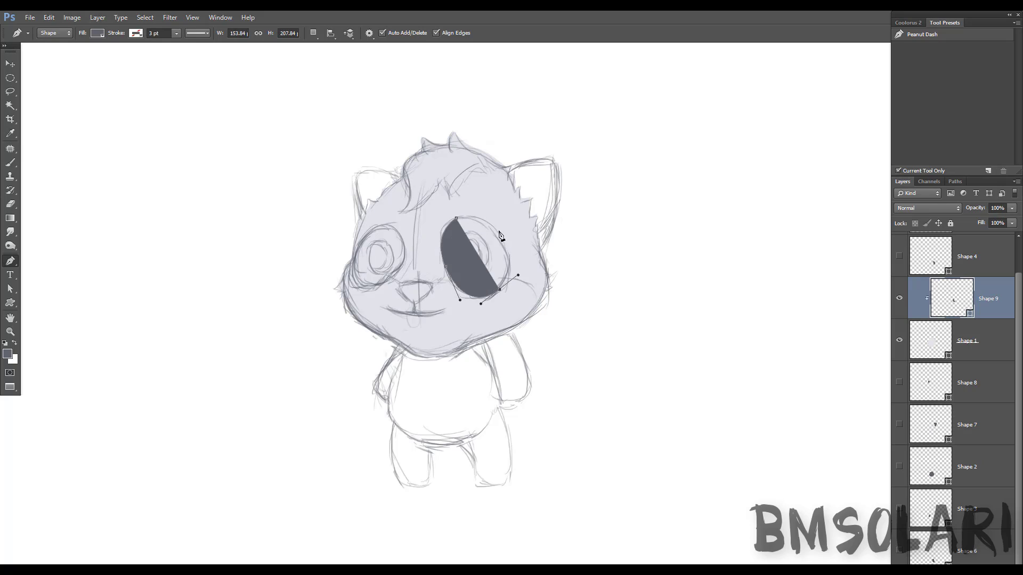
{"action": "mouse_move", "coordinate": [498, 231]}
{"action": "left_mouse_down"}
{"action": "mouse_move", "coordinate": [484, 219]}
{"action": "mouse_move", "coordinate": [463, 228]}
{"action": "left_mouse_up"}
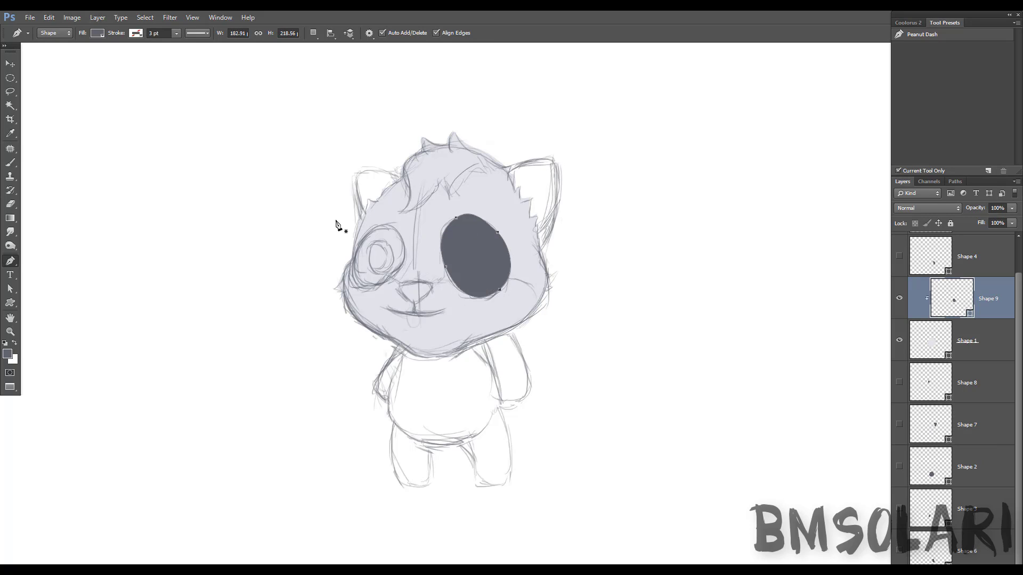
{"action": "left_click", "coordinate": [395, 231]}
{"action": "mouse_move", "coordinate": [354, 252]}
{"action": "left_mouse_down"}
{"action": "mouse_move", "coordinate": [335, 290]}
{"action": "mouse_move", "coordinate": [400, 277]}
{"action": "left_mouse_up"}
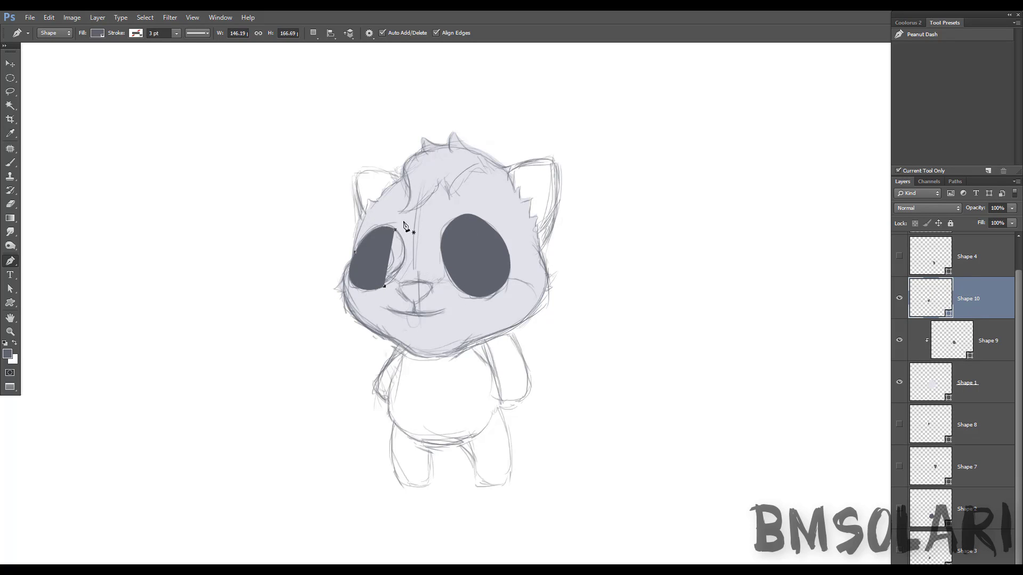
{"action": "left_click", "coordinate": [395, 230]}
{"action": "key", "text": "ctrl+alt+g"}
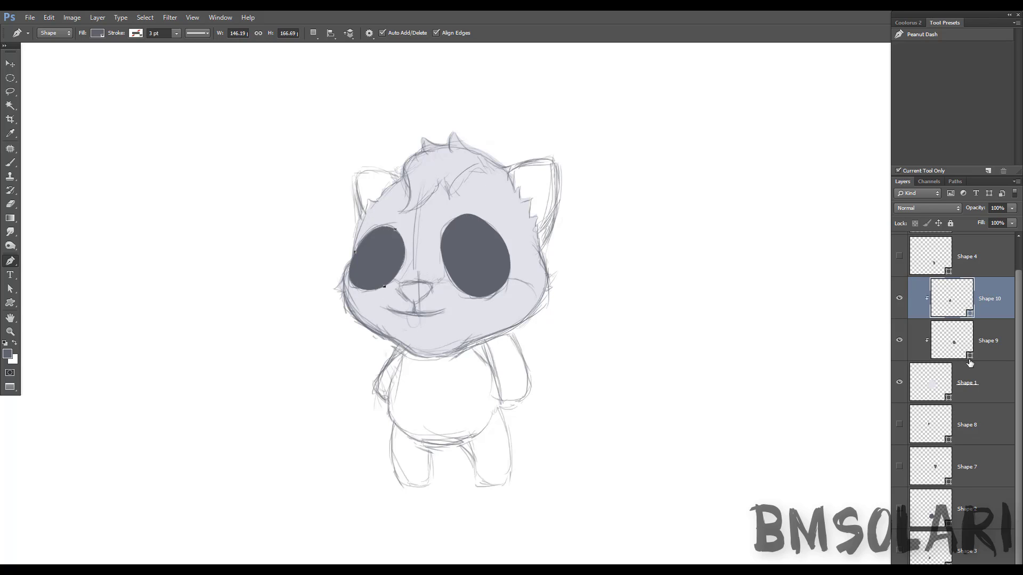
- Unclip the eye patches, group them with the head layers, and draw the dark nose
{"action": "left_click", "coordinate": [969, 344]}
{"action": "key", "text": "ctrl+alt+g"}
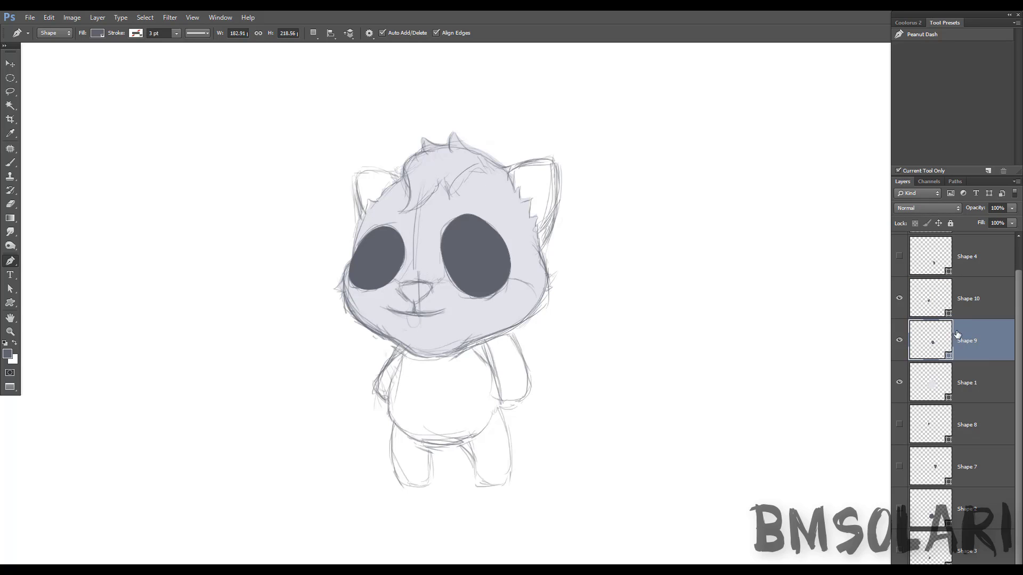
{"action": "left_click", "coordinate": [977, 368], "text": "shift"}
{"action": "left_click", "coordinate": [977, 299], "text": "ctrl"}
{"action": "key", "text": "ctrl+g"}
{"action": "key", "text": "ctrl+shift+alt+n"}
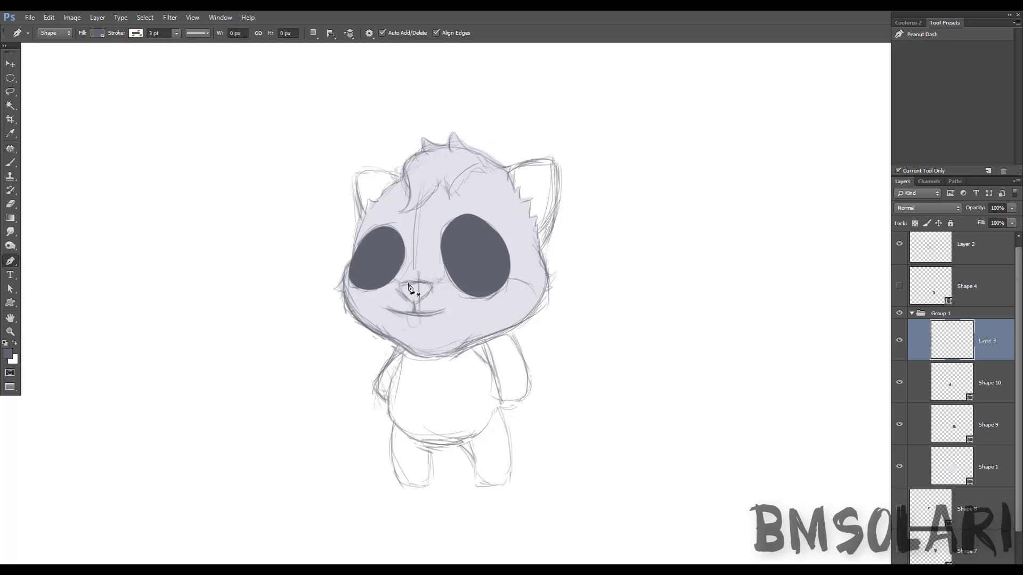
{"action": "left_click_drag", "start_coordinate": [413, 302], "coordinate": [418, 302]}
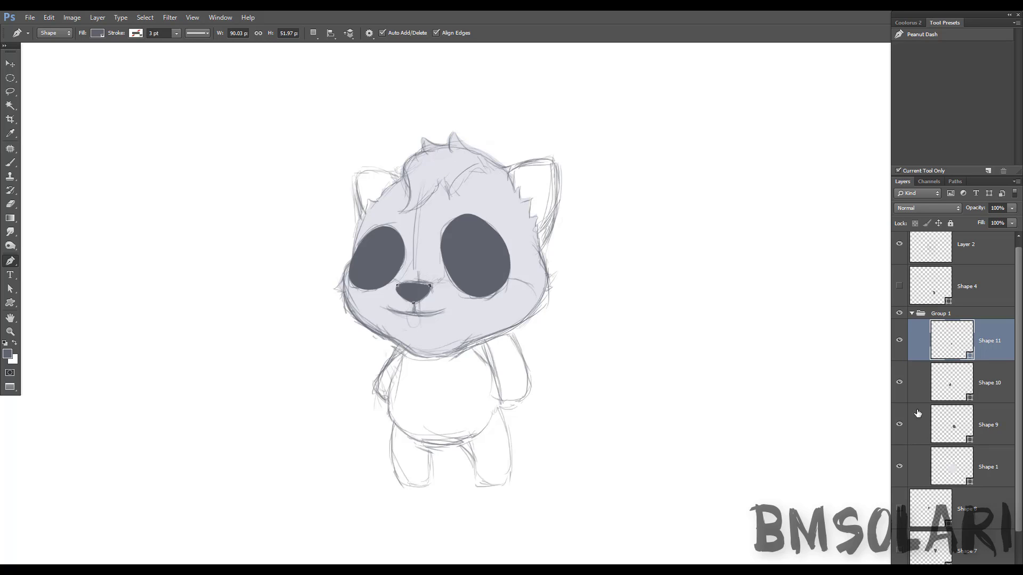
- Add a clipped layer above the head and trace the hair tuft outline
{"action": "left_click", "coordinate": [902, 478]}
{"action": "key", "text": "ctrl+alt+shift+n"}
{"action": "key", "text": "ctrl+alt+g"}
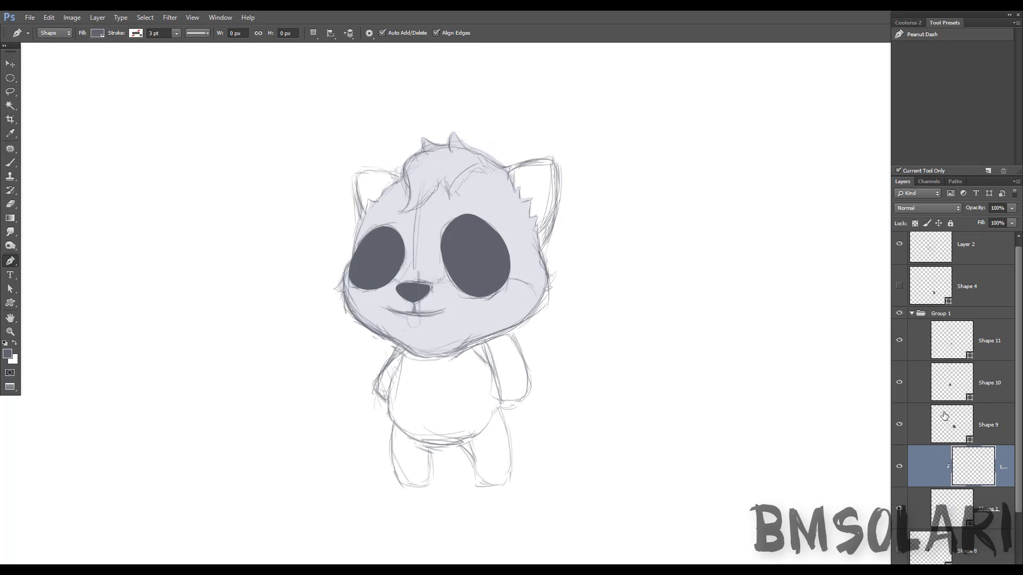
{"action": "left_click", "coordinate": [498, 157]}
{"action": "left_click_drag", "start_coordinate": [453, 125], "coordinate": [449, 108]}
{"action": "left_click_drag", "start_coordinate": [444, 143], "coordinate": [447, 150]}
{"action": "left_click", "coordinate": [419, 129]}
{"action": "left_click", "coordinate": [413, 130]}
{"action": "left_click", "coordinate": [412, 146]}
{"action": "left_click", "coordinate": [399, 158]}
{"action": "left_click", "coordinate": [400, 211]}
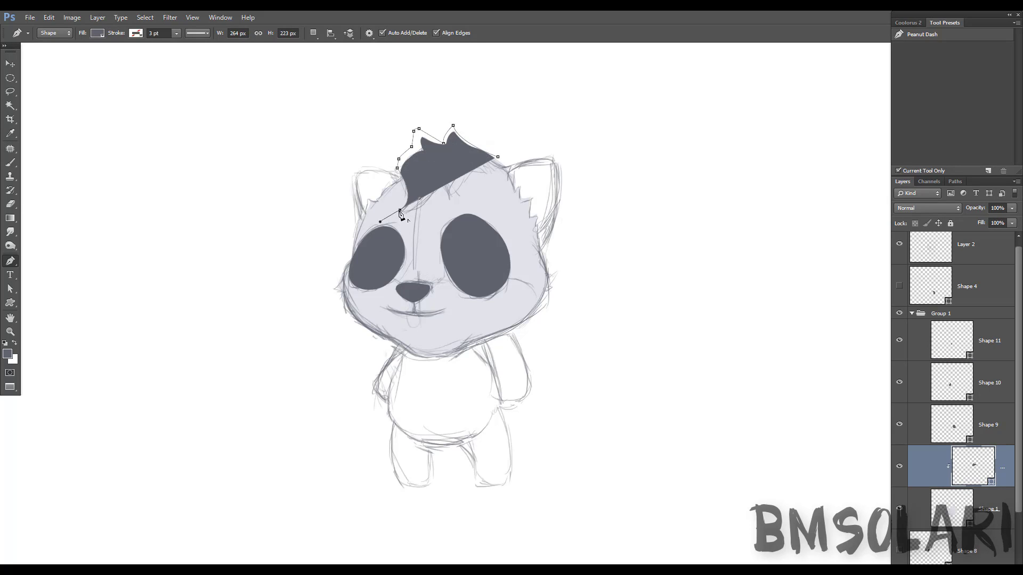
{"action": "left_click", "coordinate": [448, 196]}
{"action": "left_click_drag", "start_coordinate": [498, 157], "coordinate": [501, 164]}
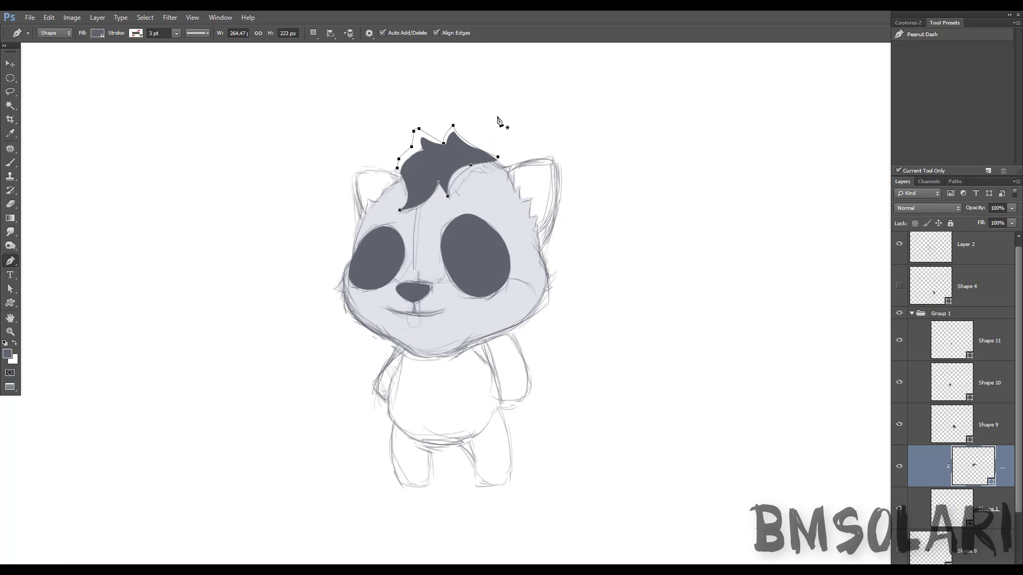
- Fill the hair tuft light grey and make the arm shape visible again
{"action": "double_click", "coordinate": [955, 457]}
{"action": "left_click", "coordinate": [723, 115]}
{"action": "left_click", "coordinate": [978, 87]}
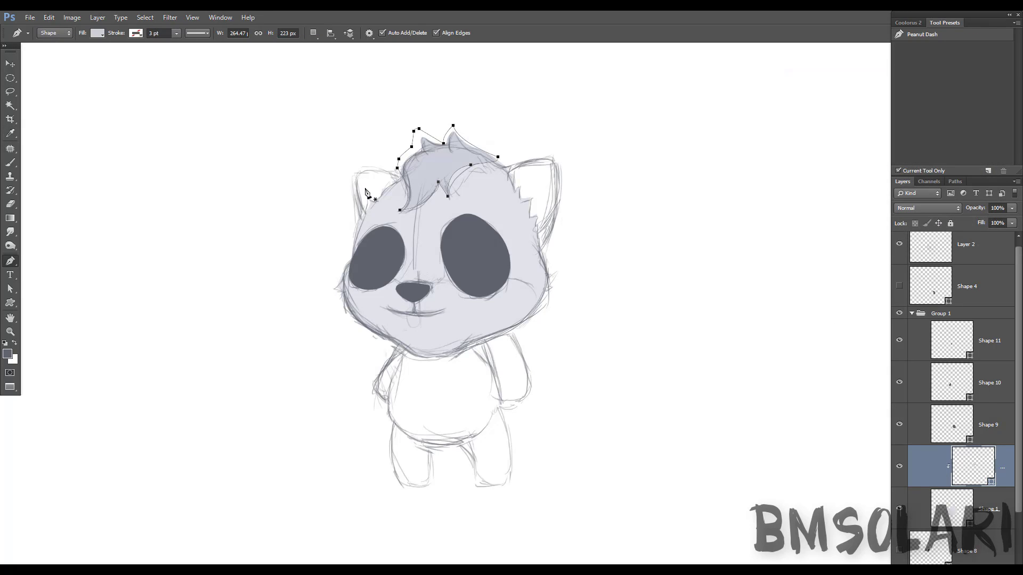
{"action": "key", "text": "v"}
{"action": "left_click", "coordinate": [899, 287]}
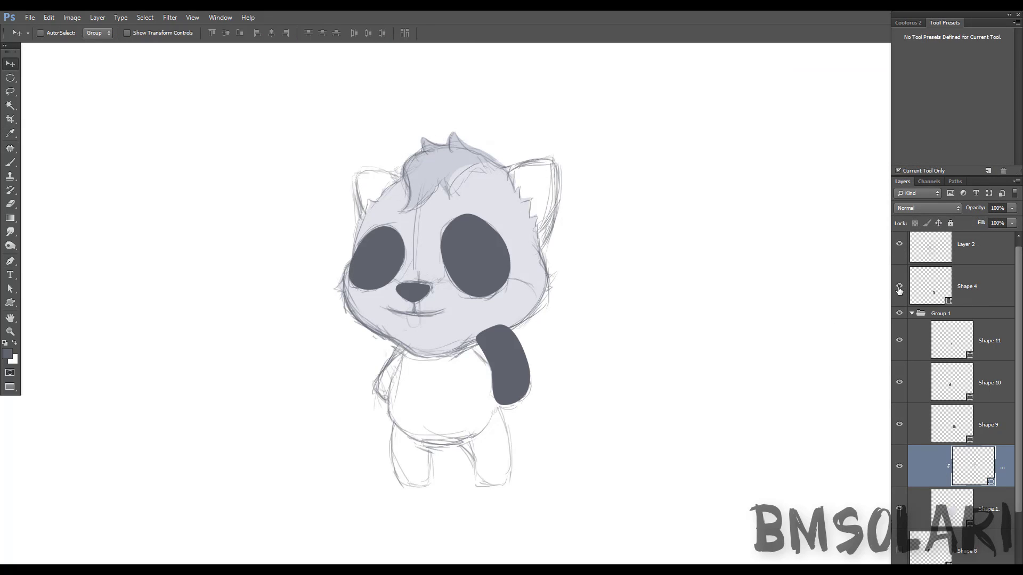
- Show the body shape and move the arm layer just above it
{"action": "left_click", "coordinate": [933, 290]}
{"action": "left_click", "coordinate": [912, 313]}
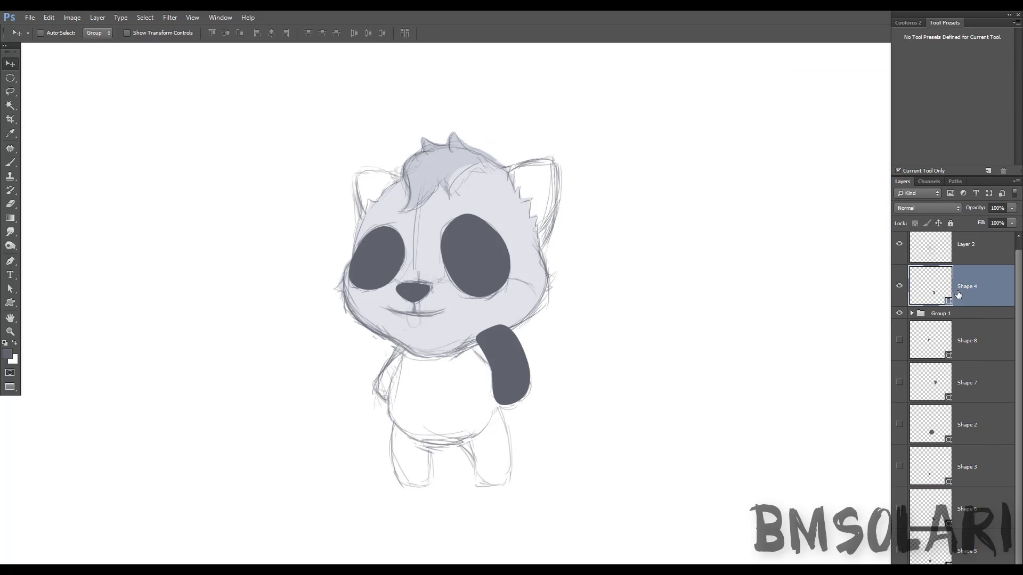
{"action": "left_click", "coordinate": [900, 425]}
{"action": "left_click_drag", "start_coordinate": [977, 289], "coordinate": [937, 403]}
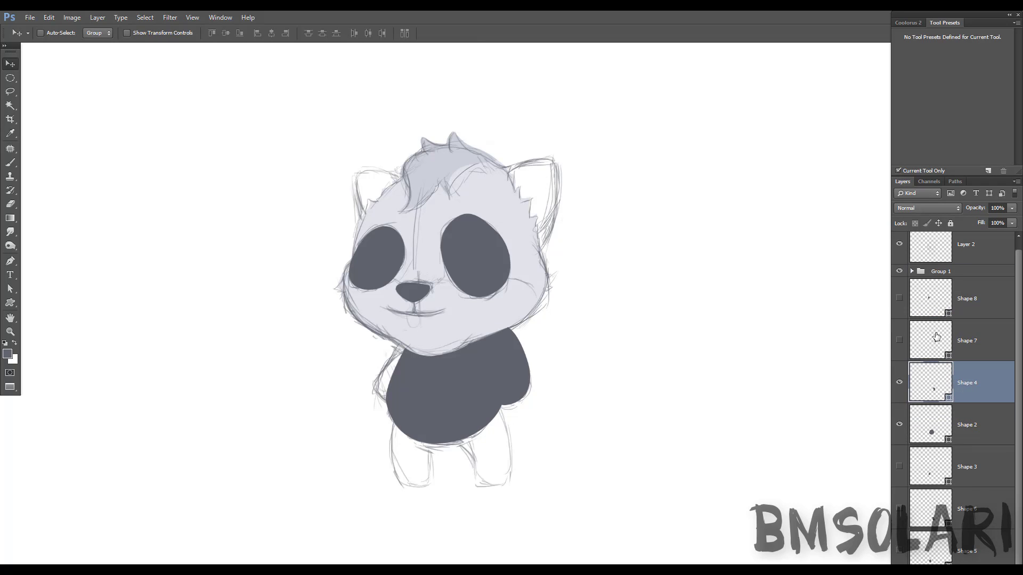
- Recolour the body fill from light lavender to a lighter grey
{"action": "double_click", "coordinate": [937, 431]}
{"action": "left_click", "coordinate": [834, 115]}
{"action": "left_click", "coordinate": [959, 89]}
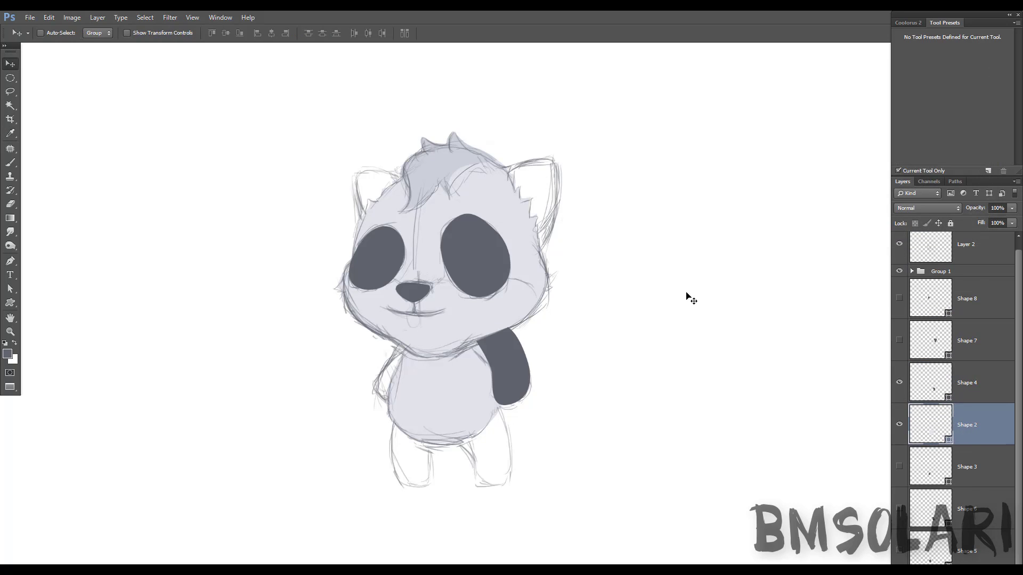
{"action": "double_click", "coordinate": [930, 432]}
{"action": "left_click", "coordinate": [728, 99]}
{"action": "left_click", "coordinate": [959, 88]}
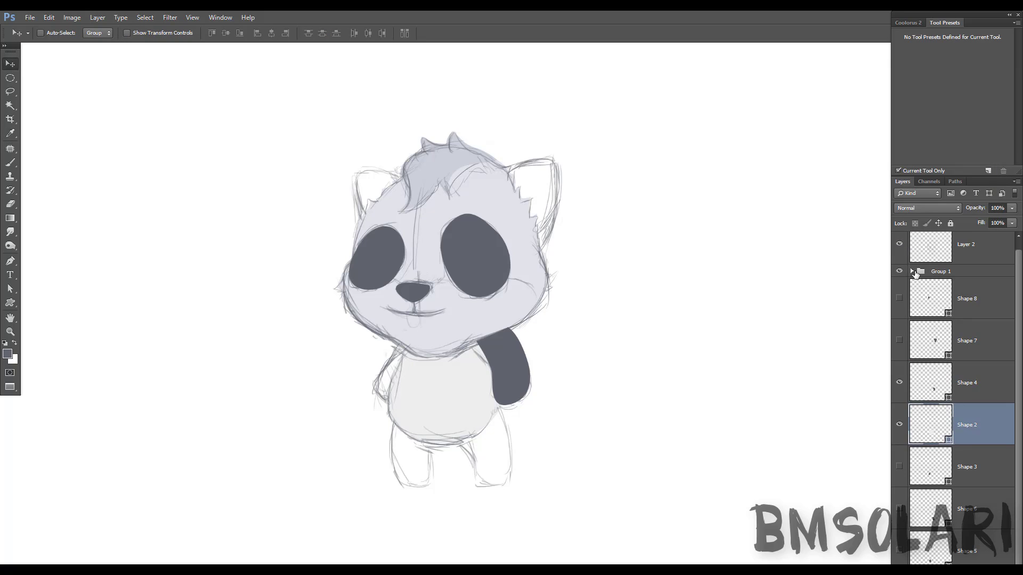
- Fill the head shape and the hair tuft with near-white
{"action": "left_click", "coordinate": [912, 271]}
{"action": "double_click", "coordinate": [951, 466]}
{"action": "left_click", "coordinate": [725, 90]}
{"action": "left_click", "coordinate": [959, 88]}
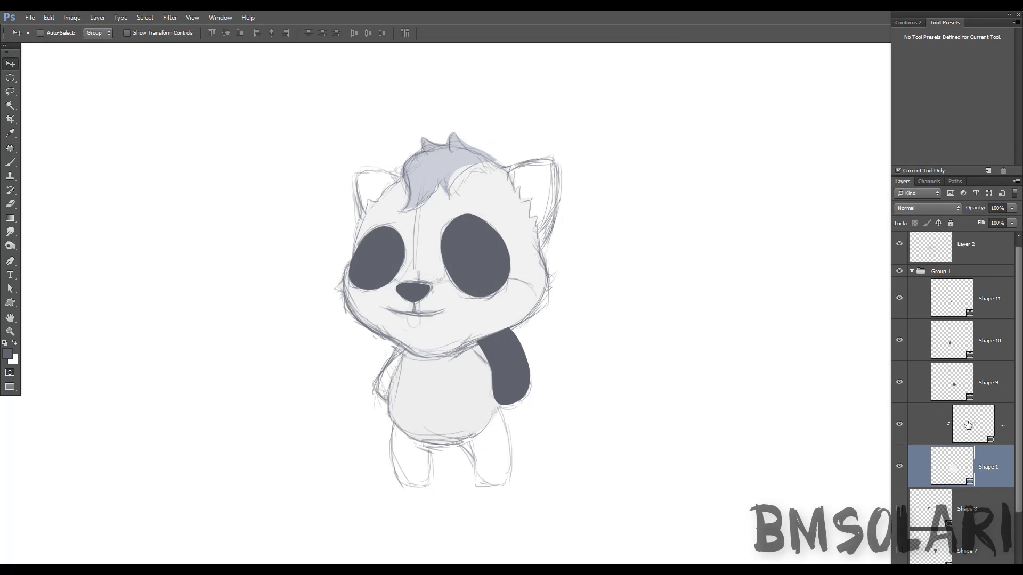
{"action": "double_click", "coordinate": [969, 424]}
{"action": "left_click", "coordinate": [716, 110]}
{"action": "left_click", "coordinate": [959, 88]}
- Show the right ear shape and fill it dark grey
{"action": "left_click", "coordinate": [913, 271]}
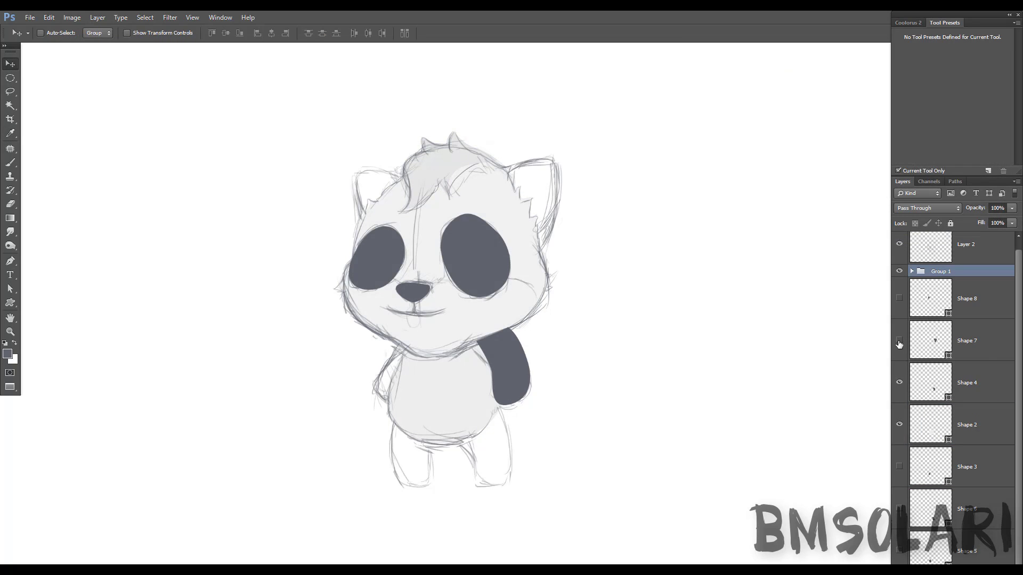
{"action": "left_click", "coordinate": [899, 340]}
{"action": "left_click", "coordinate": [948, 350]}
{"action": "double_click", "coordinate": [946, 358]}
{"action": "left_click", "coordinate": [716, 176]}
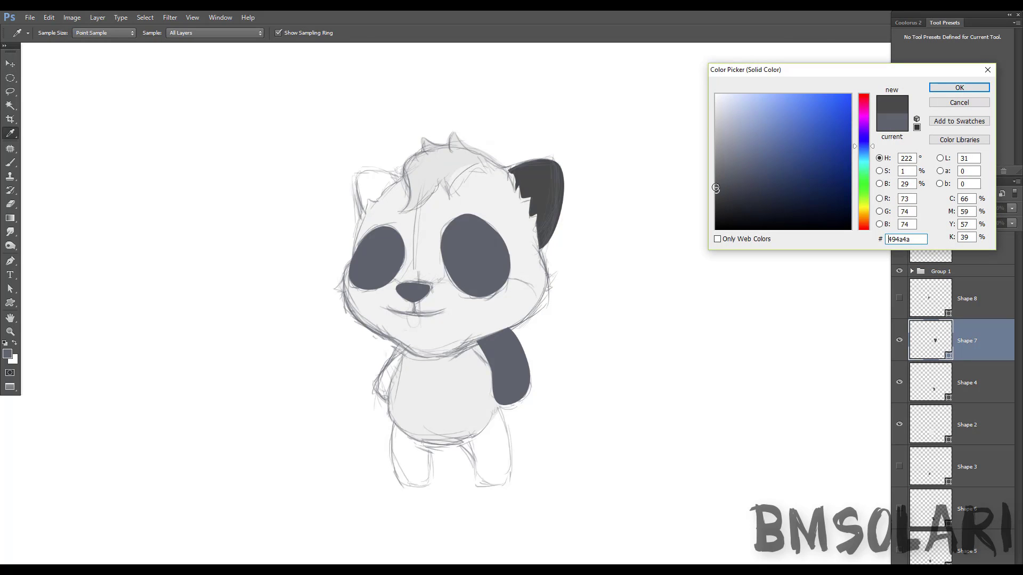
{"action": "left_click", "coordinate": [959, 88]}
- Show the left ear shape and fill it a darker grey
{"action": "left_click", "coordinate": [899, 299]}
{"action": "double_click", "coordinate": [947, 313]}
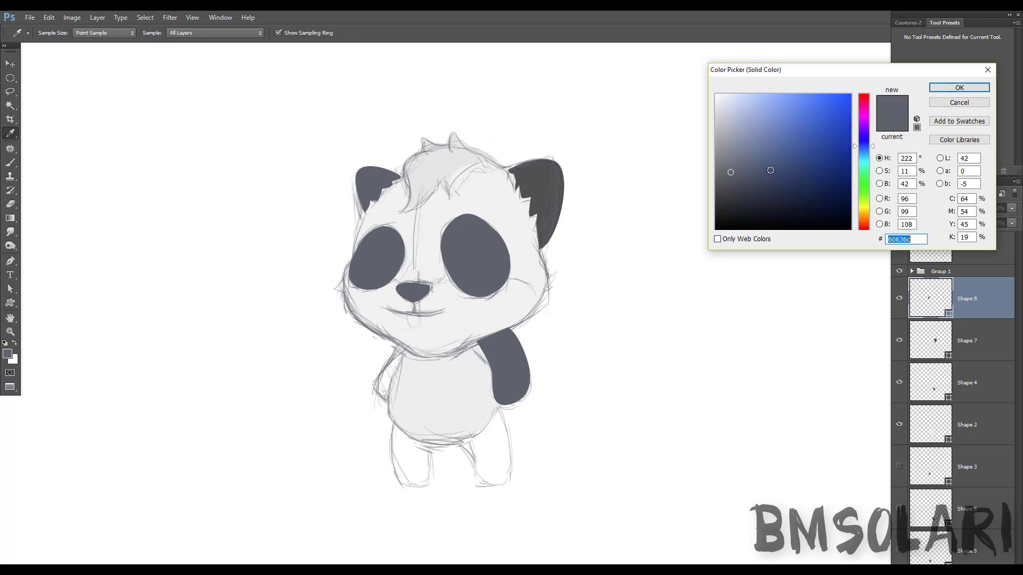
{"action": "left_click", "coordinate": [717, 176]}
{"action": "left_click", "coordinate": [952, 87]}
- Show the left arm and right leg shapes with dark grey fills
{"action": "left_click", "coordinate": [900, 467]}
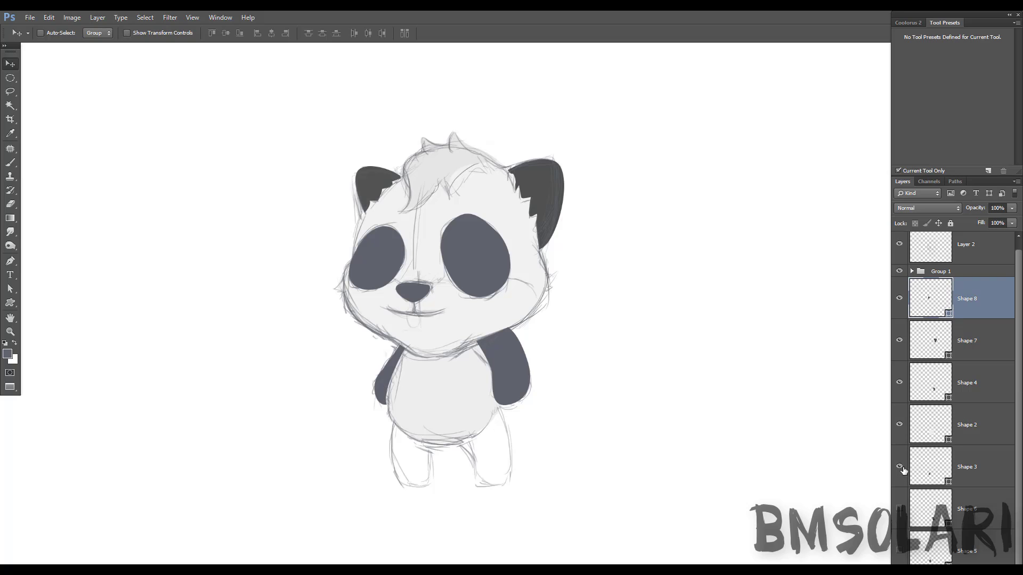
{"action": "double_click", "coordinate": [949, 481]}
{"action": "left_click", "coordinate": [954, 86]}
{"action": "left_click", "coordinate": [921, 23]}
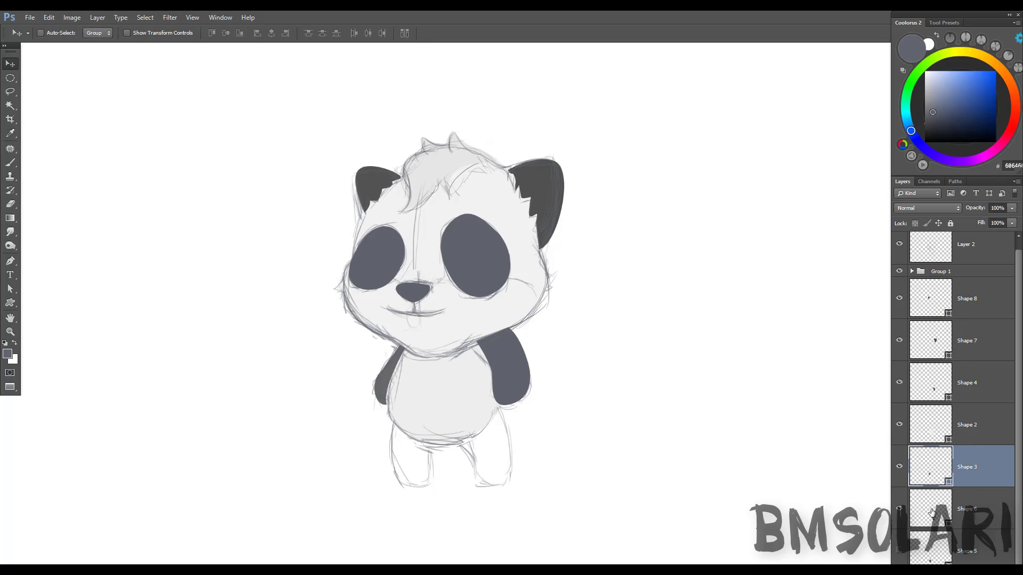
{"action": "left_click", "coordinate": [900, 509]}
{"action": "double_click", "coordinate": [948, 524]}
{"action": "left_click", "coordinate": [954, 86]}
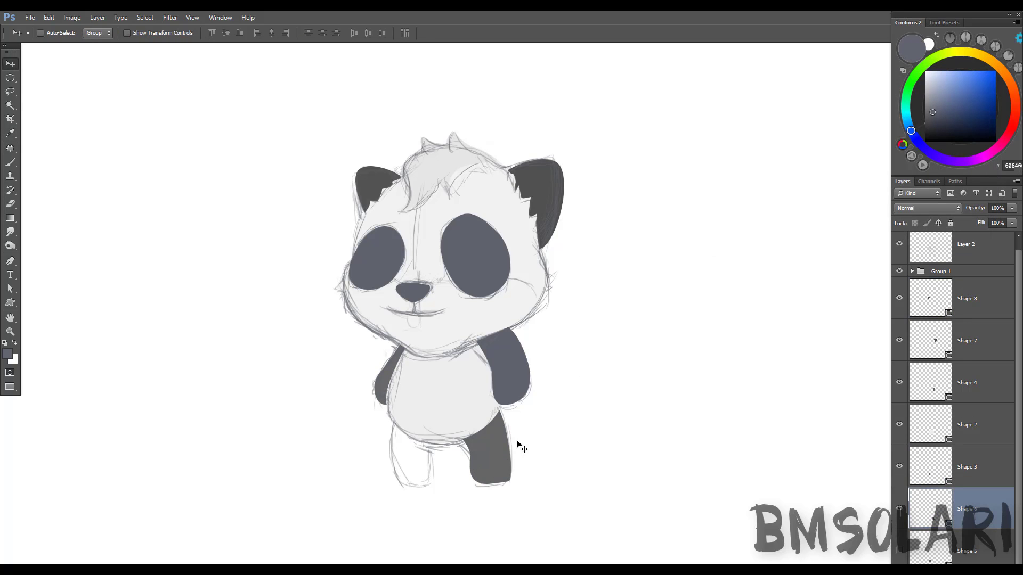
- Draw a trial foot tip outline with the Pen tool
{"action": "key", "text": "b"}
{"action": "key", "text": "p"}
{"action": "left_click", "coordinate": [54, 33]}
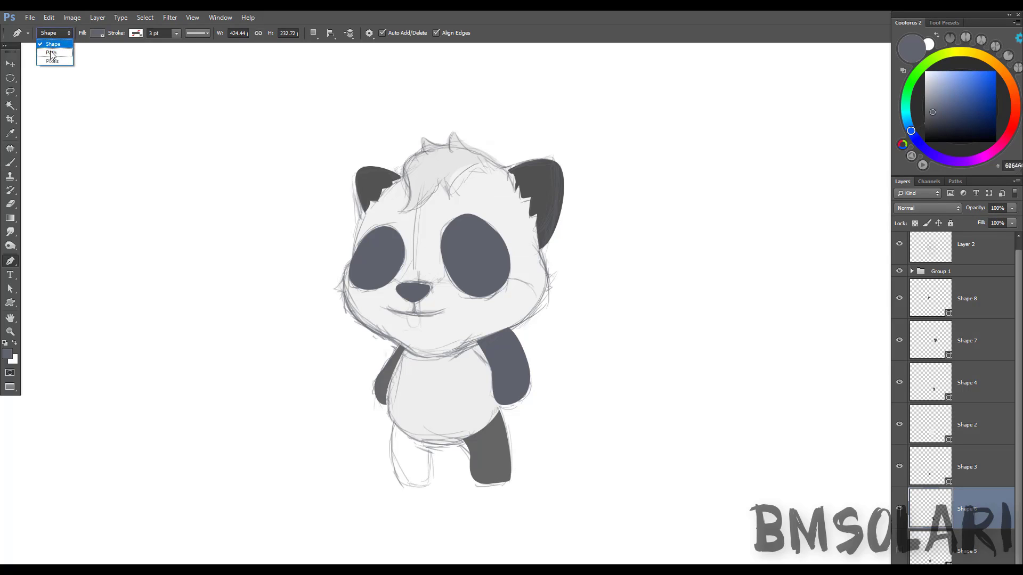
{"action": "left_click", "coordinate": [526, 473]}
{"action": "left_click", "coordinate": [523, 495]}
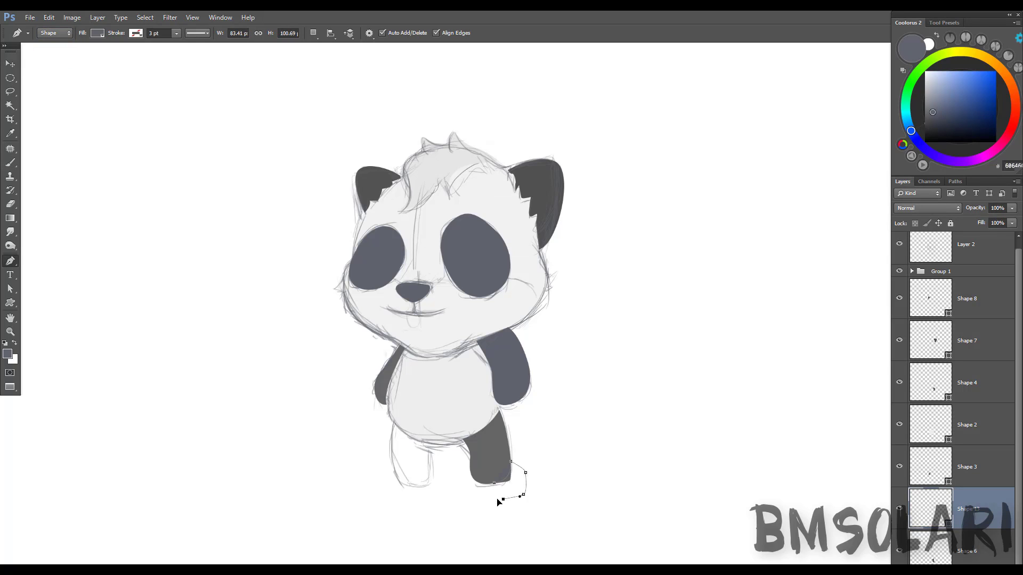
{"action": "key", "text": "Return"}
- Set the Pen to path mode and redraw the foot tip as a path
{"action": "left_click", "coordinate": [54, 33]}
{"action": "left_click", "coordinate": [53, 50]}
{"action": "key", "text": "ctrl+z"}
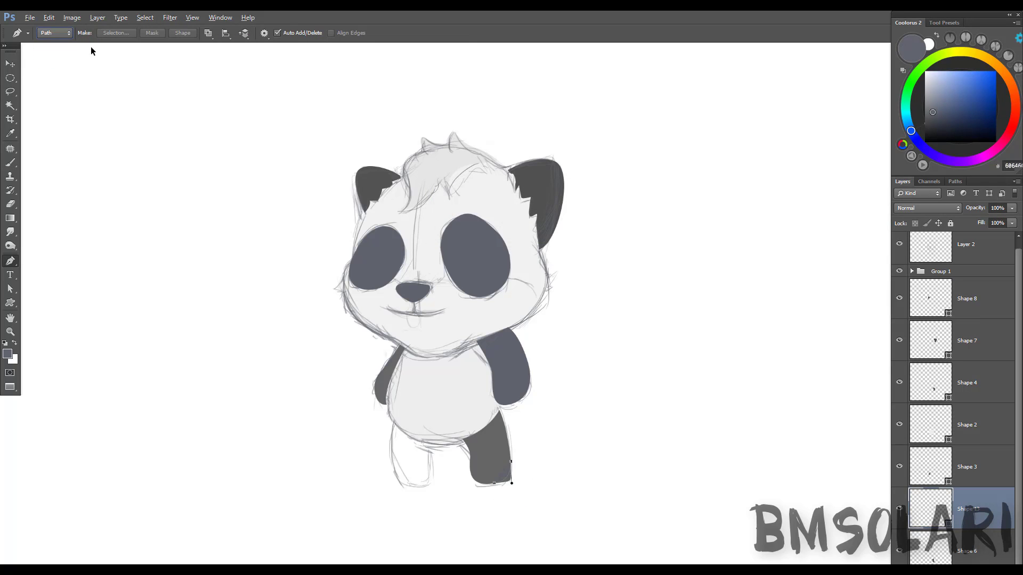
{"action": "left_click", "coordinate": [524, 485]}
{"action": "left_click", "coordinate": [492, 495]}
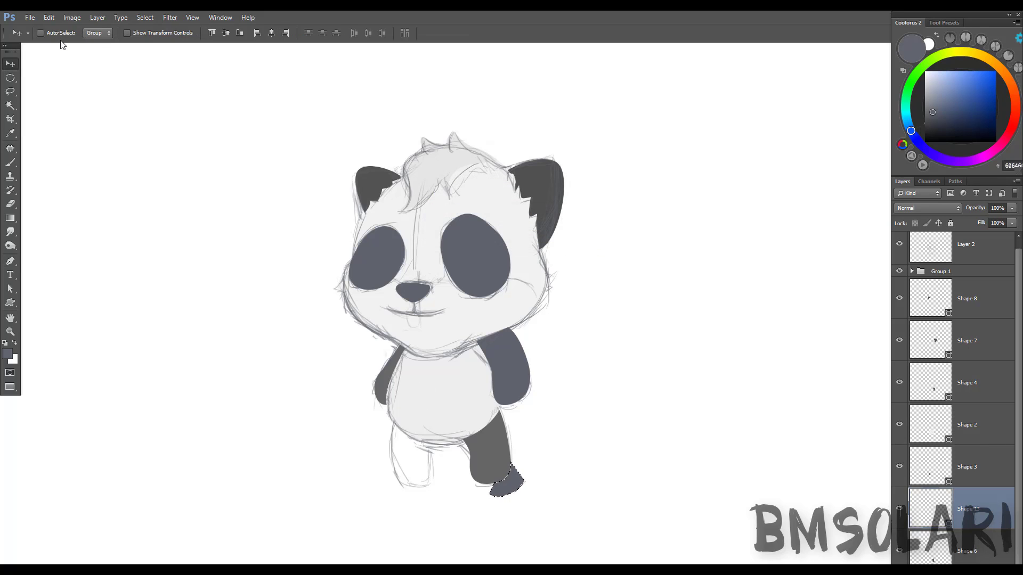
{"action": "left_click", "coordinate": [53, 33]}
{"action": "left_click", "coordinate": [398, 290]}
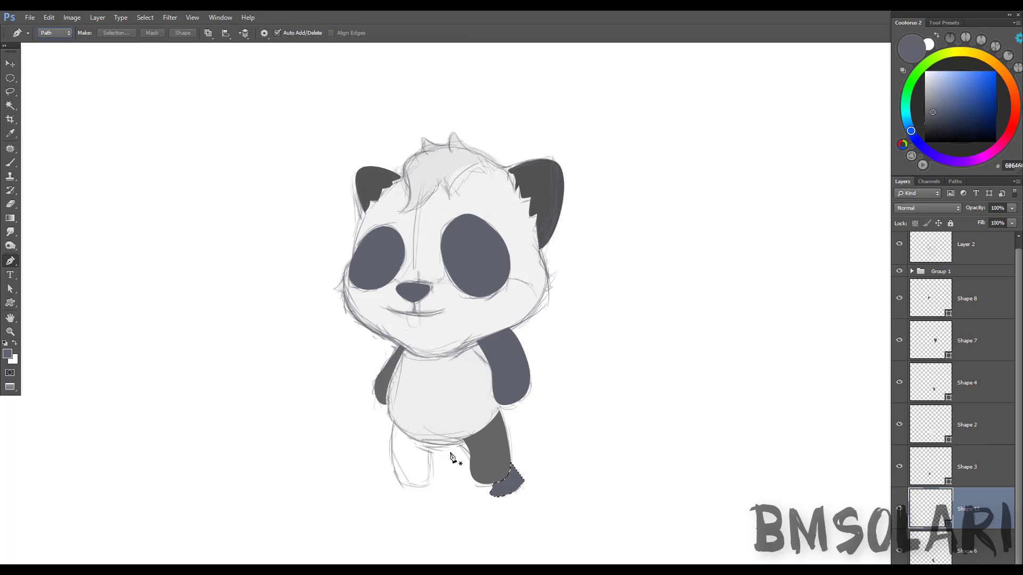
- Select the right leg layer and undo the dark foot tip shape
{"action": "left_click", "coordinate": [931, 557]}
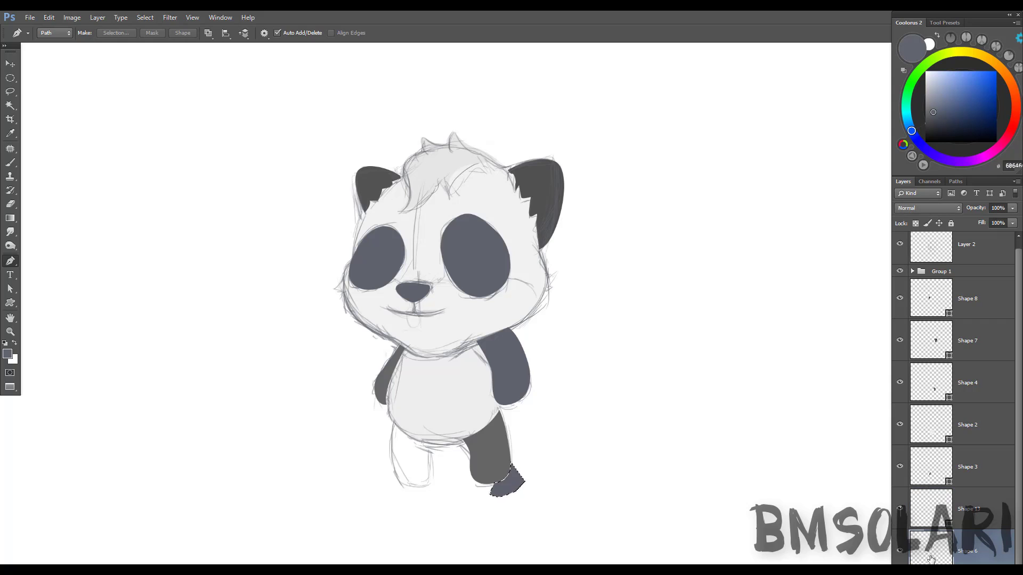
{"action": "key", "text": "b"}
{"action": "scroll", "coordinate": [715, 345], "scroll_direction": "down", "scroll_amount": 2}
{"action": "scroll", "coordinate": [715, 345], "scroll_direction": "up", "scroll_amount": 2}
{"action": "scroll", "coordinate": [1018, 395], "scroll_direction": "down", "scroll_amount": 1}
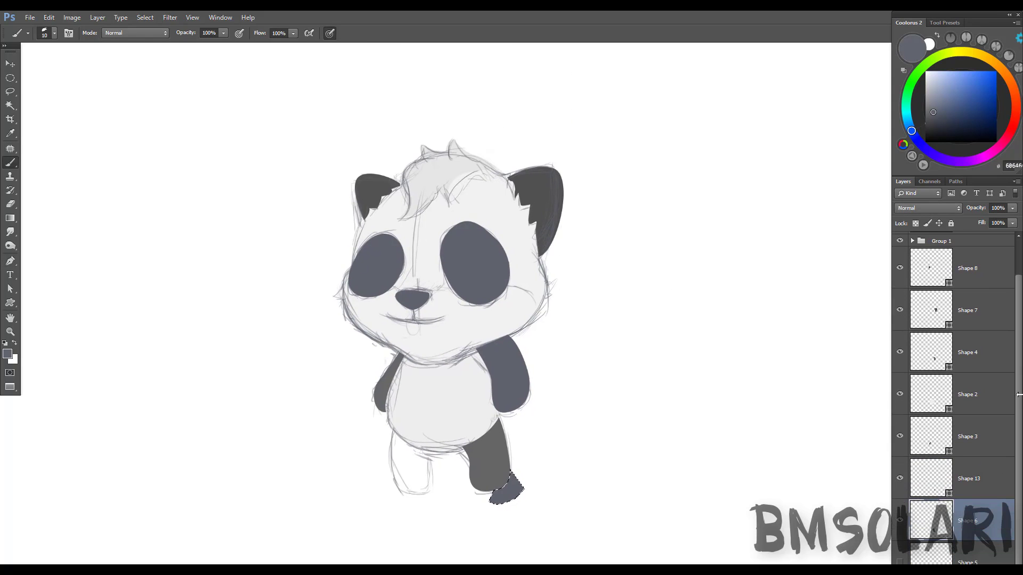
{"action": "key", "text": "ctrl+z"}
{"action": "scroll", "coordinate": [1019, 394], "scroll_direction": "up", "scroll_amount": 1}
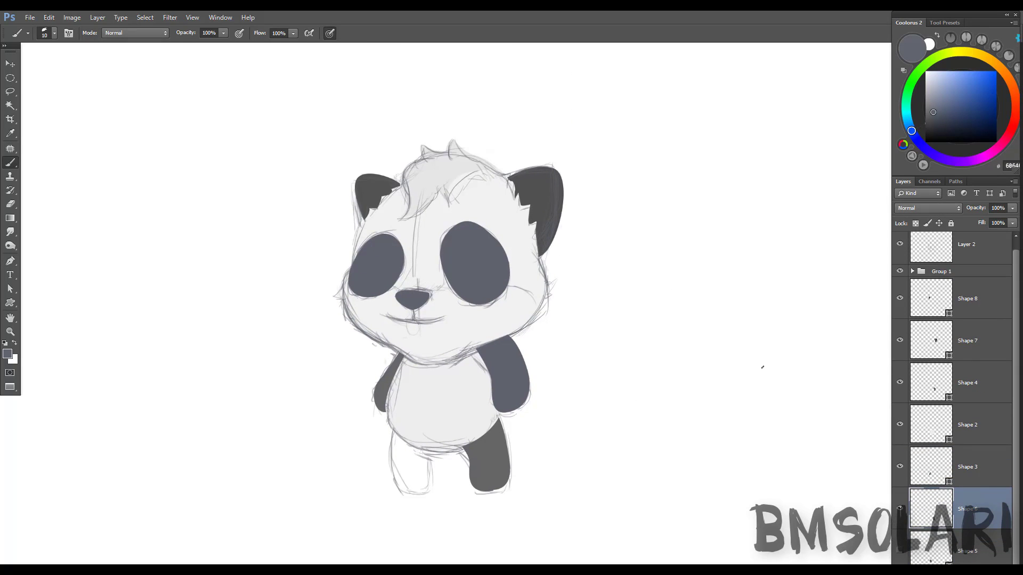
- Show the left leg, nudge it down, and fill it a darker grey
{"action": "left_click", "coordinate": [900, 467]}
{"action": "left_click", "coordinate": [900, 550]}
{"action": "left_click", "coordinate": [967, 550]}
{"action": "key", "text": "v"}
{"action": "left_click_drag", "start_coordinate": [422, 454], "coordinate": [427, 470]}
{"action": "double_click", "coordinate": [931, 546]}
{"action": "type", "text": "4b4b4b"}
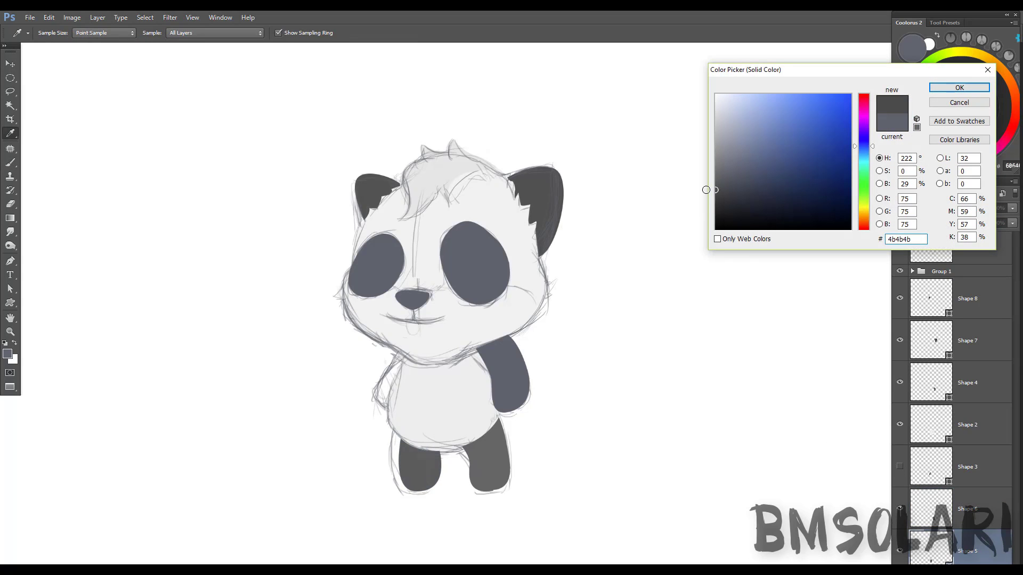
{"action": "key", "text": "Return"}
- Fill the right leg and right arm with the darker grey, re-showing the left arm
{"action": "left_click", "coordinate": [927, 513]}
{"action": "key", "text": "b"}
{"action": "left_click", "coordinate": [423, 468], "text": "alt"}
{"action": "key", "text": "alt+BackSpace"}
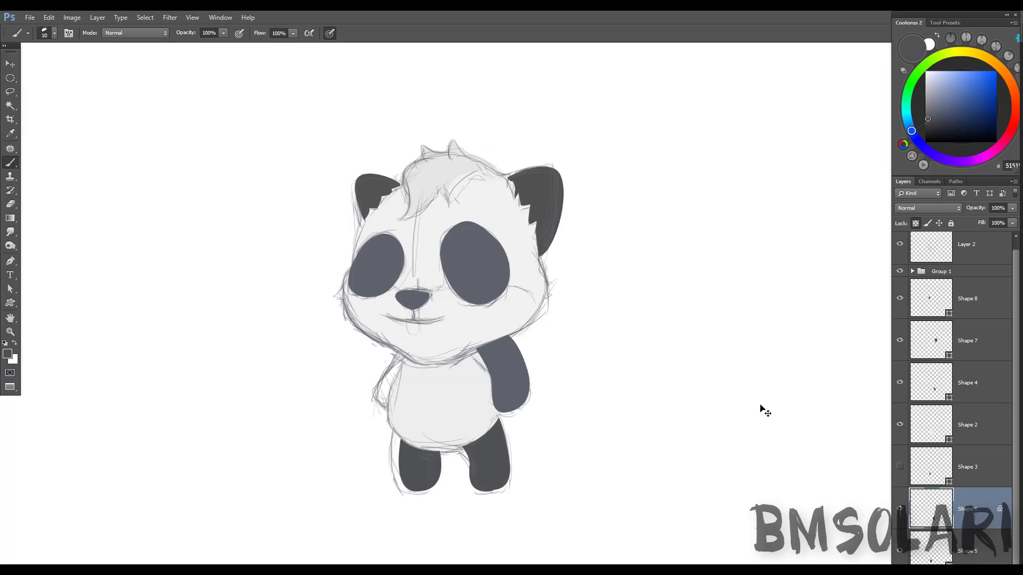
{"action": "left_click", "coordinate": [900, 466]}
{"action": "double_click", "coordinate": [931, 383]}
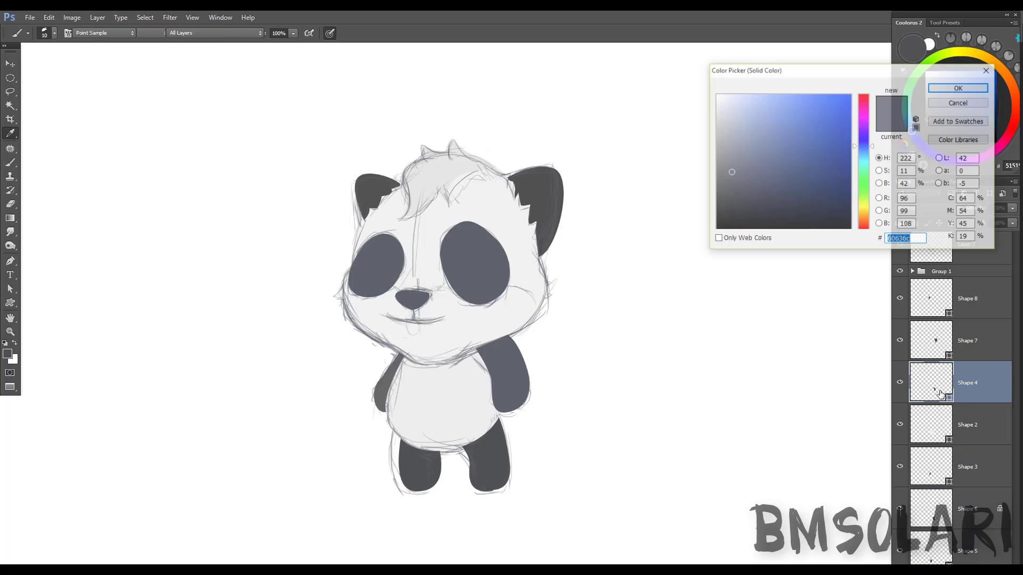
{"action": "key", "text": "Return"}
{"action": "key", "text": "b"}
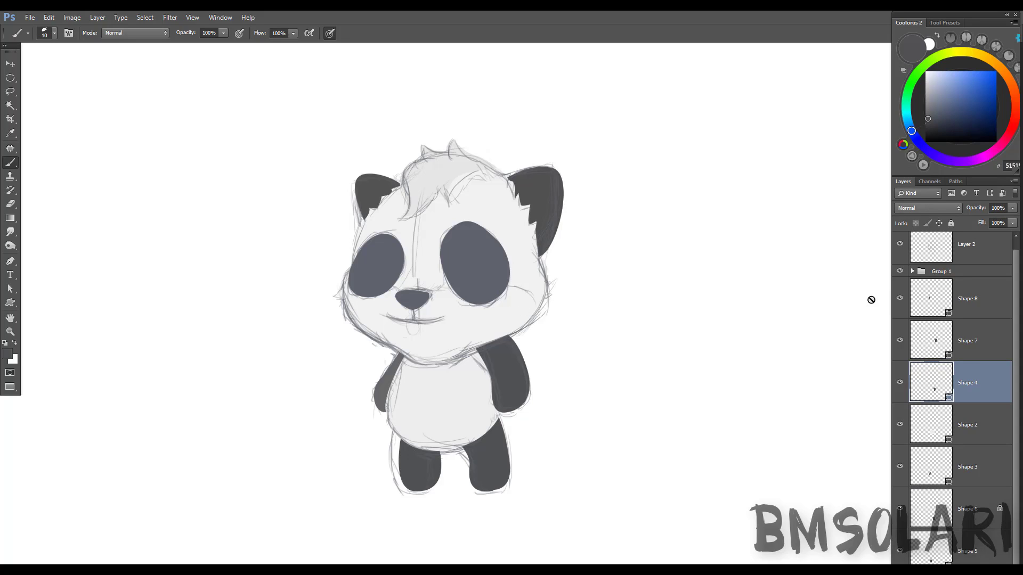
- Expand the eye shape group and toggle the left eye patch visibility
{"action": "left_click", "coordinate": [900, 299]}
{"action": "left_click", "coordinate": [900, 271]}
{"action": "left_click", "coordinate": [901, 341]}
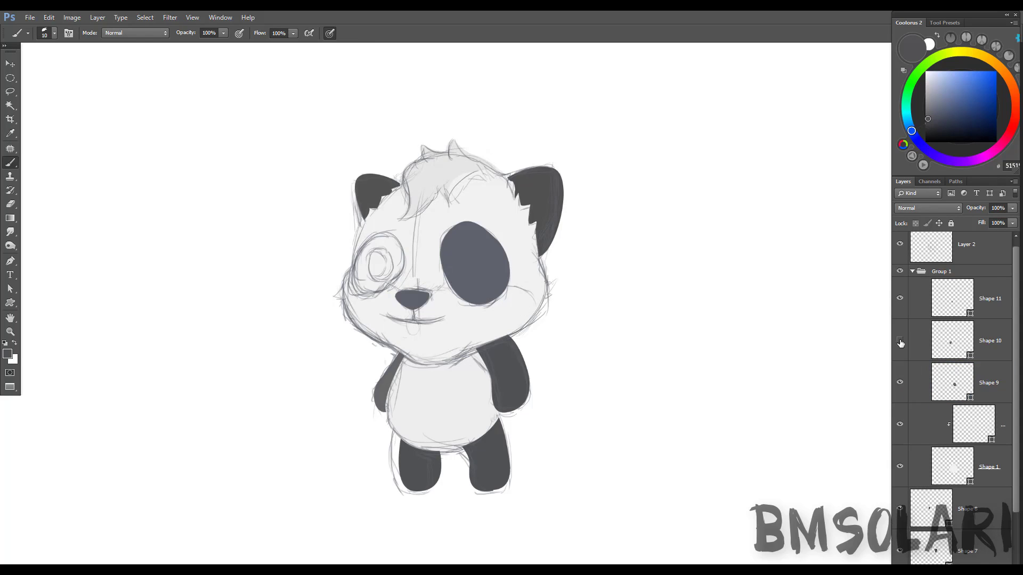
{"action": "left_click", "coordinate": [990, 341]}
- Add a clipped layer and fill a white oval eye inside the left patch
{"action": "key", "text": "ctrl+alt+shift+n"}
{"action": "key", "text": "ctrl+alt+g"}
{"action": "key", "text": "m"}
{"action": "left_click_drag", "start_coordinate": [367, 255], "coordinate": [395, 285]}
{"action": "key", "text": "alt+BackSpace"}
{"action": "key", "text": "ctrl+d"}
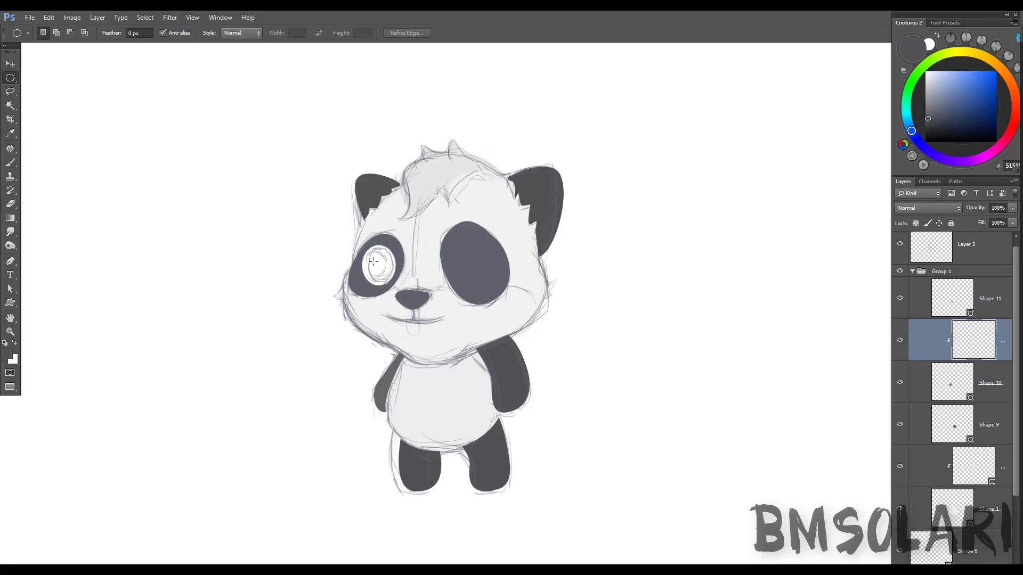
{"action": "key", "text": "ctrl+t"}
{"action": "key", "text": "Escape"}
- Fill a white oval eye in the right patch and hide the pencil sketch layer
{"action": "left_click_drag", "start_coordinate": [954, 430], "coordinate": [954, 427]}
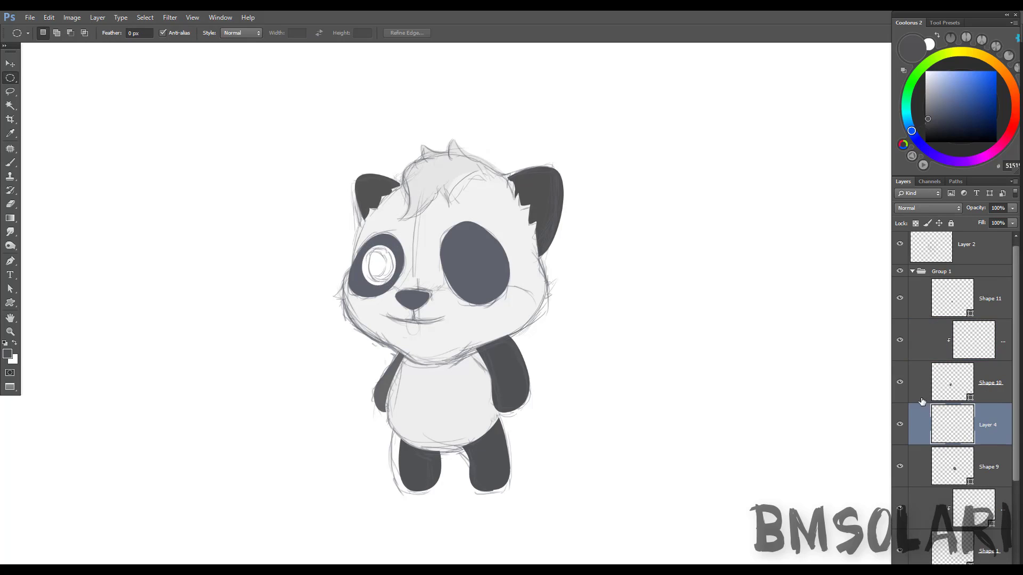
{"action": "left_click", "coordinate": [921, 403], "text": "alt"}
{"action": "left_click_drag", "start_coordinate": [455, 241], "coordinate": [494, 287]}
{"action": "key", "text": "alt+BackSpace"}
{"action": "key", "text": "ctrl+d"}
{"action": "key", "text": "ctrl+t"}
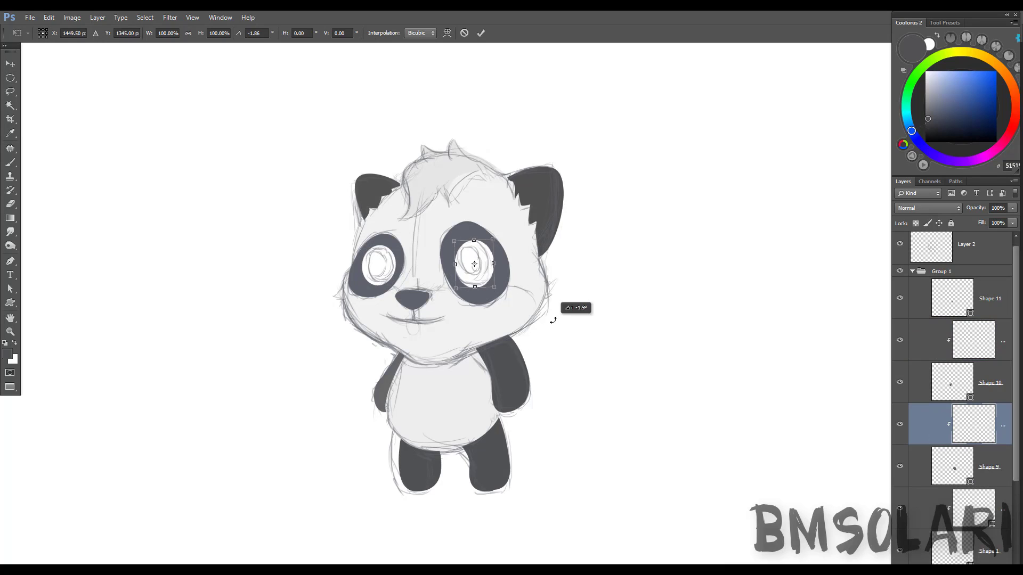
{"action": "key", "text": "Escape"}
{"action": "key", "text": "v"}
{"action": "left_click", "coordinate": [900, 244]}
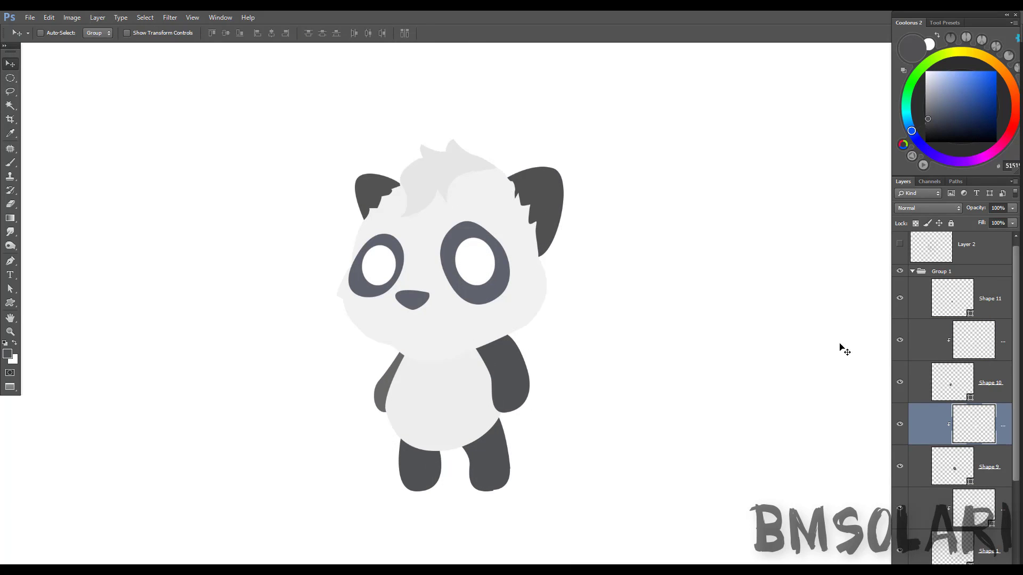
- Shade the nose darker on a new clipped layer with a soft 70% brush
{"action": "left_click", "coordinate": [922, 299]}
{"action": "key", "text": "ctrl+shift+alt+n"}
{"action": "key", "text": "ctrl+alt+g"}
{"action": "key", "text": "b"}
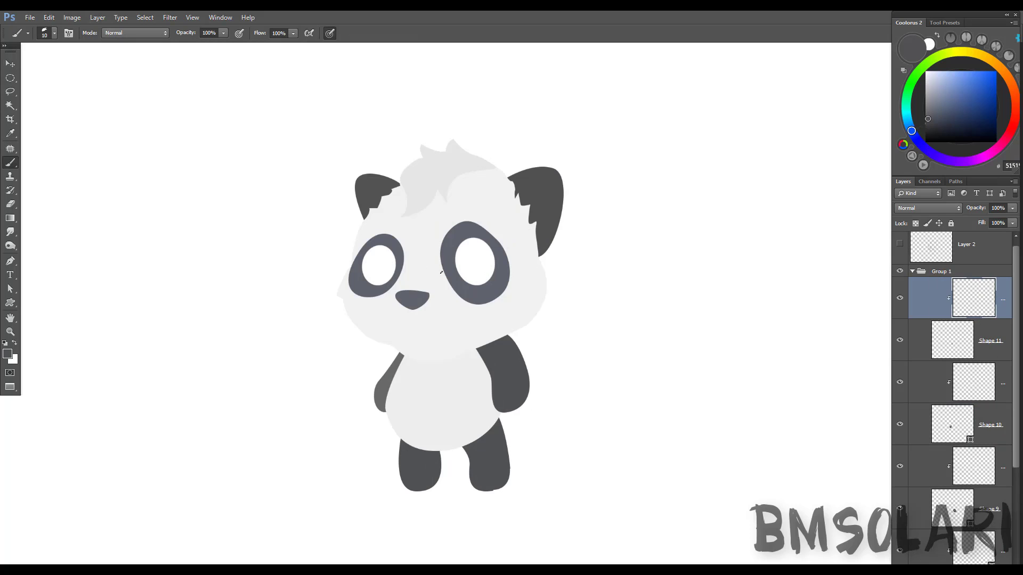
{"action": "left_click", "coordinate": [944, 23]}
{"action": "left_click", "coordinate": [922, 75]}
{"action": "left_click", "coordinate": [908, 23]}
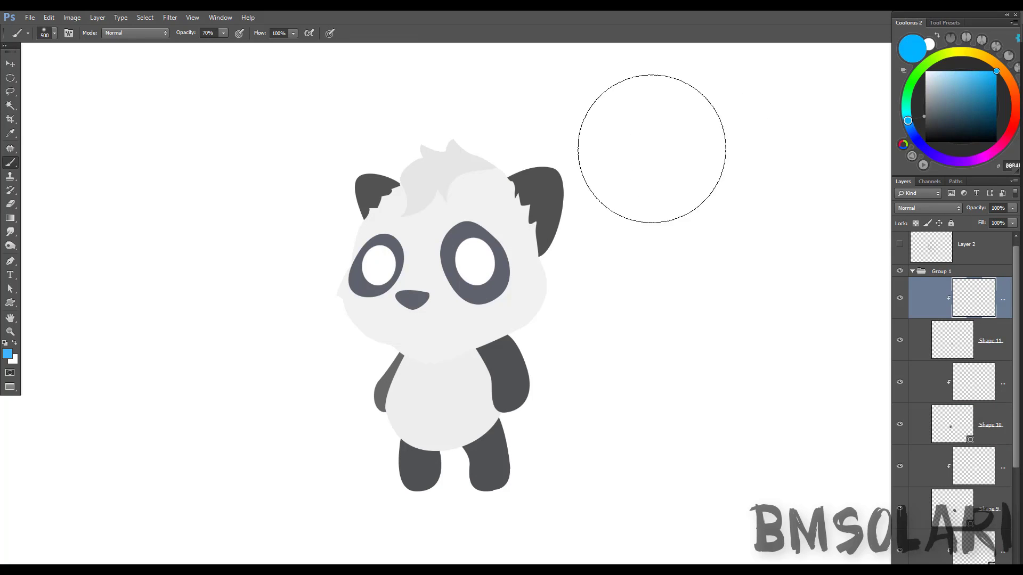
{"action": "left_click", "coordinate": [933, 112]}
{"action": "key", "text": "bracketleft"}
{"action": "key", "text": "bracketleft"}
{"action": "key", "text": "bracketleft"}
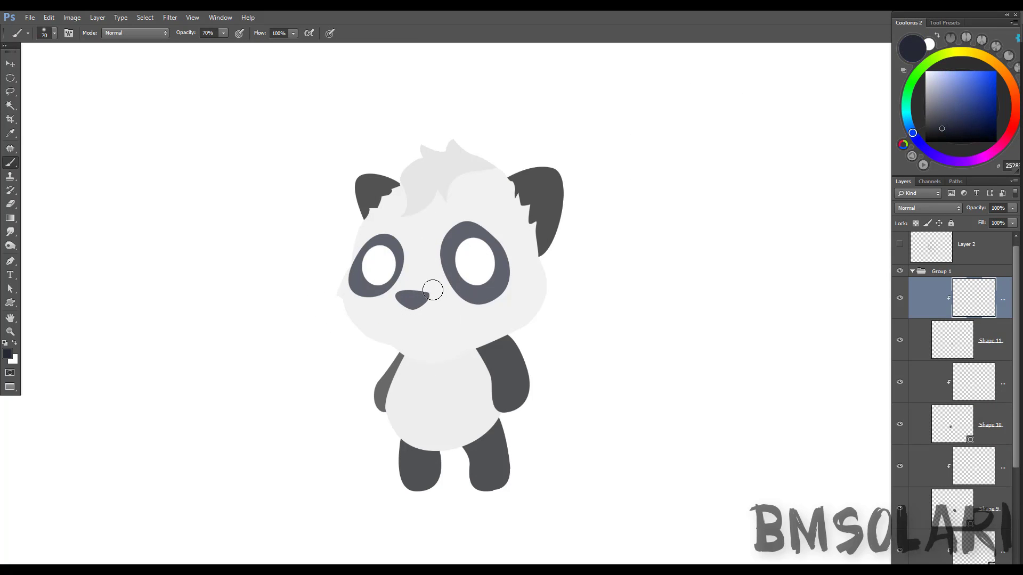
{"action": "left_click_drag", "start_coordinate": [433, 291], "coordinate": [408, 307]}
- Add a layer clipped to the head shape and choose a grey-purple shading colour
{"action": "left_click", "coordinate": [900, 342]}
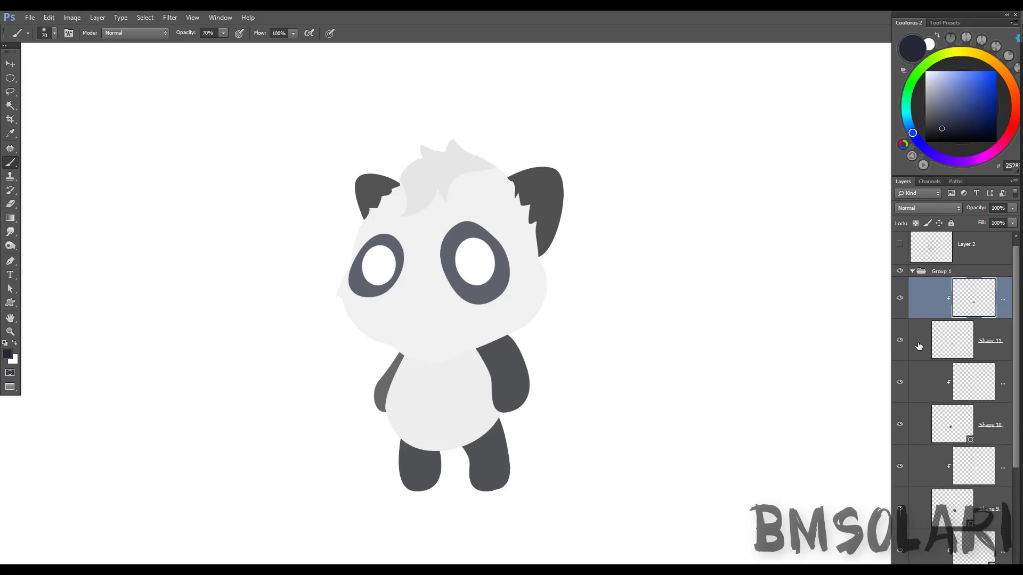
{"action": "scroll", "coordinate": [922, 373], "scroll_direction": "down", "scroll_amount": 3}
{"action": "left_click", "coordinate": [921, 485]}
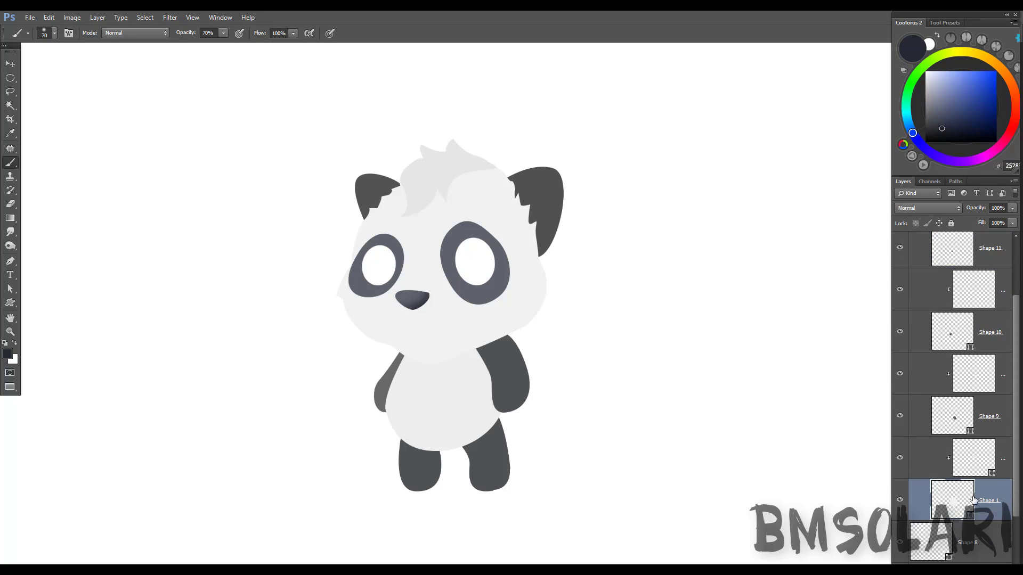
{"action": "key", "text": "ctrl+shift+alt+n"}
{"action": "key", "text": "ctrl+alt+g"}
{"action": "key", "text": "x"}
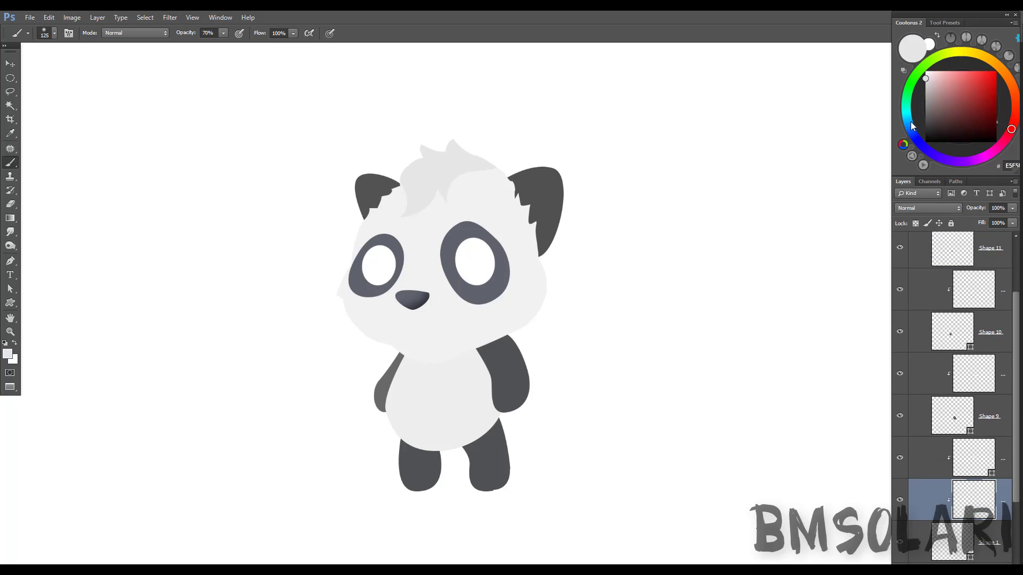
{"action": "left_click", "coordinate": [916, 136]}
{"action": "left_click", "coordinate": [934, 95]}
{"action": "left_click", "coordinate": [960, 161]}
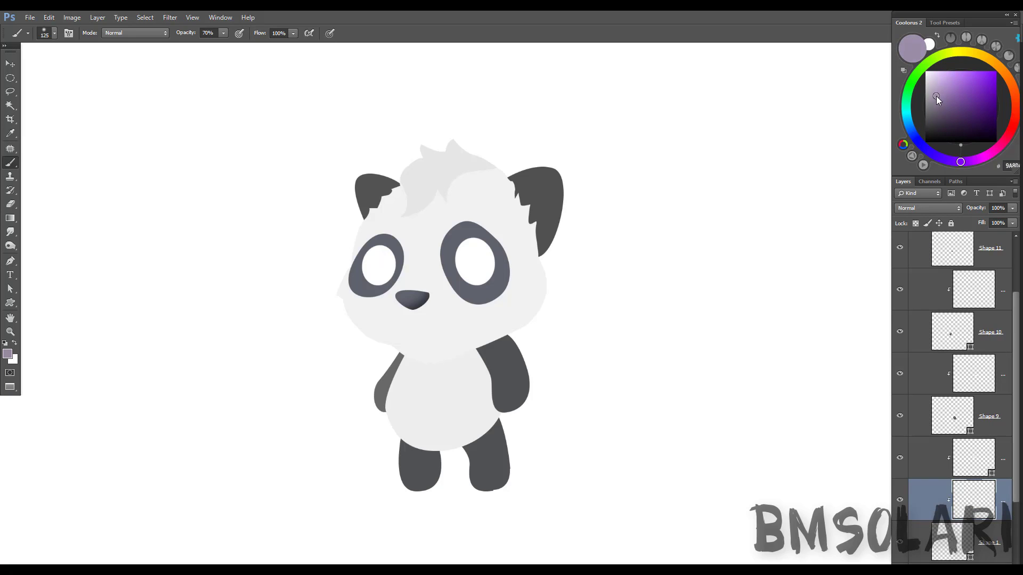
- Paint soft purple shading over the cheek, head top and left face, lightening under the nose
{"action": "mouse_move", "coordinate": [533, 224]}
{"action": "left_mouse_down"}
{"action": "mouse_move", "coordinate": [538, 288]}
{"action": "mouse_move", "coordinate": [351, 333]}
{"action": "left_mouse_up"}
{"action": "key", "text": "bracketright"}
{"action": "key", "text": "bracketright"}
{"action": "key", "text": "bracketright"}
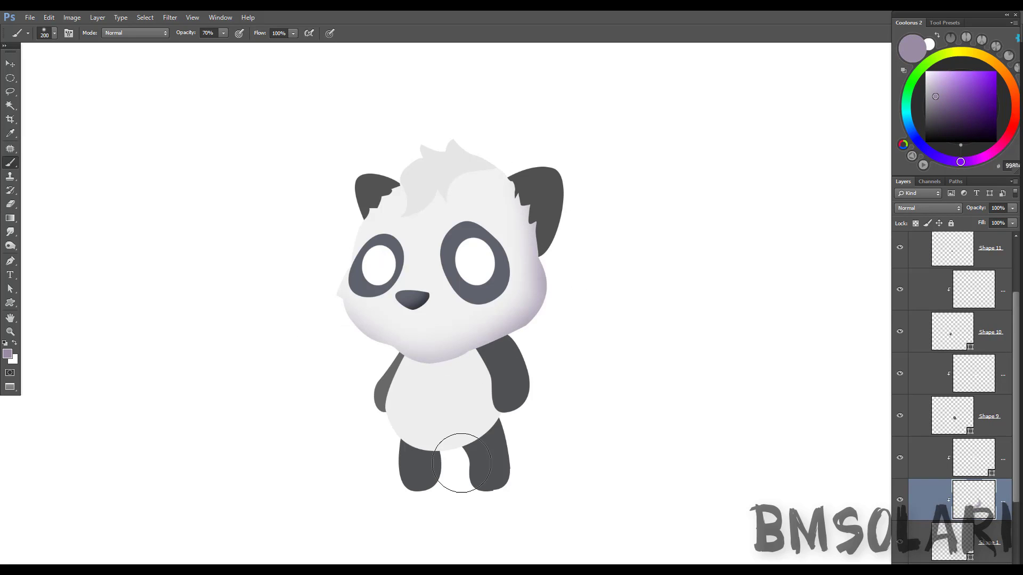
{"action": "mouse_move", "coordinate": [542, 160]}
{"action": "left_mouse_down"}
{"action": "mouse_move", "coordinate": [450, 142]}
{"action": "mouse_move", "coordinate": [335, 197]}
{"action": "mouse_move", "coordinate": [350, 359]}
{"action": "left_mouse_up"}
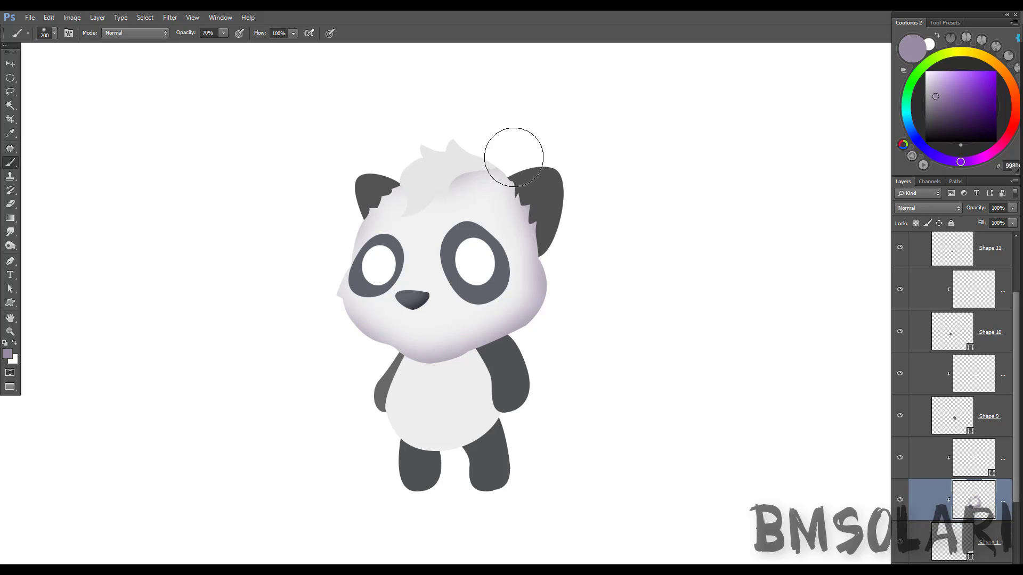
{"action": "key", "text": "bracketleft"}
{"action": "key", "text": "bracketleft"}
{"action": "key", "text": "bracketleft"}
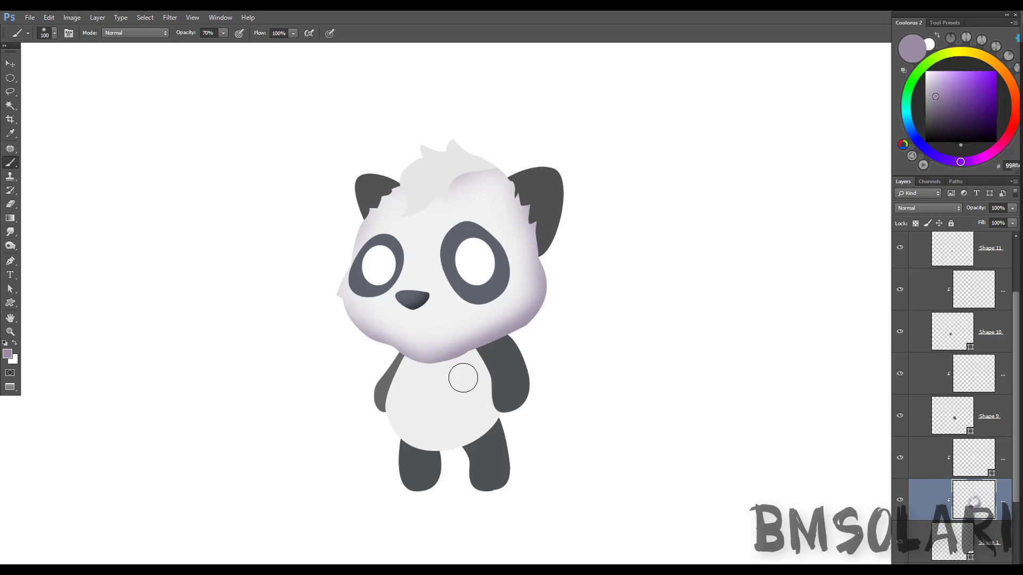
{"action": "left_click", "coordinate": [414, 319], "text": "alt"}
{"action": "left_click_drag", "start_coordinate": [414, 318], "coordinate": [377, 338]}
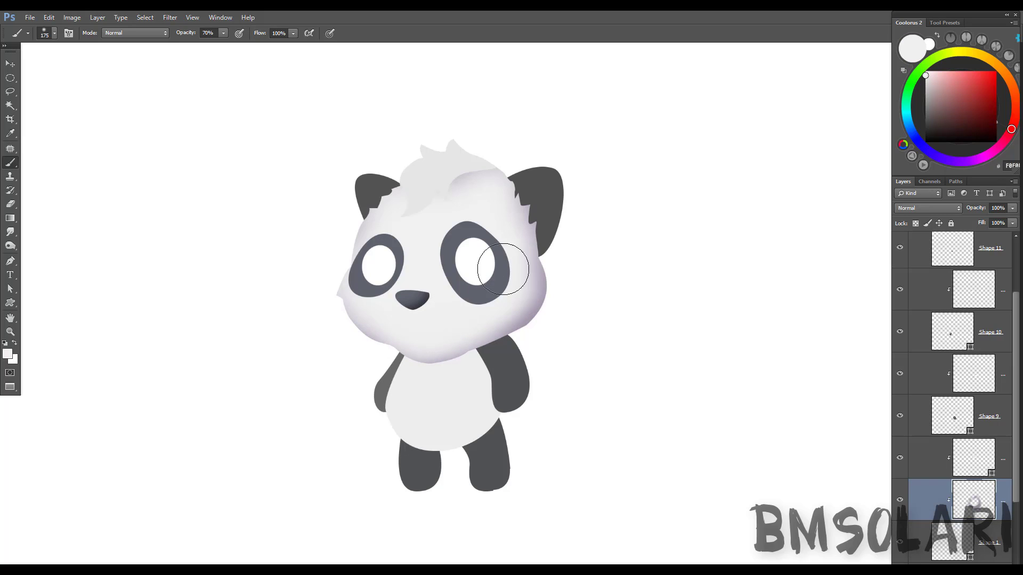
- Lasso an area beside the head and brush purple shading inside it
{"action": "key", "text": "l"}
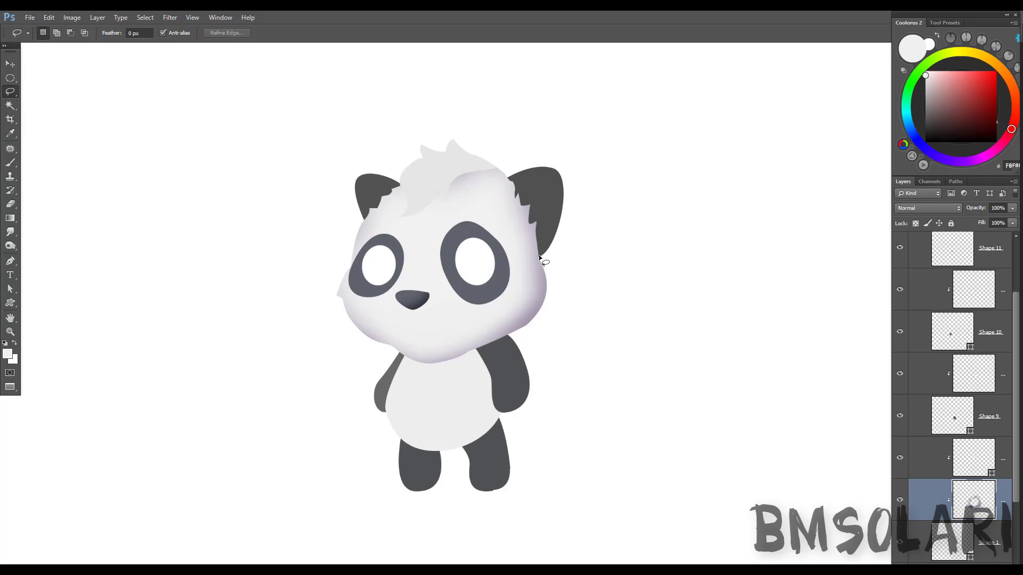
{"action": "left_click_drag", "start_coordinate": [530, 250], "coordinate": [536, 221]}
{"action": "key", "text": "b"}
{"action": "left_click", "coordinate": [538, 317], "text": "alt"}
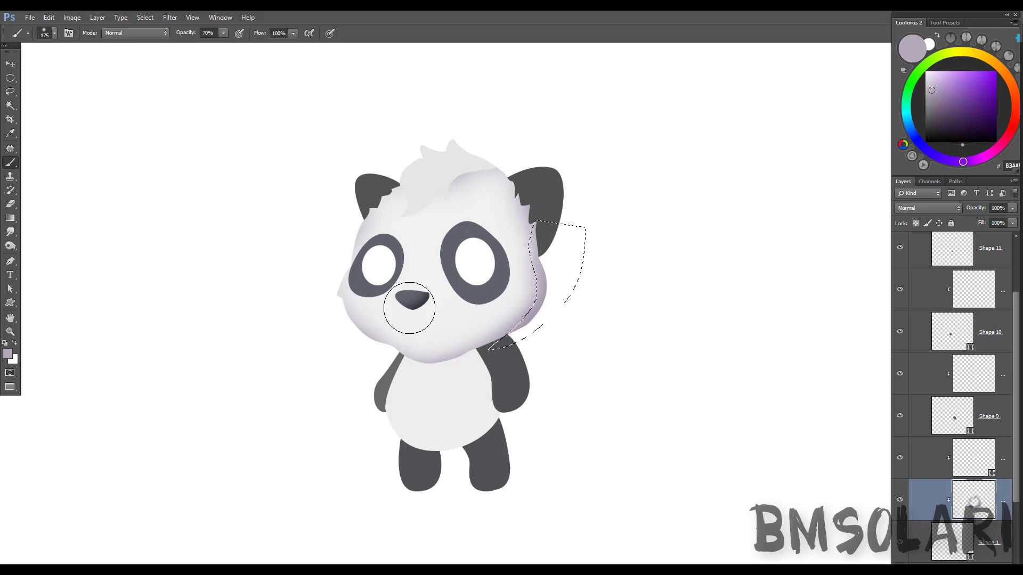
{"action": "left_click", "coordinate": [535, 298], "text": "alt"}
{"action": "left_click_drag", "start_coordinate": [547, 285], "coordinate": [566, 239]}
{"action": "key", "text": "ctrl+d"}
- Lasso and fill a light grey fur strand on top of the head
{"action": "key", "text": "l"}
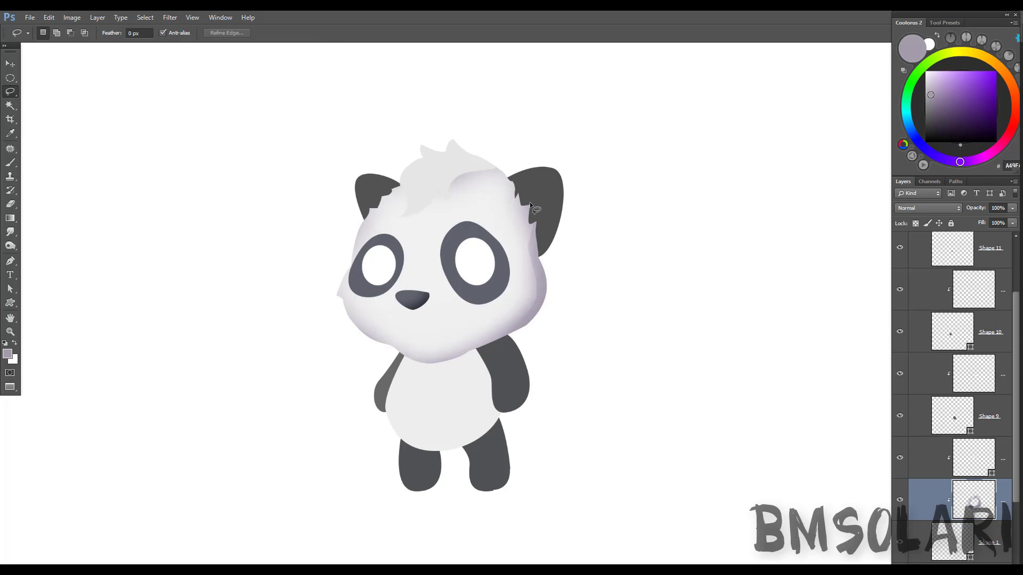
{"action": "left_click_drag", "start_coordinate": [533, 203], "coordinate": [525, 199]}
{"action": "key", "text": "b"}
{"action": "key", "text": "ctrl+d"}
{"action": "key", "text": "l"}
{"action": "mouse_move", "coordinate": [506, 167]}
{"action": "left_mouse_down"}
{"action": "mouse_move", "coordinate": [450, 199]}
{"action": "mouse_move", "coordinate": [494, 141]}
{"action": "left_mouse_up"}
{"action": "key", "text": "b"}
{"action": "key", "text": "alt+BackSpace"}
{"action": "key", "text": "ctrl+d"}
- Fill a second light grey fur strand on the head and paint a tuft on the cheek edge
{"action": "mouse_move", "coordinate": [496, 158]}
{"action": "left_mouse_down"}
{"action": "mouse_move", "coordinate": [438, 172]}
{"action": "mouse_move", "coordinate": [401, 221]}
{"action": "left_mouse_up"}
{"action": "key", "text": "alt+BackSpace"}
{"action": "key", "text": "ctrl+d"}
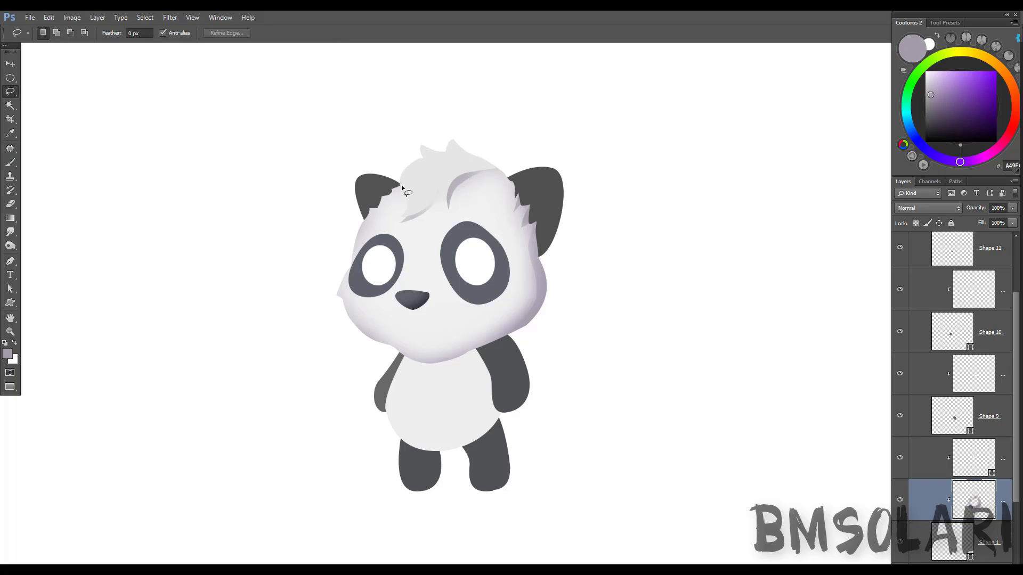
{"action": "key", "text": "b"}
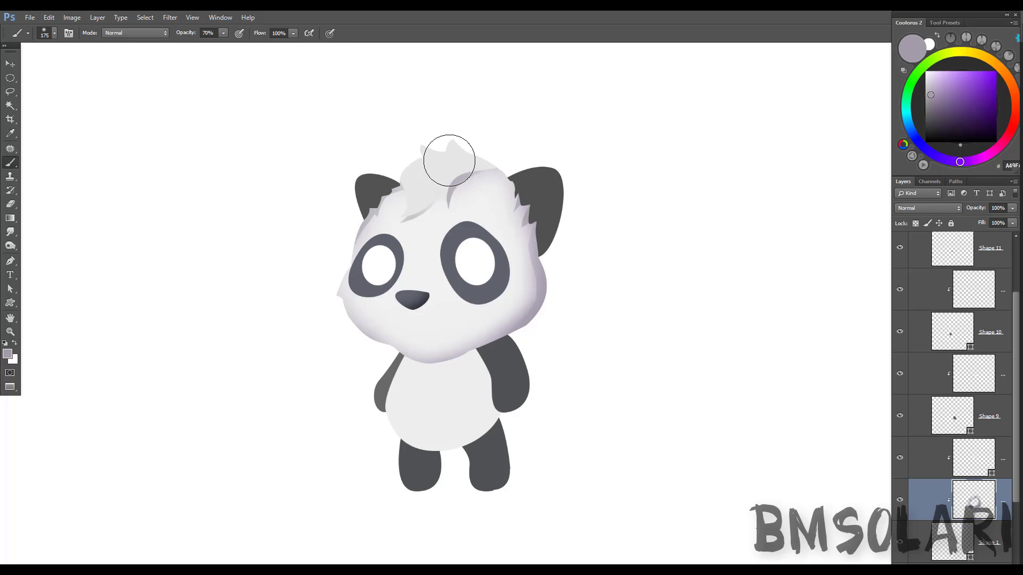
{"action": "left_click_drag", "start_coordinate": [338, 280], "coordinate": [347, 322]}
- Load the whole head outline as a selection and hide its edges for painting
{"action": "key", "text": "l"}
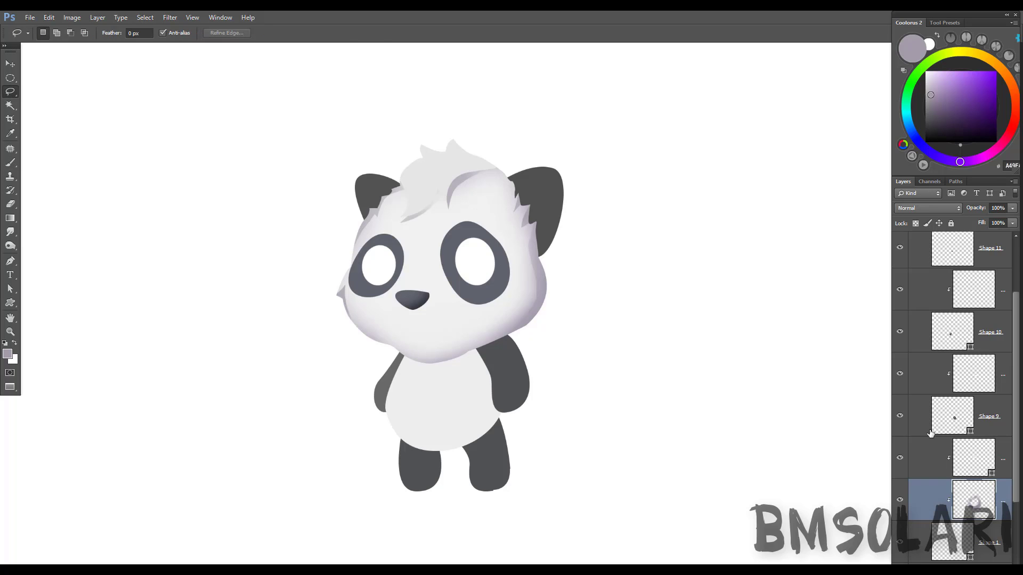
{"action": "left_click", "coordinate": [932, 429], "text": "ctrl"}
{"action": "key", "text": "b"}
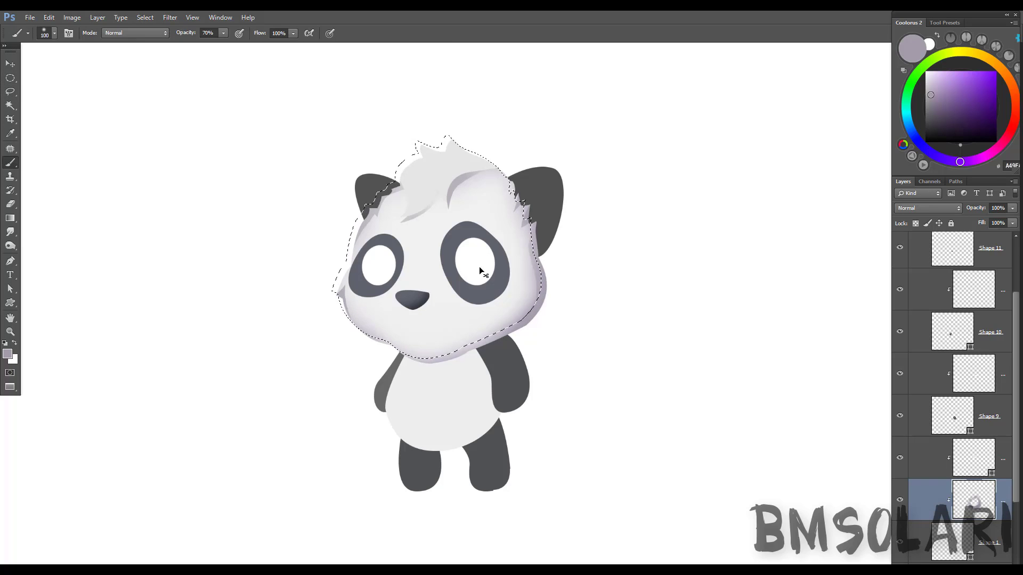
{"action": "key", "text": "ctrl+d"}
{"action": "key", "text": "z"}
{"action": "key", "text": "ctrl+shift+d"}
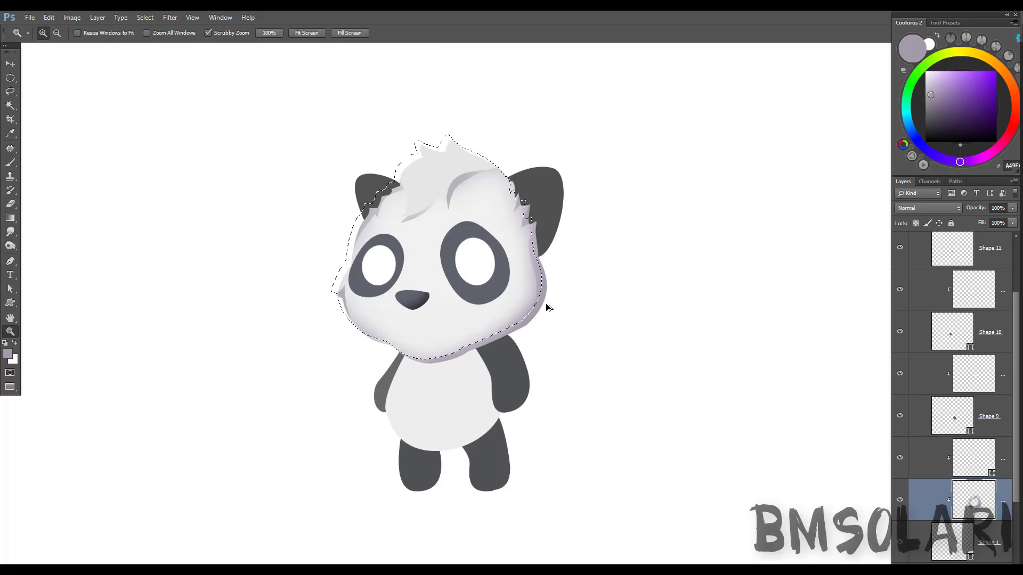
{"action": "key", "text": "ctrl+h"}
{"action": "key", "text": "b"}
{"action": "key", "text": "z"}
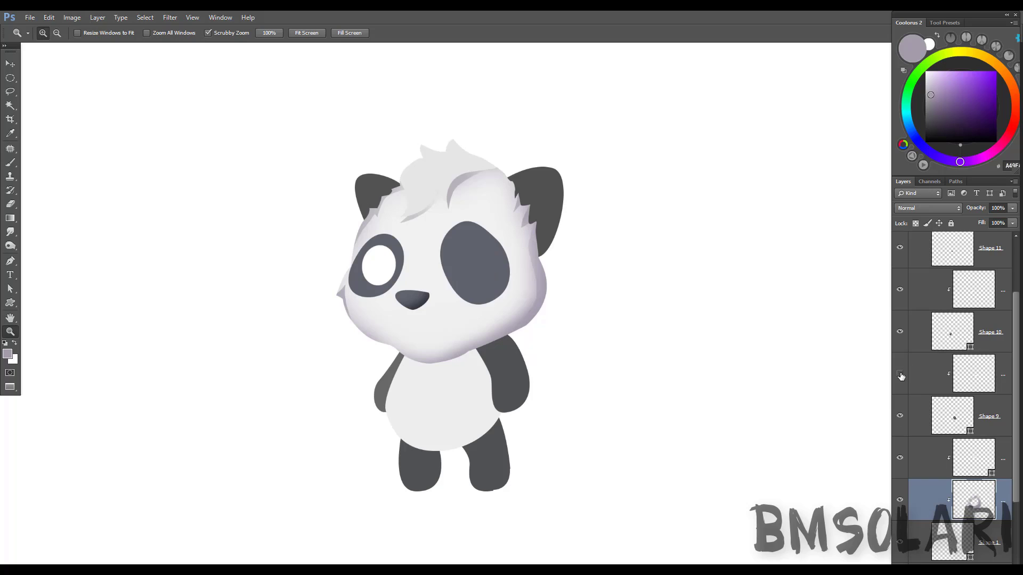
- Shade the lower part of the right eye white on its clipped shading layer
{"action": "left_click", "coordinate": [938, 373]}
{"action": "key", "text": "b"}
{"action": "left_click_drag", "start_coordinate": [450, 281], "coordinate": [472, 283]}
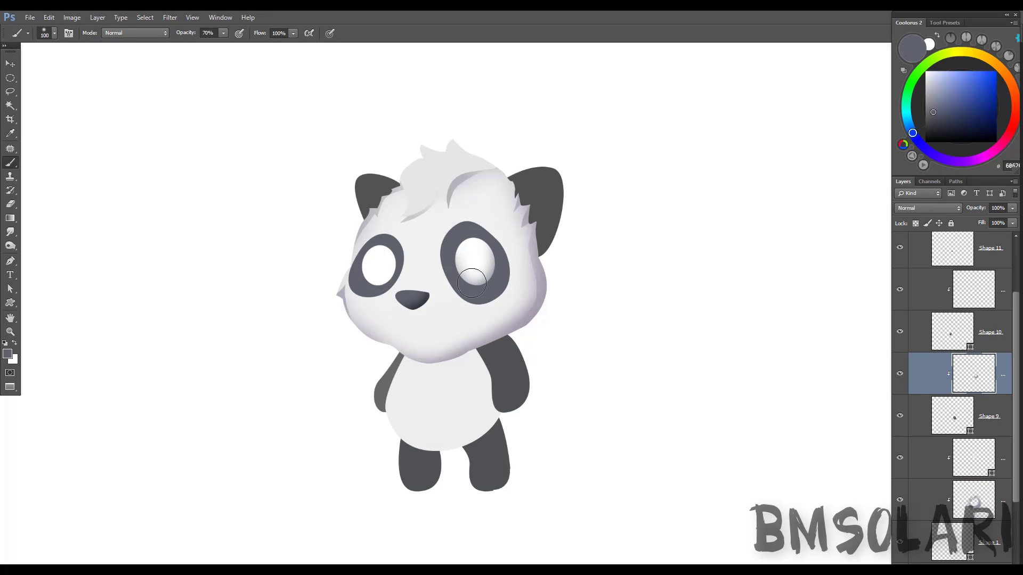
- Fill an elliptical dark grey iris inside the right eye, then flip the canvas horizontally
{"action": "key", "text": "m"}
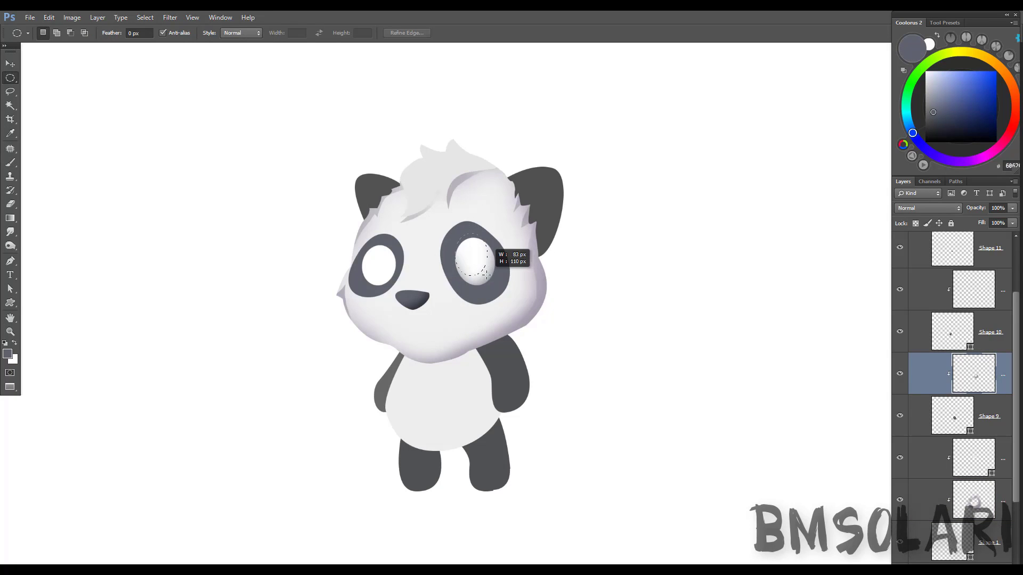
{"action": "left_click_drag", "start_coordinate": [459, 240], "coordinate": [491, 277]}
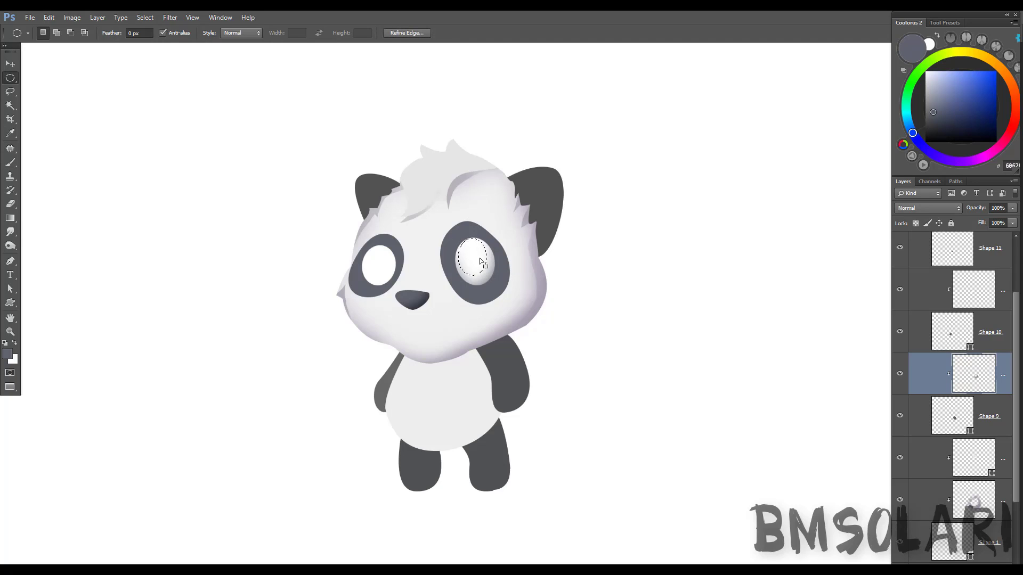
{"action": "left_click_drag", "start_coordinate": [458, 241], "coordinate": [487, 279]}
{"action": "key", "text": "b"}
{"action": "left_click", "coordinate": [536, 201], "text": "alt"}
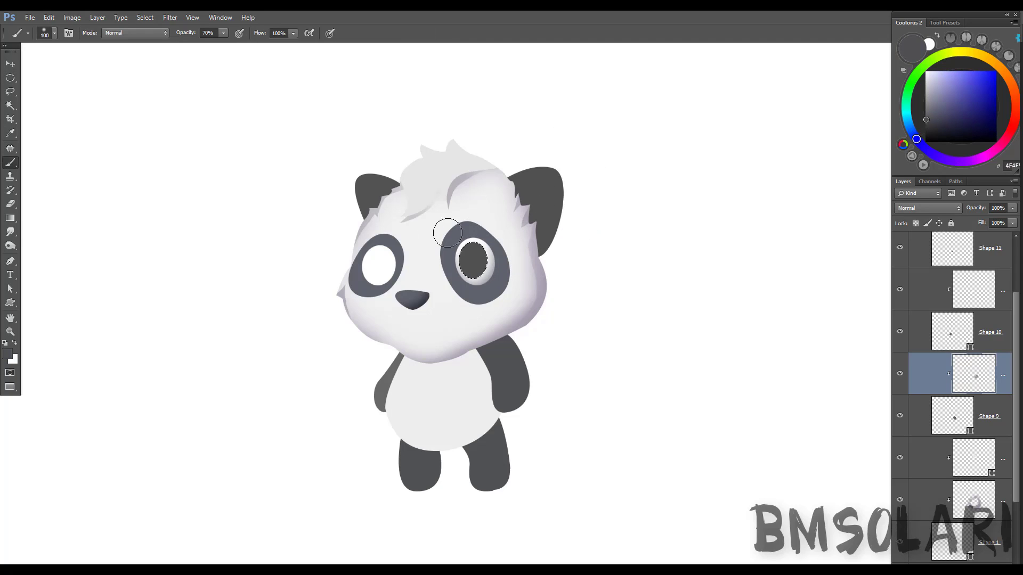
{"action": "key", "text": "alt+BackSpace"}
{"action": "key", "text": "ctrl+shift+h"}
- Rotate all panda layers about 2.4 degrees and flip the canvas back to its original facing
{"action": "key", "text": "z"}
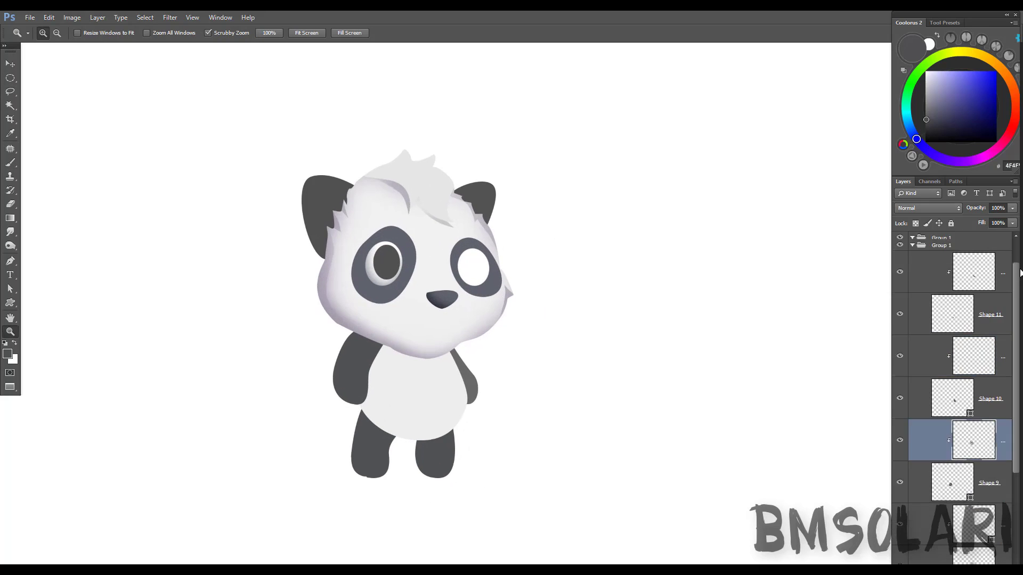
{"action": "scroll", "coordinate": [1011, 290], "scroll_direction": "up", "scroll_amount": 2}
{"action": "key", "text": "ctrl+alt+a"}
{"action": "key", "text": "ctrl+t"}
{"action": "left_click_drag", "start_coordinate": [687, 442], "coordinate": [685, 418]}
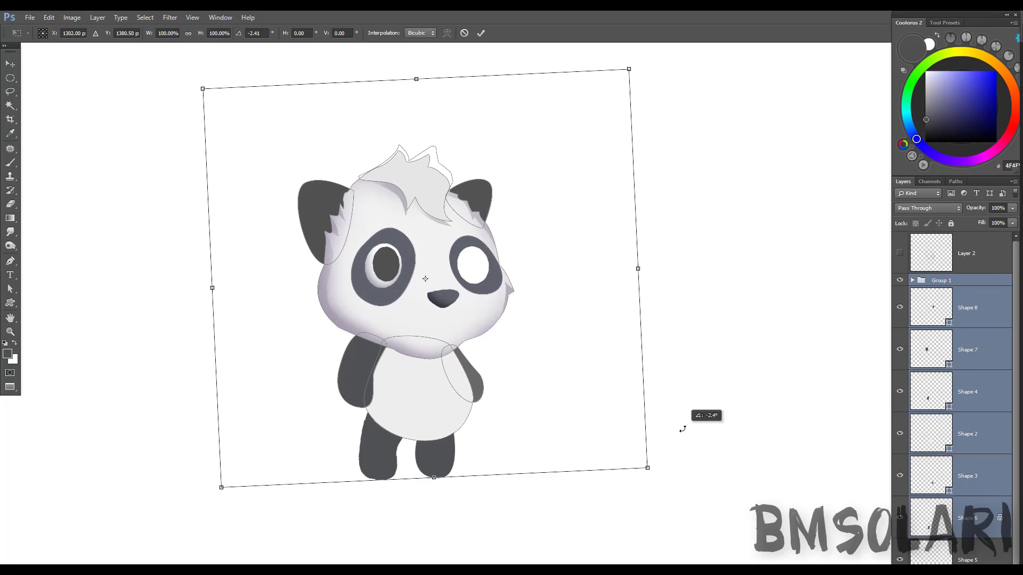
{"action": "key", "text": "Return"}
{"action": "key", "text": "ctrl+shift+h"}
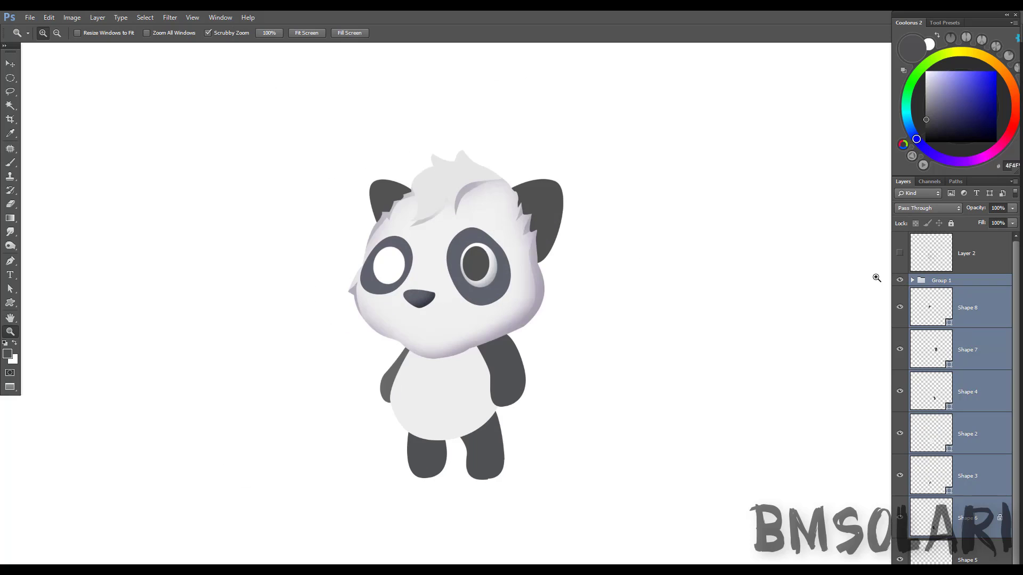
- Pick near-white on the eye-white layer and mirror the canvas to check, then flip back
{"action": "scroll", "coordinate": [954, 373], "scroll_direction": "down", "scroll_amount": 5}
{"action": "left_click", "coordinate": [974, 482]}
{"action": "key", "text": "b"}
{"action": "left_click", "coordinate": [385, 236], "text": "alt"}
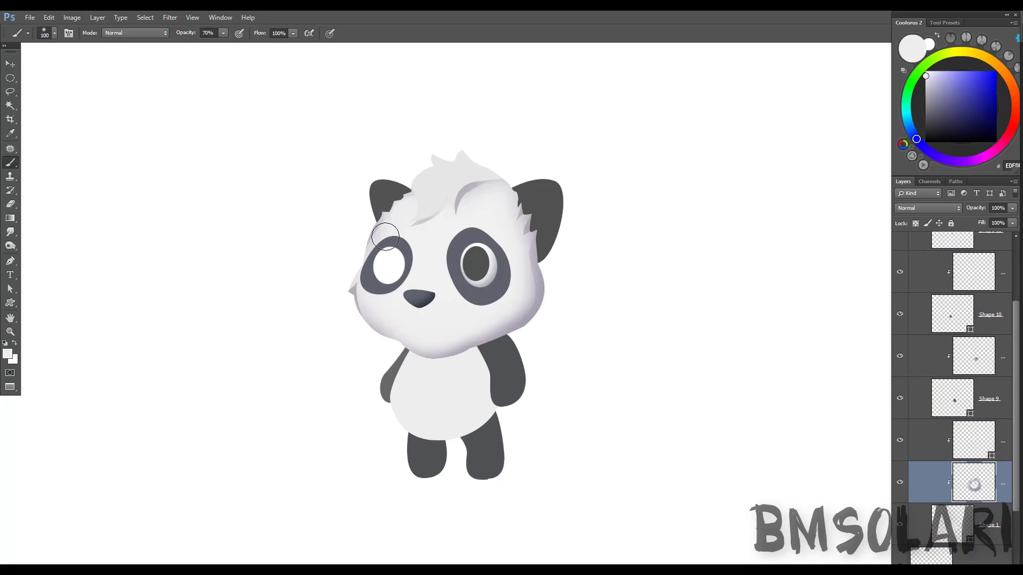
{"action": "key", "text": "ctrl+shift+h"}
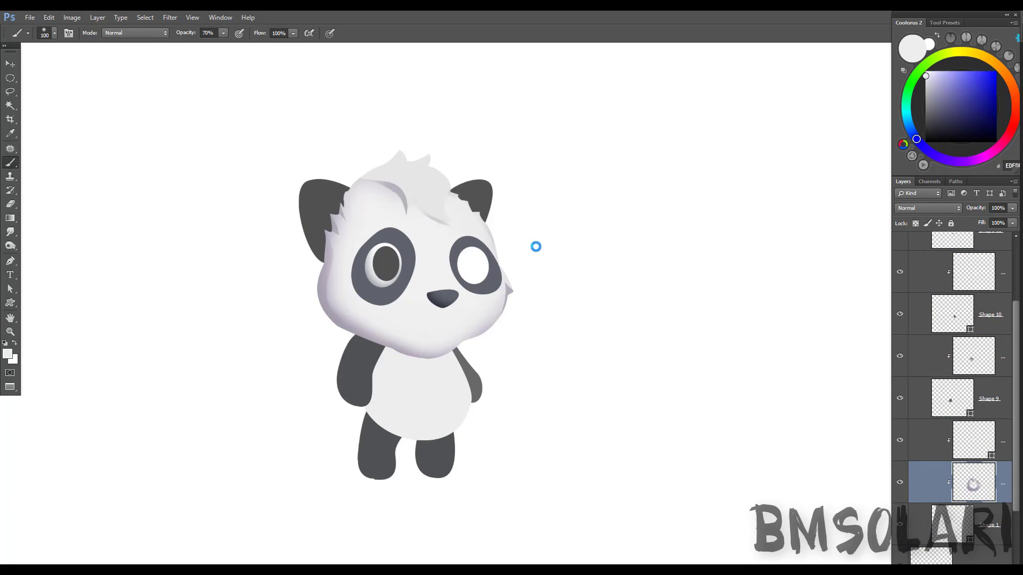
{"action": "key", "text": "ctrl+shift+h"}
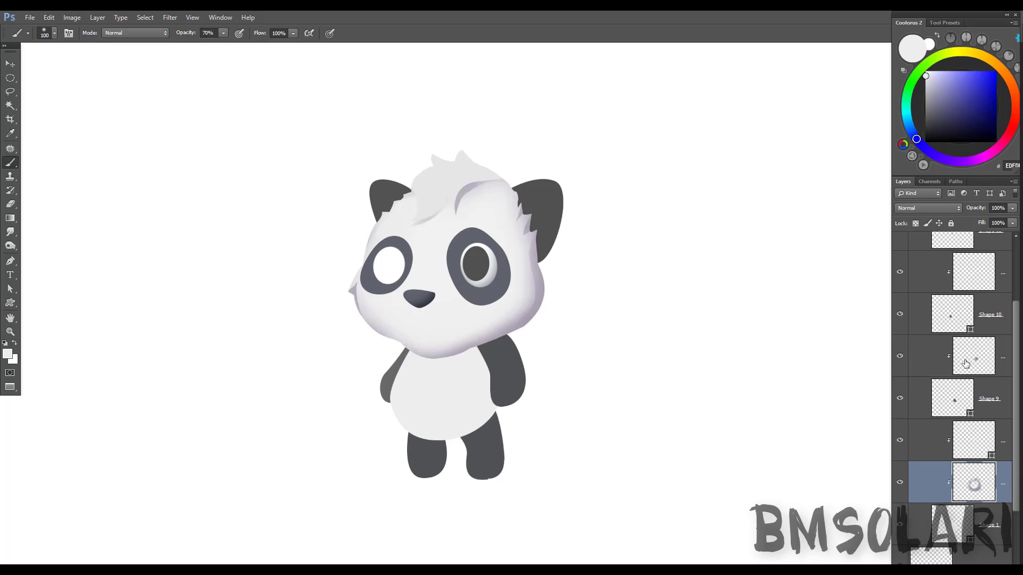
- Reselect the right eye's iris layer, briefly hiding the eye patch to compare
{"action": "left_click", "coordinate": [927, 356]}
{"action": "key", "text": "m"}
{"action": "key", "text": "b"}
{"action": "left_click", "coordinate": [480, 270], "text": "alt"}
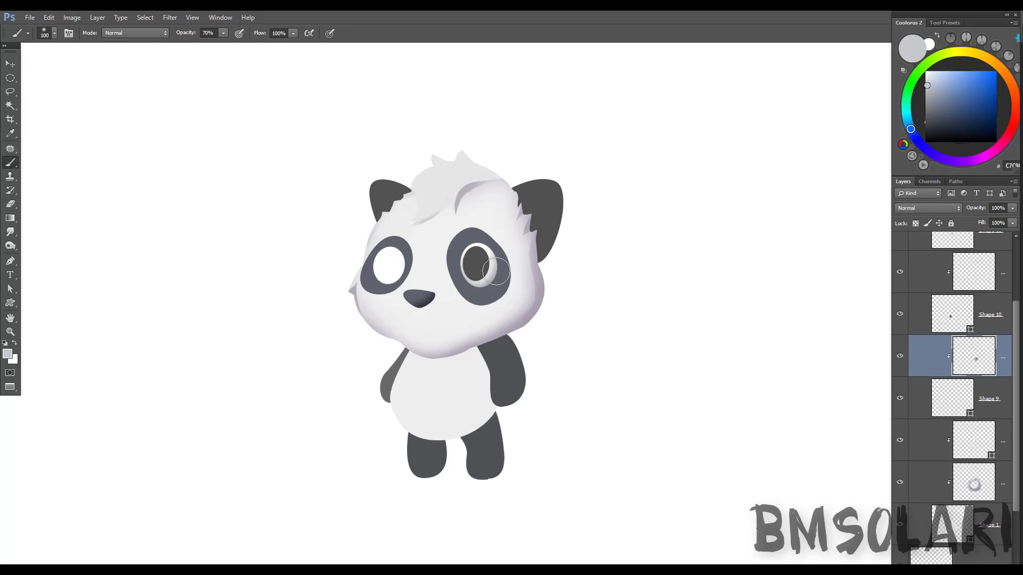
{"action": "key", "text": "alt+bracketleft"}
{"action": "left_click", "coordinate": [481, 232]}
{"action": "key", "text": "alt+bracketright"}
{"action": "left_click", "coordinate": [900, 398]}
{"action": "key", "text": "alt+bracketleft"}
{"action": "left_click", "coordinate": [978, 362]}
- Trial iris and pupil ellipse selections, then delete the right eye's iris layer
{"action": "key", "text": "e"}
{"action": "key", "text": "m"}
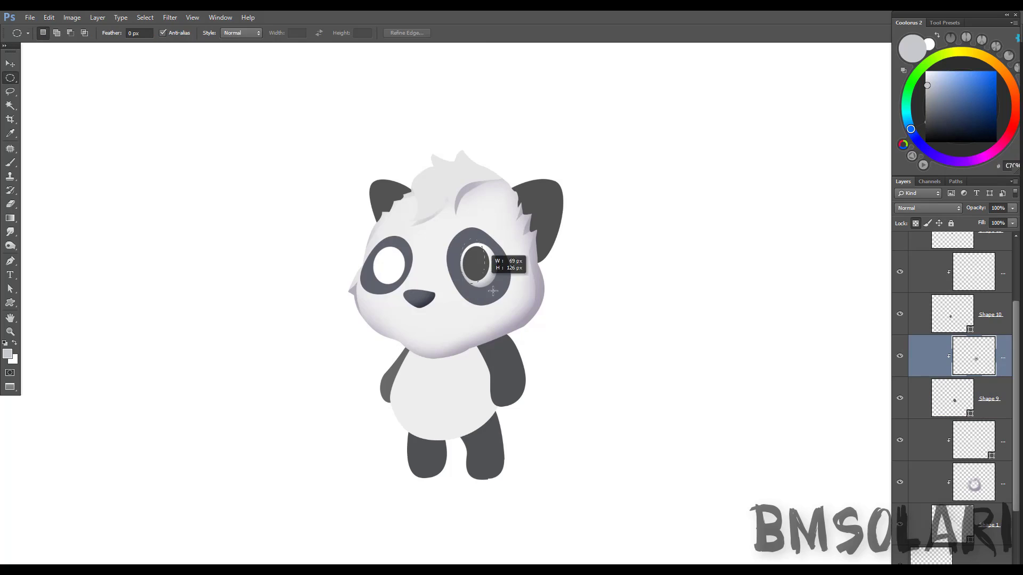
{"action": "left_click_drag", "start_coordinate": [459, 242], "coordinate": [499, 291]}
{"action": "key", "text": "ctrl+d"}
{"action": "key", "text": "b"}
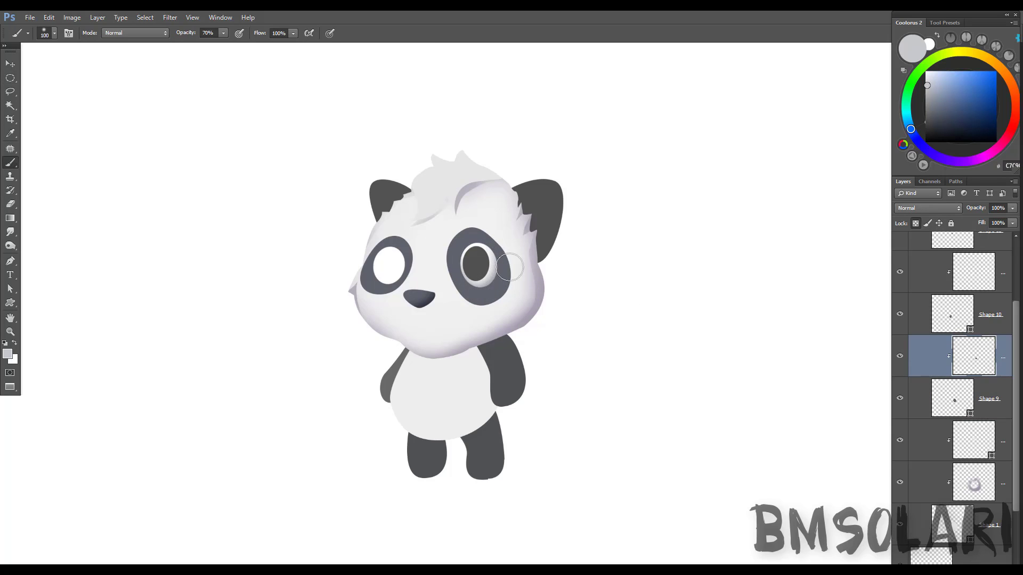
{"action": "left_click", "coordinate": [512, 272], "text": "alt"}
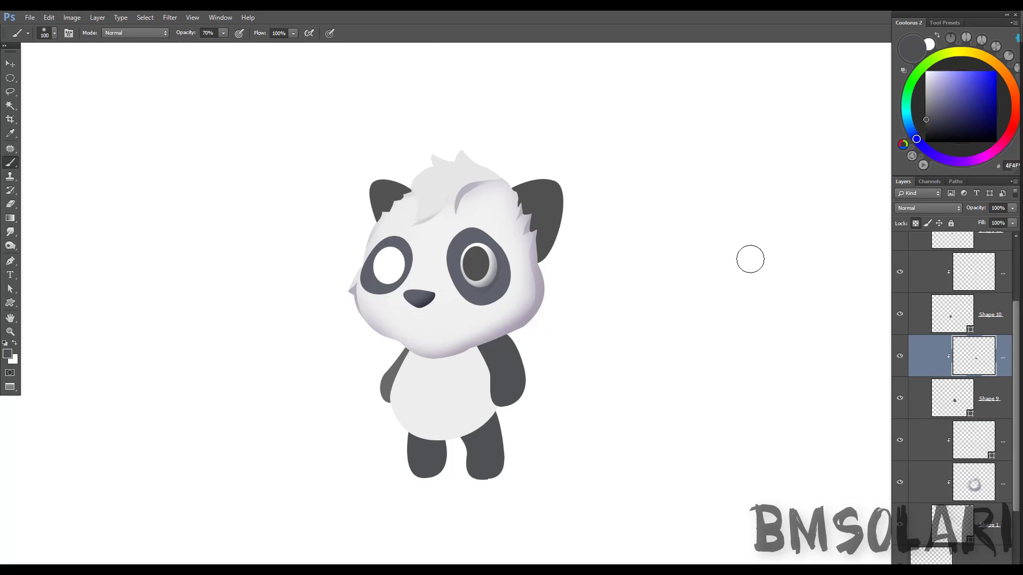
{"action": "key", "text": "m"}
{"action": "left_click_drag", "start_coordinate": [481, 273], "coordinate": [473, 261]}
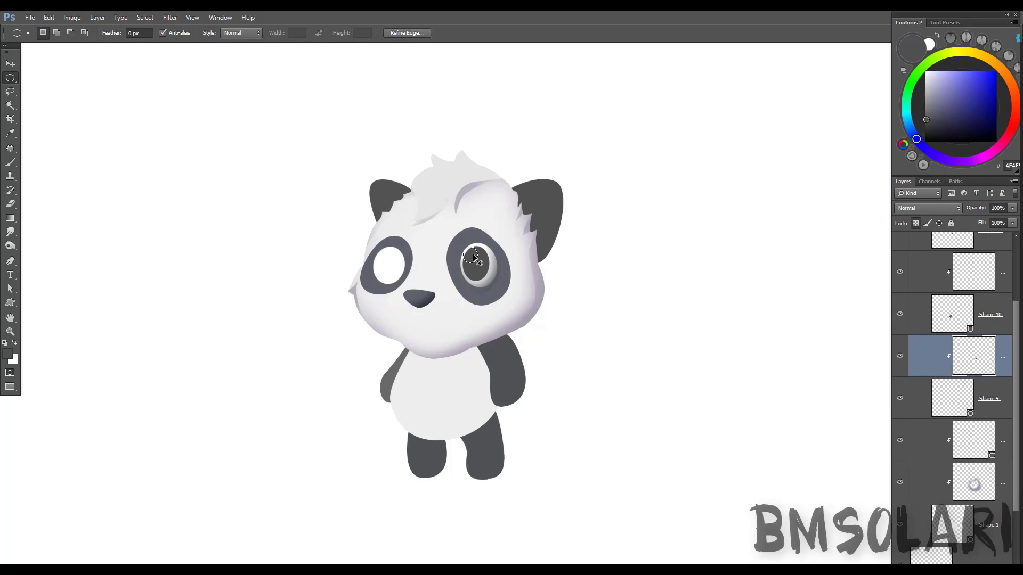
{"action": "key", "text": "ctrl+d"}
{"action": "key", "text": "z"}
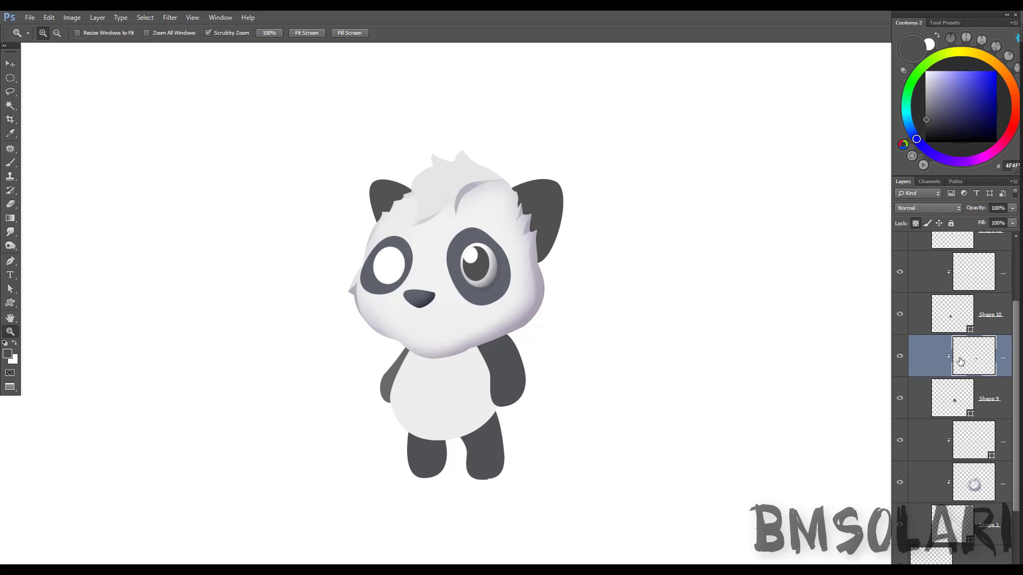
{"action": "key", "text": "Delete"}
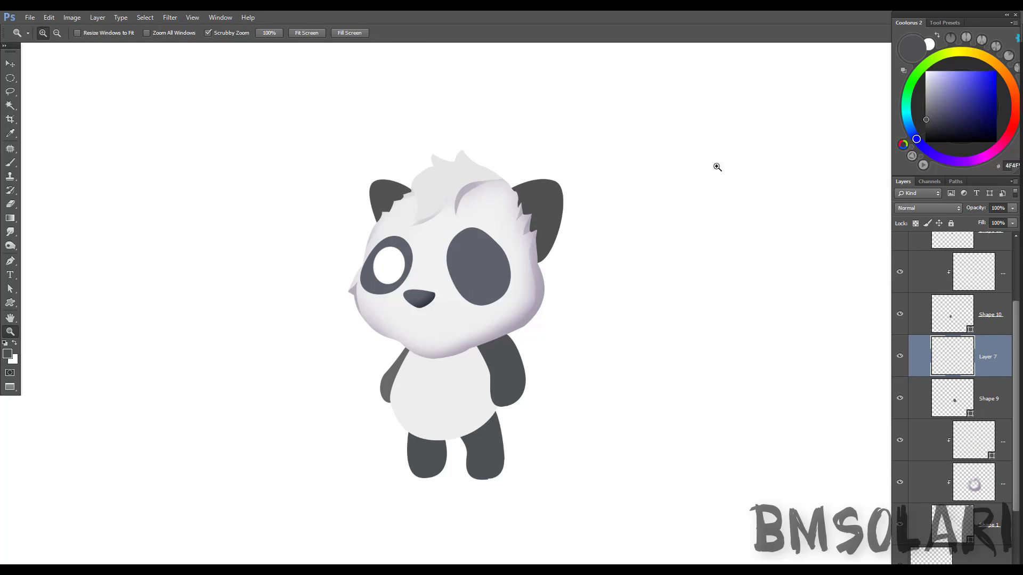
- Add a clipped layer and fill a resized oval iris inside the right eye
{"action": "key", "text": "ctrl+alt+shift+n"}
{"action": "key", "text": "m"}
{"action": "left_click_drag", "start_coordinate": [458, 250], "coordinate": [494, 290]}
{"action": "key", "text": "alt+BackSpace"}
{"action": "key", "text": "ctrl+t"}
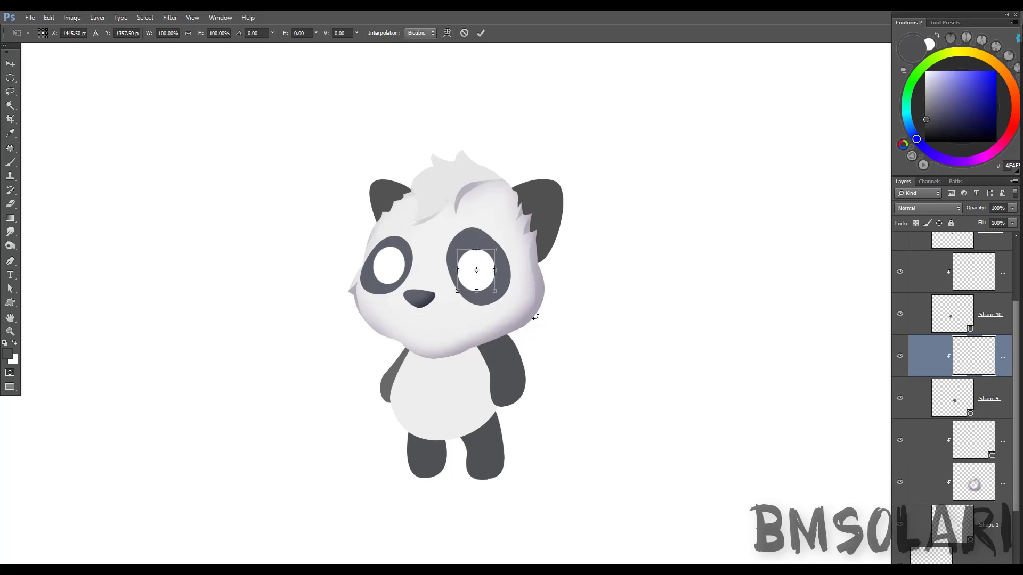
{"action": "key", "text": "Return"}
{"action": "key", "text": "ctrl+d"}
- Select a small pupil oval with black/white default colours, then sample the eye-patch grey
{"action": "key", "text": "v"}
{"action": "key", "text": "b"}
{"action": "left_click", "coordinate": [458, 247], "text": "alt"}
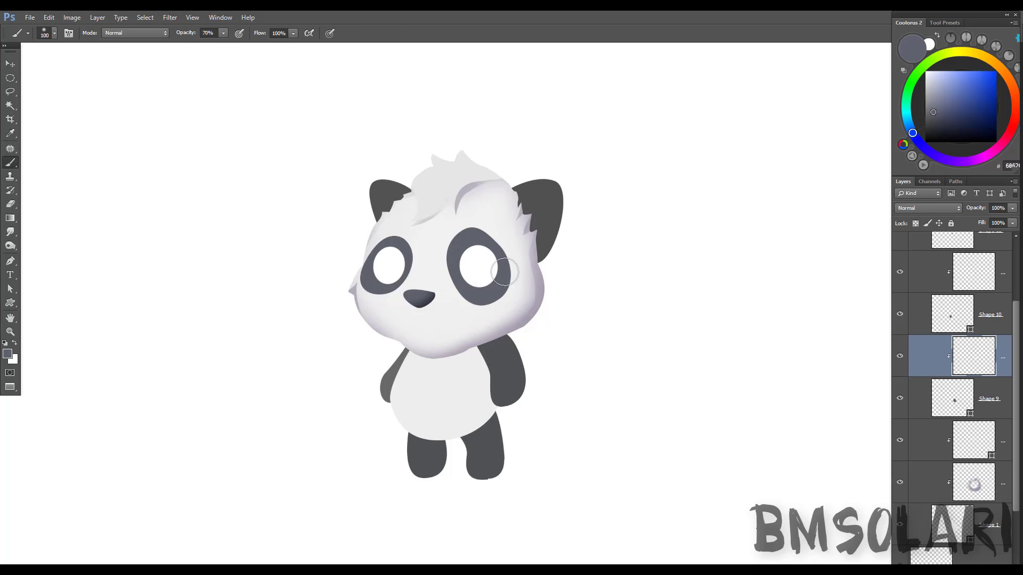
{"action": "key", "text": "m"}
{"action": "mouse_move", "coordinate": [467, 252]}
{"action": "left_mouse_down"}
{"action": "mouse_move", "coordinate": [488, 278]}
{"action": "mouse_move", "coordinate": [476, 266]}
{"action": "left_mouse_up"}
{"action": "key", "text": "d"}
{"action": "key", "text": "b"}
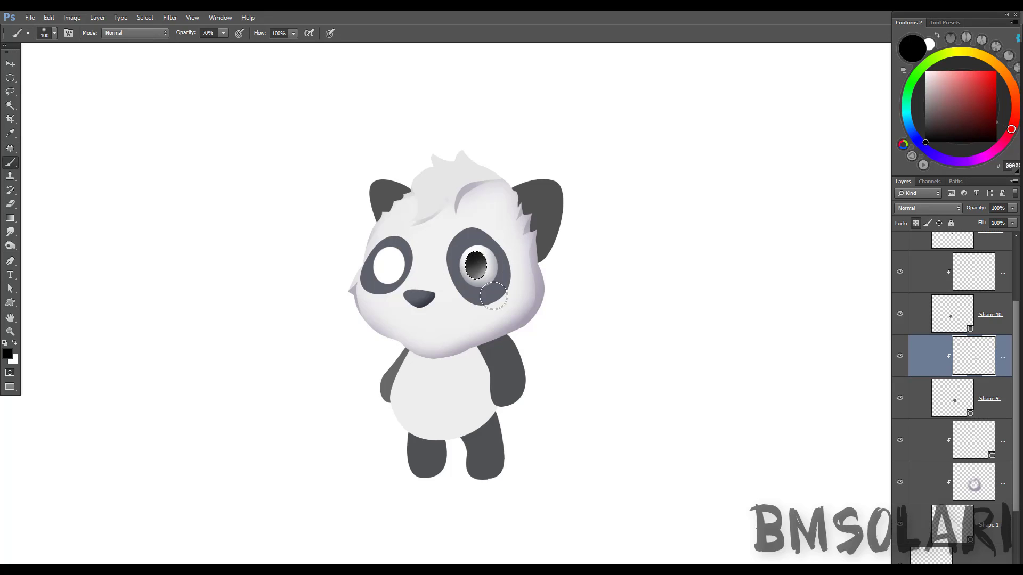
{"action": "key", "text": "m"}
{"action": "key", "text": "ctrl+d"}
{"action": "key", "text": "z"}
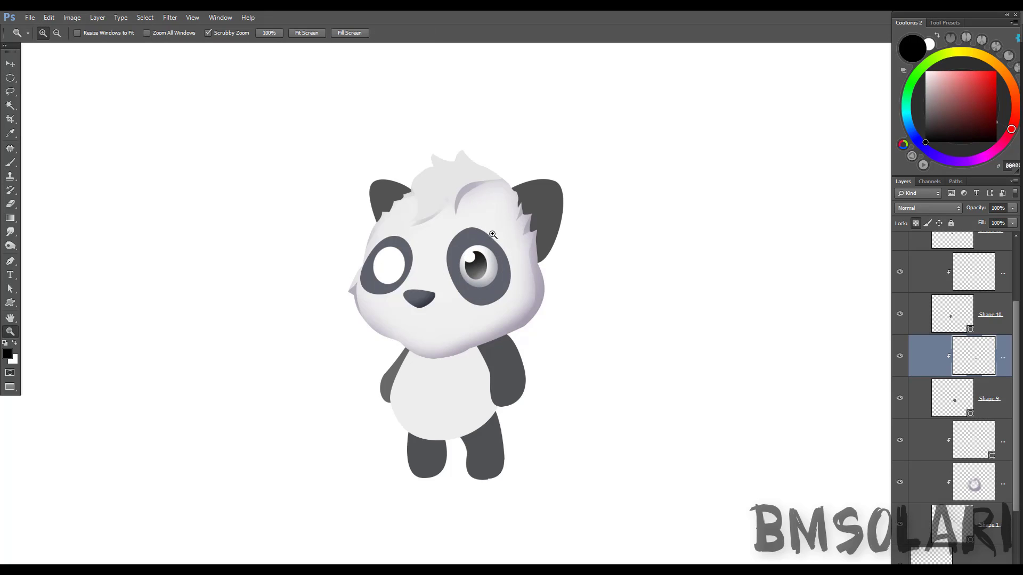
{"action": "key", "text": "b"}
{"action": "left_click", "coordinate": [506, 276], "text": "alt"}
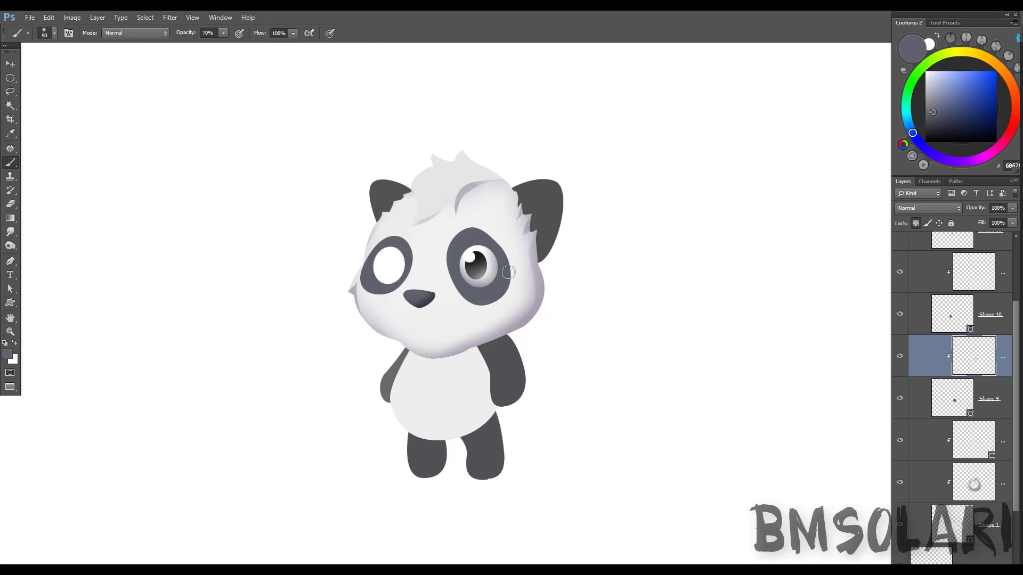
- Lock Shape 9's transparent pixels and sample greys from the eye patch and head fur
{"action": "left_click", "coordinate": [929, 411]}
{"action": "key", "text": "Return"}
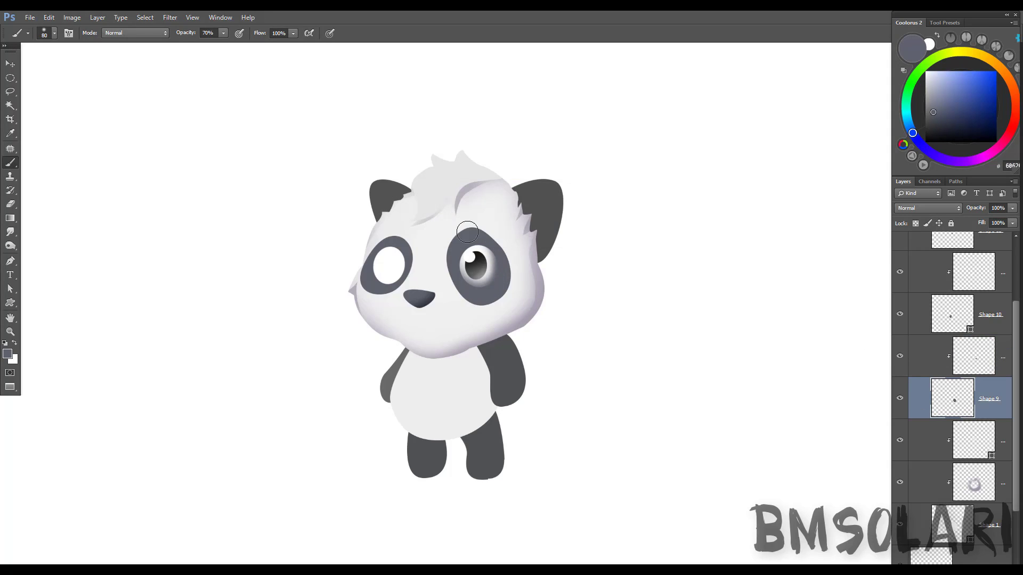
{"action": "left_click", "coordinate": [451, 260], "text": "alt"}
{"action": "key", "text": "slash"}
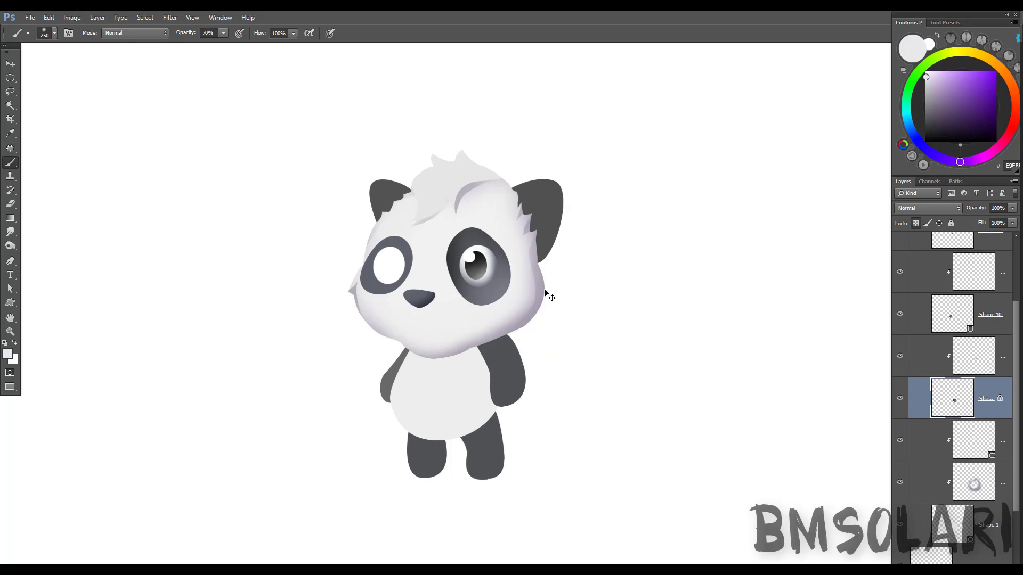
{"action": "key", "text": "bracketright"}
{"action": "key", "text": "bracketright"}
{"action": "key", "text": "bracketright"}
{"action": "left_click", "coordinate": [469, 250], "text": "alt"}
{"action": "left_click", "coordinate": [479, 199], "text": "alt"}
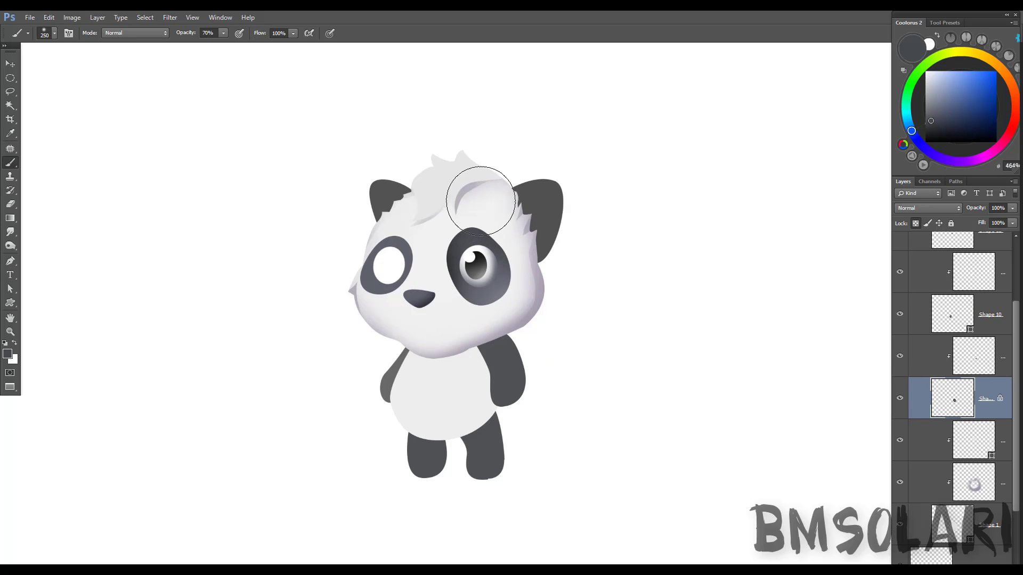
{"action": "left_click", "coordinate": [459, 303], "text": "alt"}
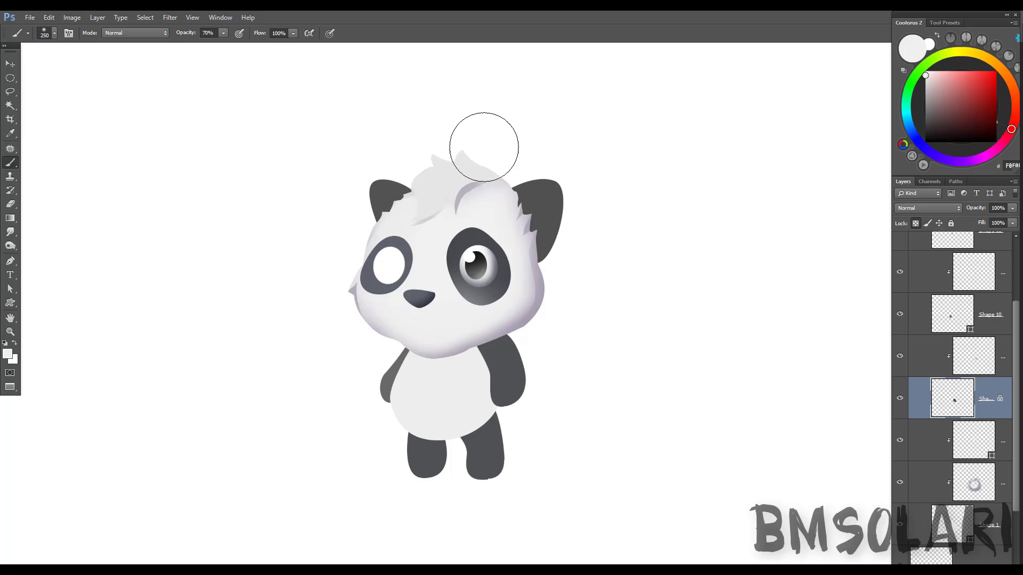
- Brush soft dark grey shading onto the left eye white on the layer above Shape 10
{"action": "left_click", "coordinate": [932, 271]}
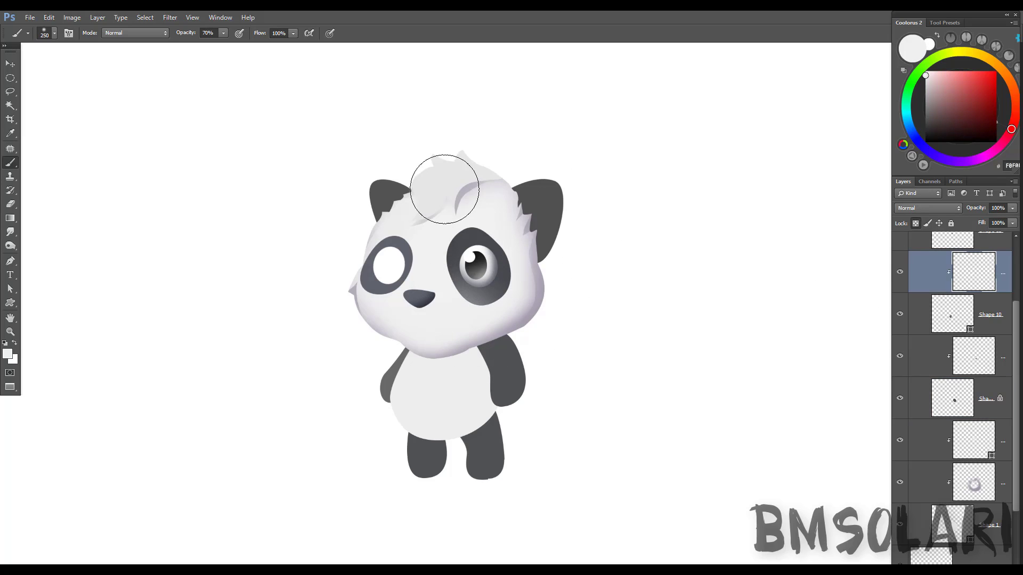
{"action": "left_click", "coordinate": [394, 256], "text": "alt"}
{"action": "key", "text": "bracketleft"}
{"action": "key", "text": "bracketleft"}
{"action": "key", "text": "bracketleft"}
{"action": "left_click_drag", "start_coordinate": [412, 250], "coordinate": [379, 287]}
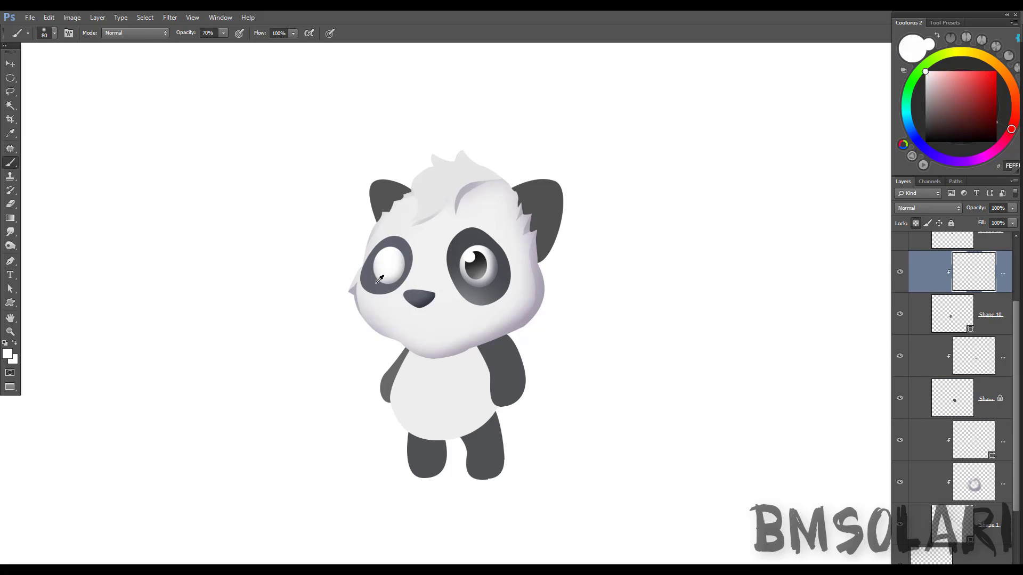
- Paint a green iris with a dark pupil inside an oval in the left eye
{"action": "left_click", "coordinate": [388, 269], "text": "alt"}
{"action": "key", "text": "m"}
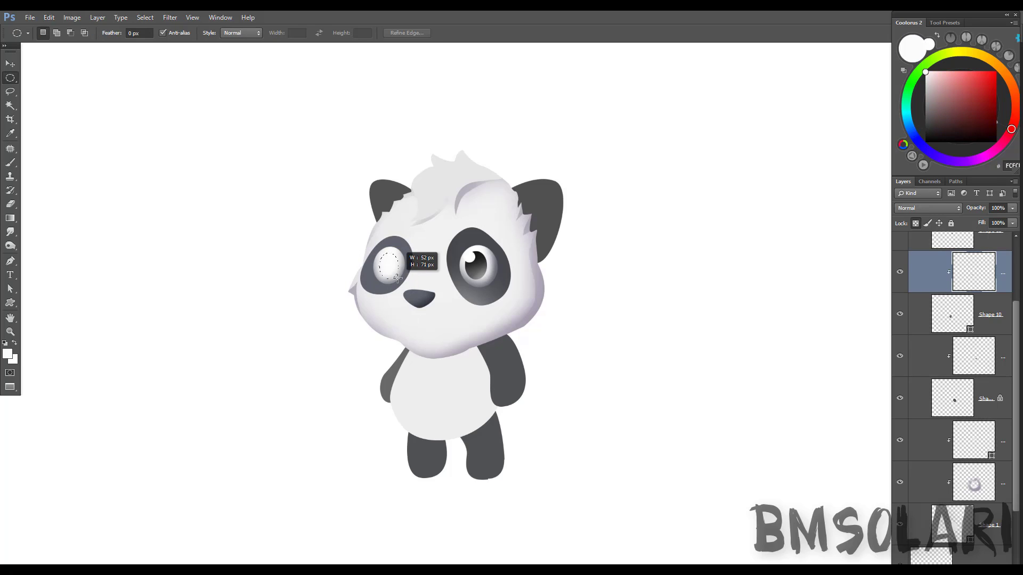
{"action": "left_click_drag", "start_coordinate": [392, 275], "coordinate": [397, 278]}
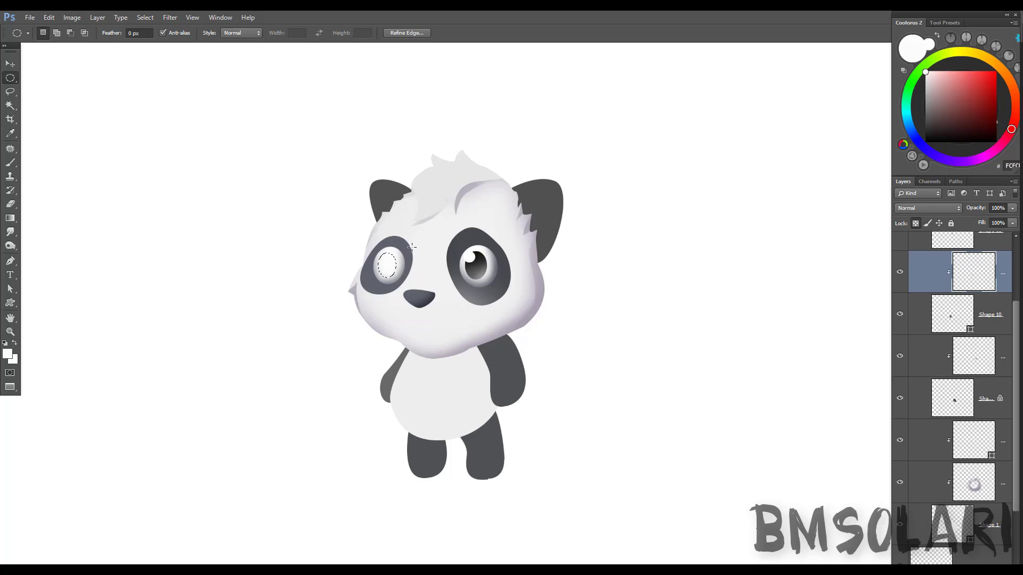
{"action": "left_click_drag", "start_coordinate": [913, 93], "coordinate": [924, 66]}
{"action": "left_click", "coordinate": [989, 84]}
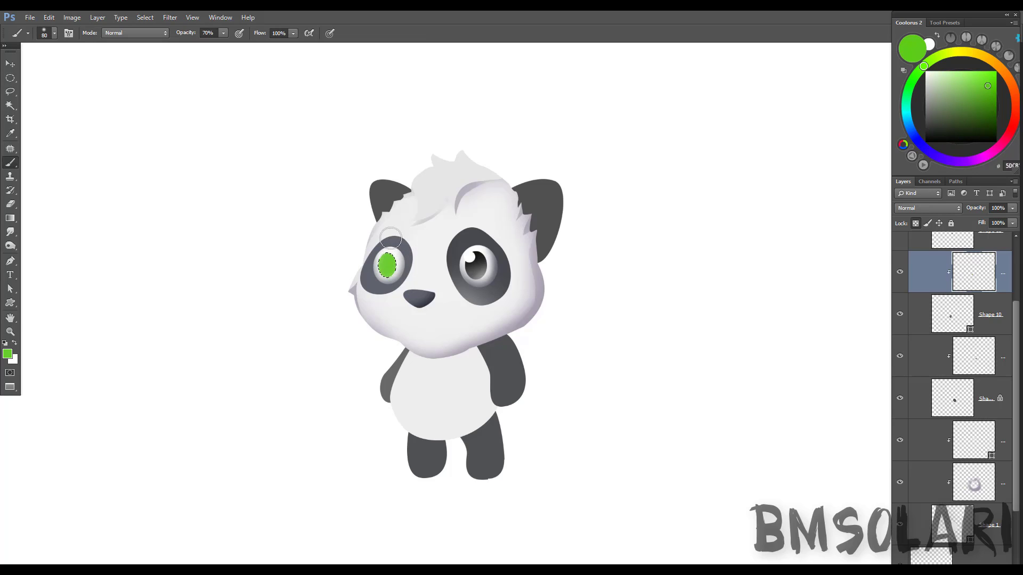
{"action": "left_click_drag", "start_coordinate": [375, 245], "coordinate": [397, 277]}
{"action": "left_click_drag", "start_coordinate": [389, 265], "coordinate": [389, 266]}
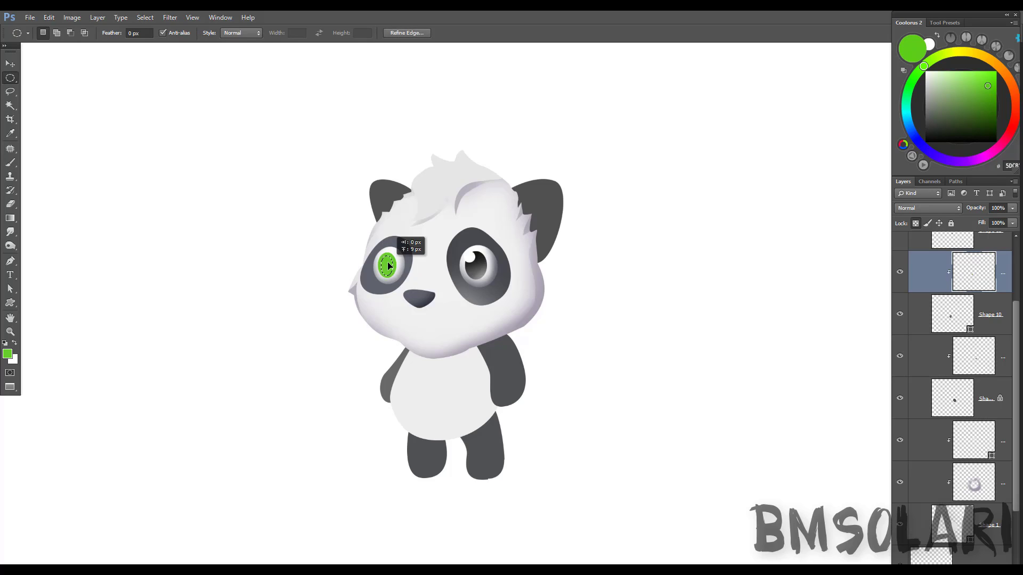
{"action": "key", "text": "d"}
{"action": "key", "text": "ctrl+d"}
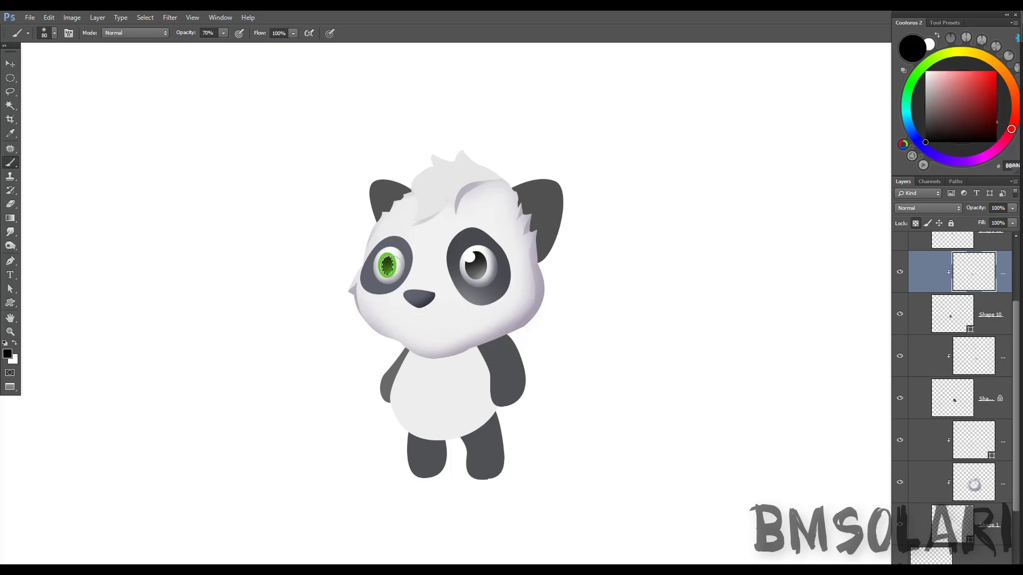
- Add a small white highlight to the left eye's green iris
{"action": "key", "text": "z"}
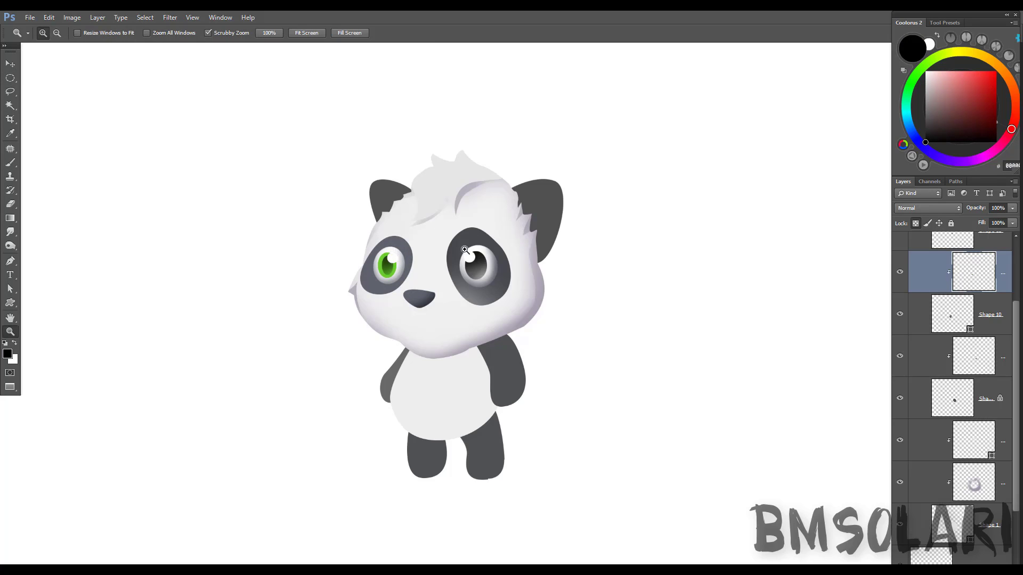
{"action": "key", "text": "b"}
{"action": "left_click", "coordinate": [387, 265], "text": "alt"}
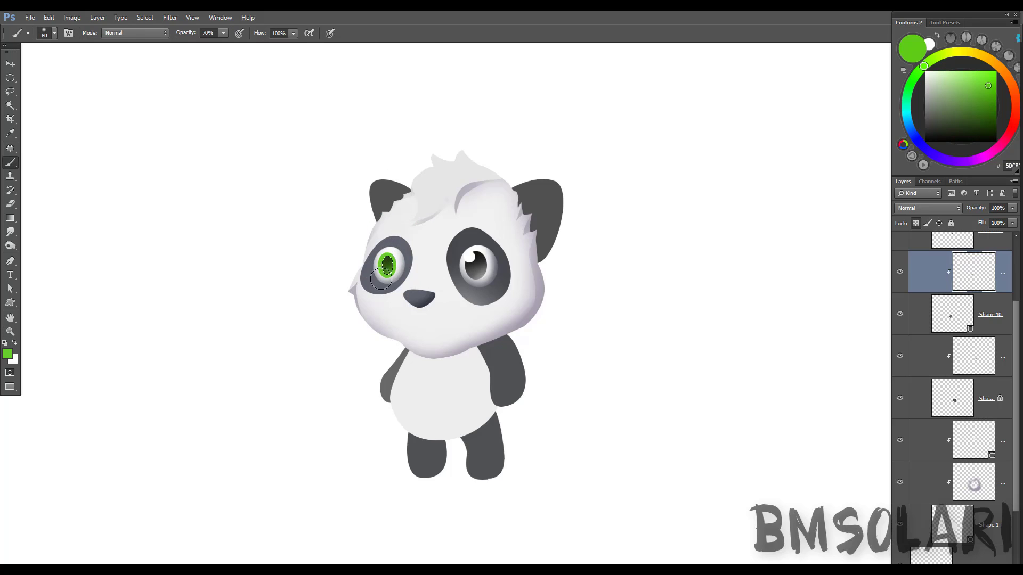
{"action": "key", "text": "m"}
{"action": "left_click_drag", "start_coordinate": [373, 248], "coordinate": [384, 258]}
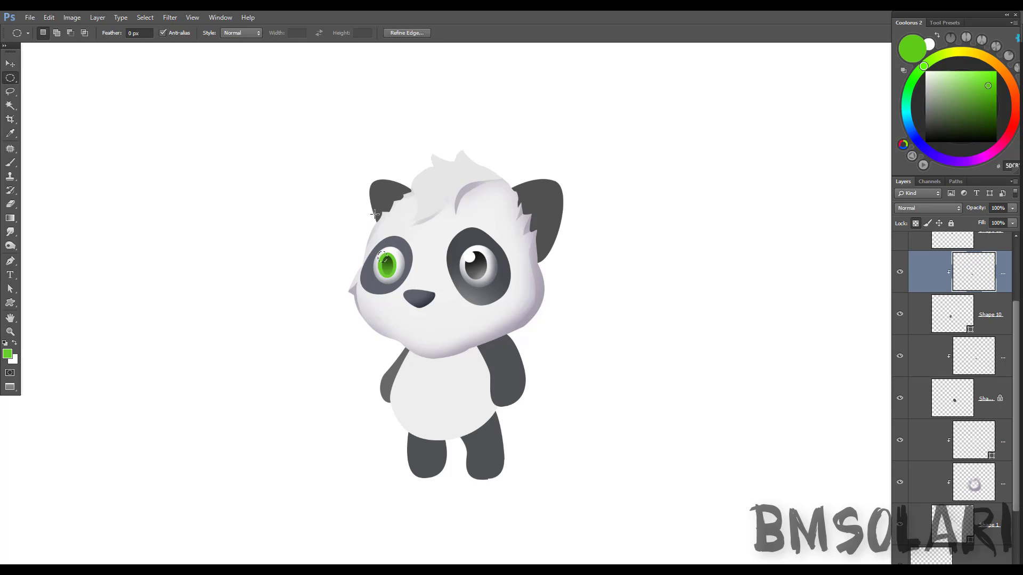
{"action": "key", "text": "b"}
{"action": "left_click", "coordinate": [378, 287], "text": "alt"}
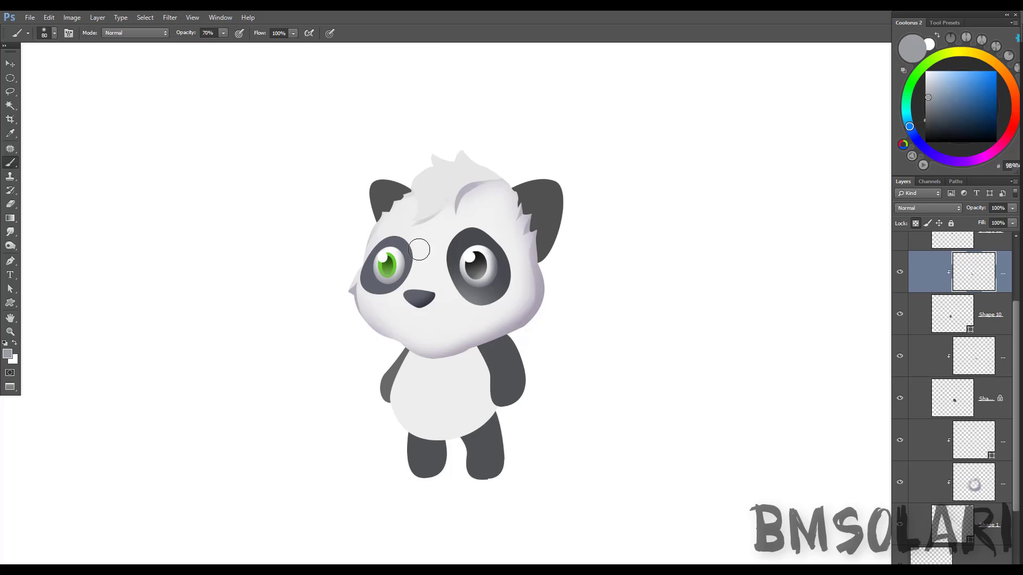
{"action": "left_click", "coordinate": [399, 269], "text": "alt"}
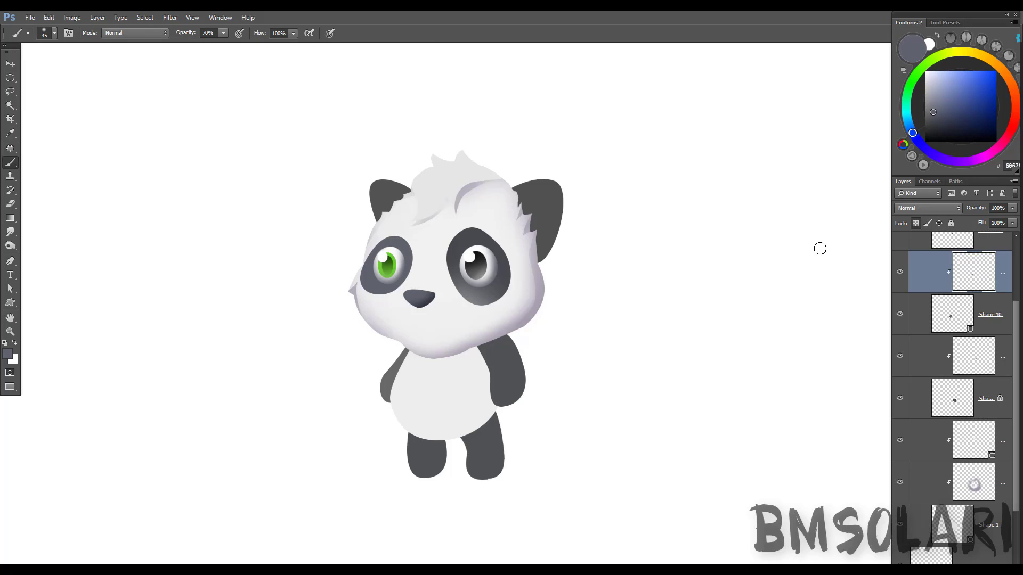
- Adjust the eye tones with Curves, then fill the right eye's clipped layer white
{"action": "key", "text": "ctrl+m"}
{"action": "left_click_drag", "start_coordinate": [735, 213], "coordinate": [718, 253]}
{"action": "key", "text": "Return"}
{"action": "left_click", "coordinate": [969, 363]}
{"action": "key", "text": "ctrl+BackSpace"}
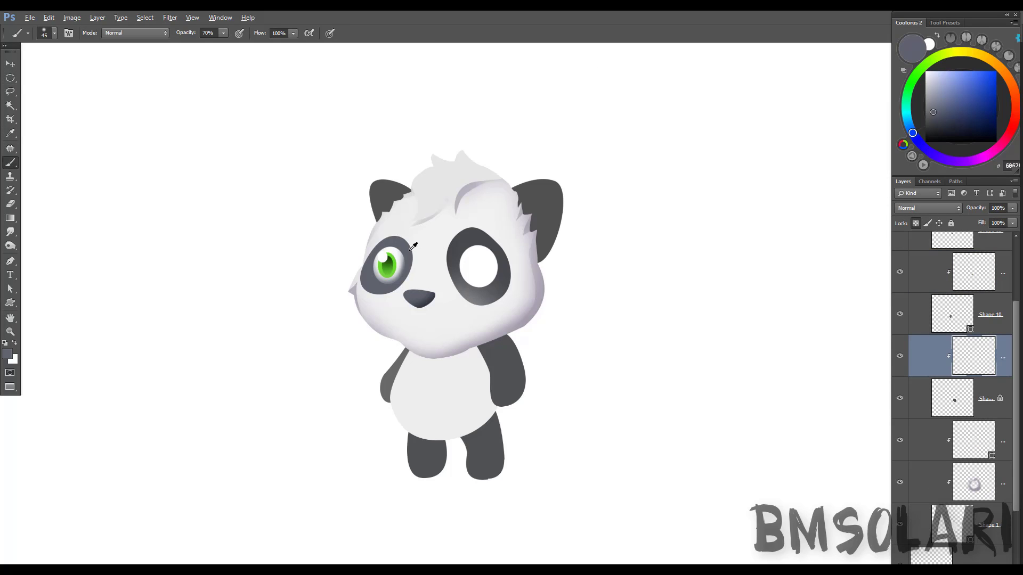
- Paint dark and light grey shading into the right eye
{"action": "left_click", "coordinate": [413, 246], "text": "alt"}
{"action": "mouse_move", "coordinate": [505, 250]}
{"action": "left_mouse_down"}
{"action": "mouse_move", "coordinate": [487, 282]}
{"action": "mouse_move", "coordinate": [469, 285]}
{"action": "mouse_move", "coordinate": [482, 275]}
{"action": "left_mouse_up"}
{"action": "left_click", "coordinate": [465, 265], "text": "alt"}
{"action": "left_click", "coordinate": [482, 283], "text": "alt"}
{"action": "key", "text": "m"}
{"action": "key", "text": "b"}
- Give the right eye a green iris, dark pupil and white highlight
{"action": "left_click", "coordinate": [387, 265], "text": "alt"}
{"action": "left_click", "coordinate": [472, 274]}
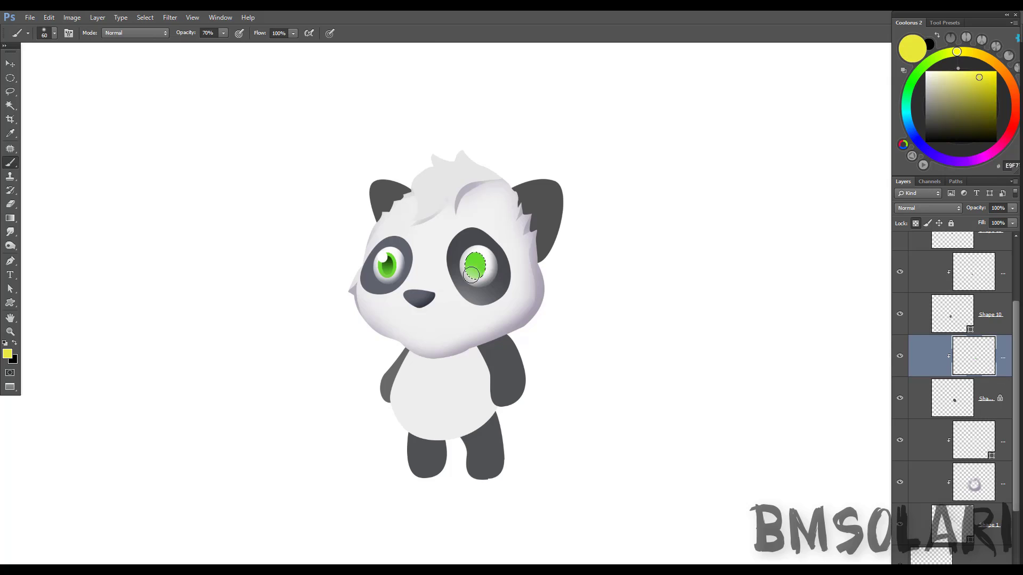
{"action": "left_click", "coordinate": [486, 241], "text": "alt"}
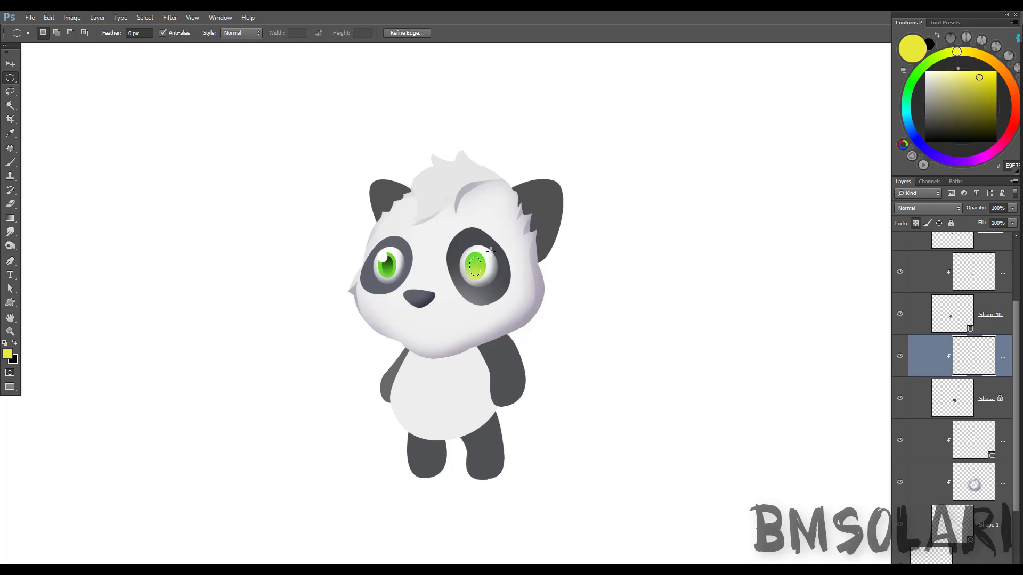
{"action": "left_click_drag", "start_coordinate": [477, 256], "coordinate": [475, 269]}
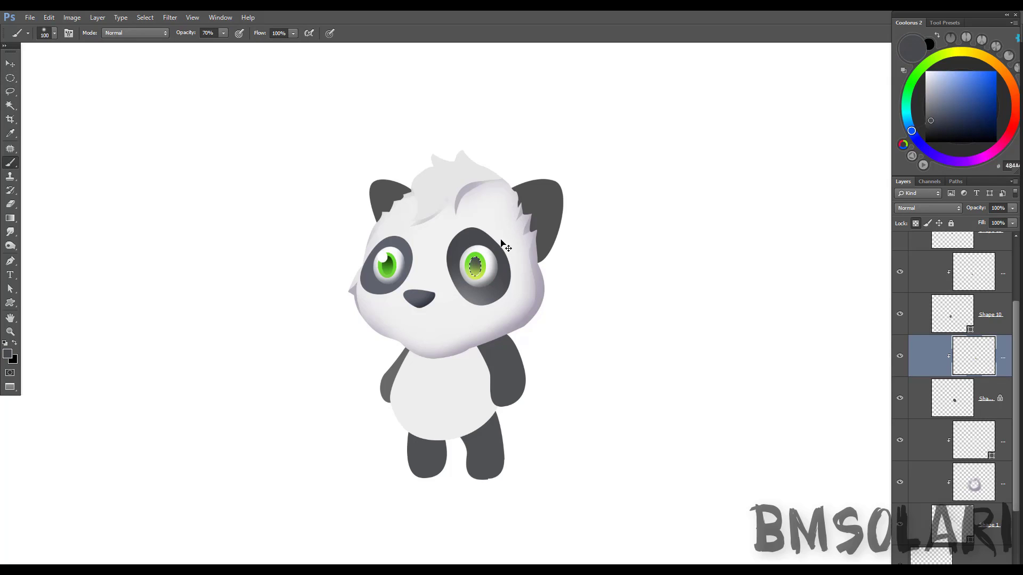
{"action": "key", "text": "m"}
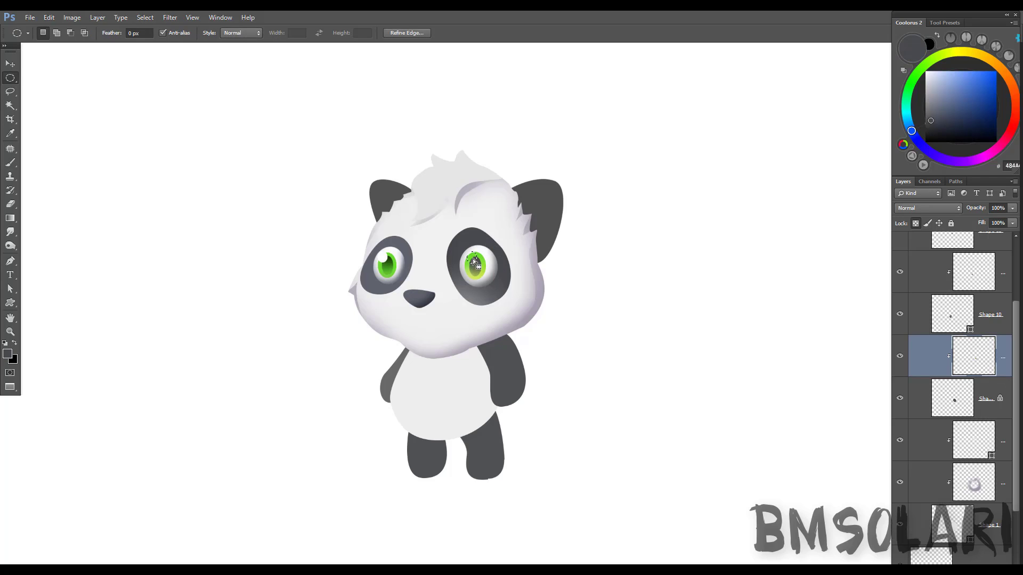
{"action": "key", "text": "d"}
{"action": "key", "text": "ctrl+BackSpace"}
{"action": "key", "text": "ctrl+d"}
{"action": "key", "text": "z"}
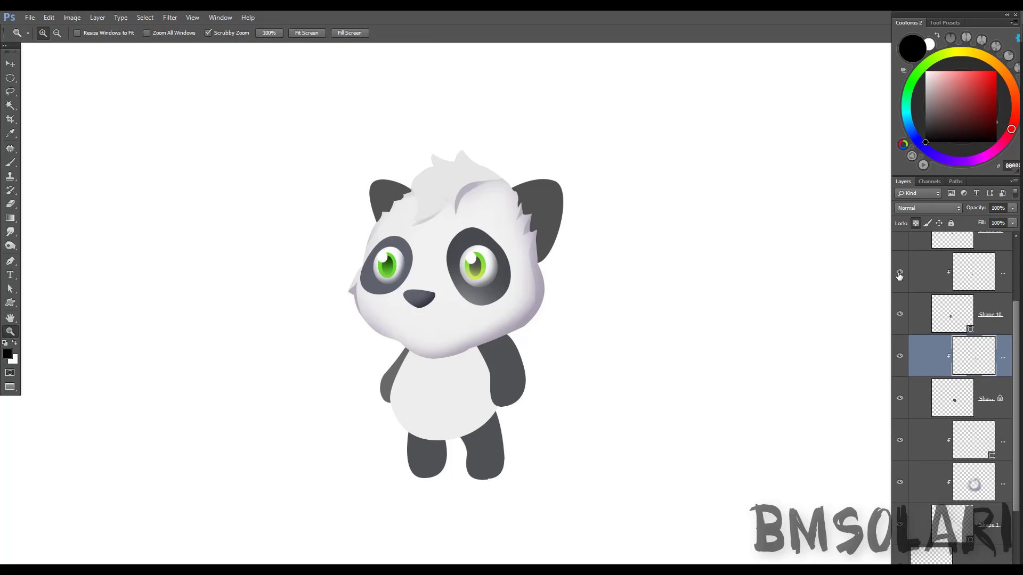
- Delete the left eye's green iris layer and add a new layer clipped to Shape 10
{"action": "left_click", "coordinate": [922, 271]}
{"action": "key", "text": "Delete"}
{"action": "key", "text": "m"}
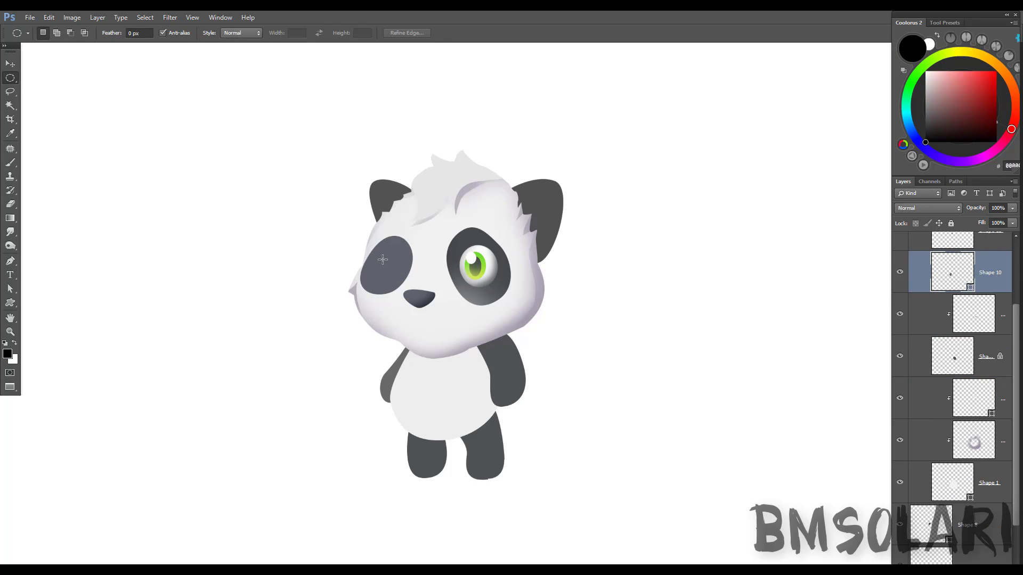
{"action": "key", "text": "ctrl+alt+shift+n"}
{"action": "key", "text": "b"}
{"action": "mouse_move", "coordinate": [365, 270]}
{"action": "left_mouse_down"}
{"action": "mouse_move", "coordinate": [374, 281]}
{"action": "mouse_move", "coordinate": [397, 278]}
{"action": "mouse_move", "coordinate": [388, 261]}
{"action": "left_mouse_up"}
{"action": "key", "text": "ctrl+z"}
- Repaint dark tones into the left iris and select the left eye patch layer
{"action": "key", "text": "m"}
{"action": "key", "text": "b"}
{"action": "left_click", "coordinate": [487, 249], "text": "alt"}
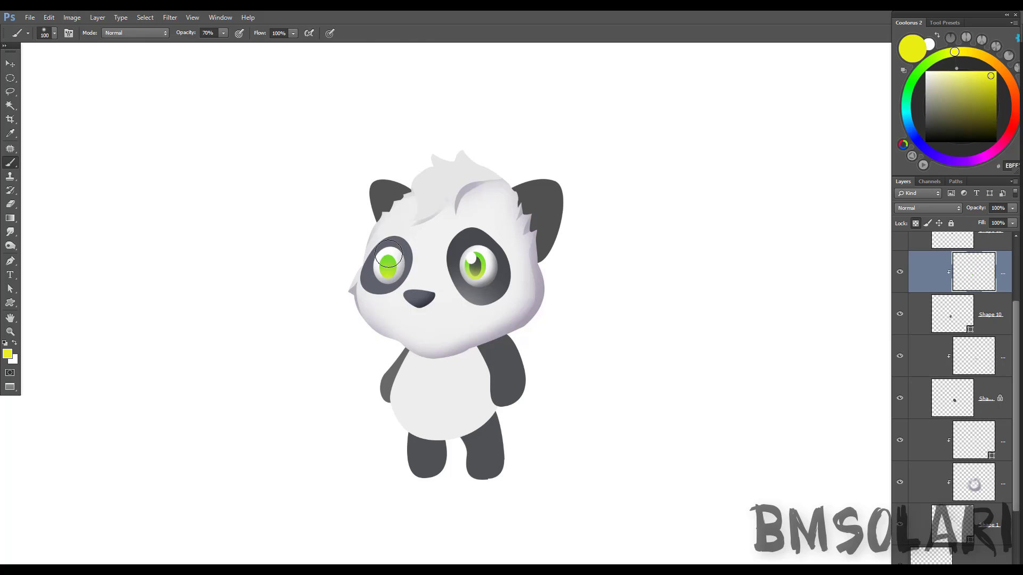
{"action": "key", "text": "d"}
{"action": "left_click_drag", "start_coordinate": [387, 266], "coordinate": [393, 258]}
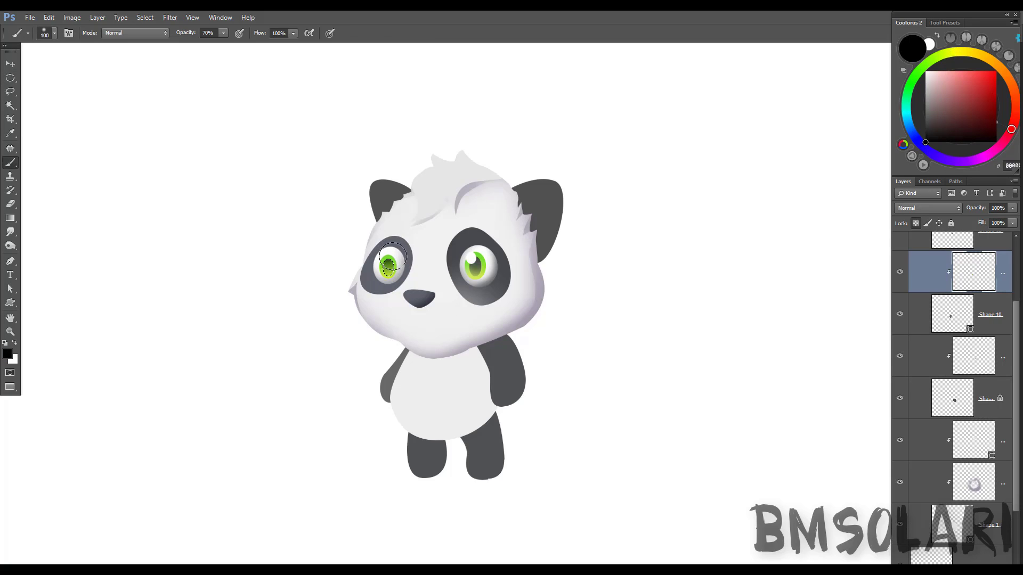
{"action": "key", "text": "ctrl+d"}
{"action": "key", "text": "m"}
{"action": "key", "text": "z"}
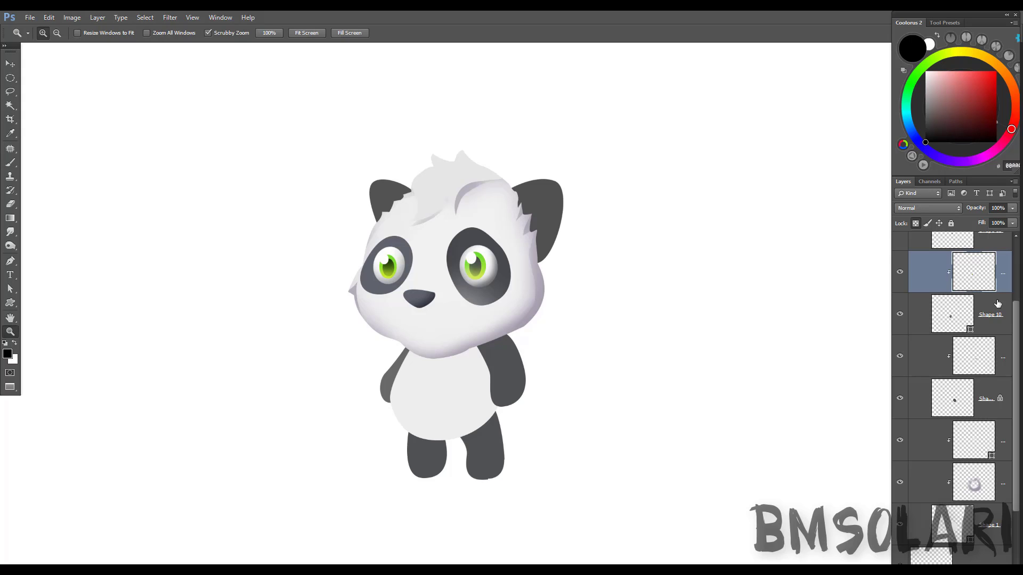
{"action": "left_click", "coordinate": [953, 320]}
- Darken the left and right eye patches around the irises
{"action": "key", "text": "b"}
{"action": "left_click_drag", "start_coordinate": [401, 235], "coordinate": [433, 277]}
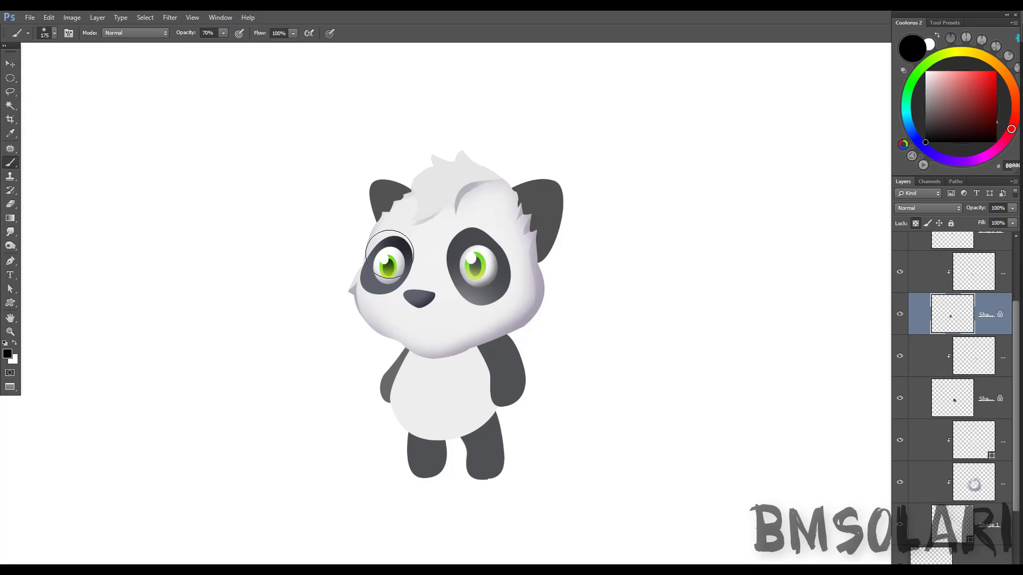
{"action": "left_click", "coordinate": [953, 398]}
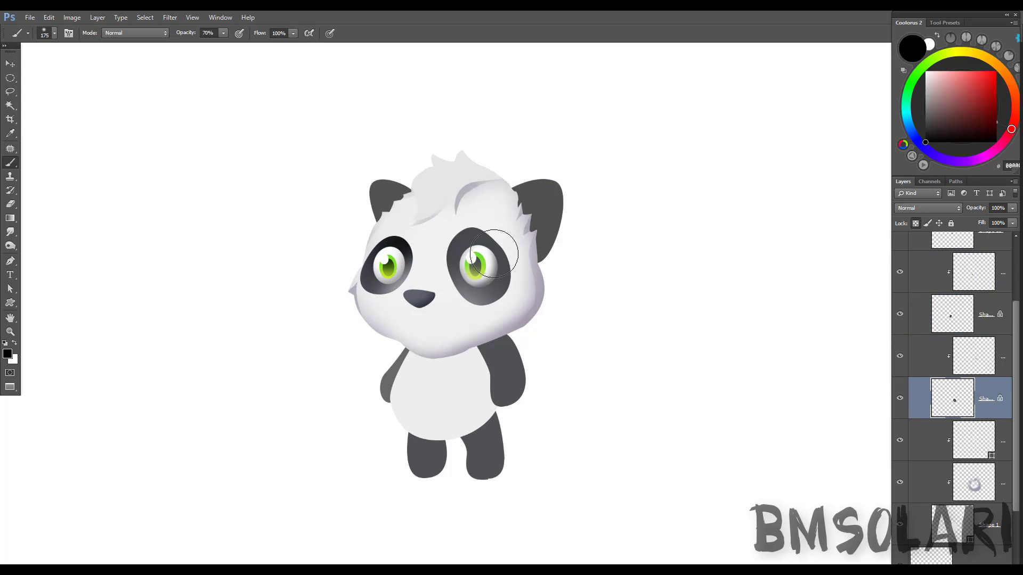
{"action": "left_click_drag", "start_coordinate": [488, 223], "coordinate": [457, 302]}
{"action": "left_click", "coordinate": [457, 302], "text": "alt"}
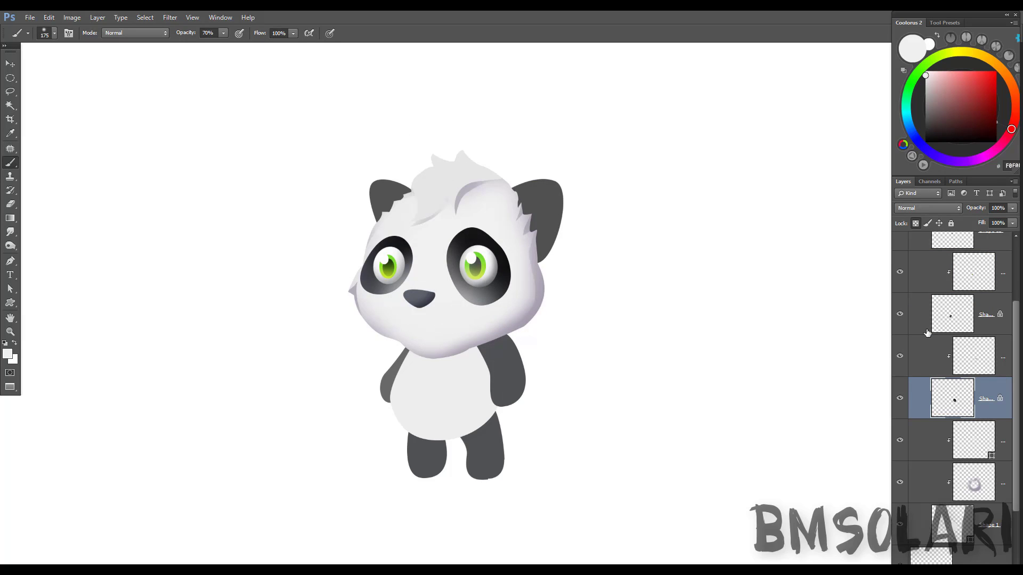
- Add a layer above the face circle and shade the right chin edge lavender
{"action": "left_click", "coordinate": [974, 482]}
{"action": "key", "text": "ctrl+shift+alt+n"}
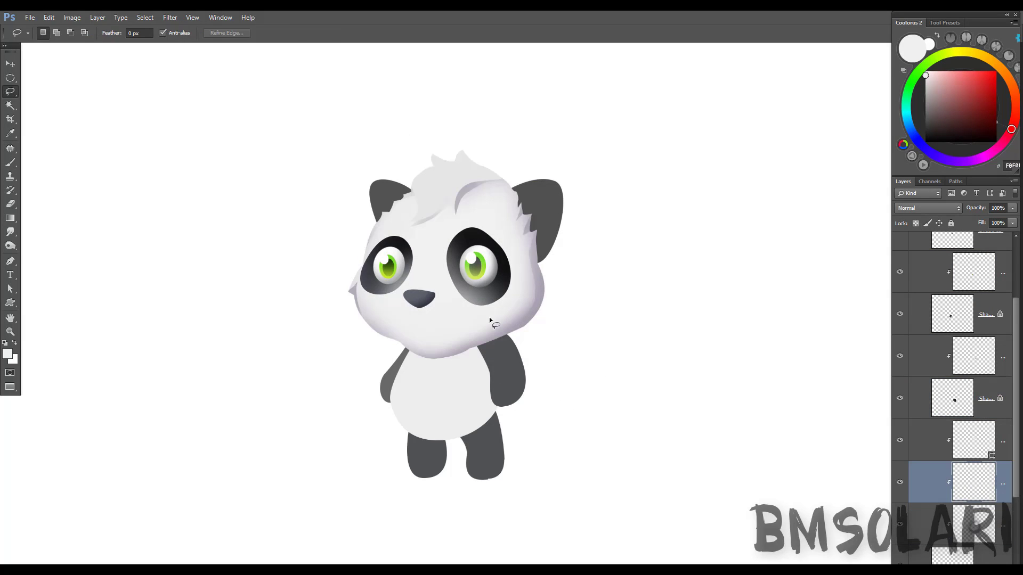
{"action": "key", "text": "l"}
{"action": "left_click_drag", "start_coordinate": [547, 317], "coordinate": [546, 288]}
{"action": "key", "text": "b"}
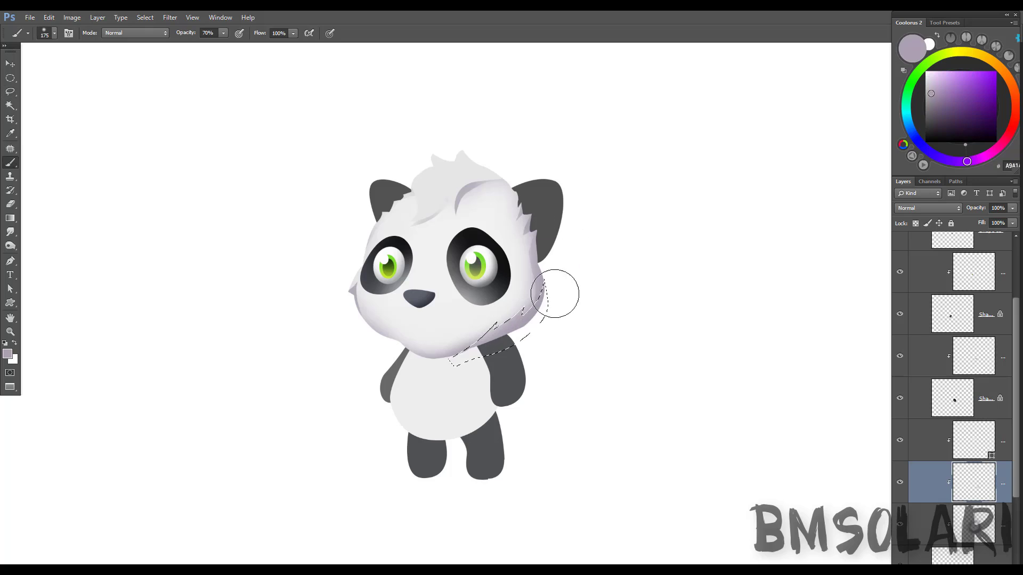
{"action": "left_click", "coordinate": [554, 292], "text": "alt"}
{"action": "left_click", "coordinate": [937, 100]}
{"action": "left_click_drag", "start_coordinate": [474, 340], "coordinate": [544, 301]}
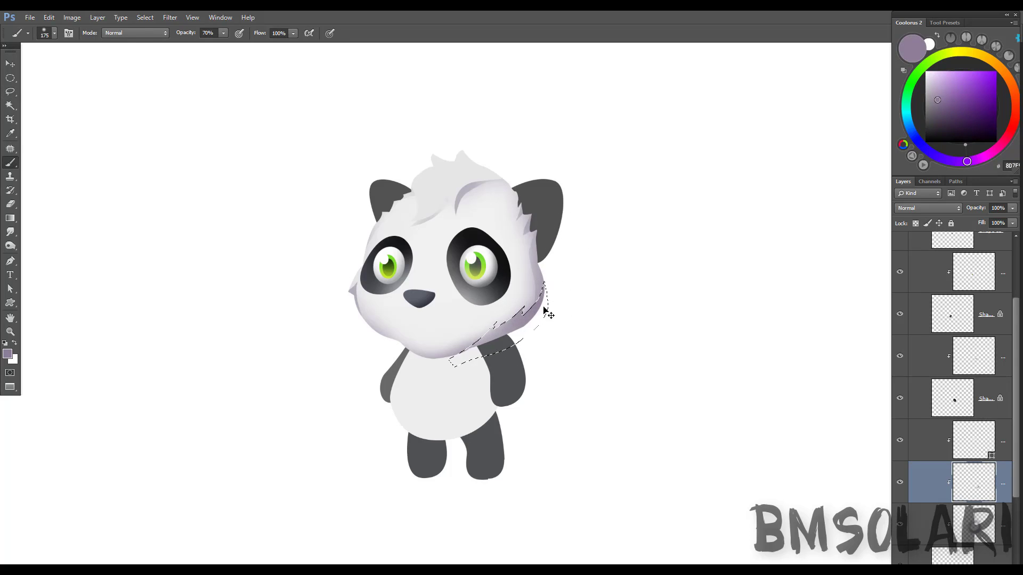
{"action": "key", "text": "ctrl+d"}
- Lasso the left chin area and sample the near-white face colour
{"action": "key", "text": "l"}
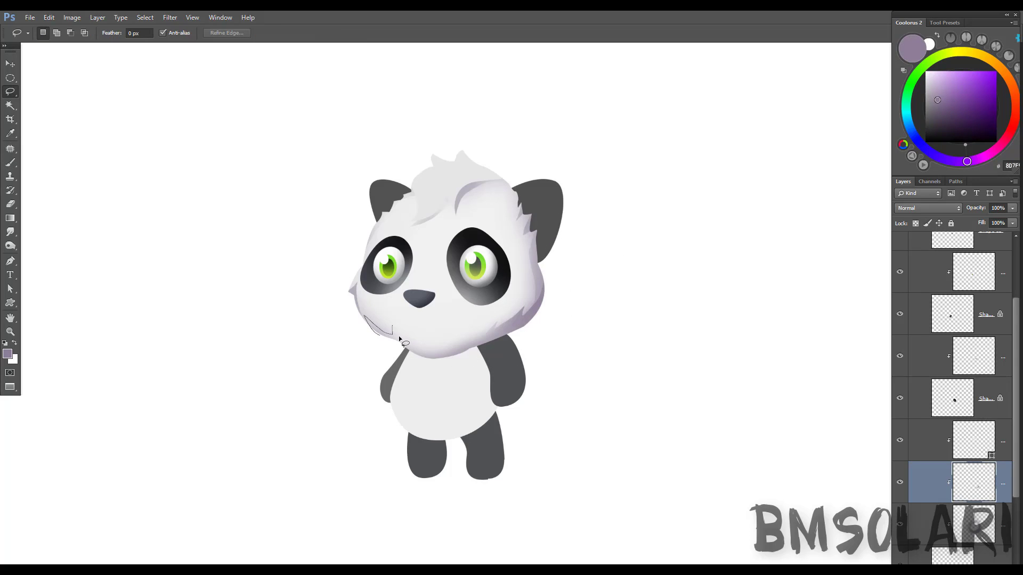
{"action": "key", "text": "b"}
{"action": "mouse_move", "coordinate": [400, 338]}
{"action": "left_mouse_down"}
{"action": "mouse_move", "coordinate": [373, 347]}
{"action": "mouse_move", "coordinate": [482, 341]}
{"action": "mouse_move", "coordinate": [442, 354]}
{"action": "left_mouse_up"}
{"action": "key", "text": "l"}
{"action": "key", "text": "b"}
{"action": "key", "text": "ctrl+d"}
{"action": "key", "text": "z"}
{"action": "key", "text": "b"}
{"action": "left_click", "coordinate": [409, 335], "text": "alt"}
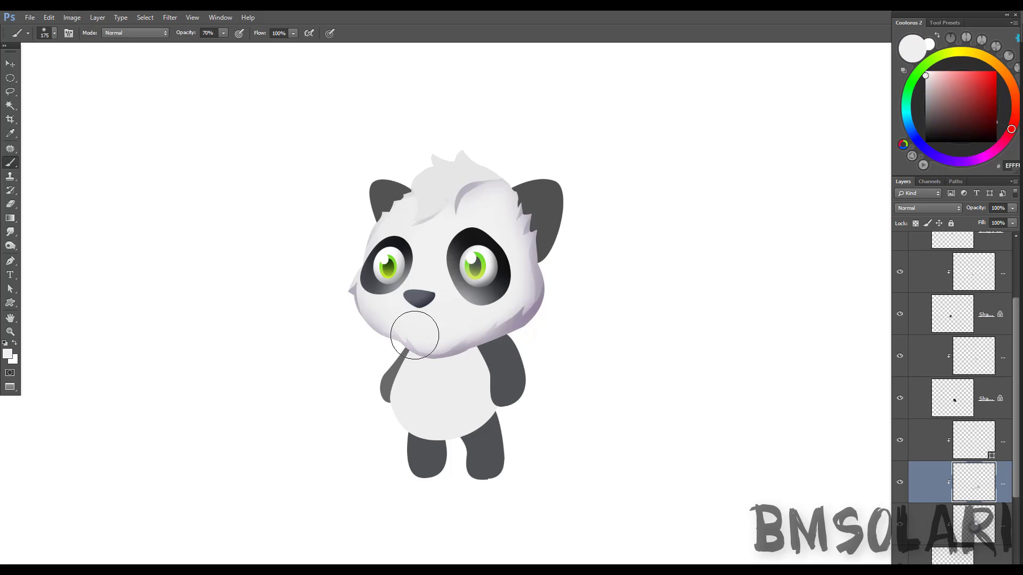
- Shade the top-right of the head with lavender inside a lasso selection
{"action": "key", "text": "l"}
{"action": "key", "text": "b"}
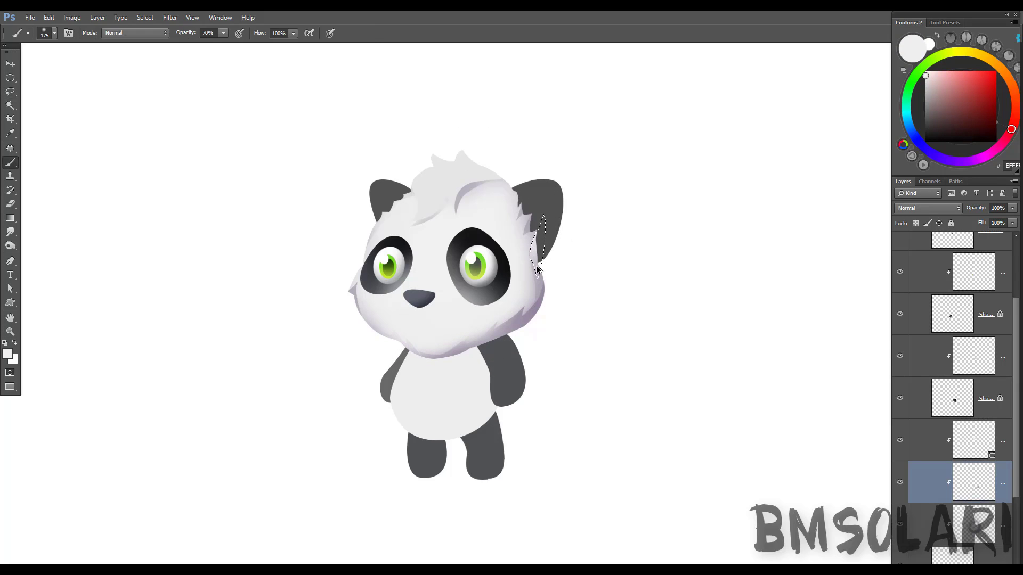
{"action": "left_click", "coordinate": [533, 277], "text": "alt"}
{"action": "left_click", "coordinate": [532, 213], "text": "alt"}
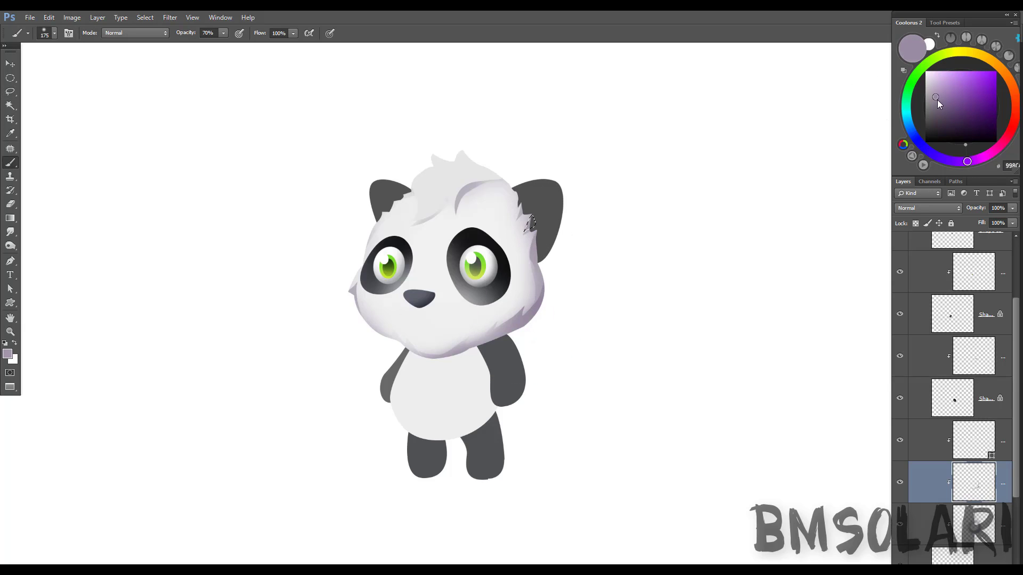
{"action": "key", "text": "l"}
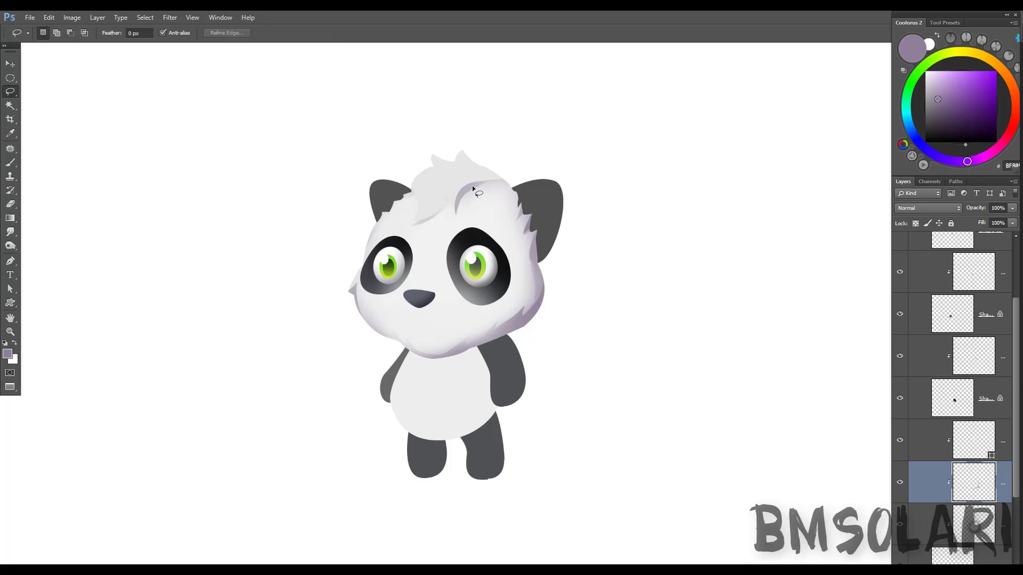
{"action": "left_click_drag", "start_coordinate": [473, 189], "coordinate": [527, 203]}
{"action": "key", "text": "b"}
{"action": "key", "text": "z"}
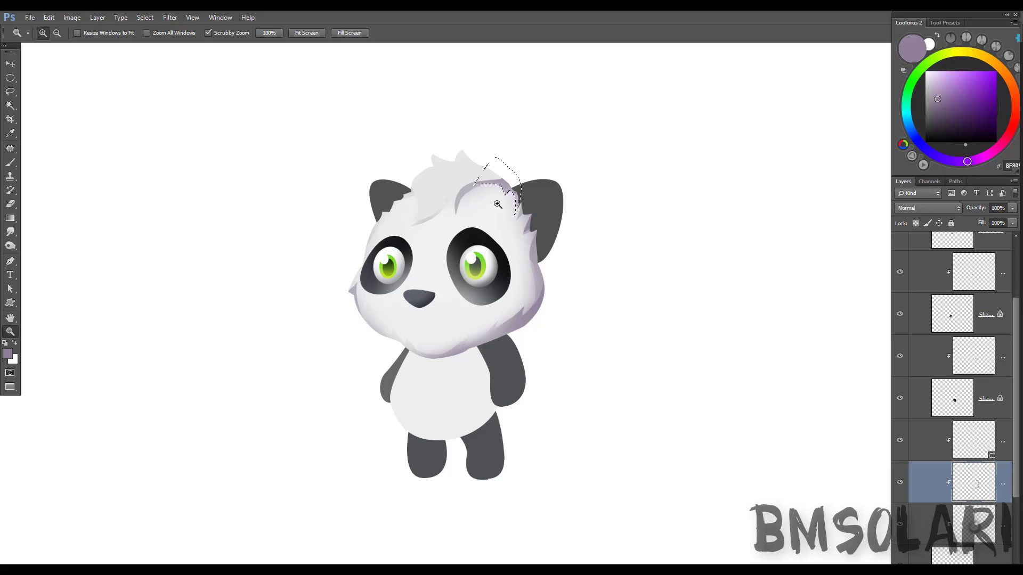
{"action": "key", "text": "ctrl+d"}
{"action": "key", "text": "b"}
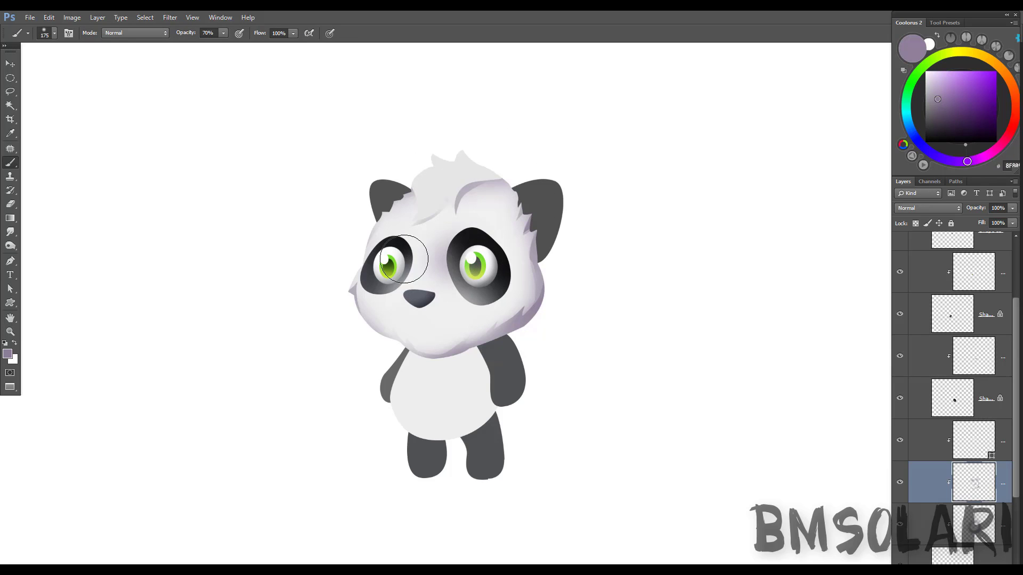
- Paint lavender shading between the eyes and blend it with Smudge
{"action": "left_click_drag", "start_coordinate": [404, 259], "coordinate": [436, 266]}
{"action": "key", "text": "l"}
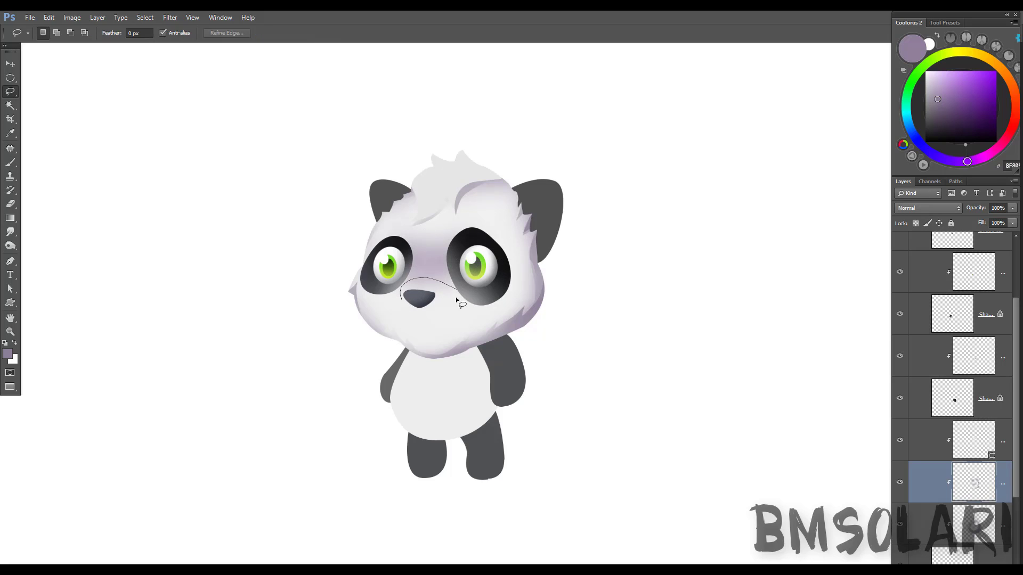
{"action": "key", "text": "d"}
{"action": "key", "text": "x"}
{"action": "key", "text": "r"}
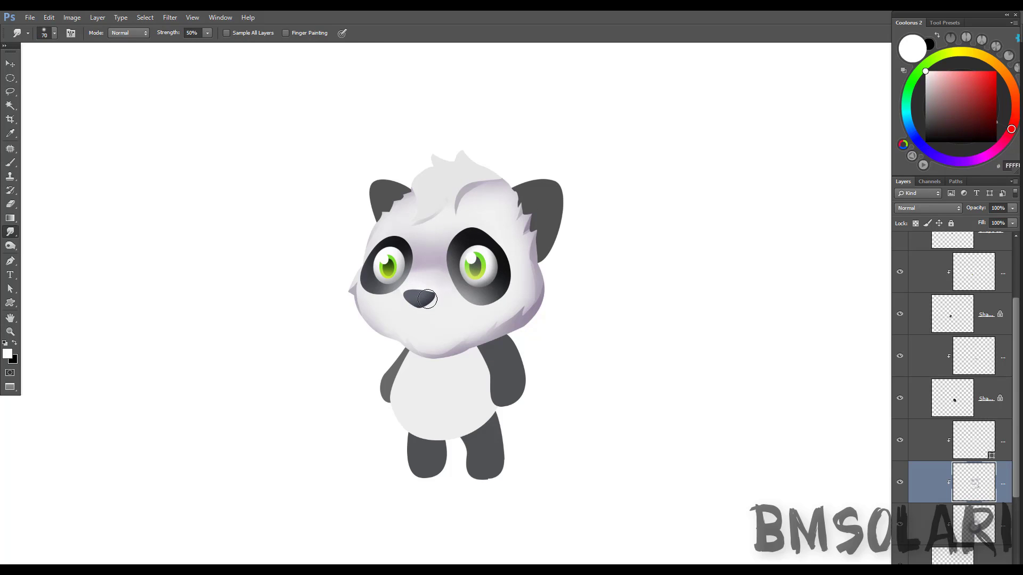
{"action": "key", "text": "b"}
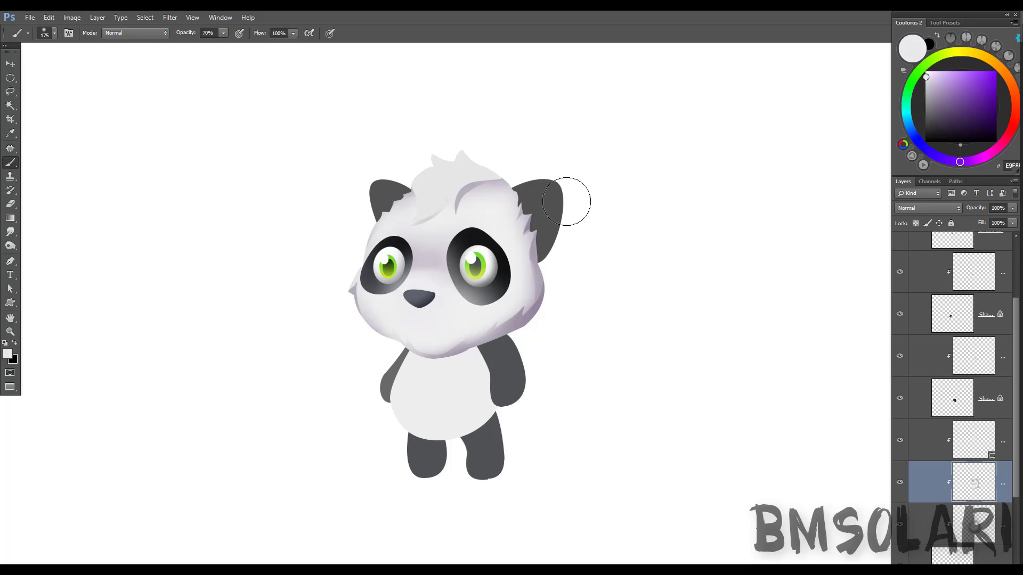
- Shade near the nose with light and darker lavender, smudging to blend
{"action": "left_click", "coordinate": [431, 259], "text": "alt"}
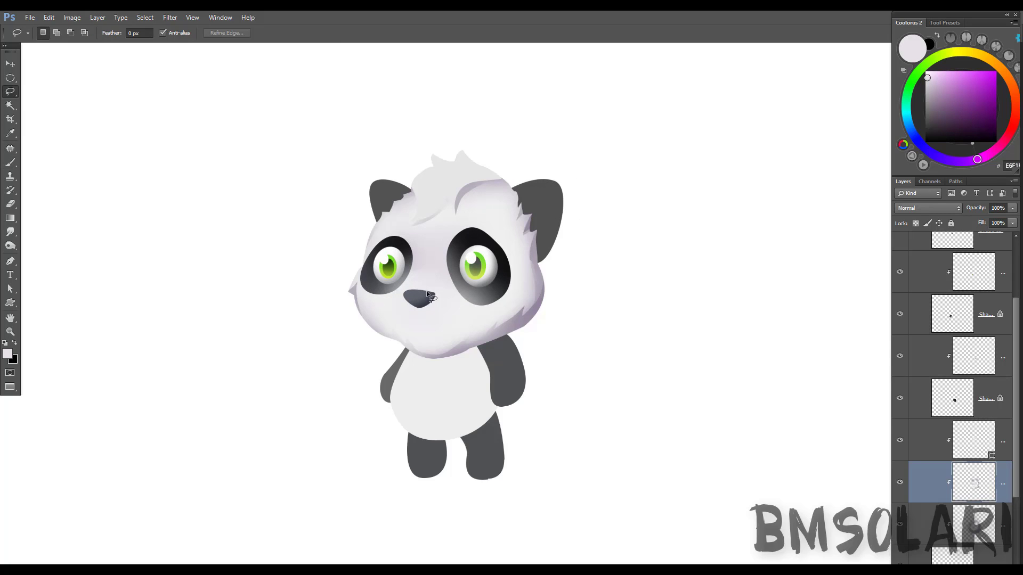
{"action": "left_click", "coordinate": [466, 291], "text": "alt"}
{"action": "key", "text": "ctrl+d"}
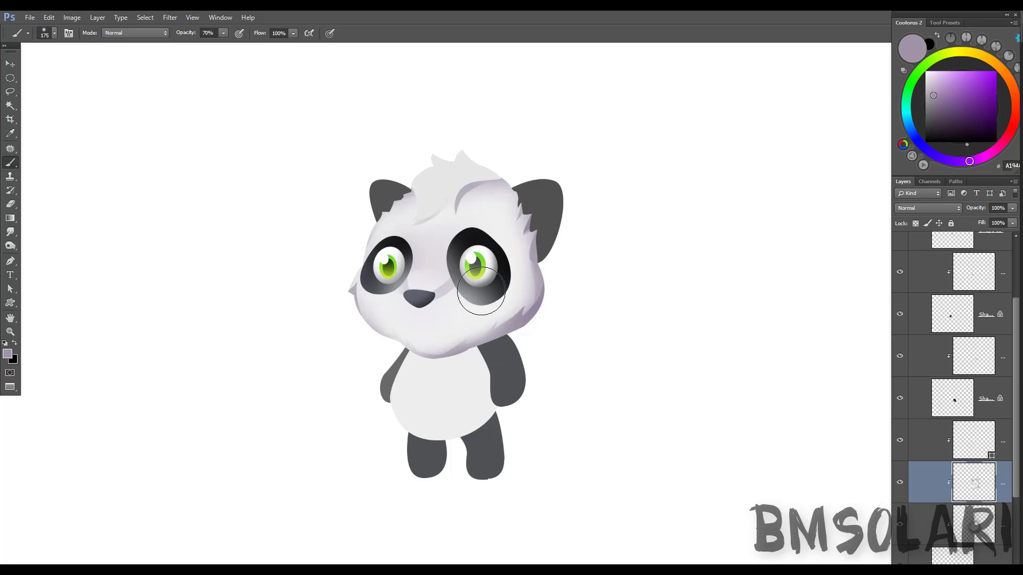
{"action": "key", "text": "r"}
{"action": "key", "text": "b"}
{"action": "left_click", "coordinate": [458, 276], "text": "alt"}
{"action": "left_click", "coordinate": [414, 346], "text": "alt"}
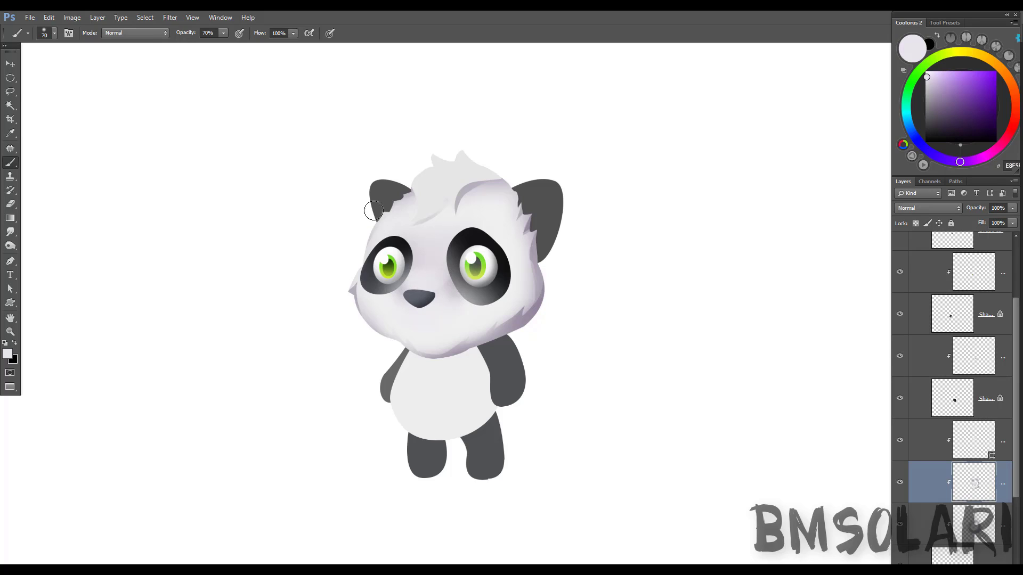
- Lasso areas beside the eye patches and pick a light off-white for shading
{"action": "key", "text": "l"}
{"action": "left_click_drag", "start_coordinate": [434, 294], "coordinate": [459, 291]}
{"action": "left_click_drag", "start_coordinate": [450, 274], "coordinate": [402, 285]}
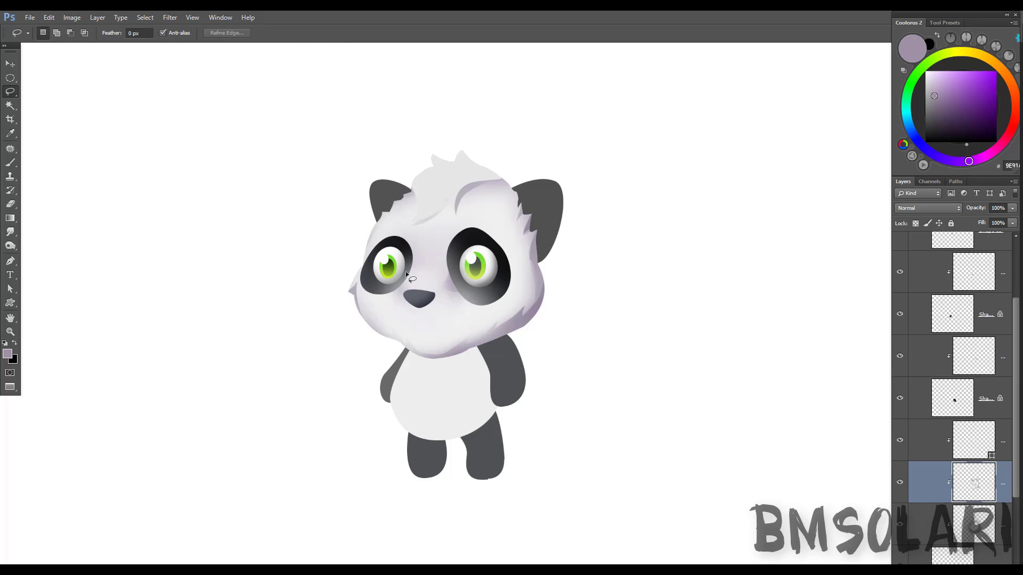
{"action": "left_click", "coordinate": [412, 280], "text": "alt"}
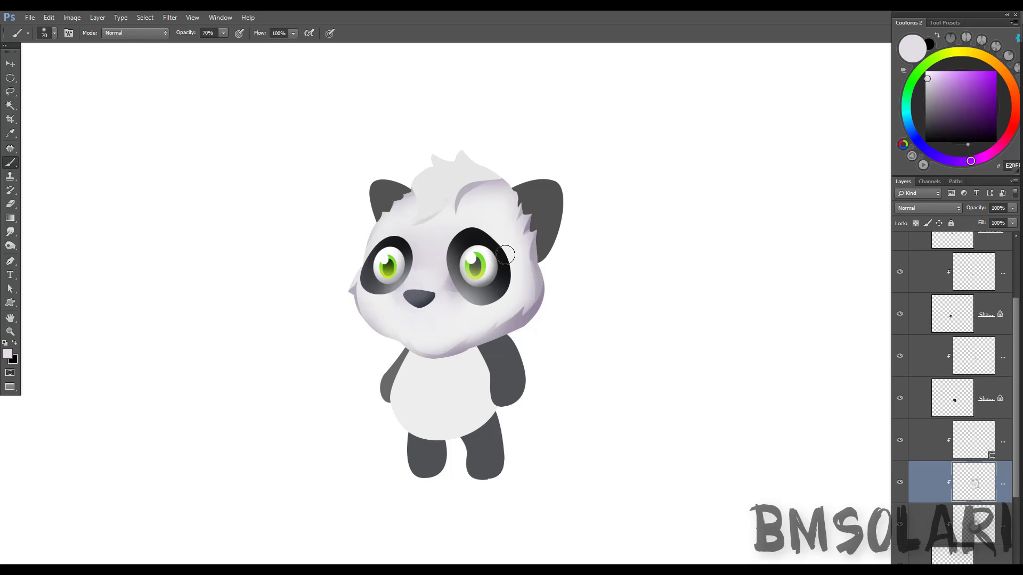
{"action": "key", "text": "l"}
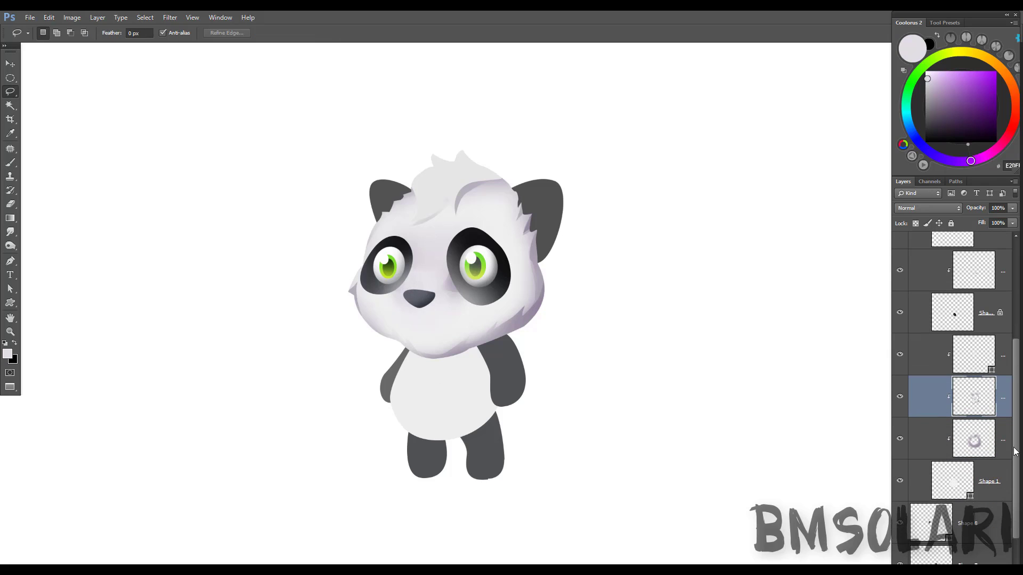
- Add a clipped nose layer at Group 1's top and sample a muted purple-grey from the cheek
{"action": "scroll", "coordinate": [916, 384], "scroll_direction": "up", "scroll_amount": 1}
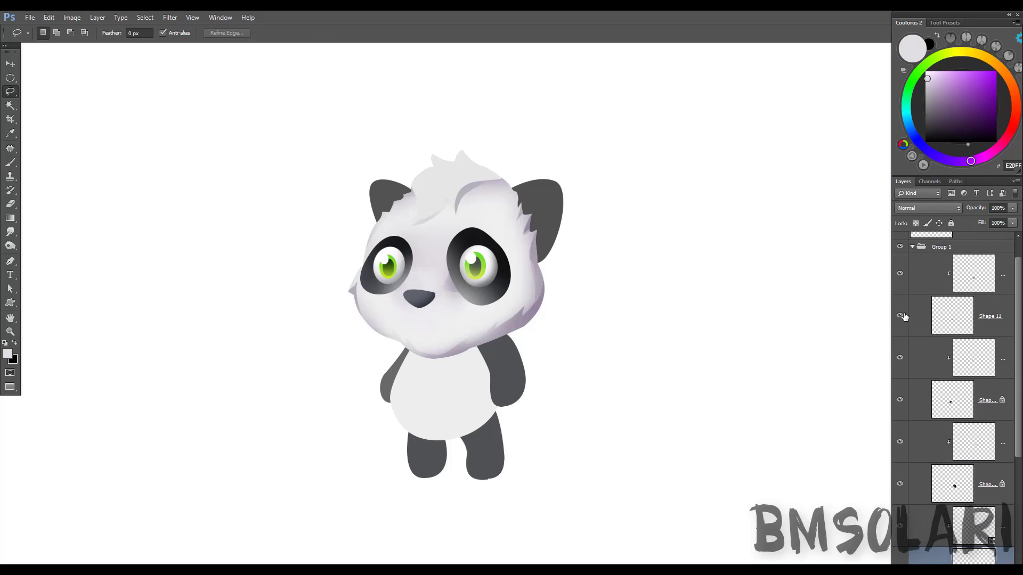
{"action": "left_click", "coordinate": [952, 322], "text": "ctrl"}
{"action": "key", "text": "ctrl+shift+alt+n"}
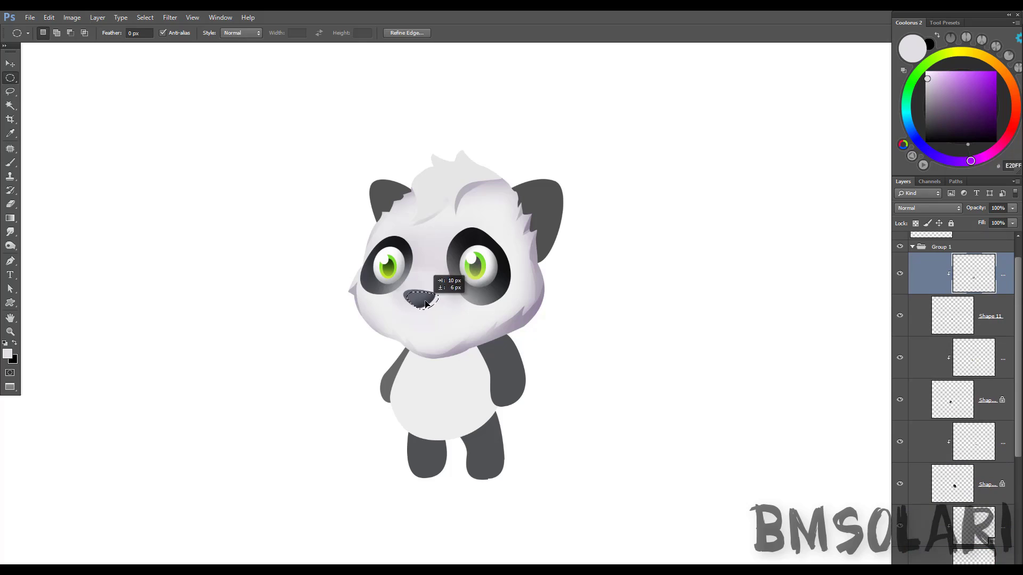
{"action": "key", "text": "b"}
{"action": "left_click", "coordinate": [426, 298], "text": "alt"}
{"action": "left_click", "coordinate": [495, 324], "text": "alt"}
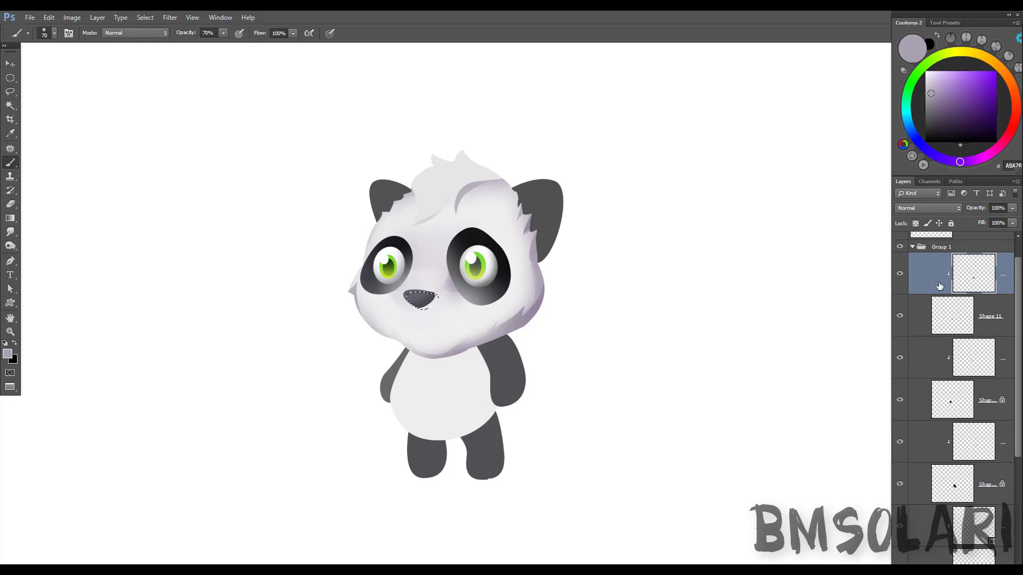
{"action": "key", "text": "alt+bracketleft"}
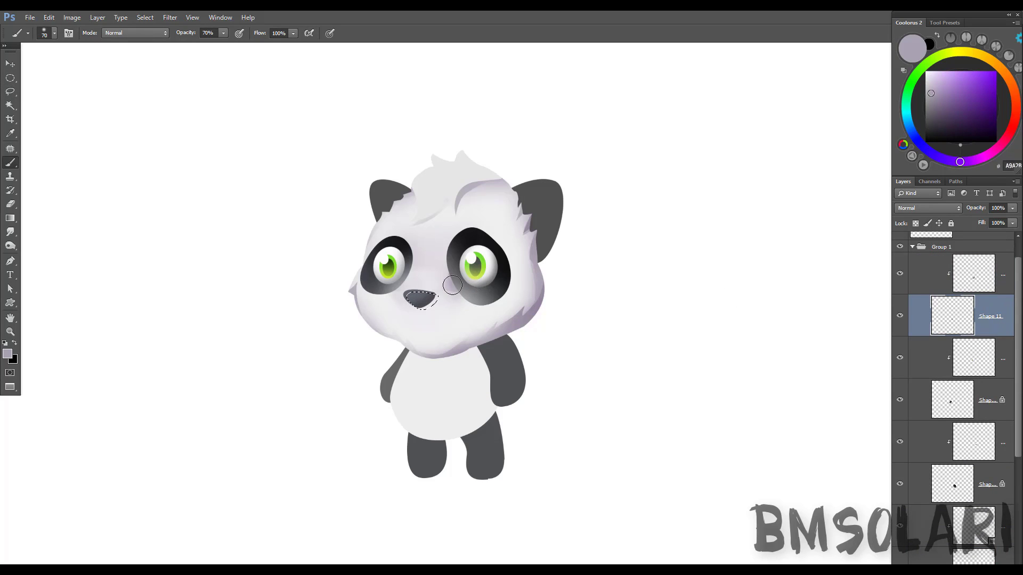
{"action": "scroll", "coordinate": [1006, 382], "scroll_direction": "down", "scroll_amount": 3}
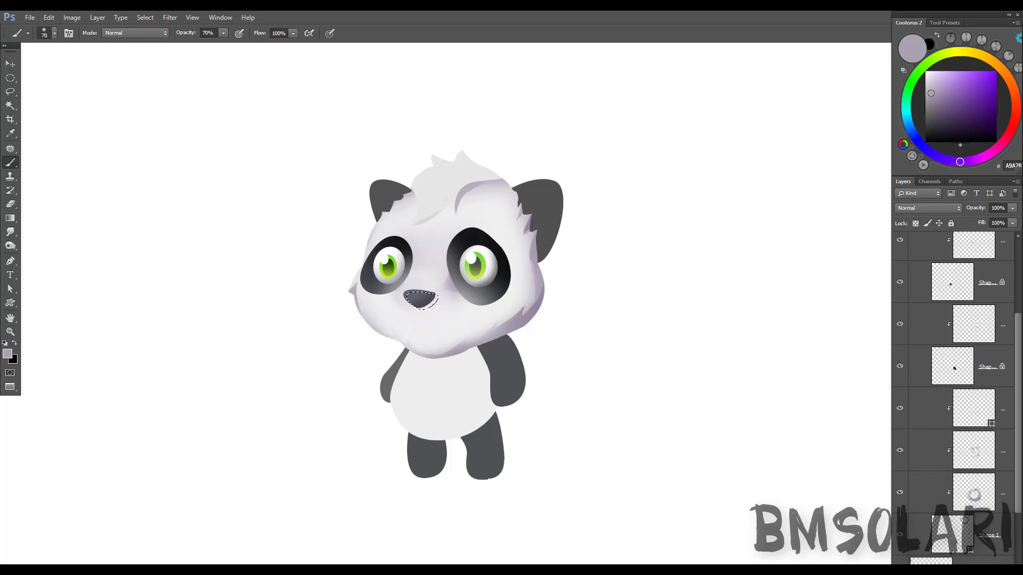
{"action": "left_click", "coordinate": [972, 489]}
{"action": "left_click", "coordinate": [447, 293], "text": "alt"}
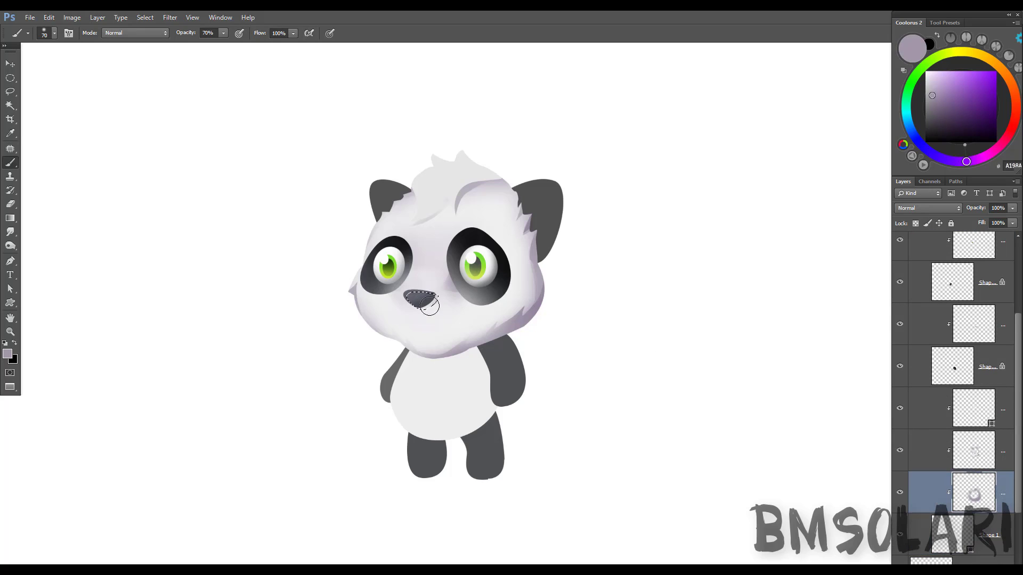
- Sample a near-white colour from the panda's face for the nose highlight
{"action": "left_click", "coordinate": [938, 449]}
{"action": "key", "text": "ctrl+d"}
{"action": "key", "text": "z"}
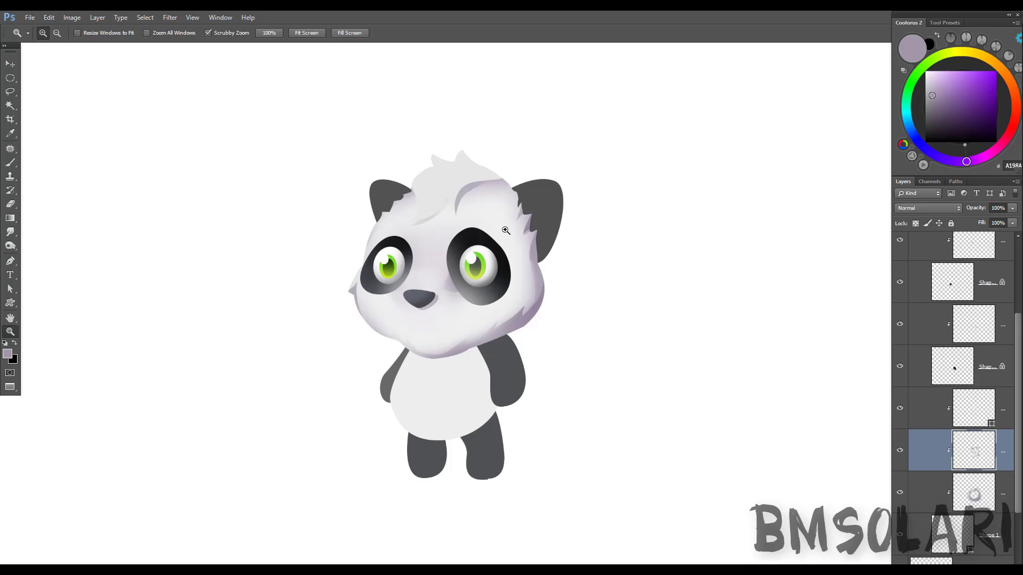
{"action": "key", "text": "b"}
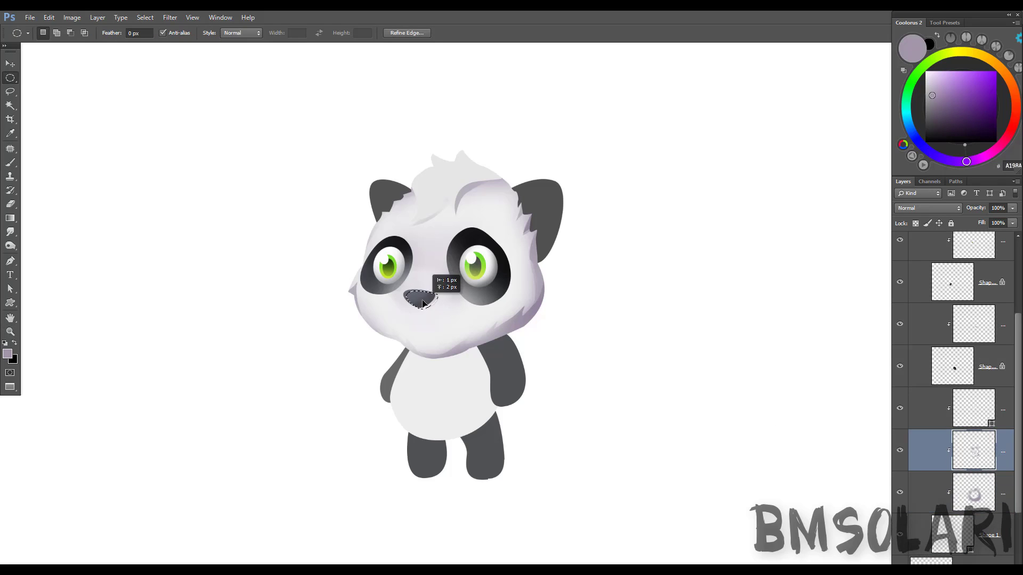
{"action": "left_click", "coordinate": [445, 308], "text": "alt"}
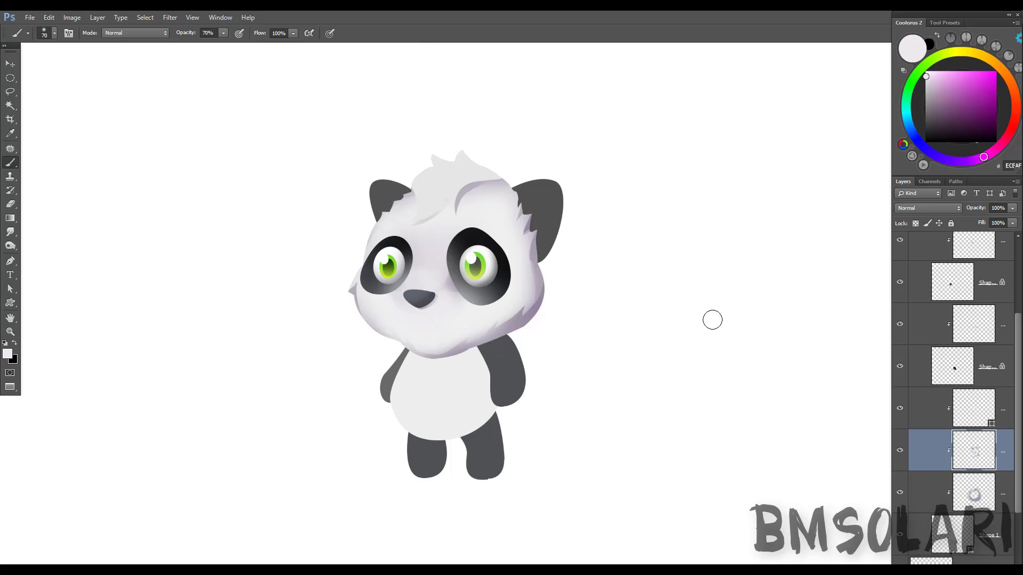
{"action": "scroll", "coordinate": [949, 366], "scroll_direction": "up", "scroll_amount": 5}
- Reload the nose selection on the top group layer and brush a white highlight across it
{"action": "left_click", "coordinate": [930, 307]}
{"action": "key", "text": "ctrl+shift+d"}
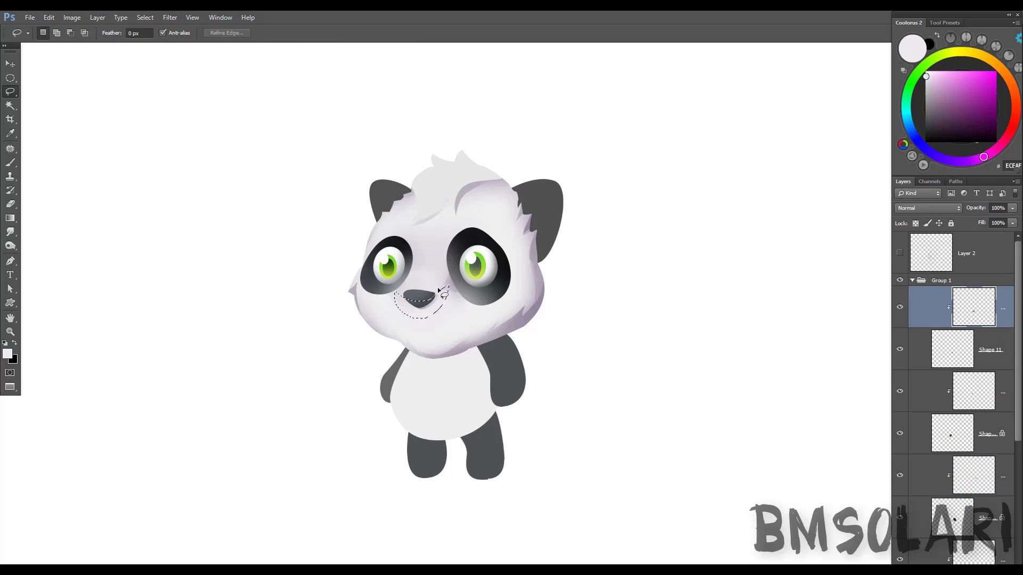
{"action": "key", "text": "x"}
{"action": "key", "text": "m"}
{"action": "left_click", "coordinate": [416, 323]}
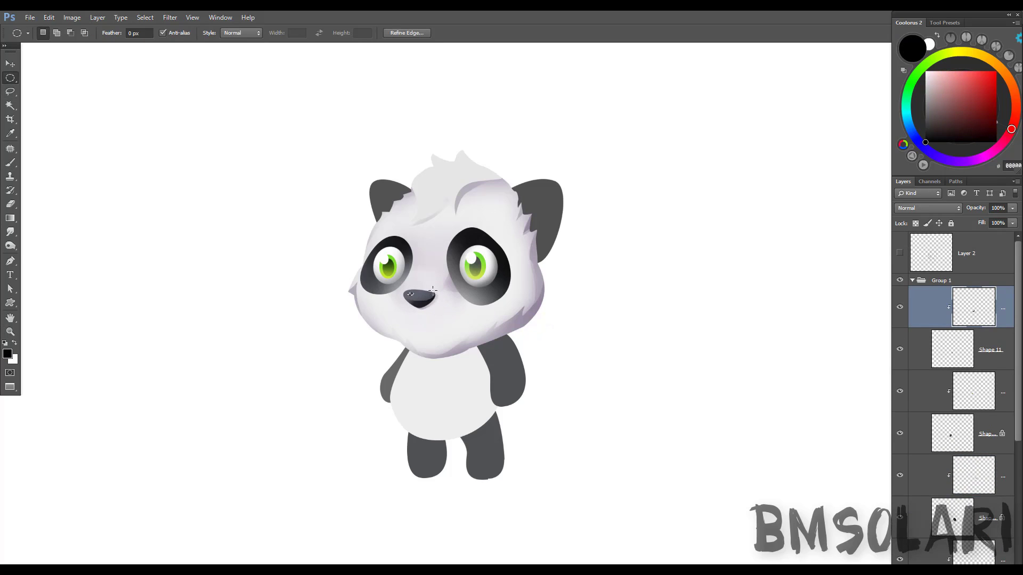
{"action": "key", "text": "x"}
{"action": "key", "text": "z"}
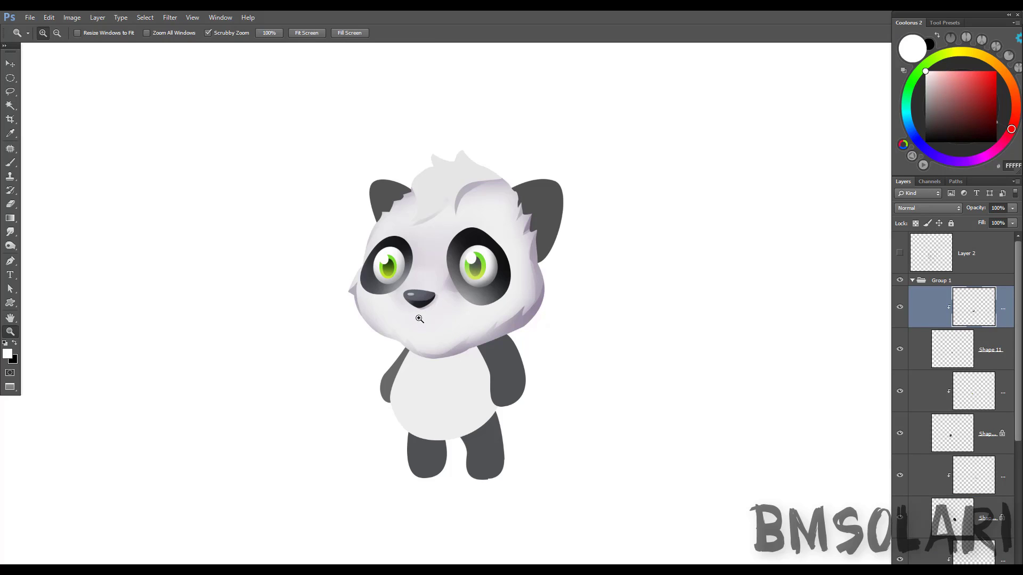
{"action": "scroll", "coordinate": [1016, 315], "scroll_direction": "down", "scroll_amount": 5}
- Lock transparency on the Shape 8 ear layer; try a pink inner left ear, then undo it
{"action": "left_click", "coordinate": [980, 467]}
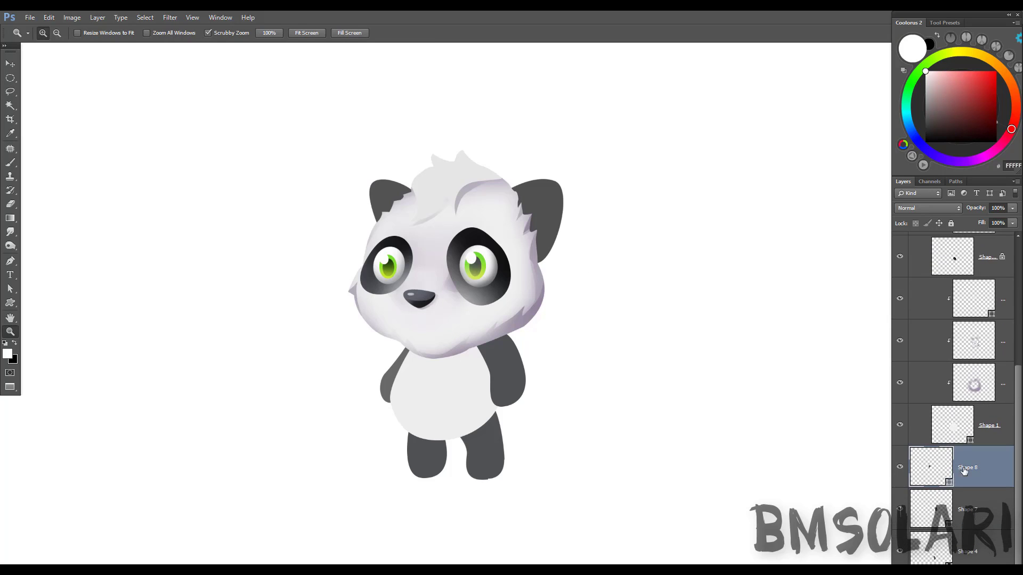
{"action": "key", "text": "b"}
{"action": "key", "text": "slash"}
{"action": "key", "text": "x"}
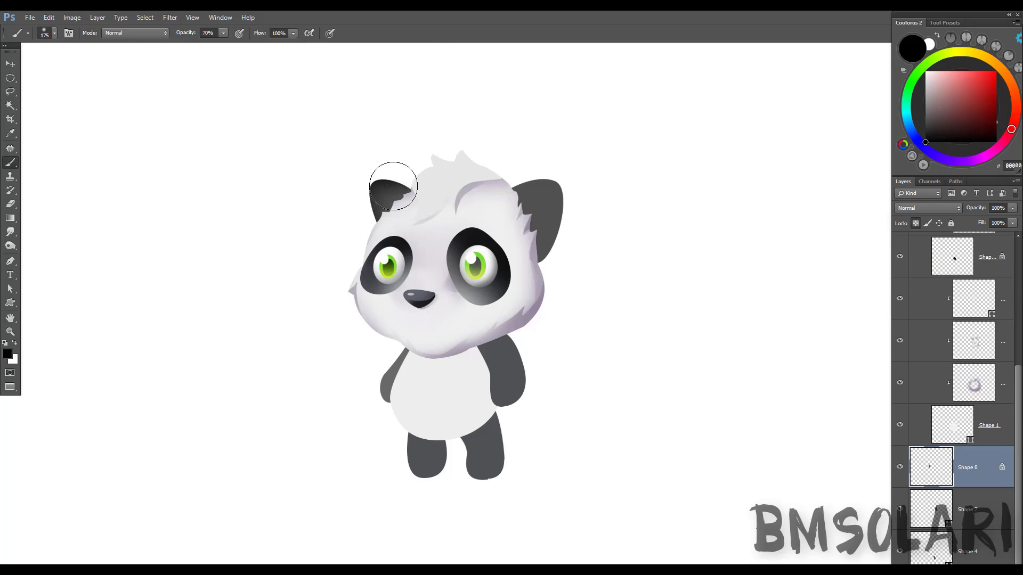
{"action": "key", "text": "l"}
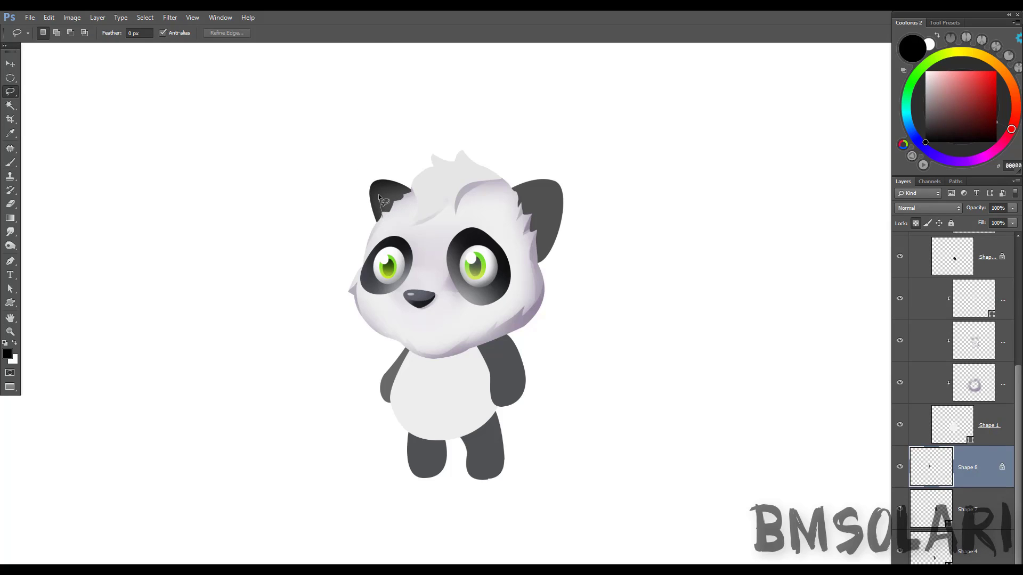
{"action": "left_click_drag", "start_coordinate": [381, 197], "coordinate": [382, 215]}
{"action": "left_click", "coordinate": [949, 76]}
{"action": "key", "text": "b"}
{"action": "left_click", "coordinate": [393, 206]}
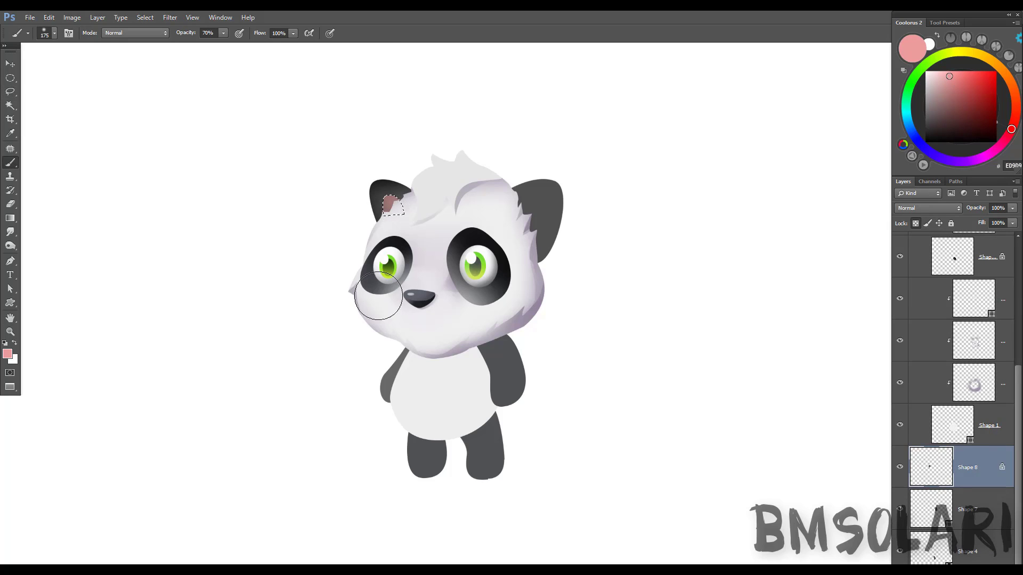
{"action": "key", "text": "ctrl+alt+z"}
{"action": "key", "text": "ctrl+alt+z"}
{"action": "key", "text": "l"}
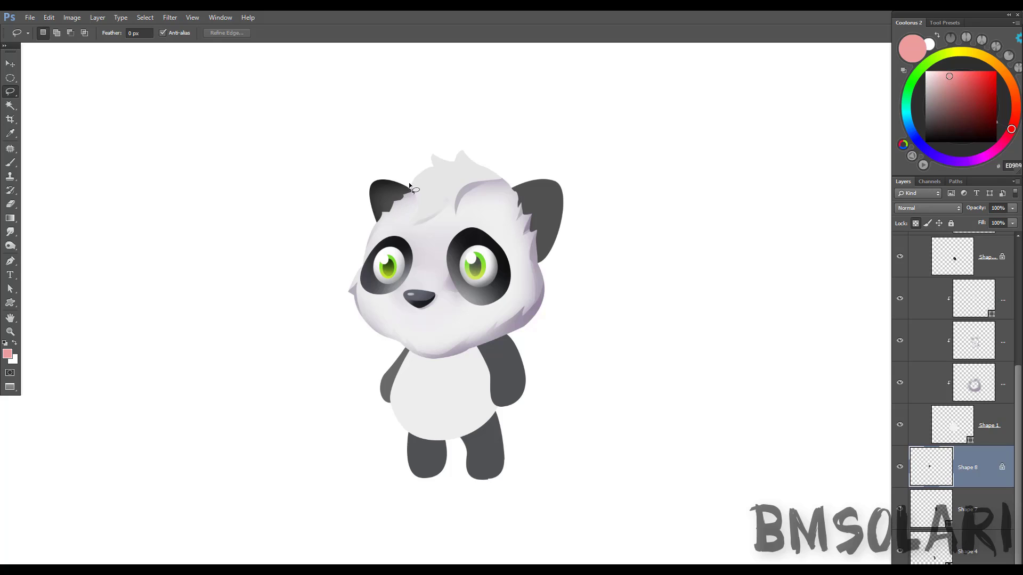
- Narrow the right ear with Free Transform, discarding a trial resize of the left ear
{"action": "key", "text": "ctrl+t"}
{"action": "left_click_drag", "start_coordinate": [435, 160], "coordinate": [403, 197]}
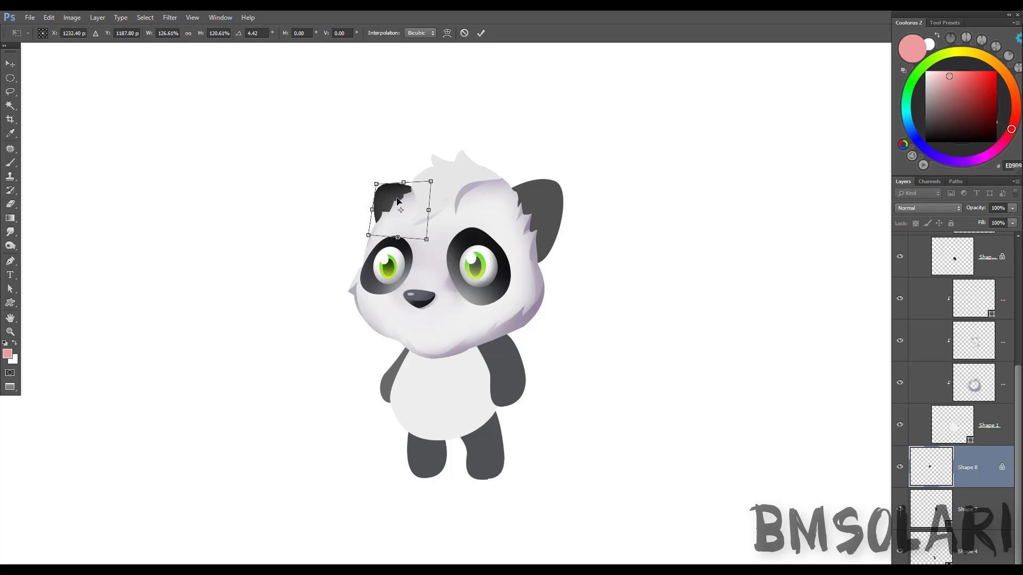
{"action": "key", "text": "Escape"}
{"action": "key", "text": "v"}
{"action": "left_click", "coordinate": [538, 213], "text": "ctrl"}
{"action": "key", "text": "ctrl+t"}
{"action": "mouse_move", "coordinate": [560, 213]}
{"action": "left_mouse_down"}
{"action": "mouse_move", "coordinate": [551, 187]}
{"action": "mouse_move", "coordinate": [513, 188]}
{"action": "mouse_move", "coordinate": [538, 224]}
{"action": "left_mouse_up"}
{"action": "key", "text": "Return"}
- Fill a lassoed edge of the right ear with the head's light colour
{"action": "key", "text": "l"}
{"action": "key", "text": "d"}
{"action": "key", "text": "i"}
{"action": "key", "text": "alt+BackSpace"}
{"action": "key", "text": "ctrl+d"}
{"action": "key", "text": "d"}
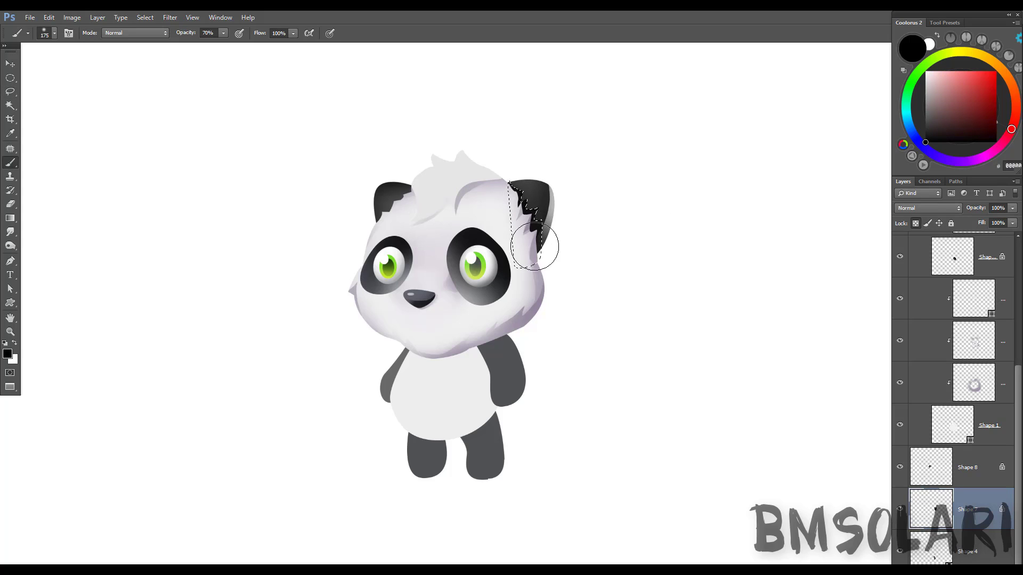
- Lasso the top edge of the left ear on Shape 8 and fill it white
{"action": "left_click", "coordinate": [929, 467]}
{"action": "left_click_drag", "start_coordinate": [383, 181], "coordinate": [386, 183]}
{"action": "key", "text": "x"}
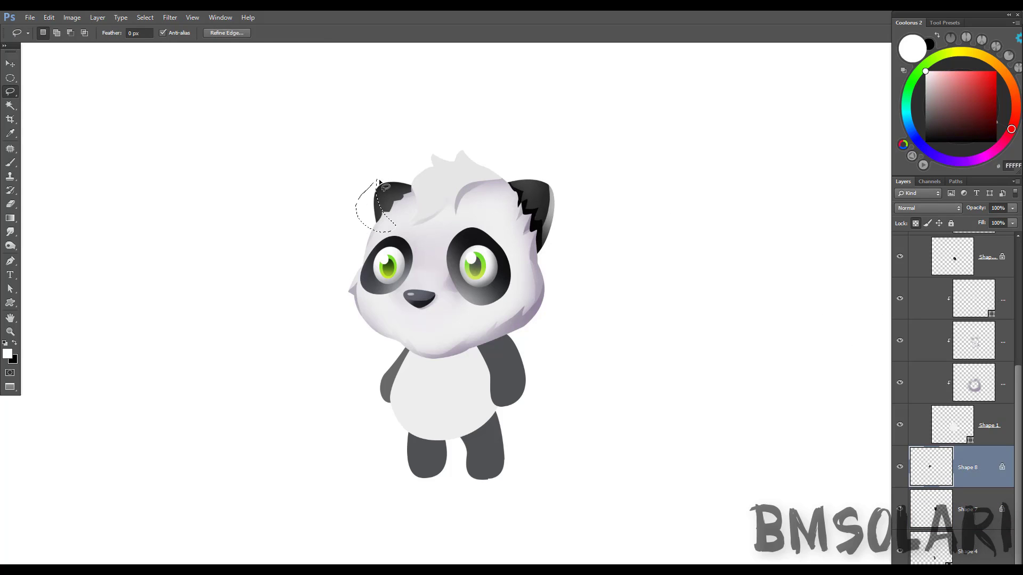
{"action": "key", "text": "ctrl+d"}
{"action": "key", "text": "b"}
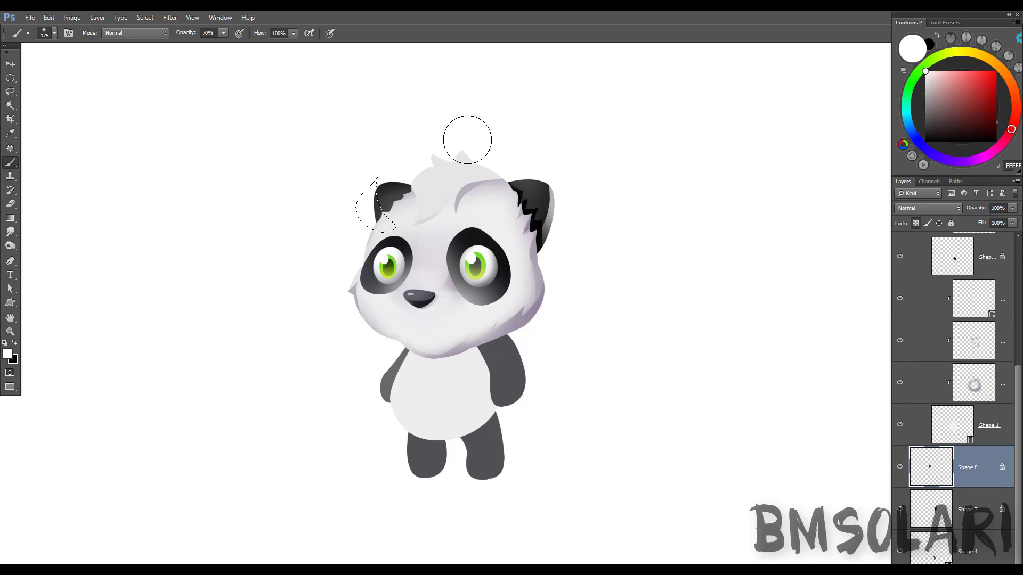
{"action": "key", "text": "x"}
{"action": "key", "text": "l"}
{"action": "left_click_drag", "start_coordinate": [374, 187], "coordinate": [394, 181]}
{"action": "key", "text": "x"}
{"action": "key", "text": "alt+BackSpace"}
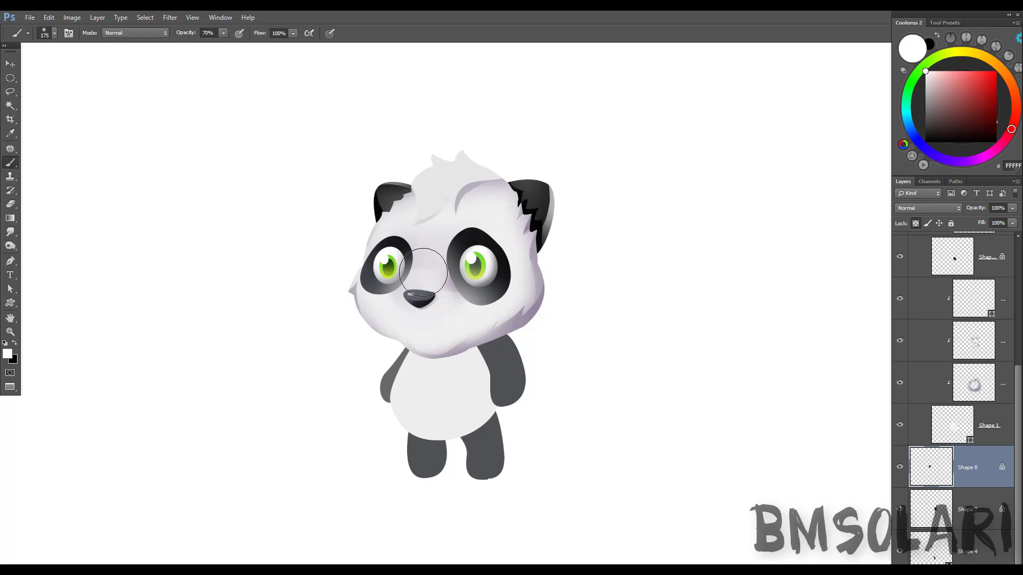
{"action": "key", "text": "ctrl+d"}
- Trace a jagged fur edge along the right ear on its Shape 7 layer
{"action": "left_click_drag", "start_coordinate": [526, 186], "coordinate": [540, 208]}
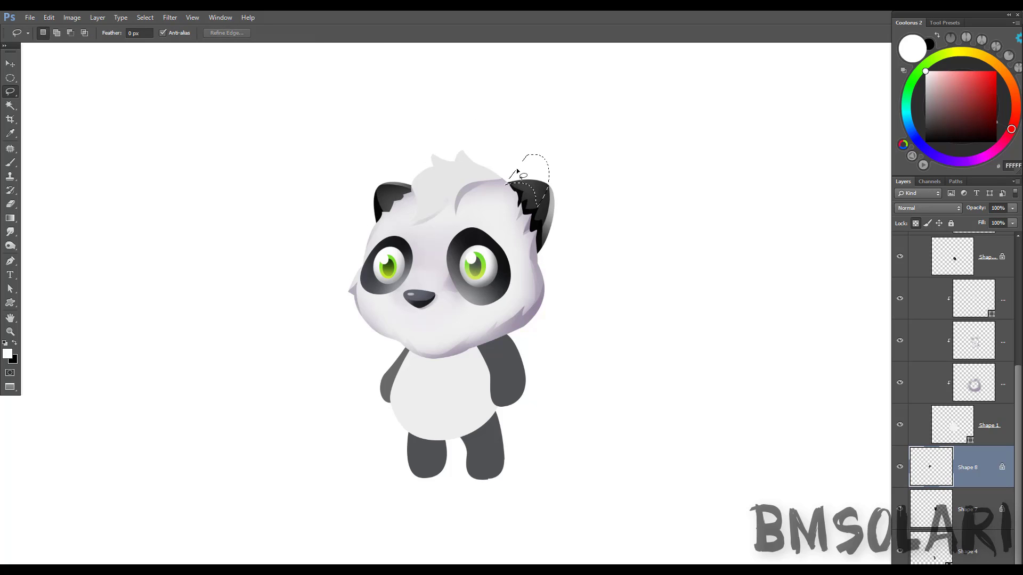
{"action": "left_click_drag", "start_coordinate": [517, 171], "coordinate": [507, 183]}
{"action": "left_click", "coordinate": [967, 508]}
{"action": "key", "text": "ctrl+d"}
{"action": "key", "text": "z"}
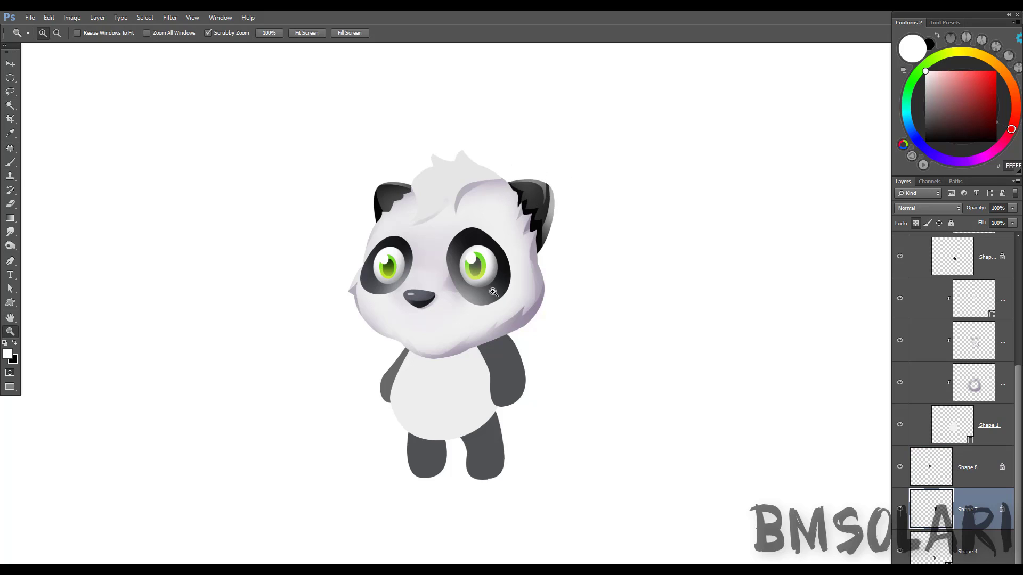
- On the face shading layer, paint sampled lavender around and below the nose
{"action": "left_click", "coordinate": [959, 383]}
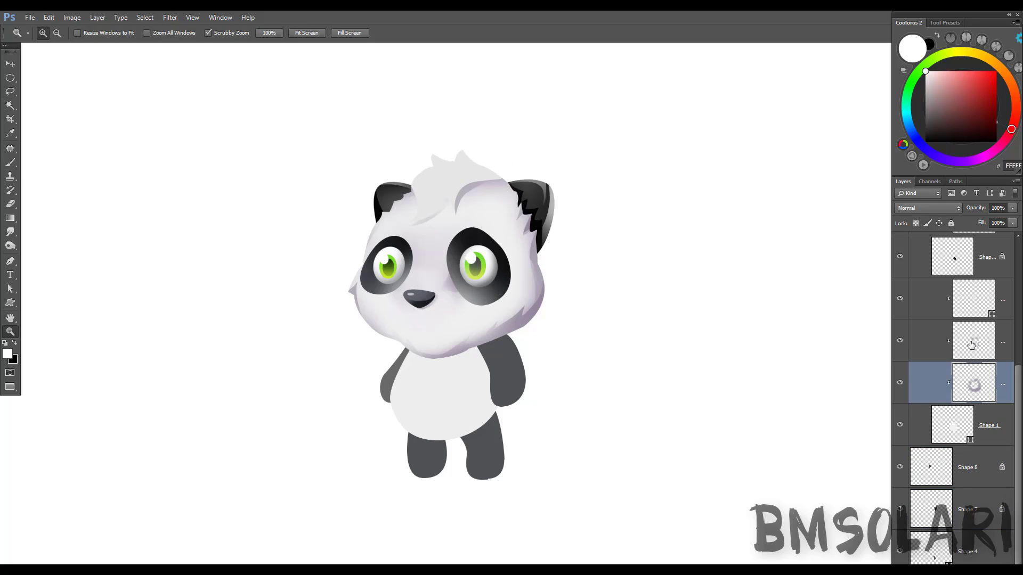
{"action": "key", "text": "b"}
{"action": "left_click", "coordinate": [959, 340]}
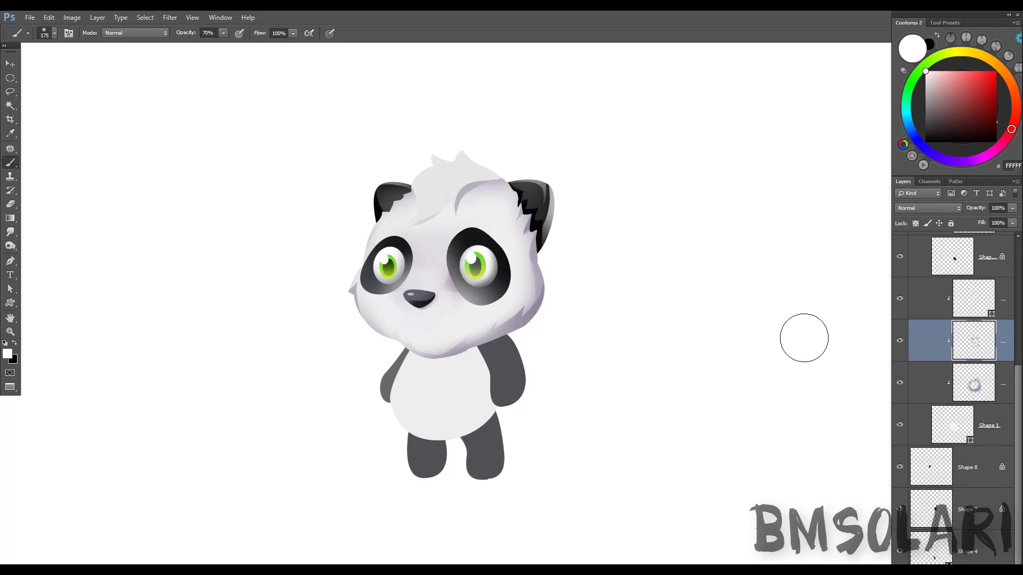
{"action": "left_click", "coordinate": [418, 310], "text": "alt"}
{"action": "key", "text": "l"}
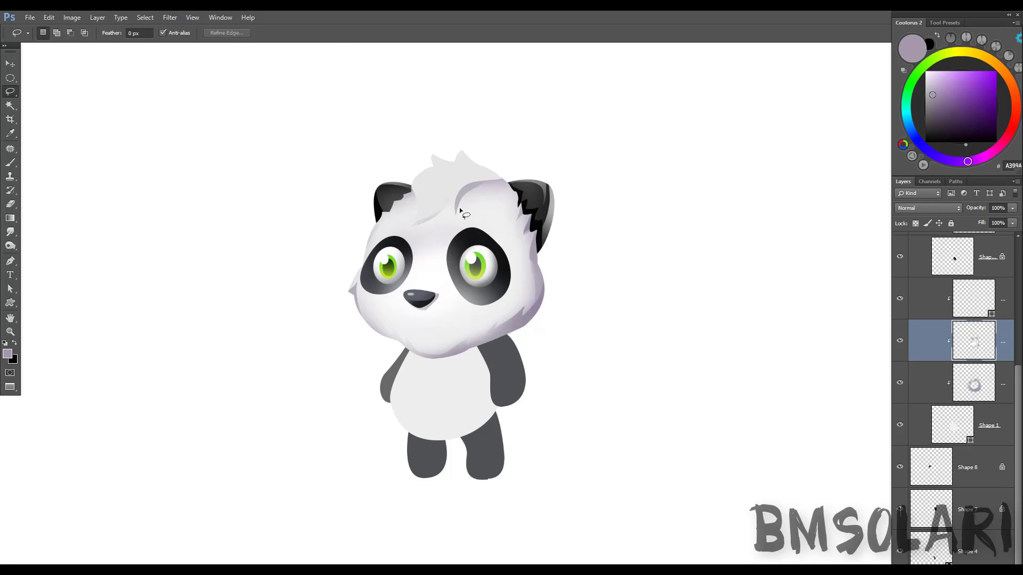
{"action": "left_click_drag", "start_coordinate": [408, 296], "coordinate": [418, 315]}
{"action": "key", "text": "b"}
{"action": "key", "text": "ctrl+d"}
- Shade between the eyes and blend the lavender into the fur with Smudge
{"action": "key", "text": "r"}
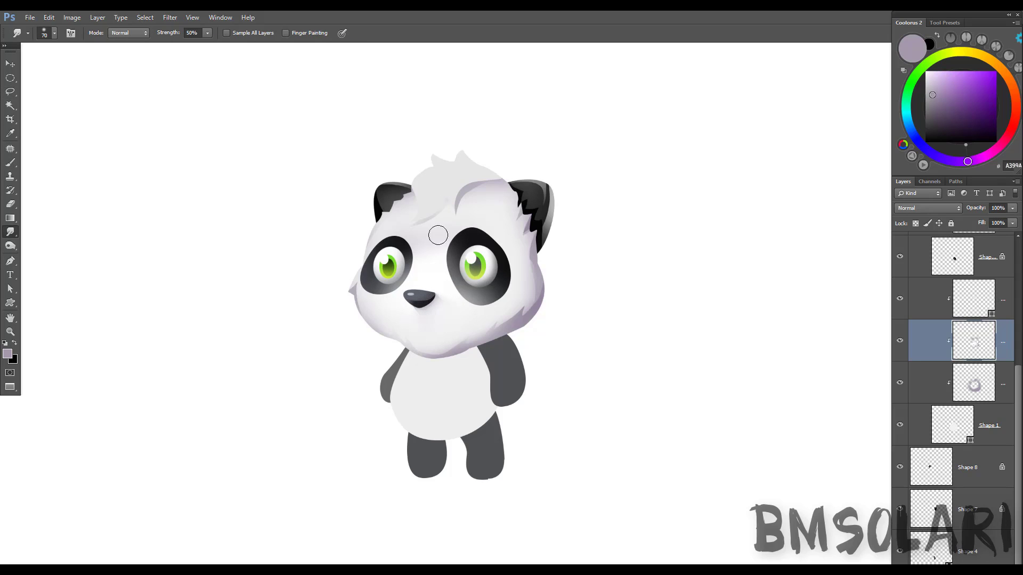
{"action": "key", "text": "l"}
{"action": "key", "text": "r"}
{"action": "key", "text": "l"}
{"action": "key", "text": "r"}
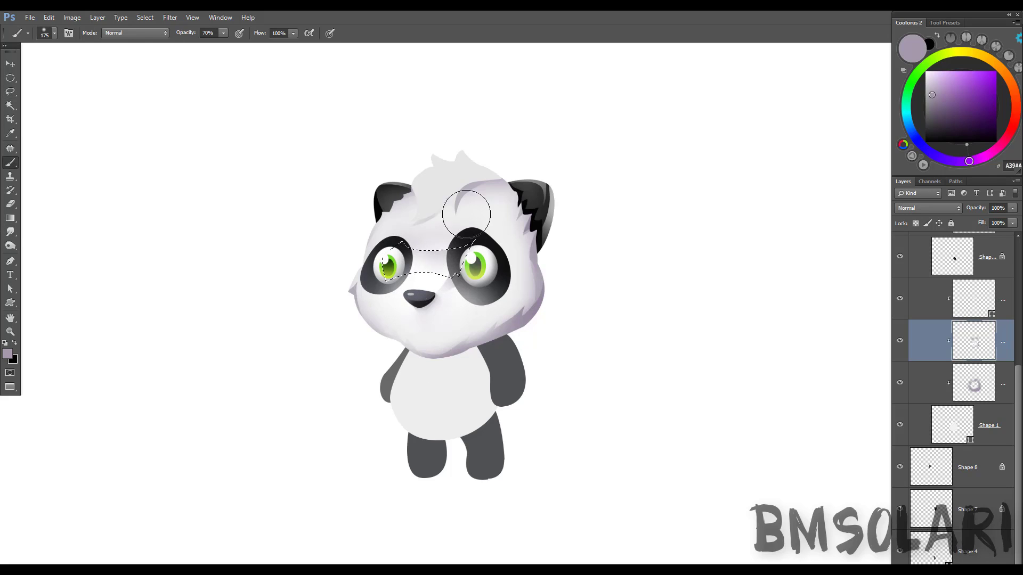
{"action": "key", "text": "ctrl+d"}
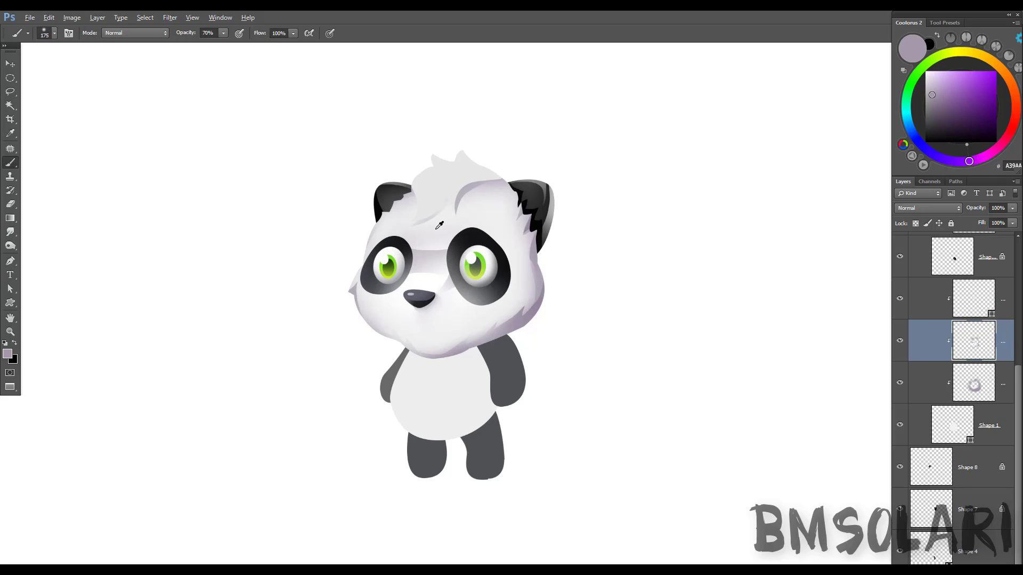
- Paint white across the panda's forehead to brighten the fur
{"action": "key", "text": "b"}
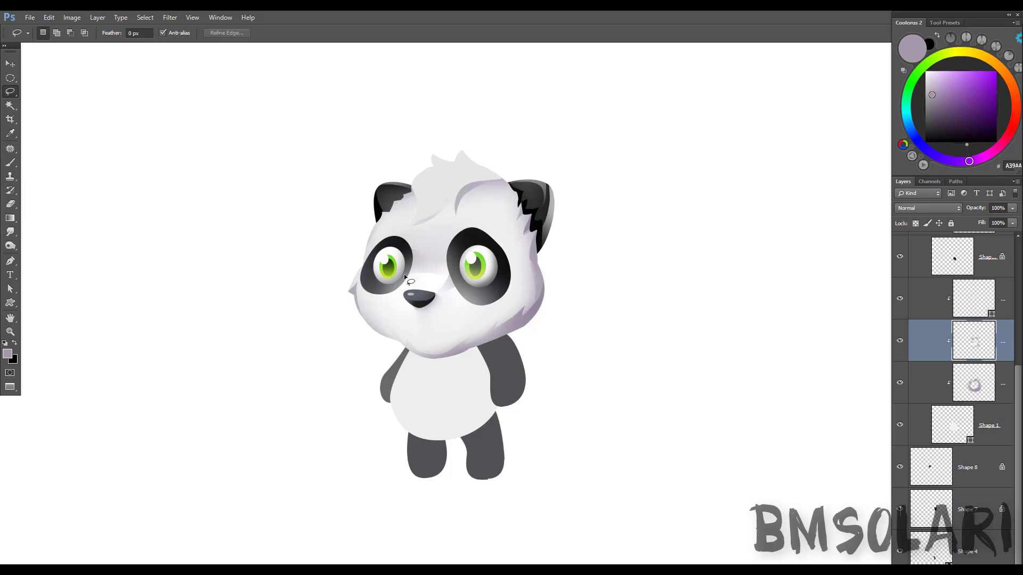
{"action": "key", "text": "r"}
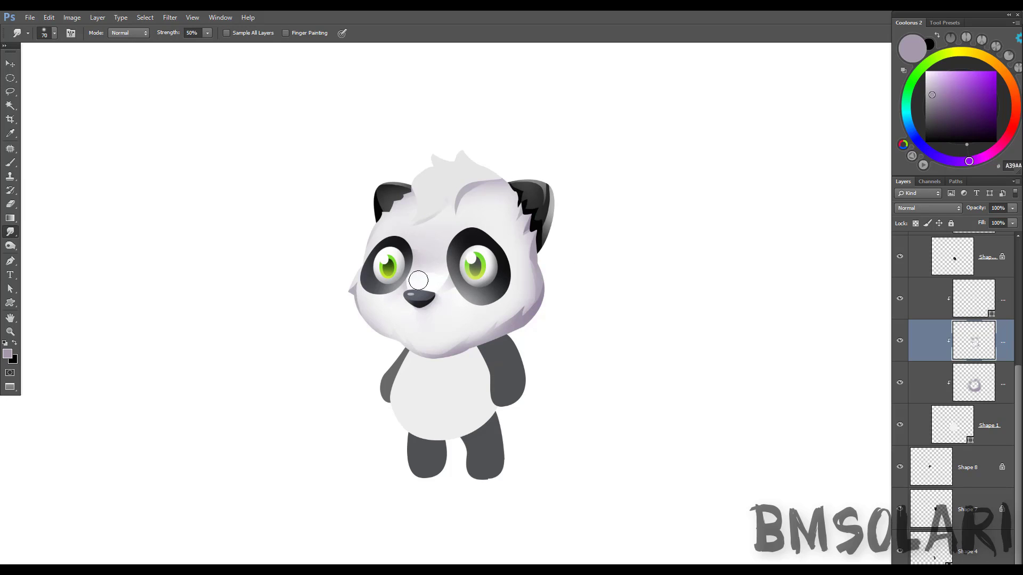
{"action": "key", "text": "b"}
{"action": "key", "text": "d"}
{"action": "key", "text": "x"}
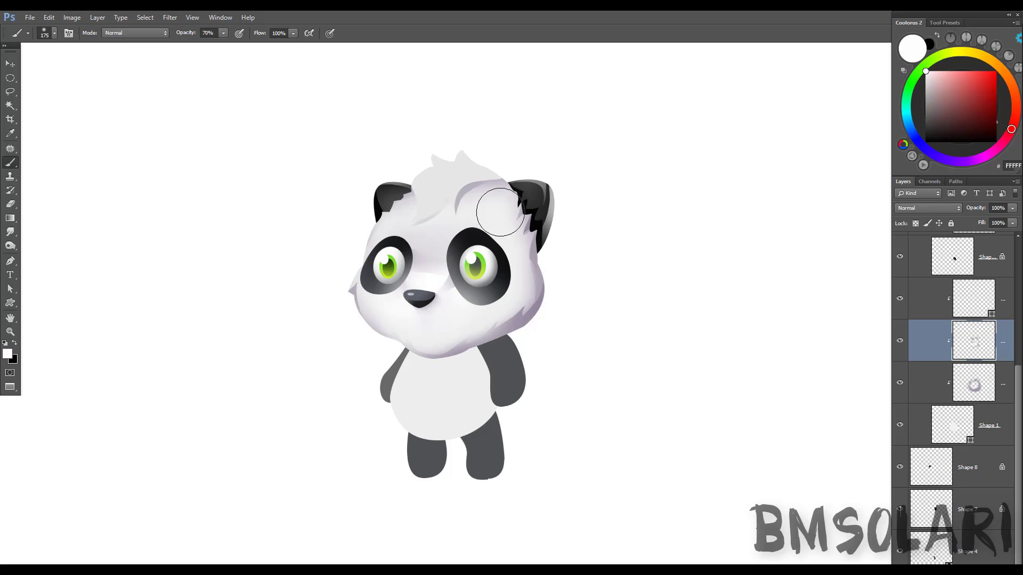
{"action": "left_click", "coordinate": [480, 209]}
{"action": "left_click_drag", "start_coordinate": [480, 209], "coordinate": [405, 229]}
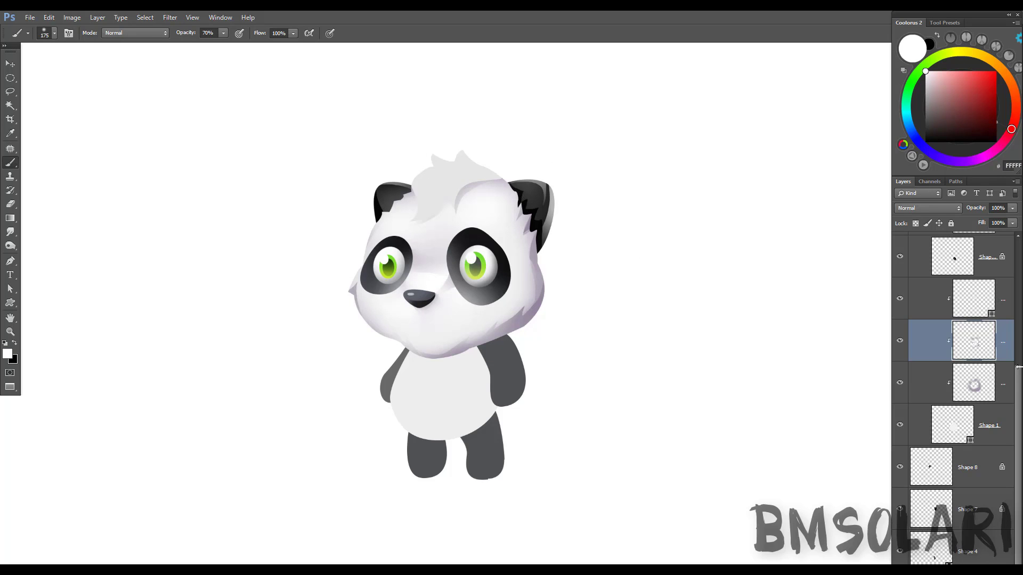
{"action": "scroll", "coordinate": [954, 373], "scroll_direction": "up", "scroll_amount": 1}
- Shade the lassoed forehead tuft with sampled lavender grey, then reset the colour to white
{"action": "left_click", "coordinate": [900, 461]}
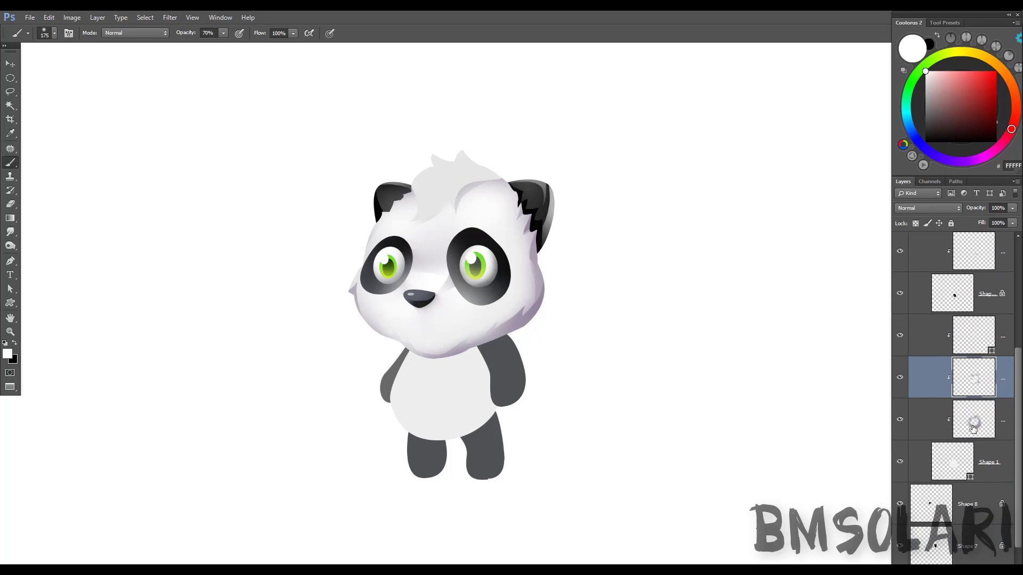
{"action": "left_click", "coordinate": [900, 336]}
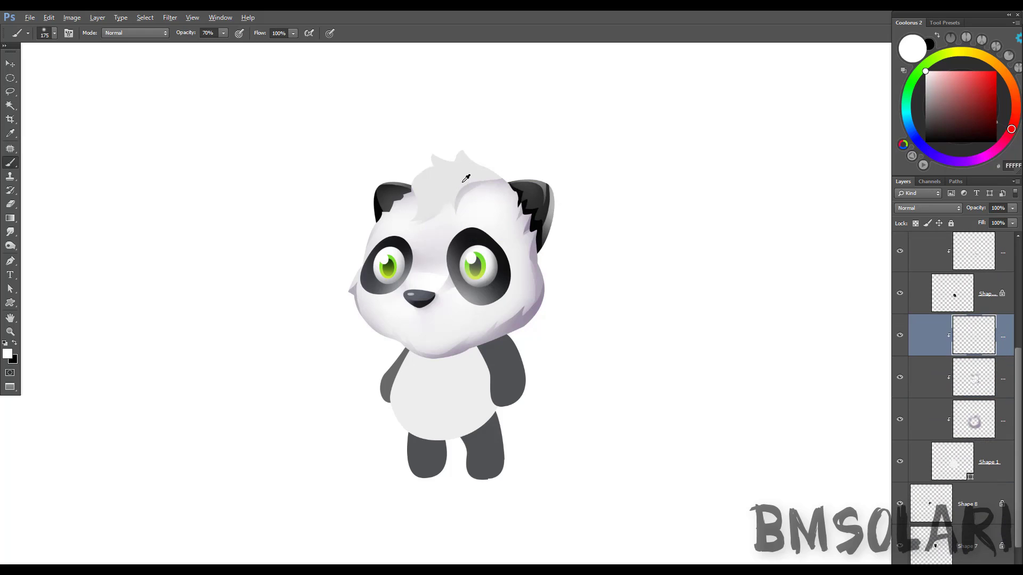
{"action": "left_click", "coordinate": [463, 200], "text": "alt"}
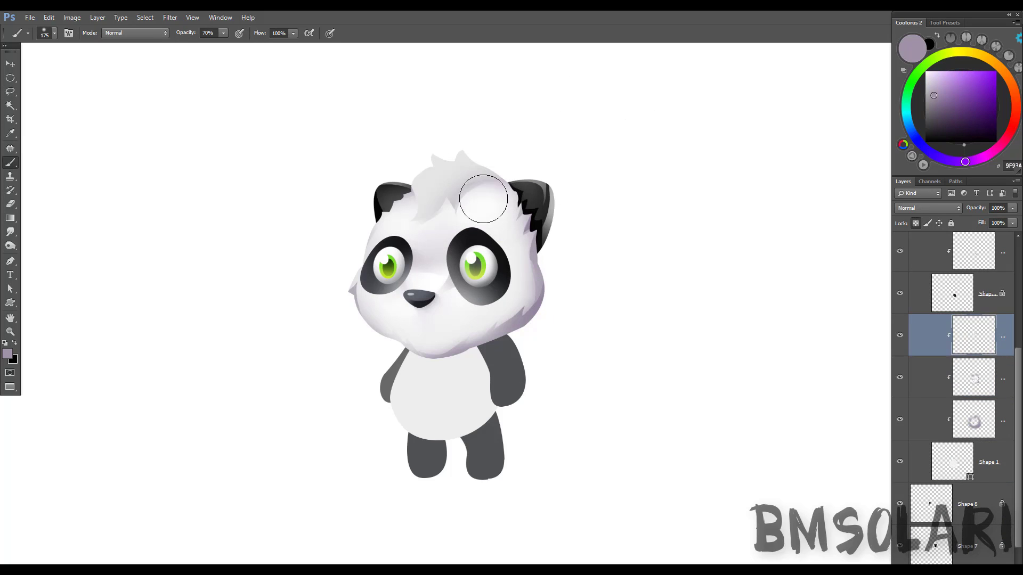
{"action": "key", "text": "l"}
{"action": "left_click_drag", "start_coordinate": [413, 228], "coordinate": [446, 173]}
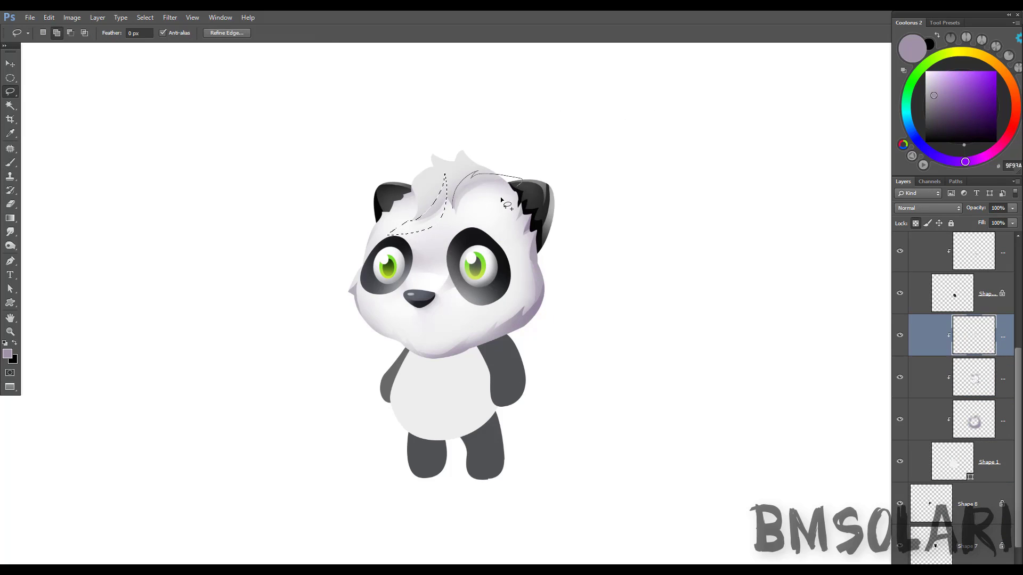
{"action": "key", "text": "ctrl+d"}
{"action": "key", "text": "b"}
{"action": "left_click", "coordinate": [427, 148], "text": "alt"}
{"action": "key", "text": "l"}
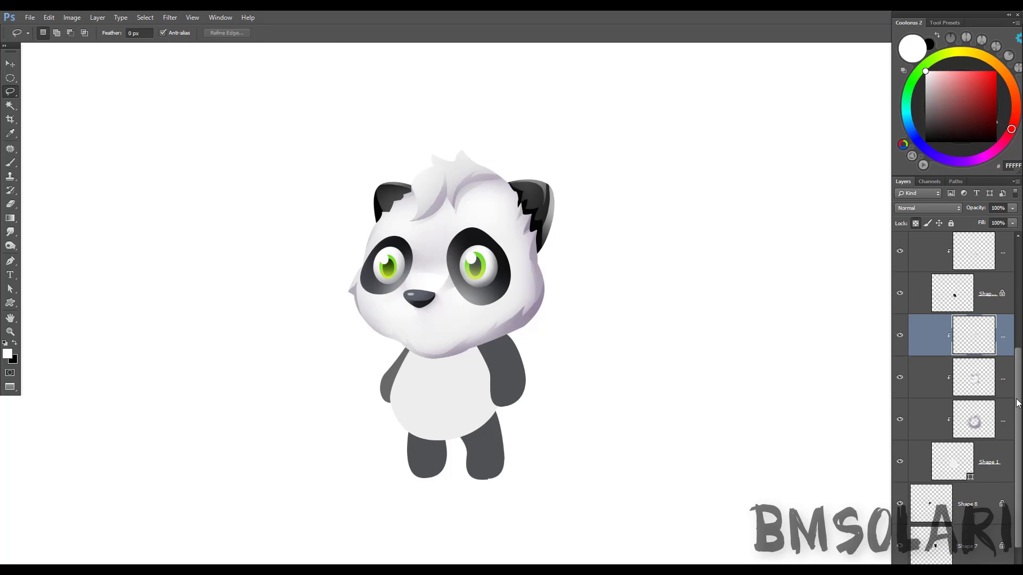
{"action": "scroll", "coordinate": [978, 523], "scroll_direction": "down", "scroll_amount": 5}
{"action": "scroll", "coordinate": [978, 480], "scroll_direction": "down", "scroll_amount": 1}
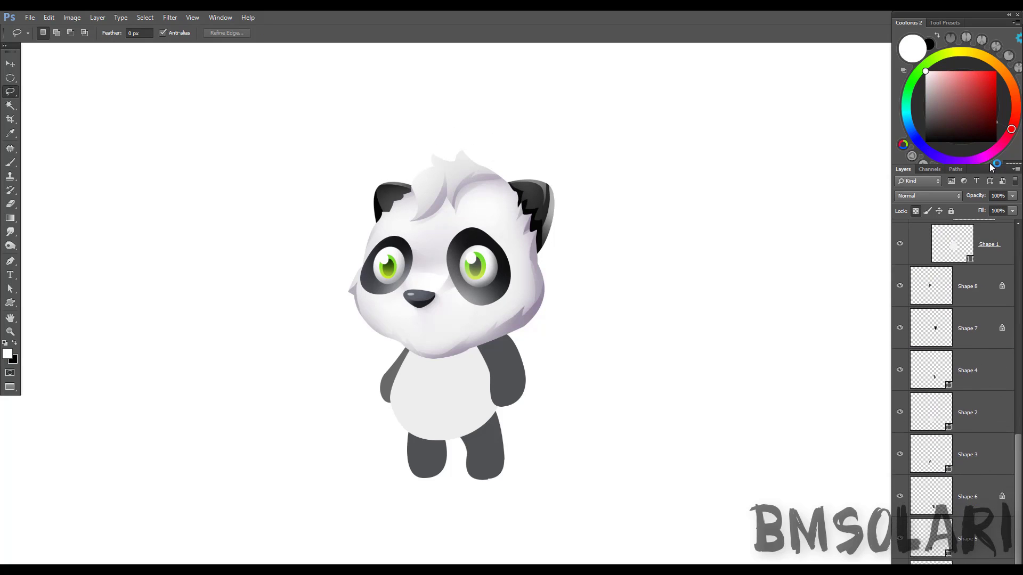
{"action": "left_click_drag", "start_coordinate": [953, 177], "coordinate": [954, 88]}
- Darken the Background layer to grey by lowering Hue/Saturation lightness
{"action": "left_click", "coordinate": [975, 550]}
{"action": "key", "text": "ctrl+u"}
{"action": "left_click_drag", "start_coordinate": [777, 218], "coordinate": [745, 223]}
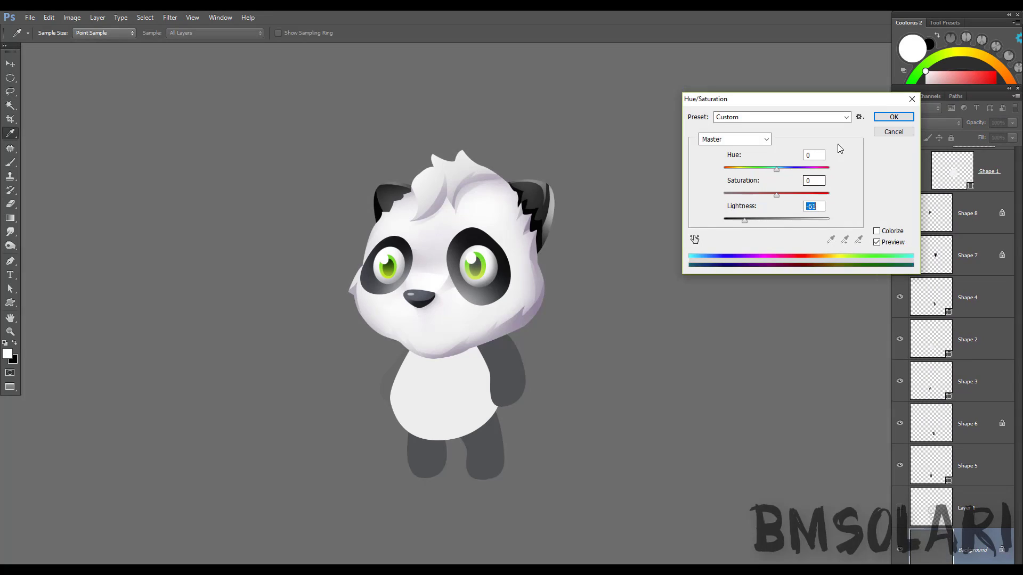
{"action": "key", "text": "Return"}
- Lasso the tip of the hair tuft on the head shading layer and brush it white
{"action": "scroll", "coordinate": [959, 373], "scroll_direction": "up", "scroll_amount": 5}
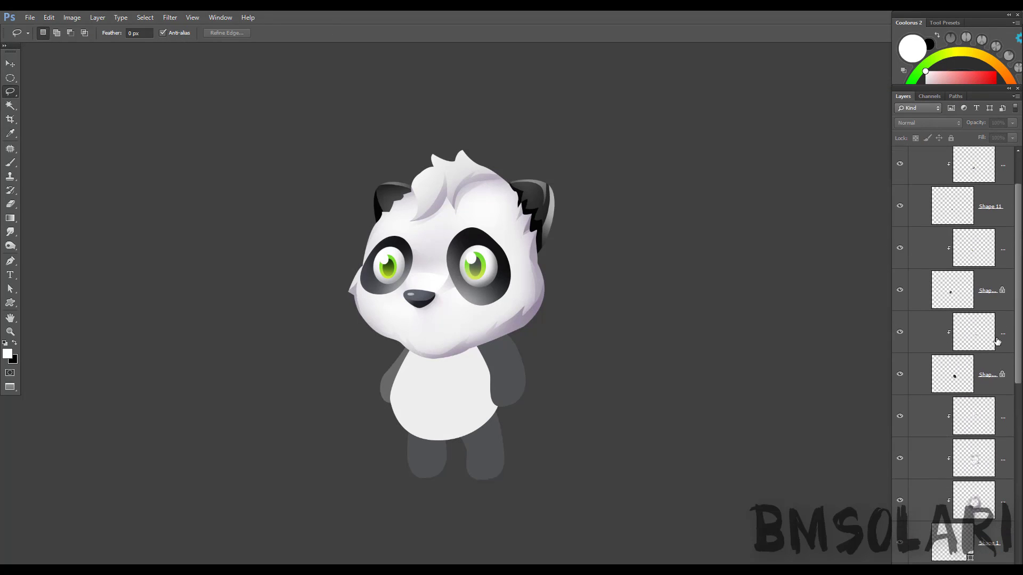
{"action": "left_click", "coordinate": [975, 416]}
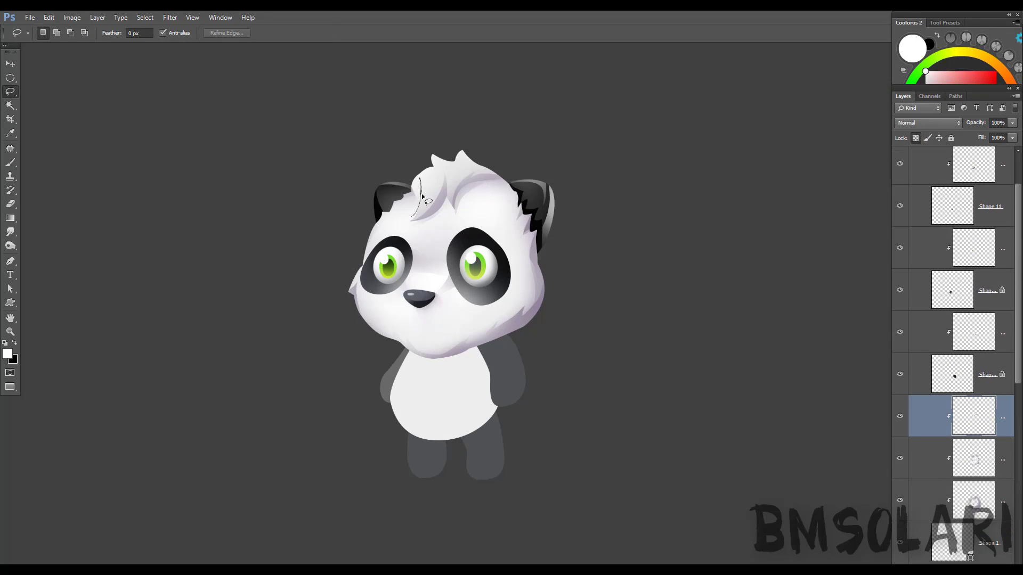
{"action": "mouse_move", "coordinate": [427, 150]}
{"action": "left_mouse_down"}
{"action": "mouse_move", "coordinate": [453, 167]}
{"action": "mouse_move", "coordinate": [468, 144]}
{"action": "left_mouse_up"}
{"action": "key", "text": "b"}
{"action": "key", "text": "l"}
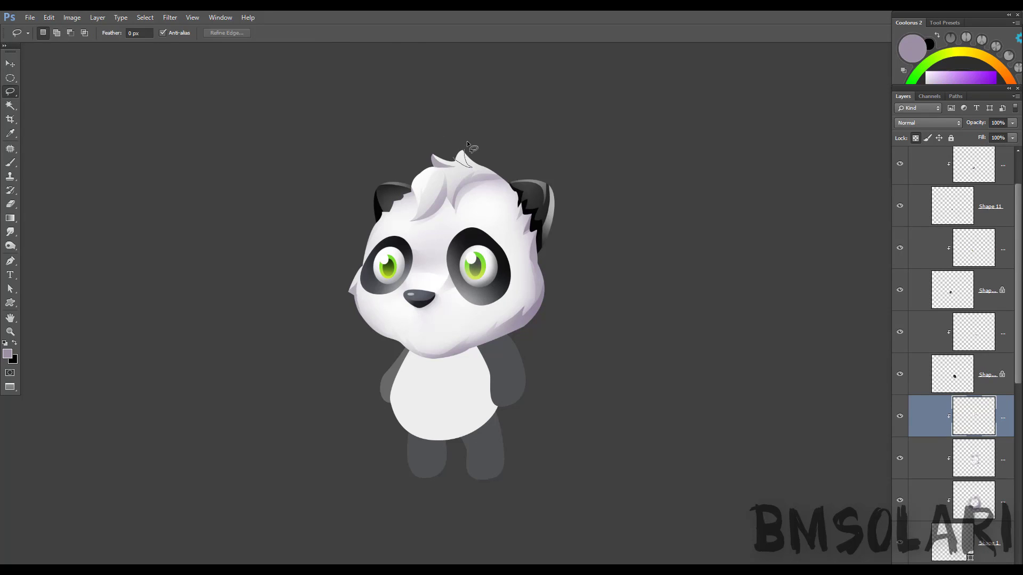
{"action": "key", "text": "ctrl+d"}
{"action": "key", "text": "z"}
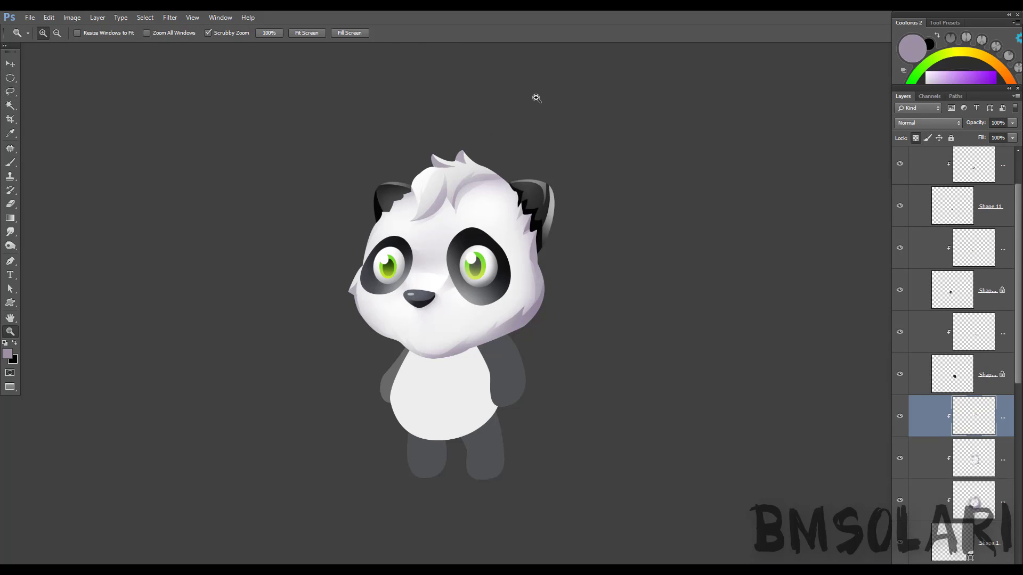
- Lasso the hair tuft and paint white strands inside it
{"action": "key", "text": "b"}
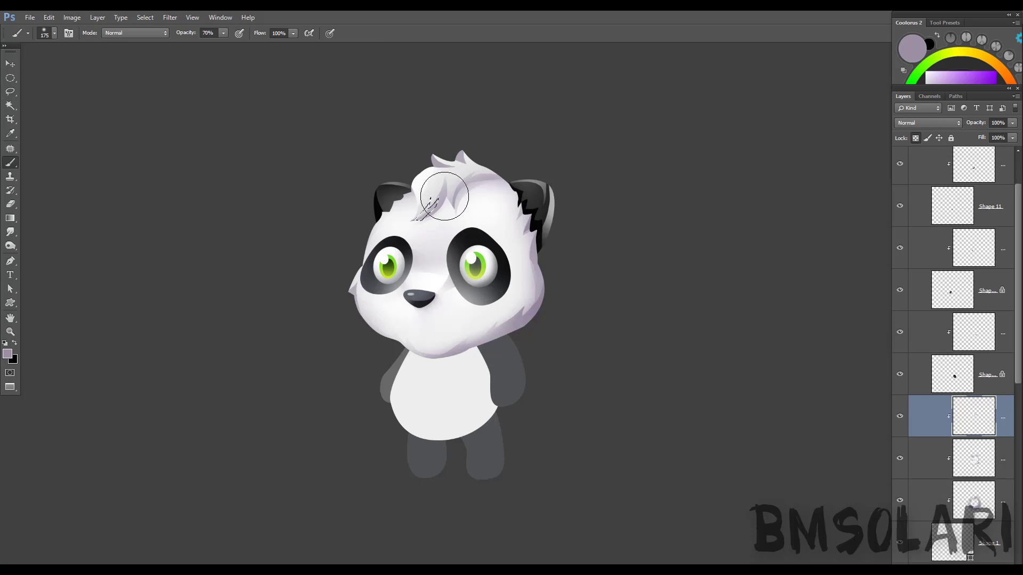
{"action": "key", "text": "l"}
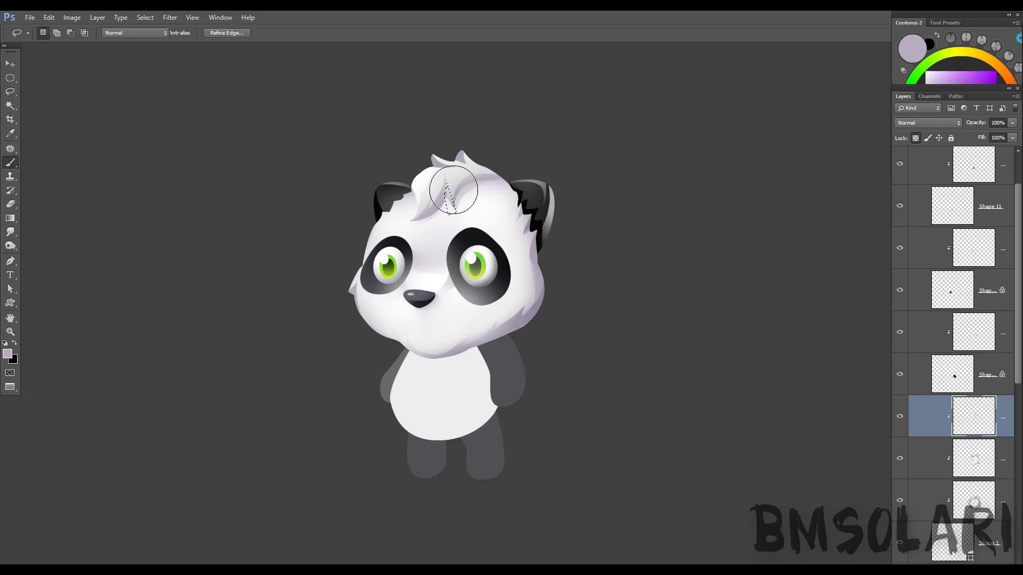
{"action": "mouse_move", "coordinate": [433, 169]}
{"action": "left_mouse_down"}
{"action": "mouse_move", "coordinate": [424, 204]}
{"action": "mouse_move", "coordinate": [451, 197]}
{"action": "left_mouse_up"}
{"action": "key", "text": "b"}
{"action": "left_click", "coordinate": [426, 190], "text": "alt"}
{"action": "key", "text": "ctrl+d"}
{"action": "key", "text": "l"}
{"action": "key", "text": "b"}
{"action": "key", "text": "ctrl+d"}
{"action": "key", "text": "l"}
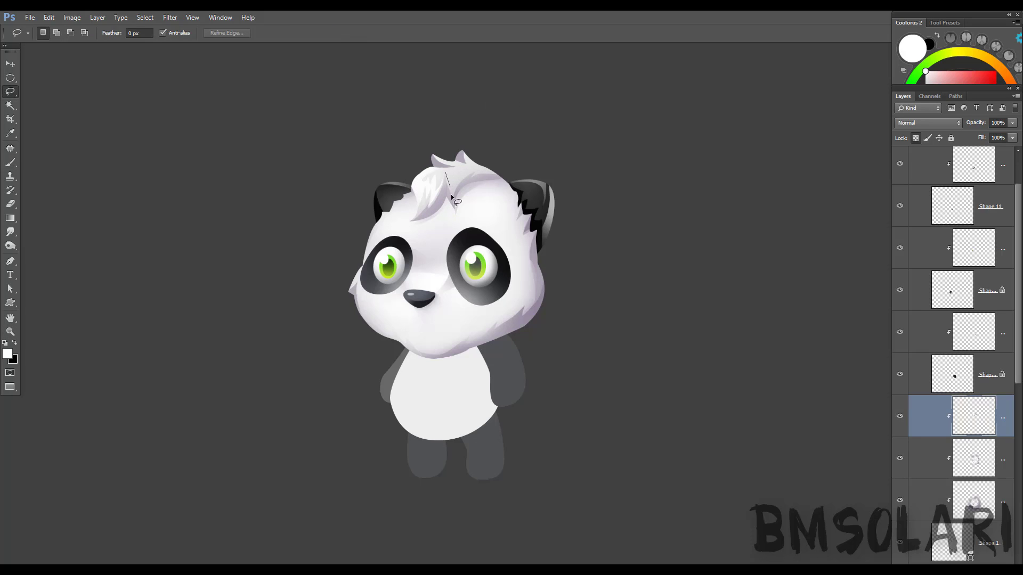
- Shade the hair strand over the left ear with light purple
{"action": "key", "text": "z"}
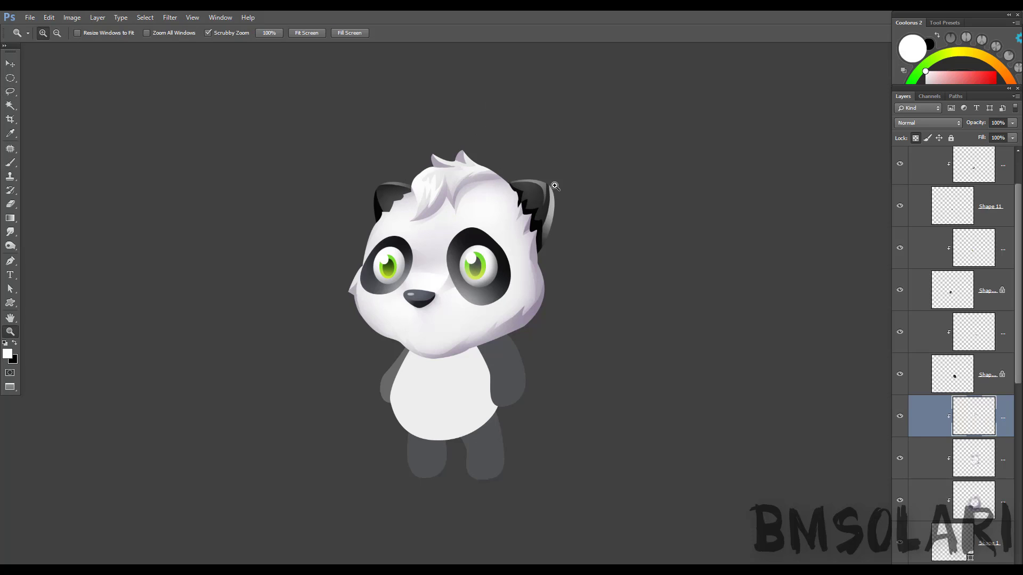
{"action": "key", "text": "l"}
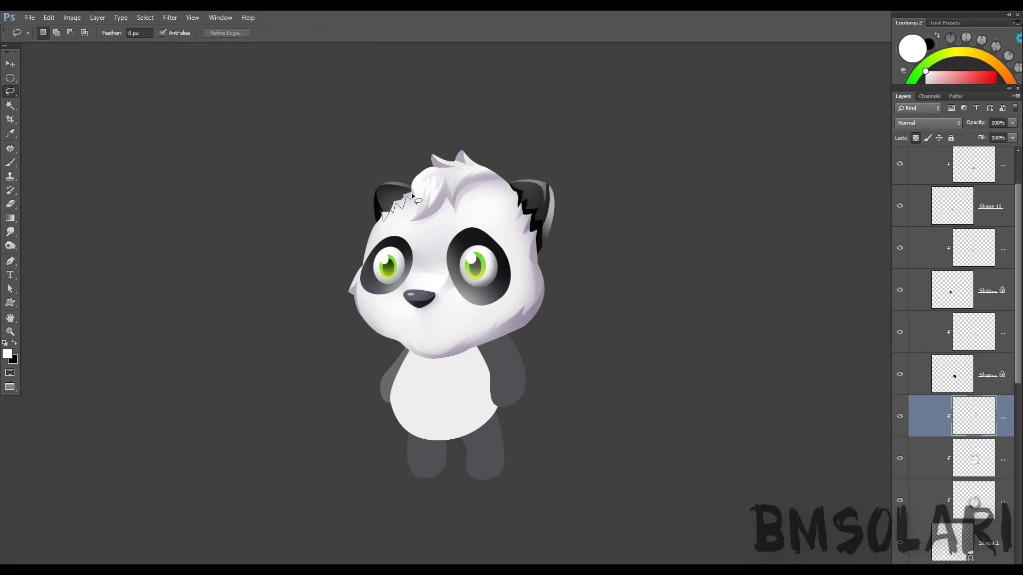
{"action": "left_click_drag", "start_coordinate": [413, 197], "coordinate": [419, 194]}
{"action": "key", "text": "b"}
{"action": "left_click", "coordinate": [395, 196], "text": "alt"}
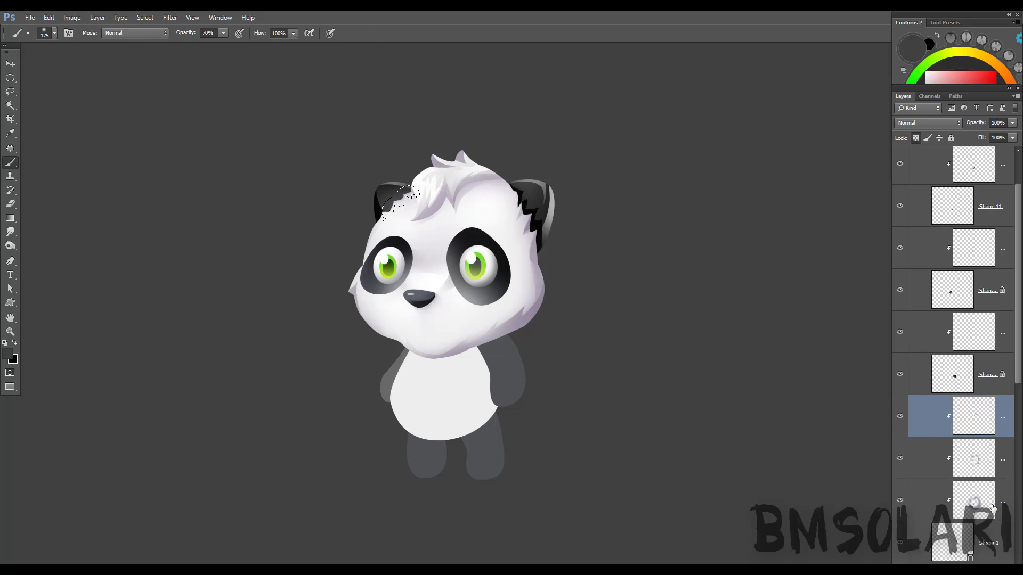
{"action": "left_click", "coordinate": [980, 459]}
{"action": "left_click", "coordinate": [450, 201], "text": "alt"}
{"action": "left_click_drag", "start_coordinate": [407, 194], "coordinate": [392, 208]}
{"action": "key", "text": "z"}
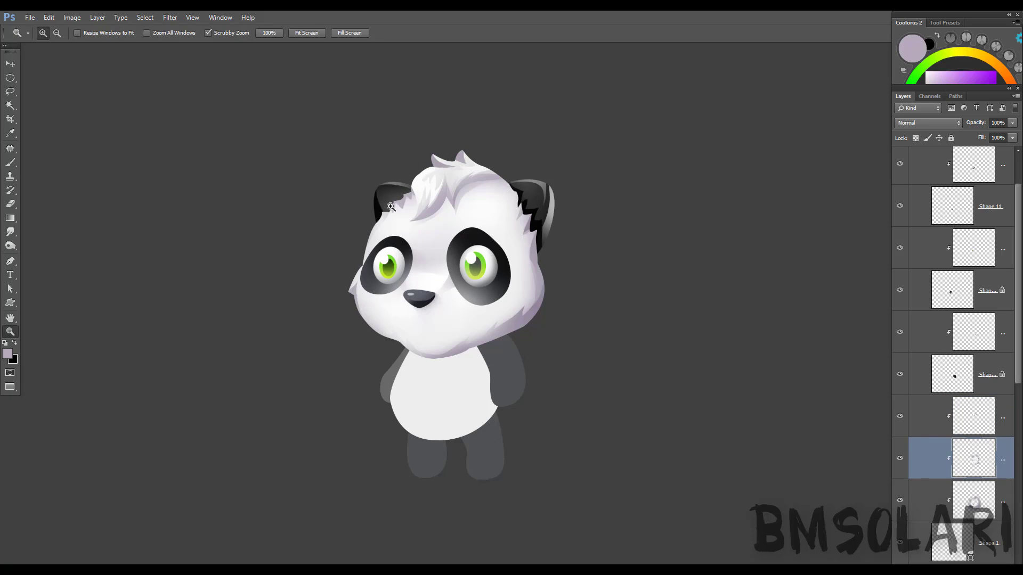
{"action": "key", "text": "b"}
{"action": "left_click", "coordinate": [407, 213], "text": "alt"}
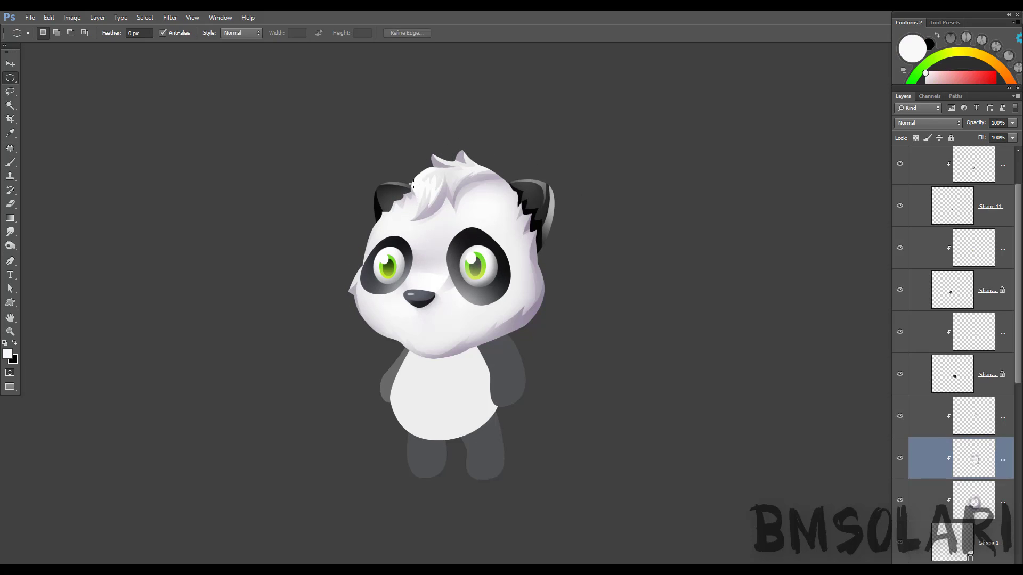
- Paint white highlights along the hair on top of the head
{"action": "key", "text": "l"}
{"action": "left_click_drag", "start_coordinate": [413, 193], "coordinate": [462, 149]}
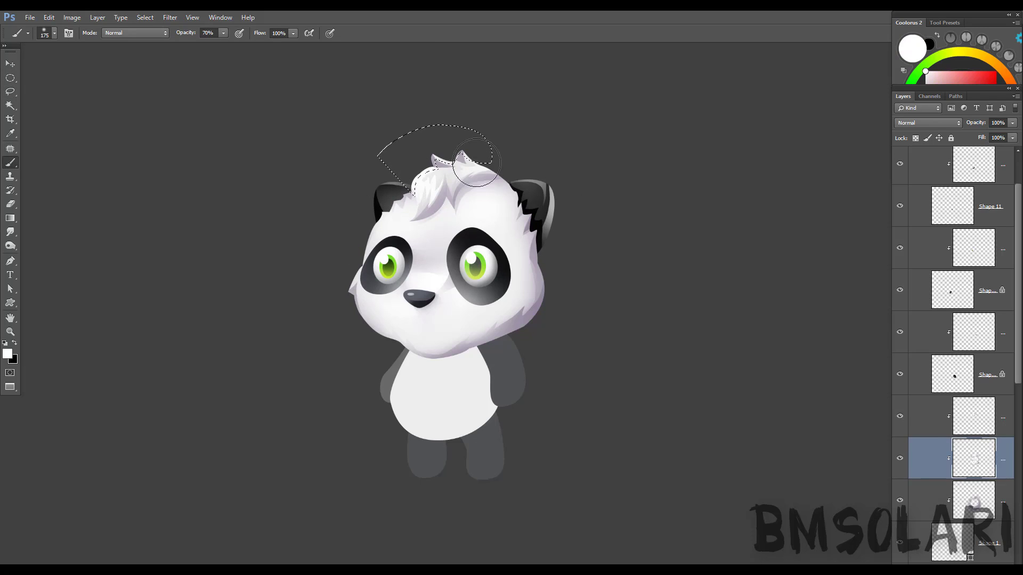
{"action": "key", "text": "alt+bracketright"}
{"action": "key", "text": "ctrl+d"}
{"action": "key", "text": "z"}
{"action": "key", "text": "l"}
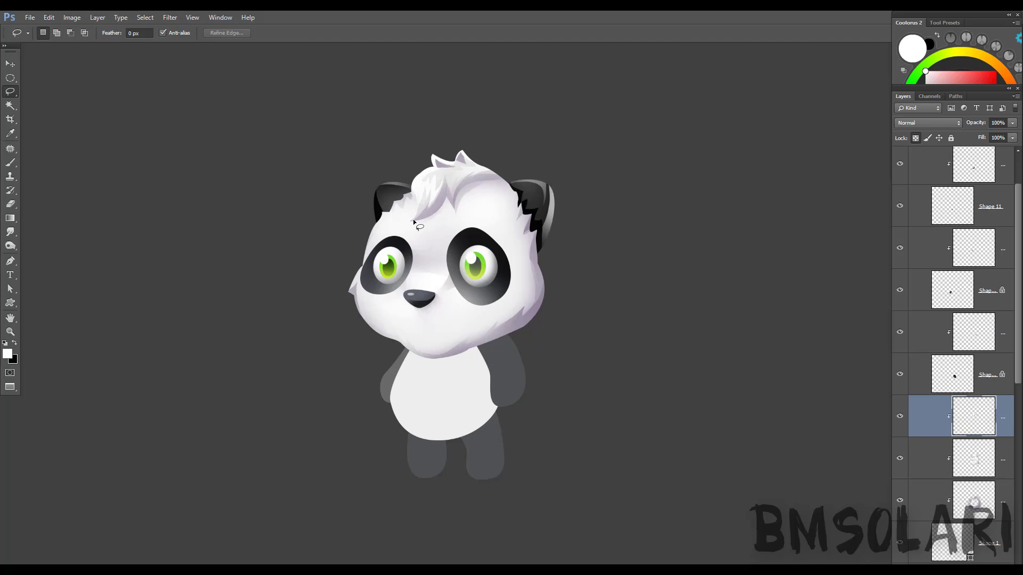
- Select the forehead hair and darken it slightly with Curves
{"action": "left_click_drag", "start_coordinate": [437, 220], "coordinate": [451, 229]}
{"action": "left_click_drag", "start_coordinate": [453, 177], "coordinate": [479, 227]}
{"action": "key", "text": "ctrl+m"}
{"action": "left_click_drag", "start_coordinate": [747, 223], "coordinate": [753, 233]}
{"action": "key", "text": "Return"}
{"action": "key", "text": "b"}
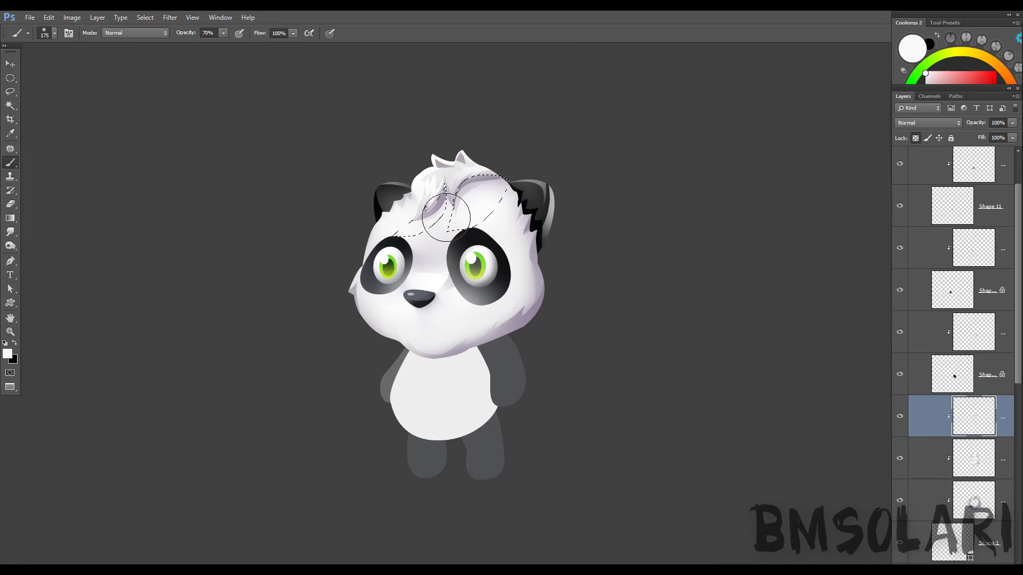
{"action": "key", "text": "z"}
{"action": "key", "text": "ctrl+d"}
{"action": "key", "text": "ctrl+minus"}
{"action": "key", "text": "ctrl+plus"}
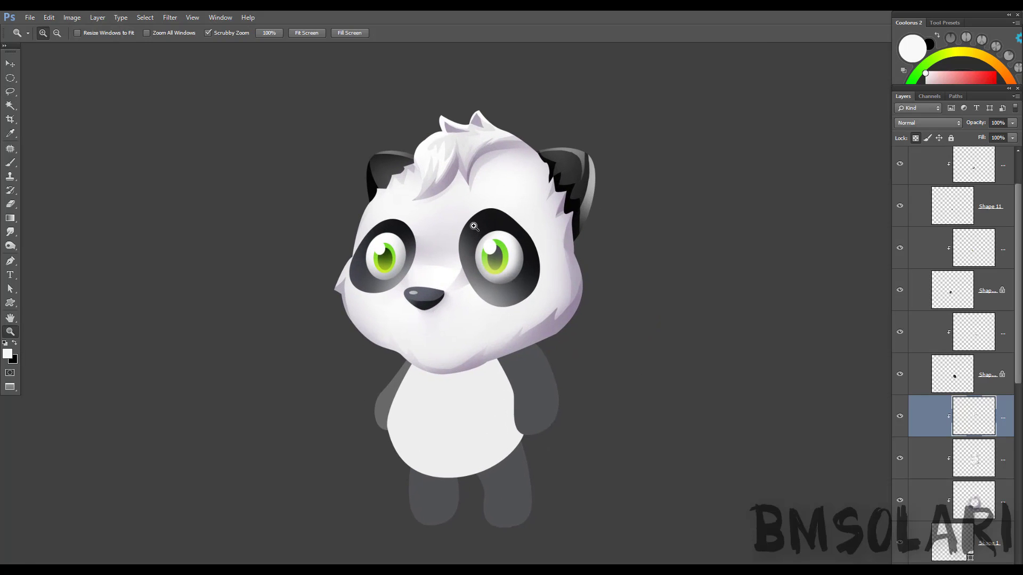
- Zoom in and fill lasso-drawn white fur tufts along the cheek edge
{"action": "left_click", "coordinate": [948, 542]}
{"action": "key", "text": "l"}
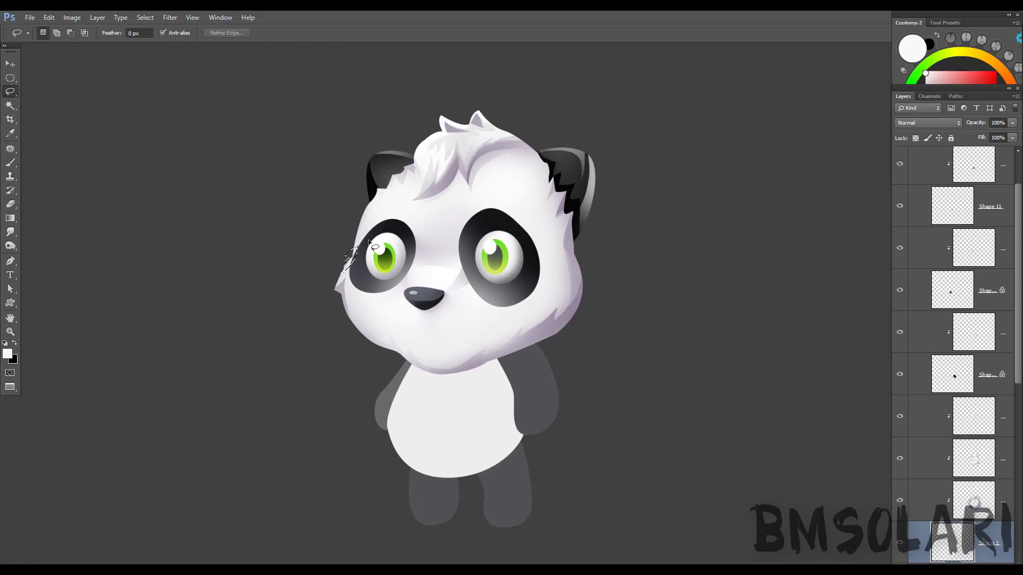
{"action": "left_click_drag", "start_coordinate": [373, 246], "coordinate": [356, 237]}
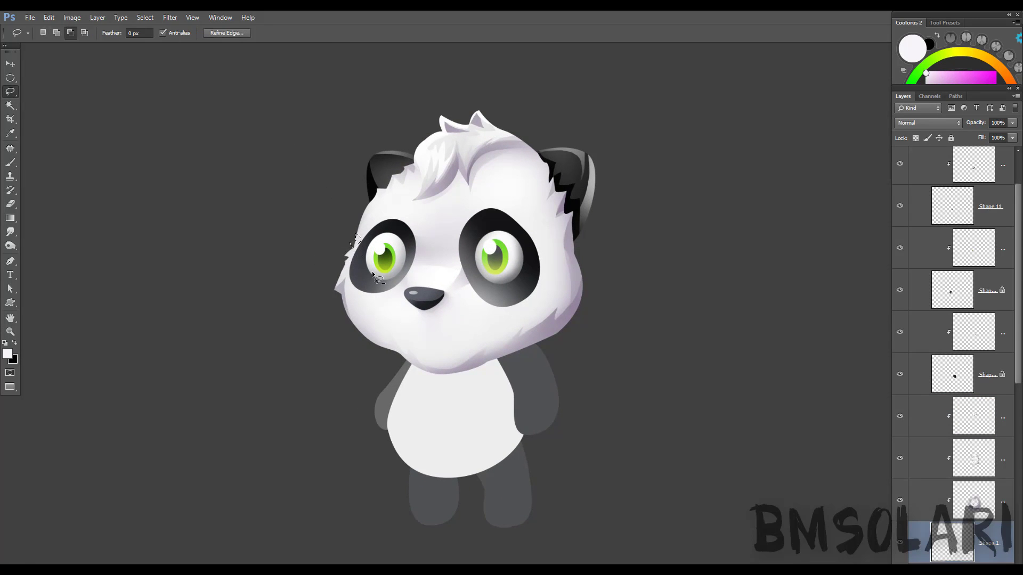
{"action": "key", "text": "ctrl+d"}
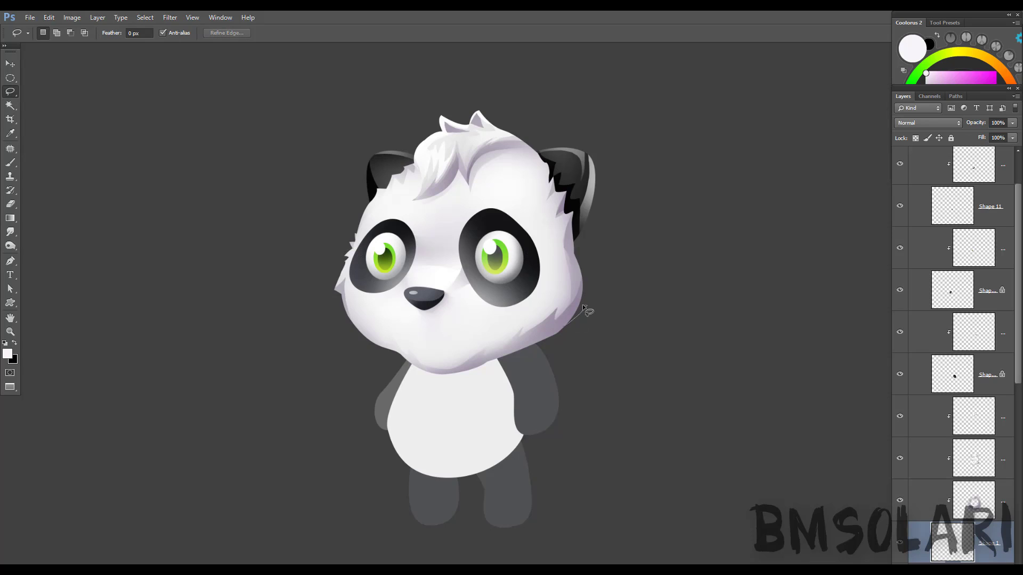
{"action": "left_click_drag", "start_coordinate": [575, 307], "coordinate": [578, 314]}
{"action": "key", "text": "alt+BackSpace"}
{"action": "key", "text": "ctrl+d"}
- Fill more white fur tufts on the upper cheek and along the chin
{"action": "left_click_drag", "start_coordinate": [574, 254], "coordinate": [578, 248]}
{"action": "key", "text": "alt+BackSpace"}
{"action": "key", "text": "ctrl+d"}
{"action": "left_click_drag", "start_coordinate": [396, 352], "coordinate": [402, 362]}
{"action": "key", "text": "alt+BackSpace"}
{"action": "key", "text": "ctrl+d"}
{"action": "left_click_drag", "start_coordinate": [516, 354], "coordinate": [519, 358]}
{"action": "key", "text": "alt+BackSpace"}
{"action": "key", "text": "ctrl+d"}
- Sample the ear's dark grey with a smaller soft brush on the clipped shading layer
{"action": "key", "text": "alt+bracketright"}
{"action": "key", "text": "alt+bracketright"}
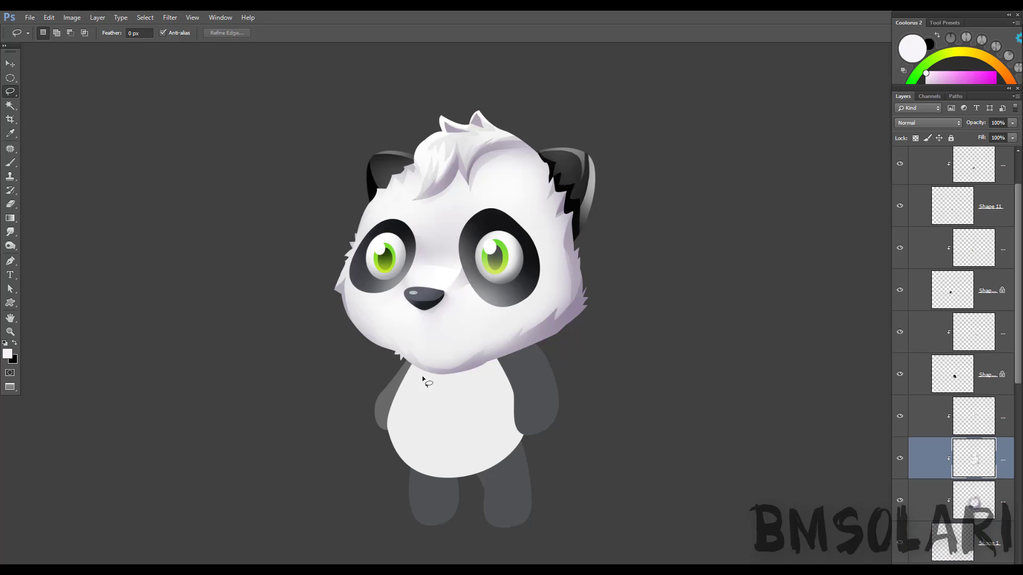
{"action": "key", "text": "b"}
{"action": "left_click", "coordinate": [540, 339], "text": "alt"}
{"action": "key", "text": "ctrl+d"}
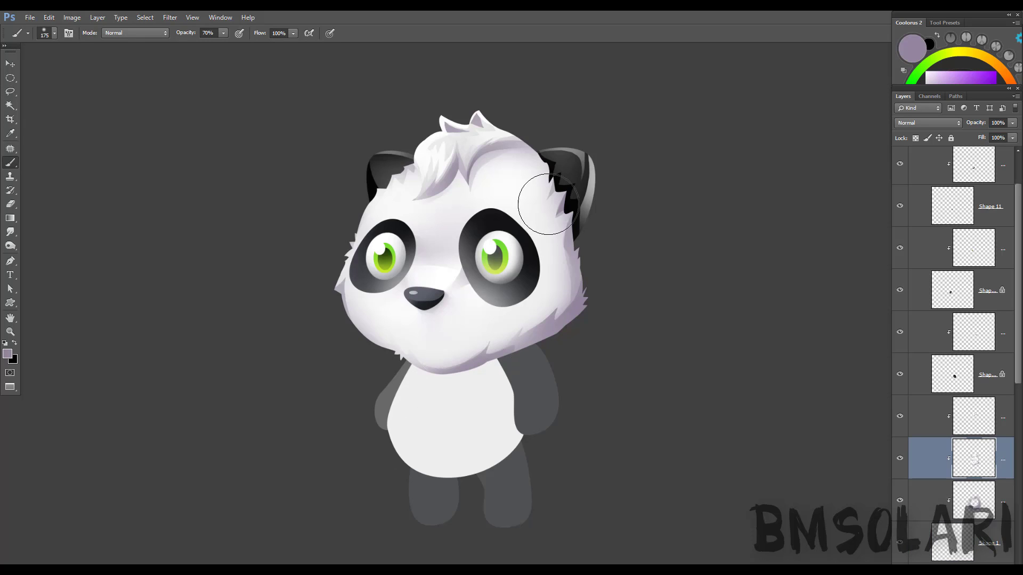
{"action": "left_click", "coordinate": [574, 189], "text": "alt"}
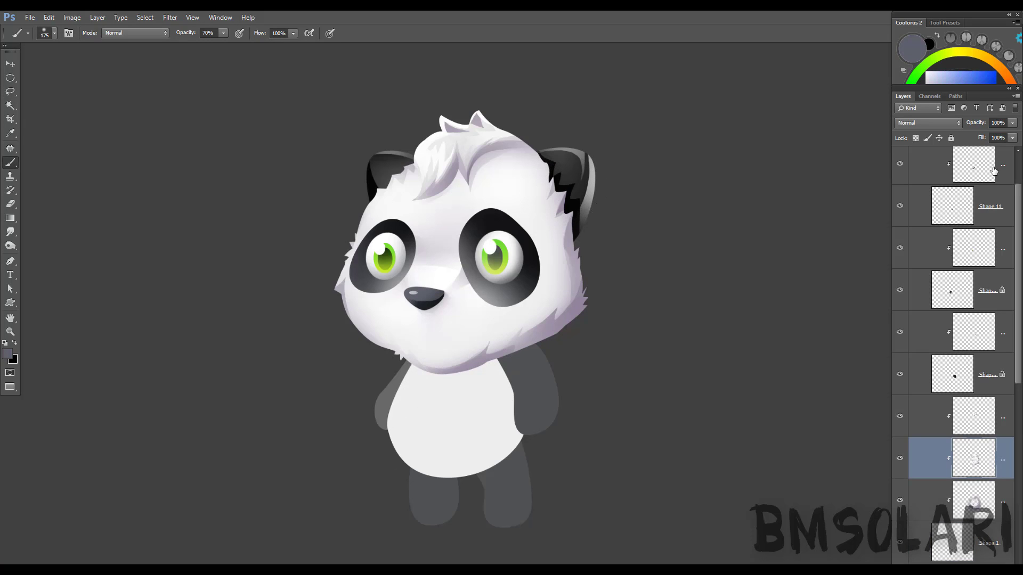
{"action": "left_click", "coordinate": [919, 173]}
{"action": "key", "text": "bracketleft"}
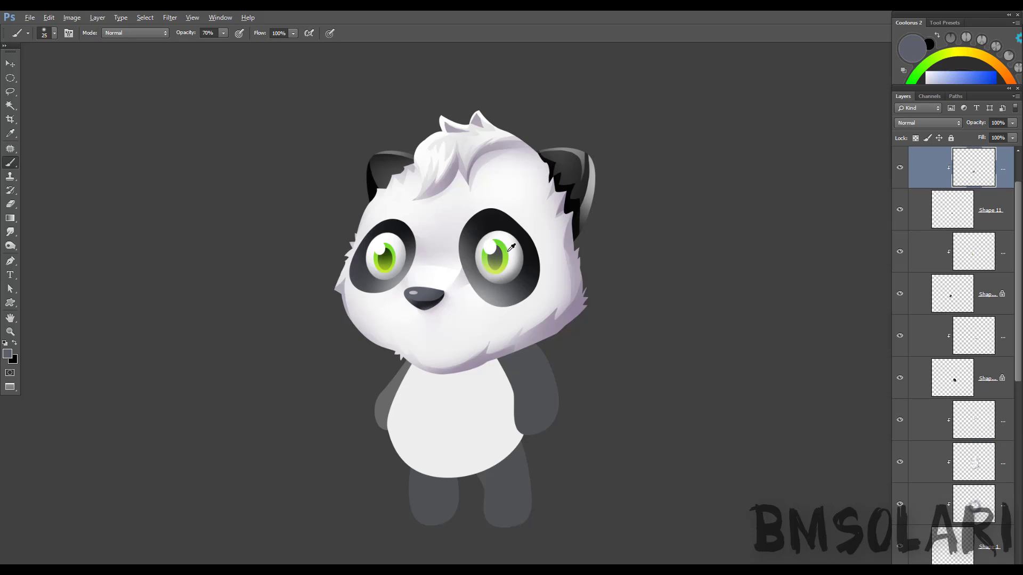
- Paint a green glow, sampled from the iris, along the nose's lower edge
{"action": "left_click", "coordinate": [510, 247], "text": "alt"}
{"action": "left_click_drag", "start_coordinate": [439, 301], "coordinate": [422, 315]}
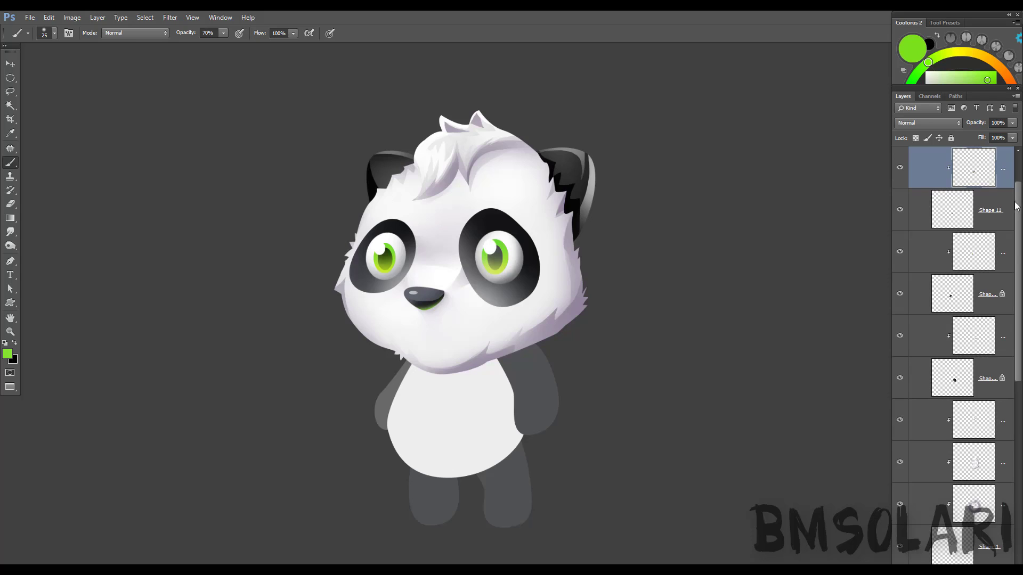
{"action": "scroll", "coordinate": [1015, 207], "scroll_direction": "up", "scroll_amount": 3}
- Draw a mouth path under the nose and paint it purple-grey on a new layer
{"action": "key", "text": "p"}
{"action": "left_click", "coordinate": [393, 316]}
{"action": "left_click_drag", "start_coordinate": [414, 327], "coordinate": [438, 316]}
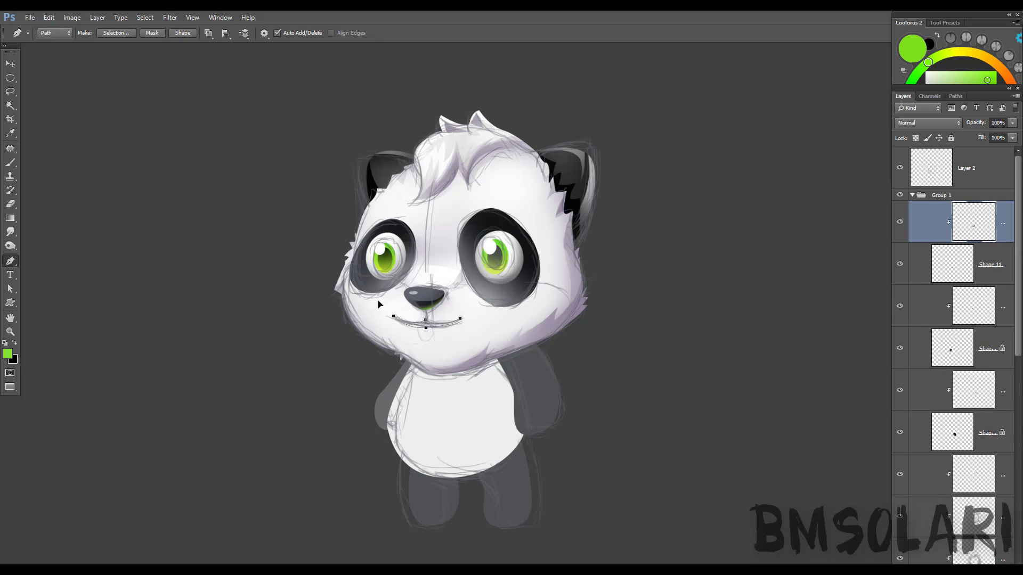
{"action": "key", "text": "ctrl+Return"}
{"action": "left_click", "coordinate": [899, 167]}
{"action": "key", "text": "ctrl+shift+alt+n"}
{"action": "key", "text": "b"}
{"action": "left_click", "coordinate": [415, 316], "text": "alt"}
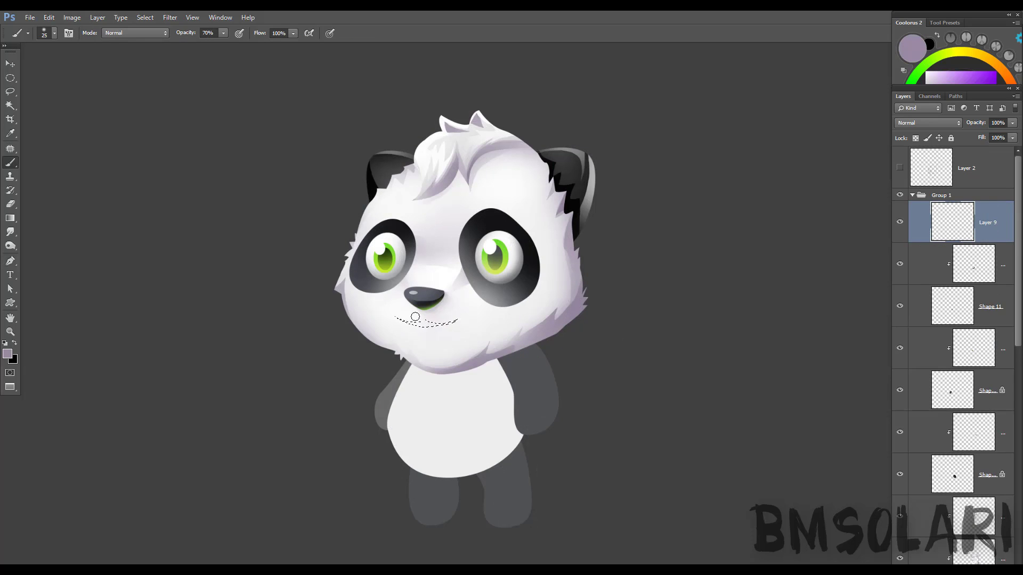
- Zoom in on the mouth and extend its stroke further left
{"action": "key", "text": "z"}
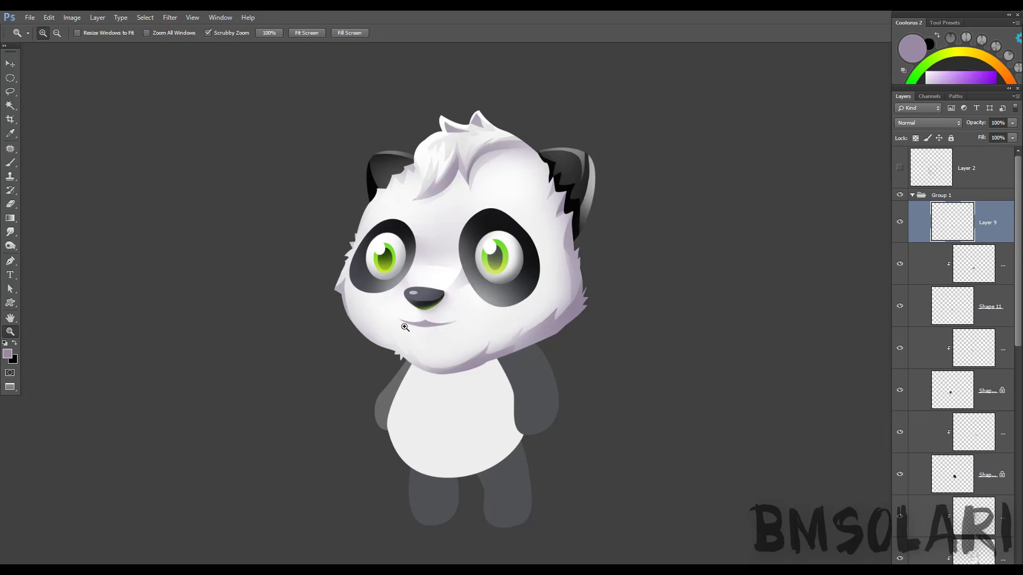
{"action": "left_click", "coordinate": [410, 324]}
{"action": "key", "text": "l"}
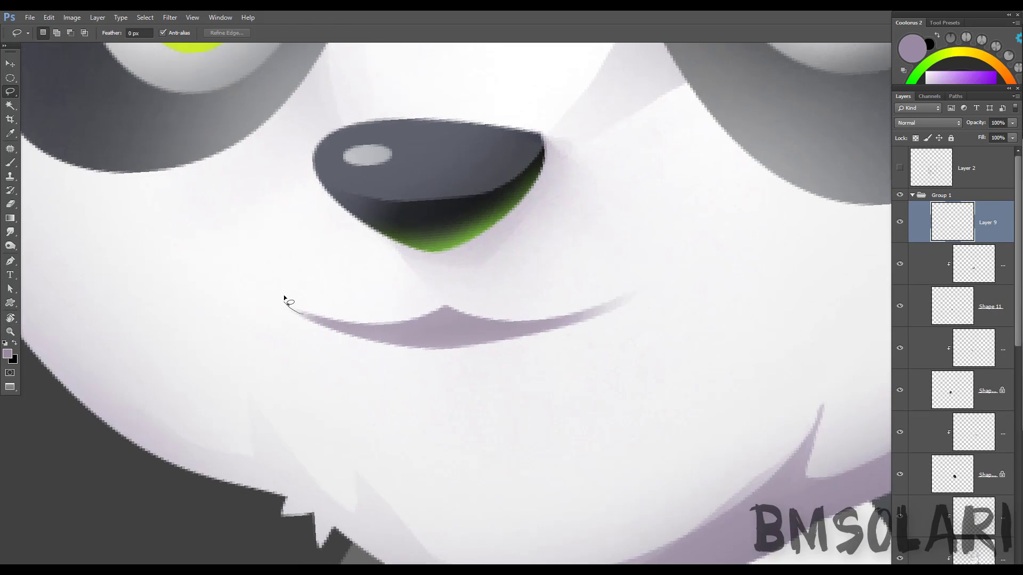
{"action": "key", "text": "b"}
{"action": "left_click_drag", "start_coordinate": [284, 298], "coordinate": [437, 352]}
{"action": "key", "text": "l"}
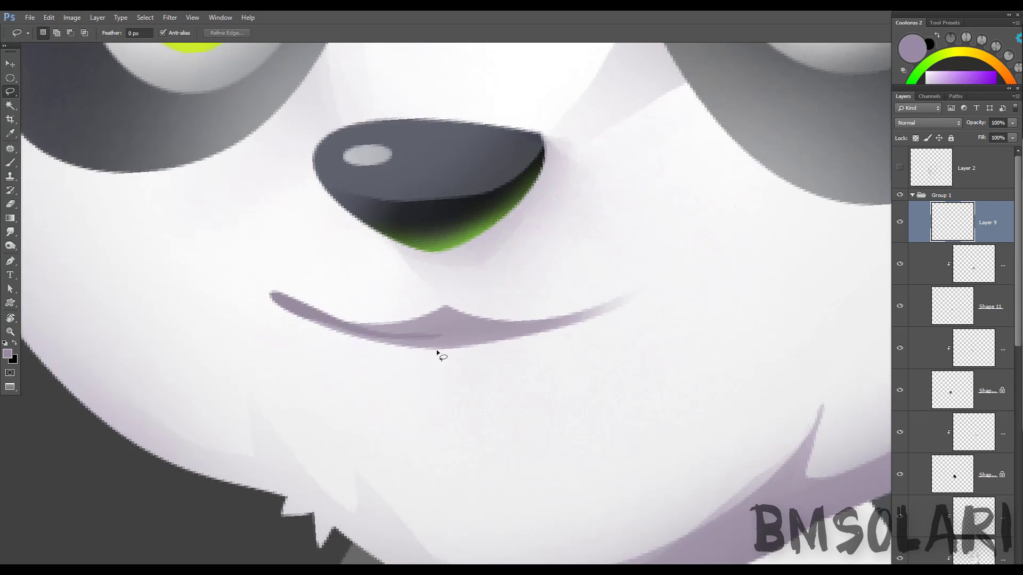
{"action": "key", "text": "ctrl+minus"}
- Select the mouth stroke and Free Transform-rotate it so it sits level
{"action": "left_click_drag", "start_coordinate": [587, 292], "coordinate": [469, 357]}
{"action": "key", "text": "ctrl+0"}
{"action": "key", "text": "v"}
{"action": "key", "text": "ctrl+plus"}
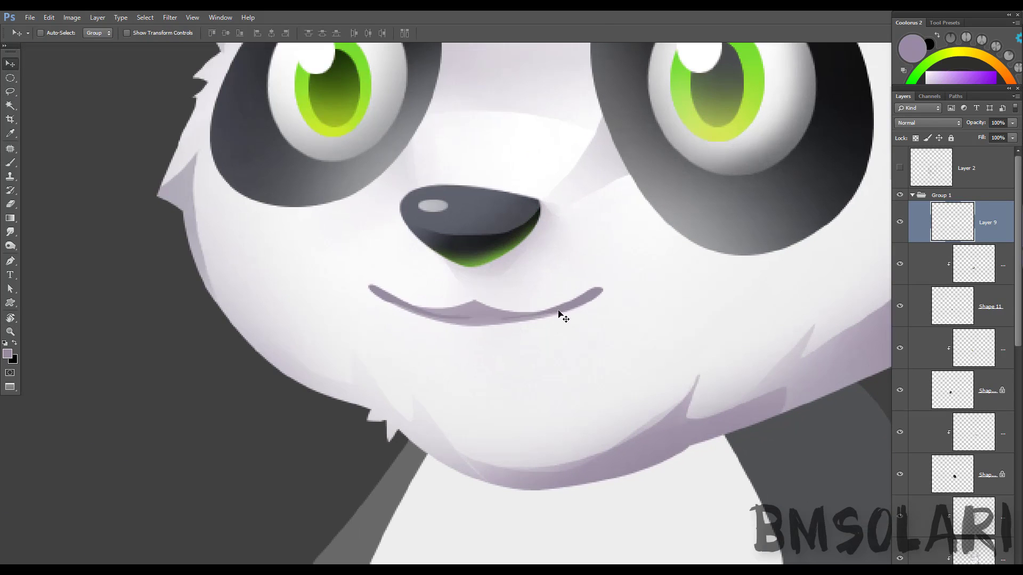
{"action": "key", "text": "ctrl+t"}
{"action": "left_click_drag", "start_coordinate": [528, 297], "coordinate": [521, 313]}
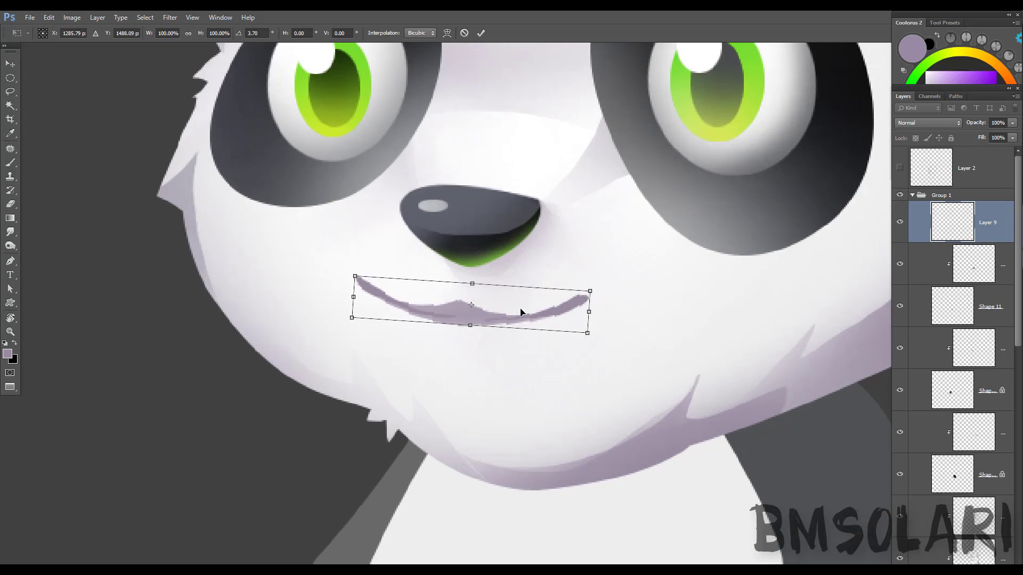
{"action": "key", "text": "Return"}
- Reframe the face and lasso the middle of the lower lip
{"action": "key", "text": "z"}
{"action": "key", "text": "ctrl+0"}
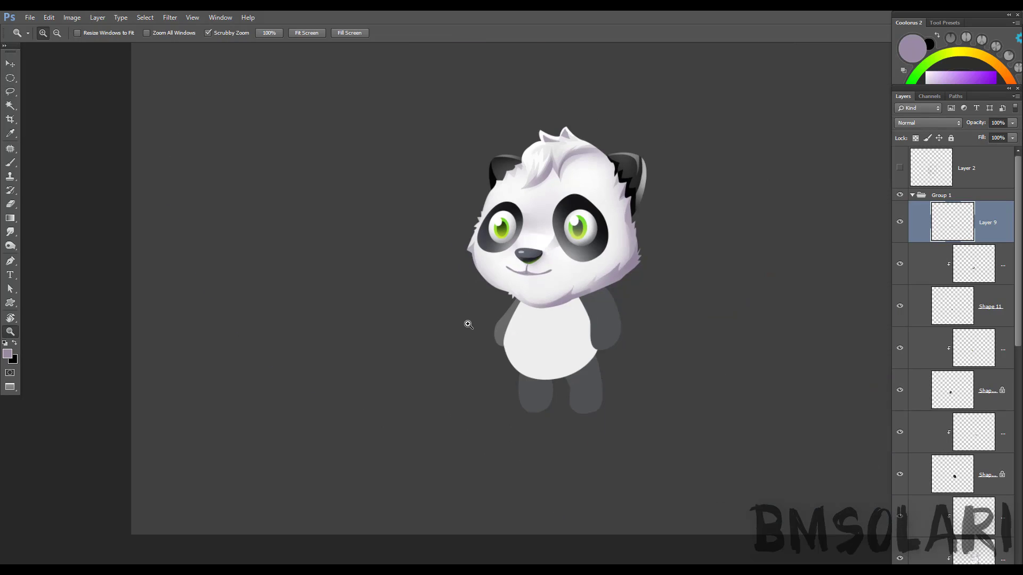
{"action": "key", "text": "ctrl+alt+0"}
{"action": "key", "text": "b"}
{"action": "key", "text": "z"}
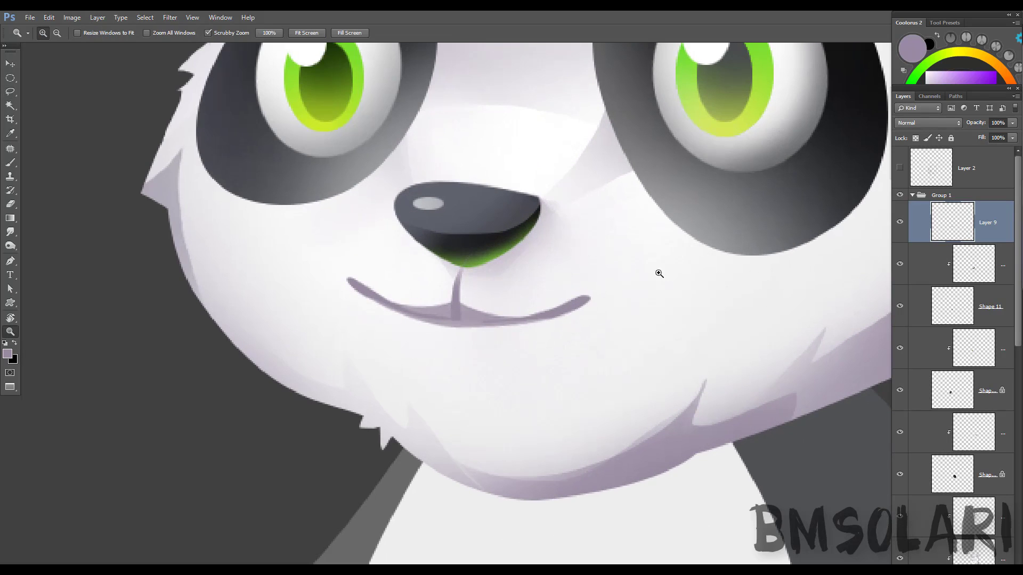
{"action": "left_click_drag", "start_coordinate": [659, 274], "coordinate": [642, 273]}
{"action": "key", "text": "l"}
{"action": "left_click_drag", "start_coordinate": [452, 303], "coordinate": [502, 318]}
{"action": "key", "text": "b"}
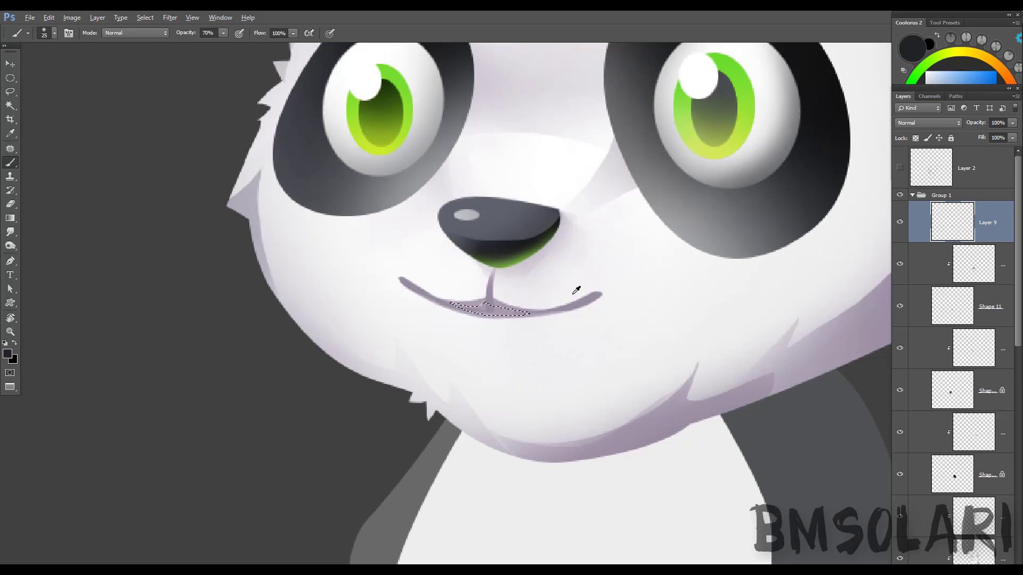
- Choose a darker purple for the lip from the colour wheel
{"action": "left_click_drag", "start_coordinate": [984, 88], "coordinate": [962, 181]}
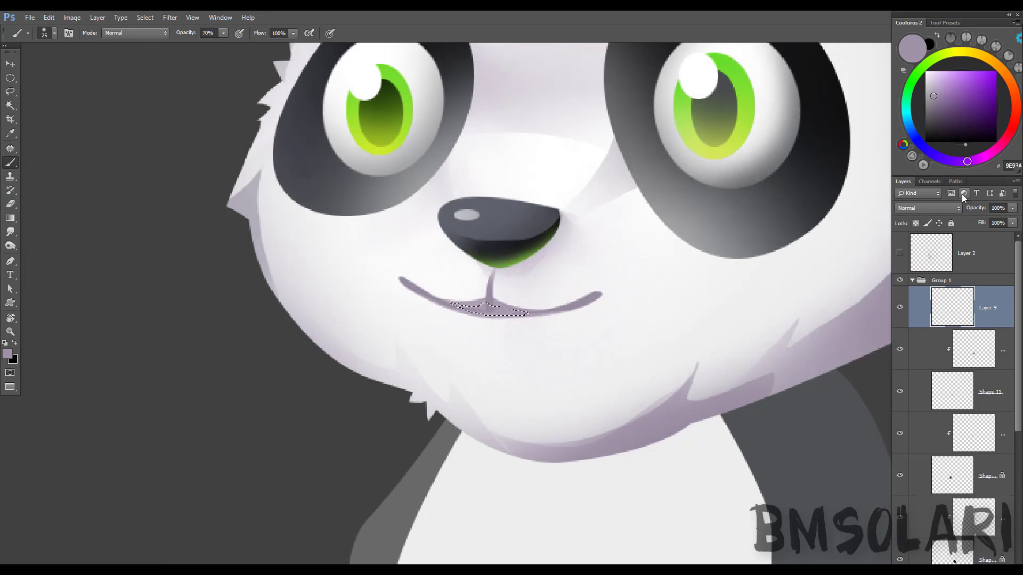
{"action": "scroll", "coordinate": [983, 425], "scroll_direction": "down", "scroll_amount": 10}
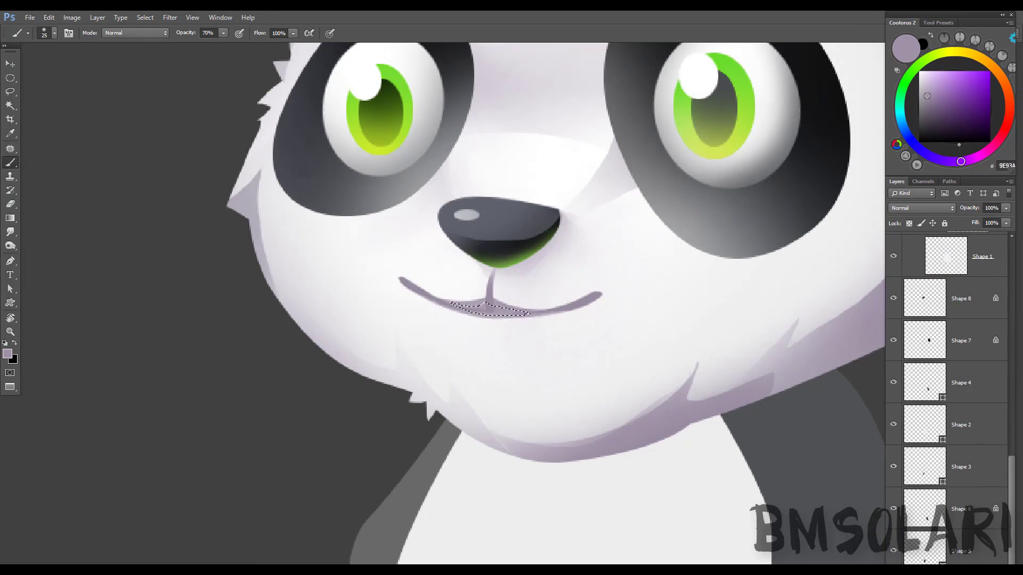
{"action": "left_click", "coordinate": [937, 108]}
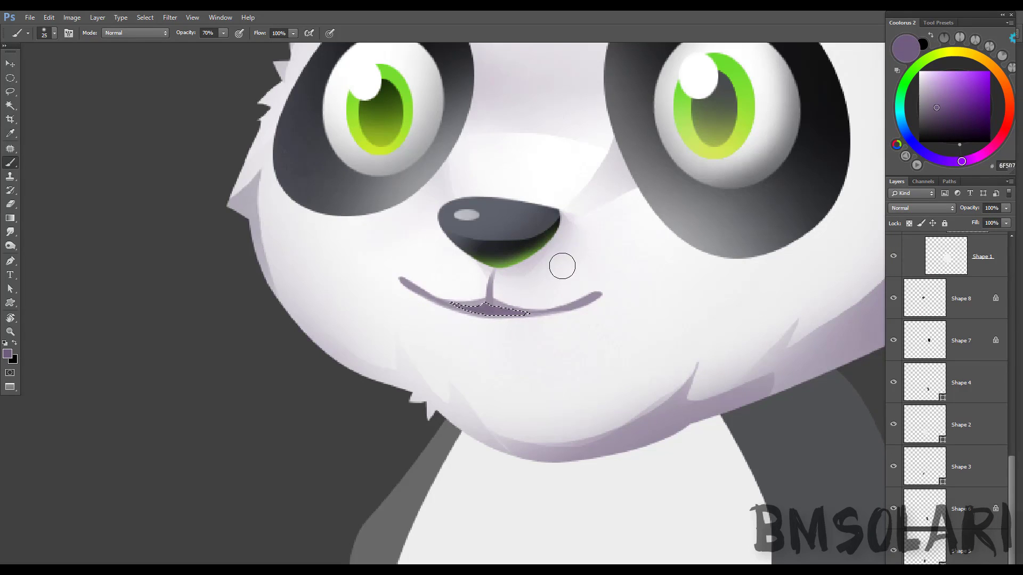
{"action": "key", "text": "z"}
{"action": "mouse_move", "coordinate": [549, 290]}
{"action": "left_mouse_down"}
{"action": "mouse_move", "coordinate": [534, 299]}
{"action": "mouse_move", "coordinate": [545, 299]}
{"action": "left_mouse_up"}
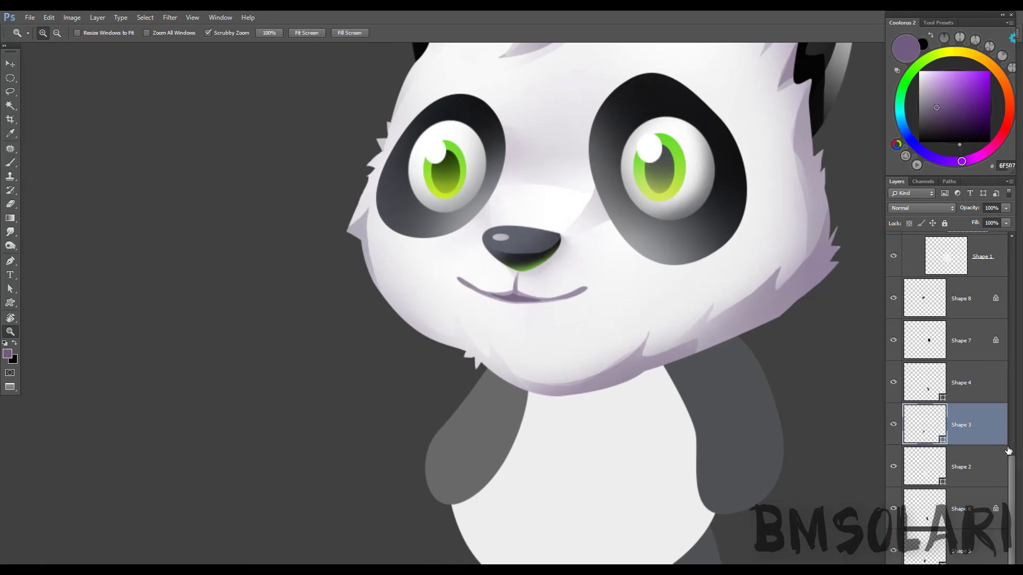
- Shift the nose, nose shading and mouth layers slightly right together
{"action": "scroll", "coordinate": [987, 373], "scroll_direction": "up", "scroll_amount": 5}
{"action": "left_click", "coordinate": [987, 266]}
{"action": "left_click", "coordinate": [931, 346], "text": "ctrl"}
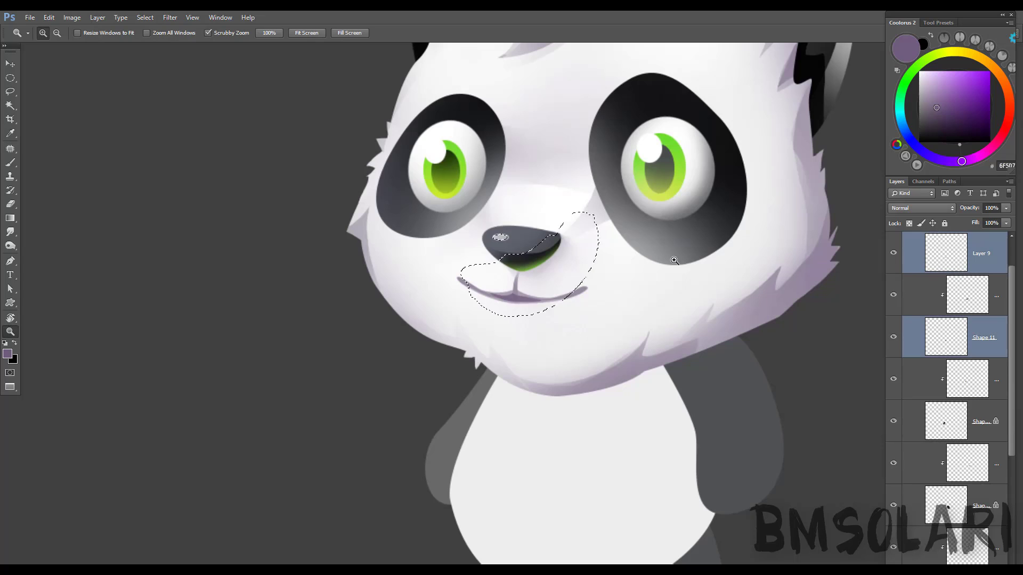
{"action": "left_click", "coordinate": [967, 301], "text": "ctrl"}
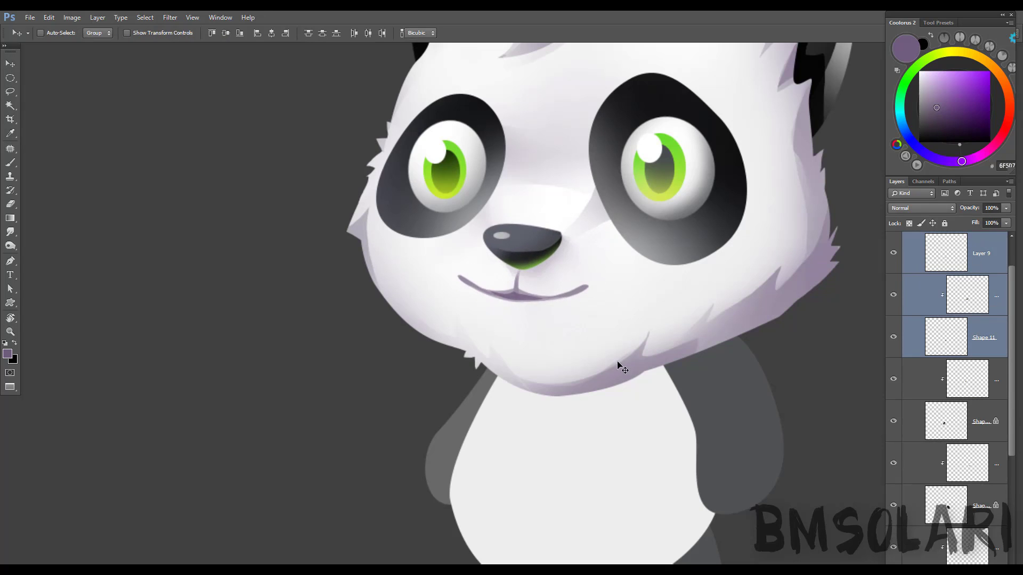
{"action": "key", "text": "ctrl+t"}
{"action": "left_click_drag", "start_coordinate": [593, 261], "coordinate": [602, 265]}
{"action": "key", "text": "Return"}
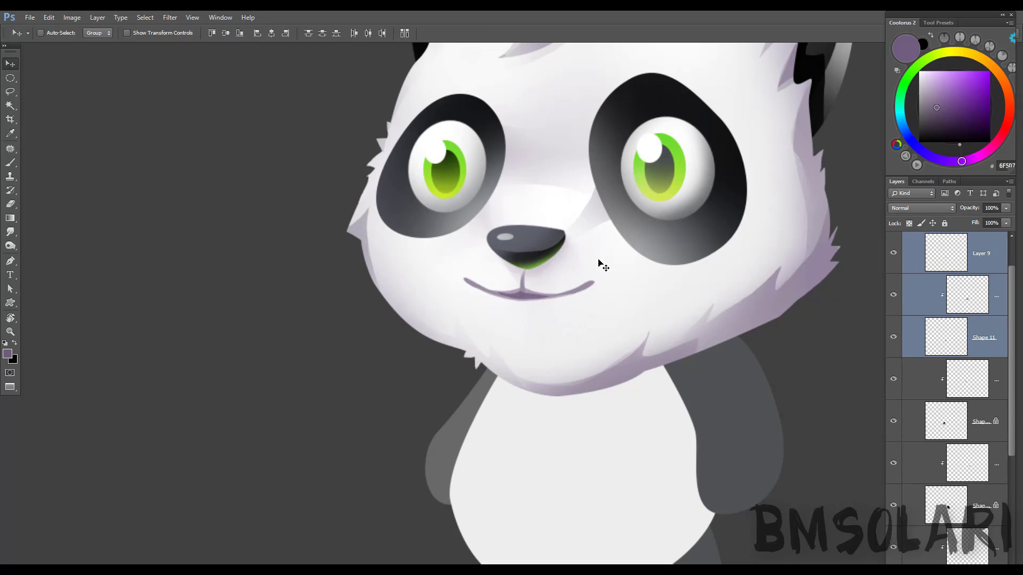
- Paint a salmon-pink tongue with darker red shading inside a path selection
{"action": "left_click", "coordinate": [942, 255]}
{"action": "key", "text": "p"}
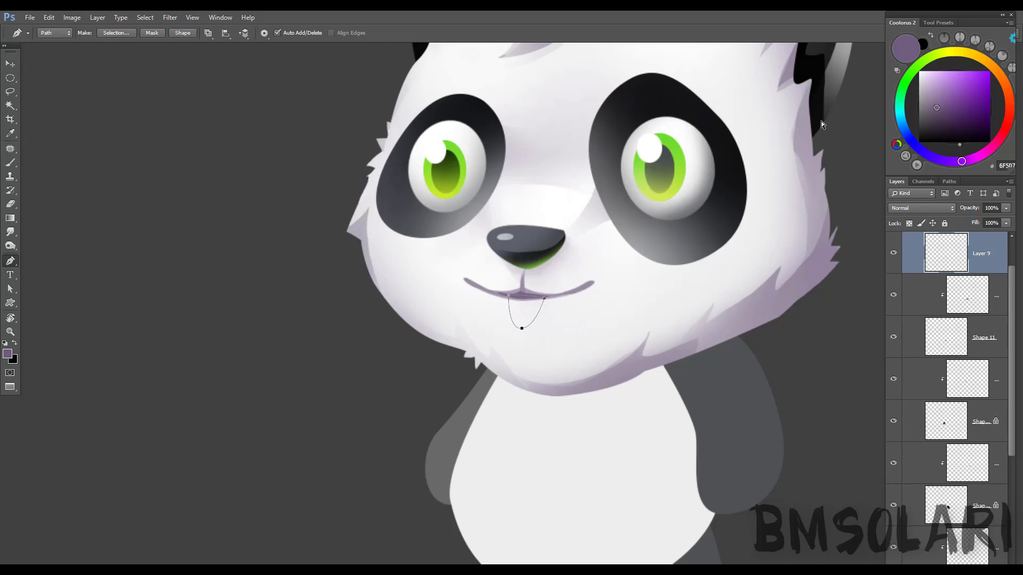
{"action": "key", "text": "ctrl+Return"}
{"action": "key", "text": "m"}
{"action": "scroll", "coordinate": [941, 292], "scroll_direction": "up", "scroll_amount": 1}
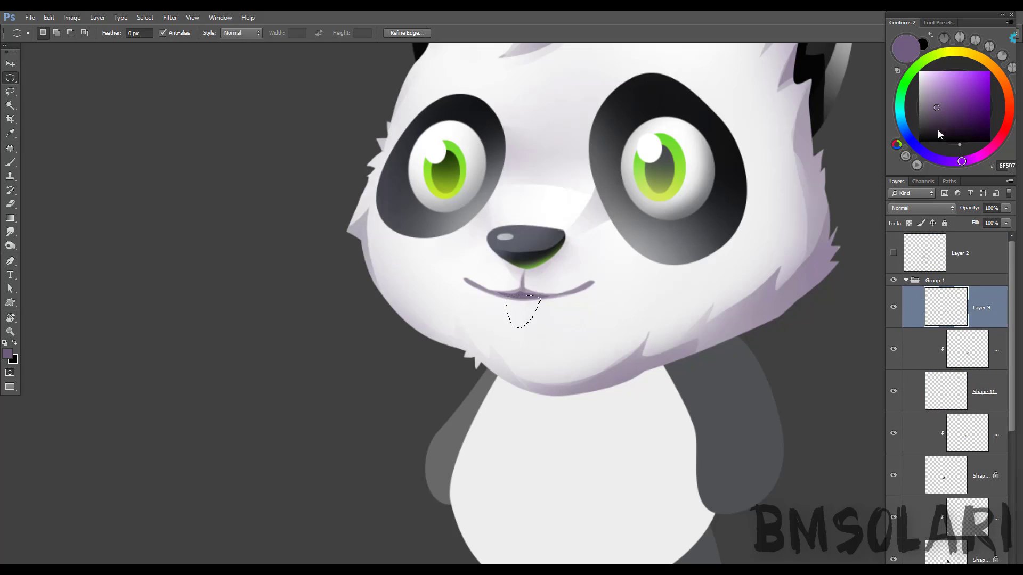
{"action": "left_click_drag", "start_coordinate": [998, 143], "coordinate": [1008, 120]}
{"action": "left_click", "coordinate": [953, 79]}
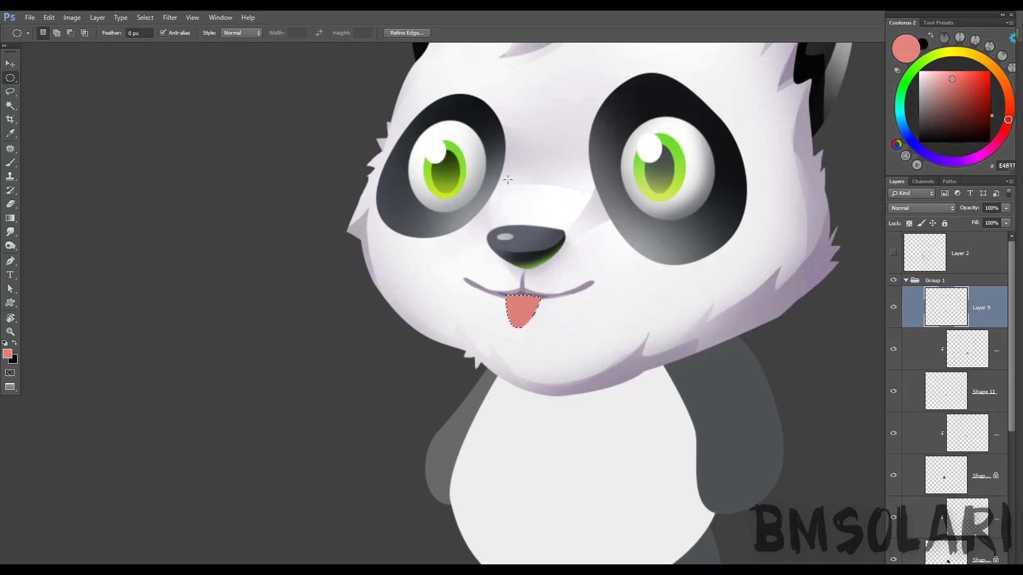
{"action": "left_click", "coordinate": [961, 101]}
{"action": "key", "text": "b"}
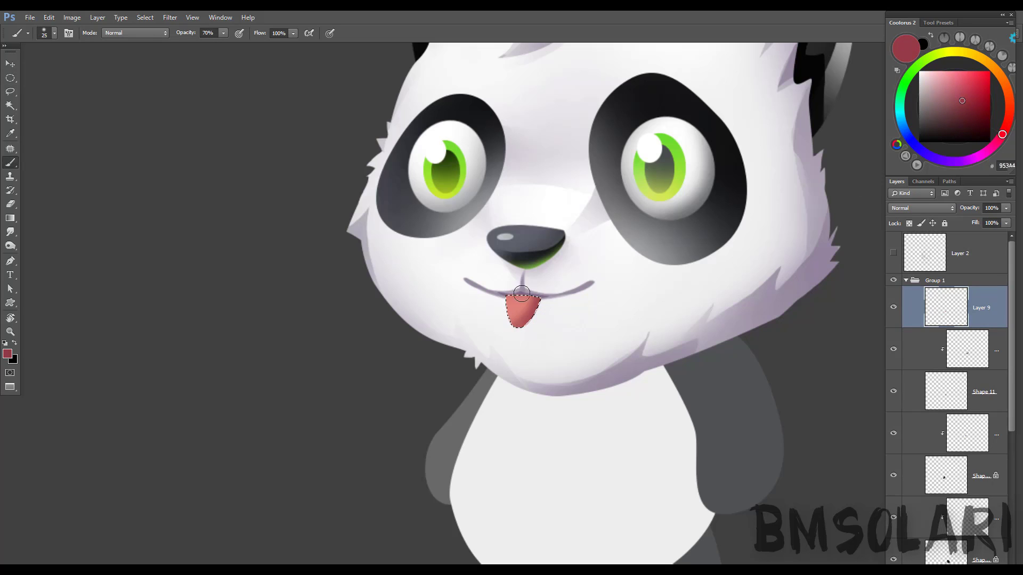
{"action": "key", "text": "l"}
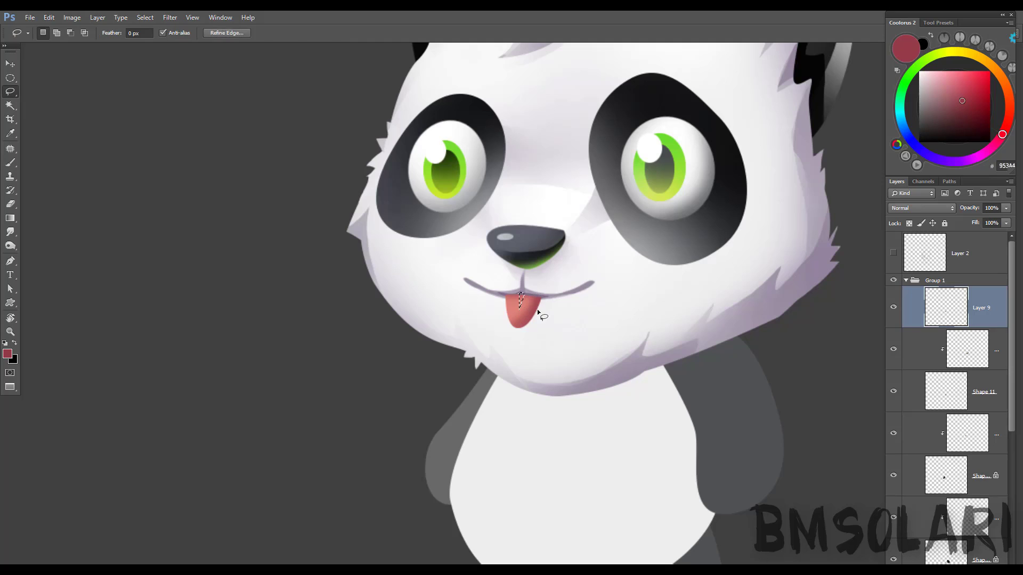
{"action": "key", "text": "ctrl+d"}
- Lock the mouth layer's transparency and lighten the mouth line's end with Hue/Saturation
{"action": "key", "text": "z"}
{"action": "key", "text": "l"}
{"action": "key", "text": "slash"}
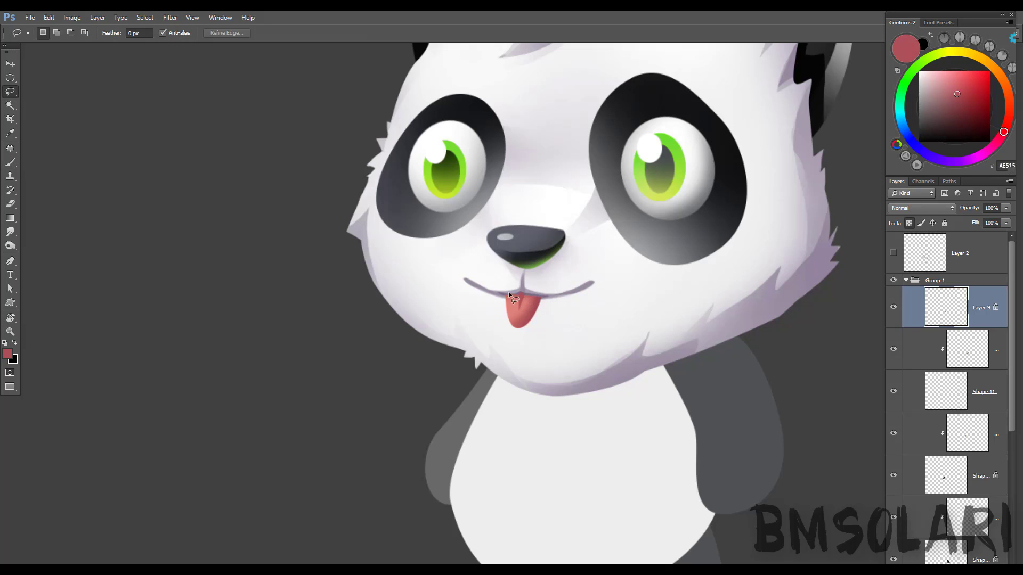
{"action": "key", "text": "b"}
{"action": "key", "text": "ctrl+u"}
{"action": "key", "text": "Escape"}
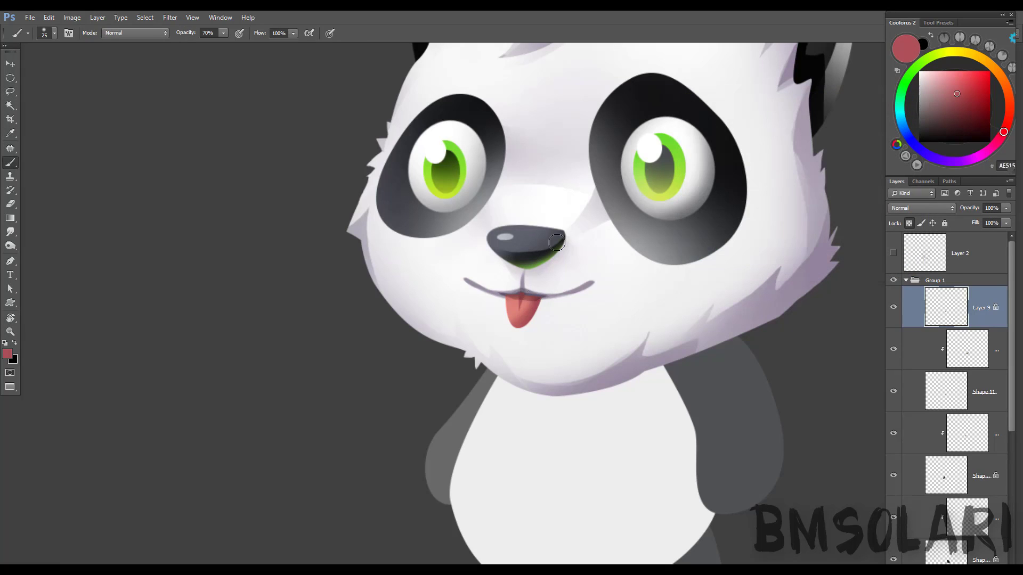
{"action": "key", "text": "z"}
{"action": "key", "text": "l"}
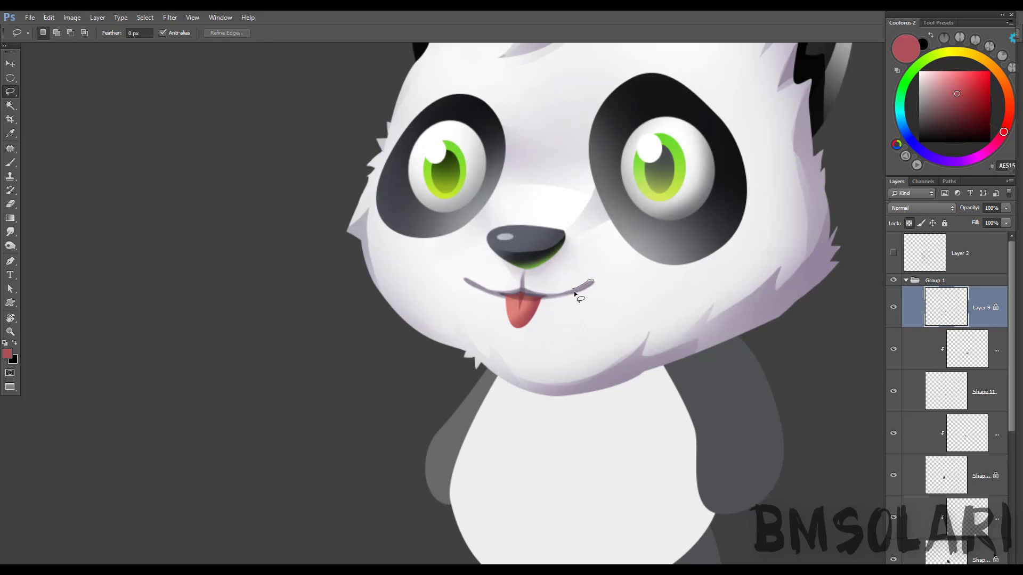
{"action": "key", "text": "ctrl+u"}
{"action": "key", "text": "Return"}
{"action": "key", "text": "ctrl+u"}
{"action": "key", "text": "Return"}
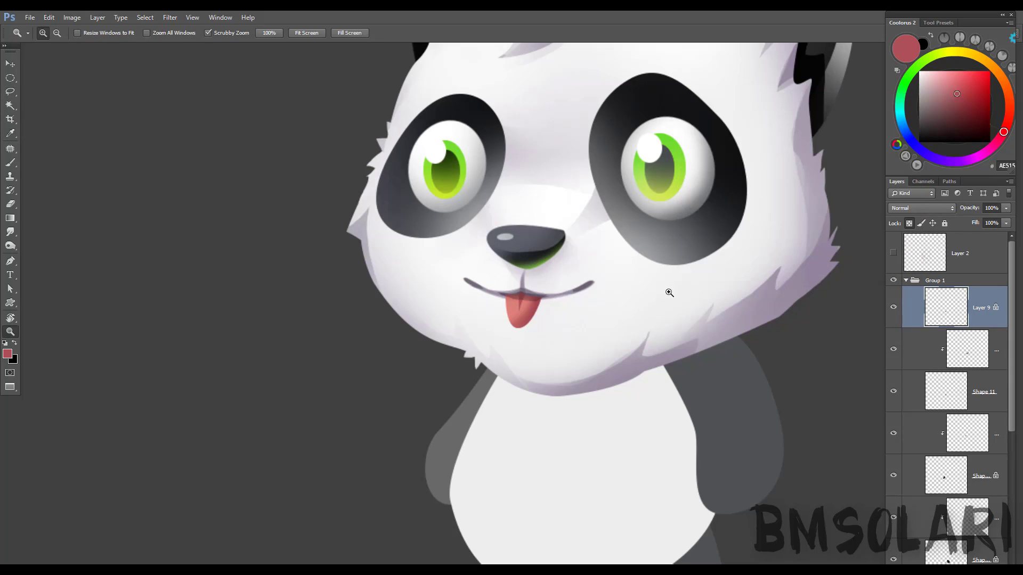
- Load a small light-grey brush preset for whisker specks
{"action": "key", "text": "ctrl+d"}
{"action": "key", "text": "b"}
{"action": "left_click", "coordinate": [939, 23]}
{"action": "left_click", "coordinate": [908, 60]}
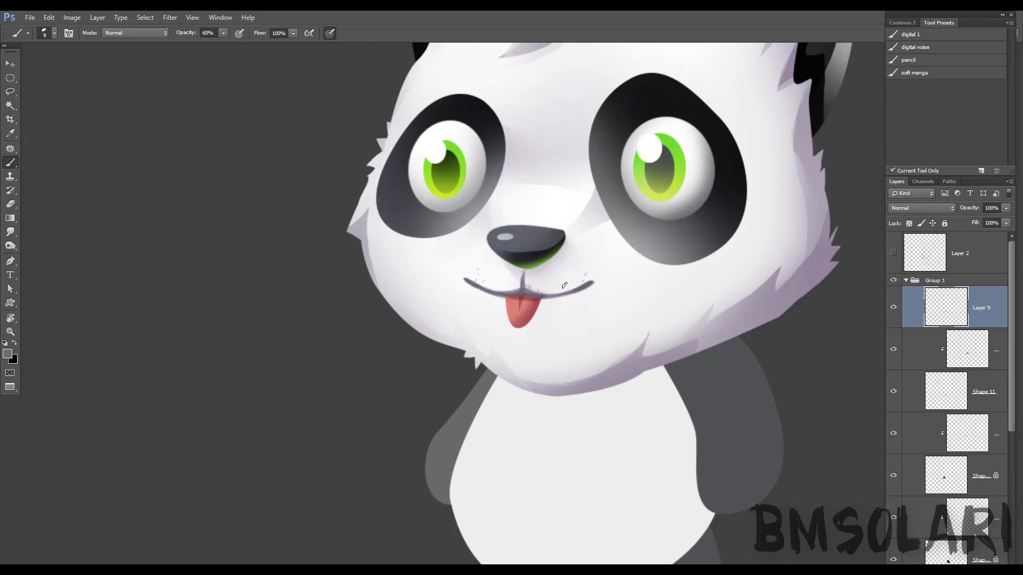
- Zoom in on the mouth and lasso around the tongue on the lower face-shading layer
{"action": "key", "text": "z"}
{"action": "left_click_drag", "start_coordinate": [773, 307], "coordinate": [685, 307]}
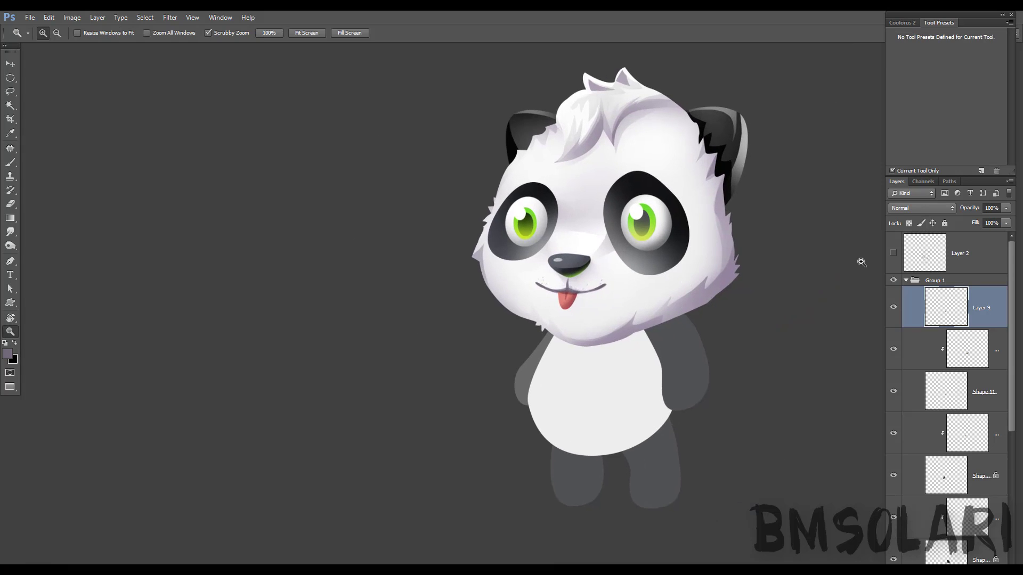
{"action": "left_click_drag", "start_coordinate": [626, 283], "coordinate": [672, 282]}
{"action": "key", "text": "l"}
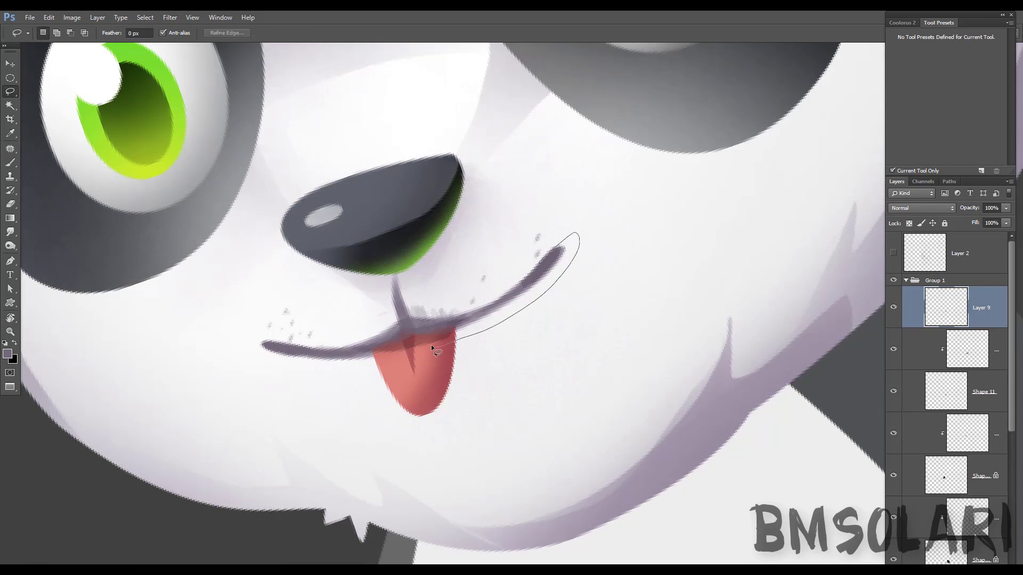
{"action": "left_click_drag", "start_coordinate": [432, 349], "coordinate": [433, 346]}
{"action": "left_click_drag", "start_coordinate": [564, 247], "coordinate": [538, 300]}
{"action": "scroll", "coordinate": [994, 370], "scroll_direction": "down", "scroll_amount": 3}
{"action": "left_click", "coordinate": [975, 466]}
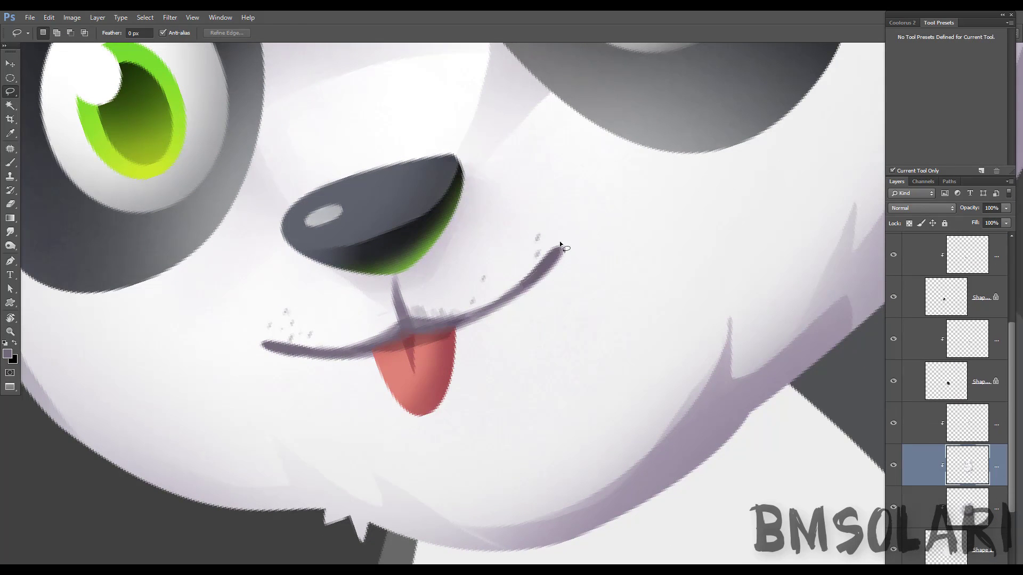
{"action": "left_click_drag", "start_coordinate": [435, 330], "coordinate": [432, 333]}
- Brush a soft shadow under the mouth, then reselect around the tongue
{"action": "key", "text": "b"}
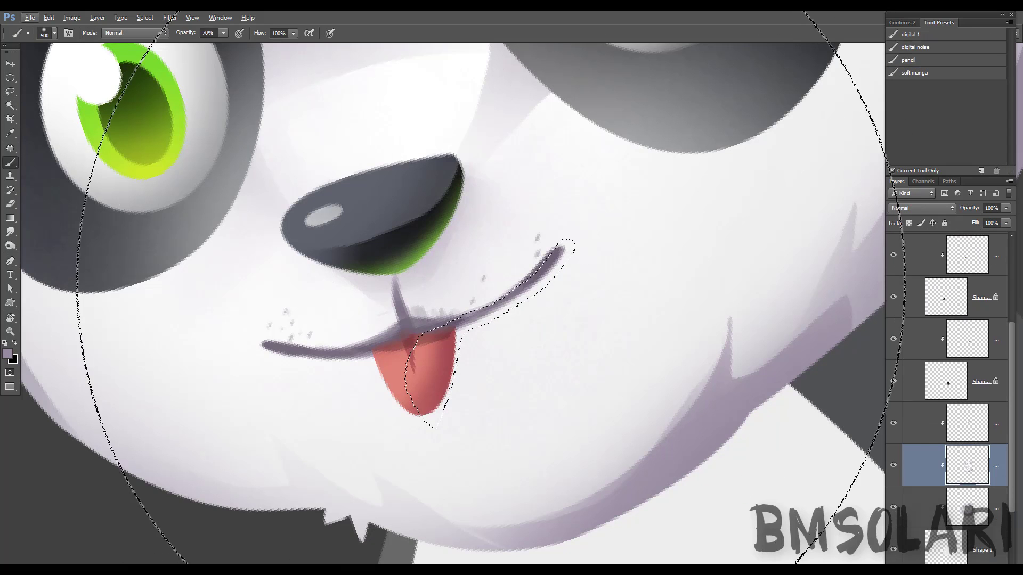
{"action": "key", "text": "bracketleft"}
{"action": "key", "text": "bracketleft"}
{"action": "key", "text": "bracketleft"}
{"action": "key", "text": "ctrl+d"}
{"action": "key", "text": "l"}
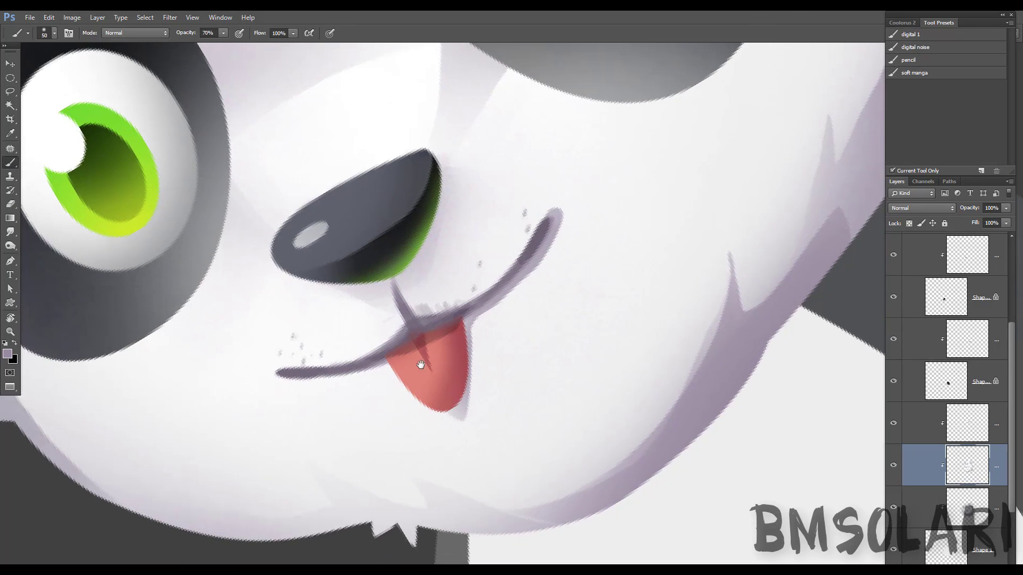
{"action": "mouse_move", "coordinate": [421, 381]}
{"action": "left_mouse_down"}
{"action": "mouse_move", "coordinate": [450, 343]}
{"action": "mouse_move", "coordinate": [426, 383]}
{"action": "left_mouse_up"}
{"action": "key", "text": "z"}
{"action": "scroll", "coordinate": [502, 315], "scroll_direction": "down", "scroll_amount": 4}
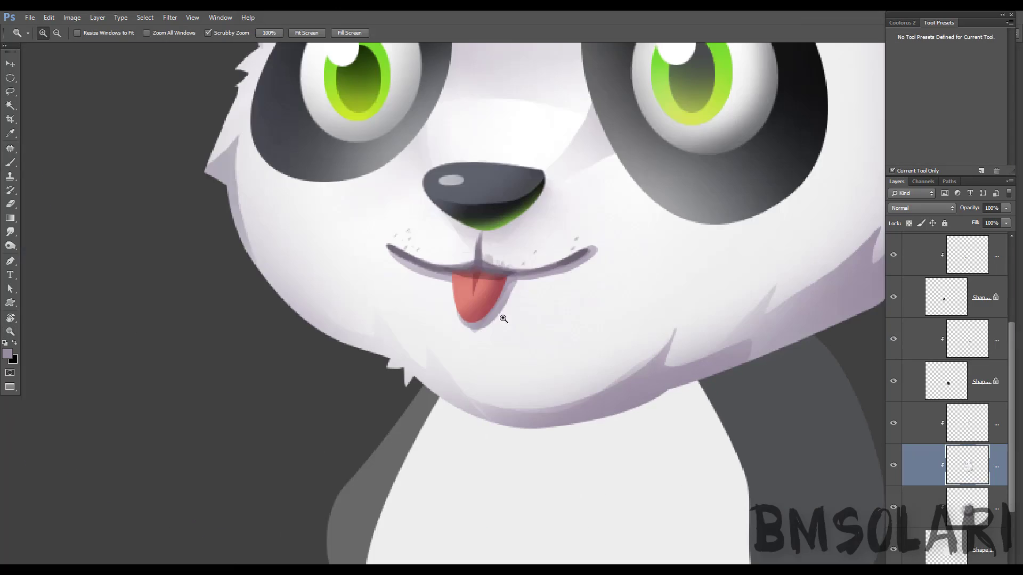
{"action": "scroll", "coordinate": [627, 293], "scroll_direction": "up", "scroll_amount": 3}
{"action": "scroll", "coordinate": [628, 277], "scroll_direction": "right", "scroll_amount": 2}
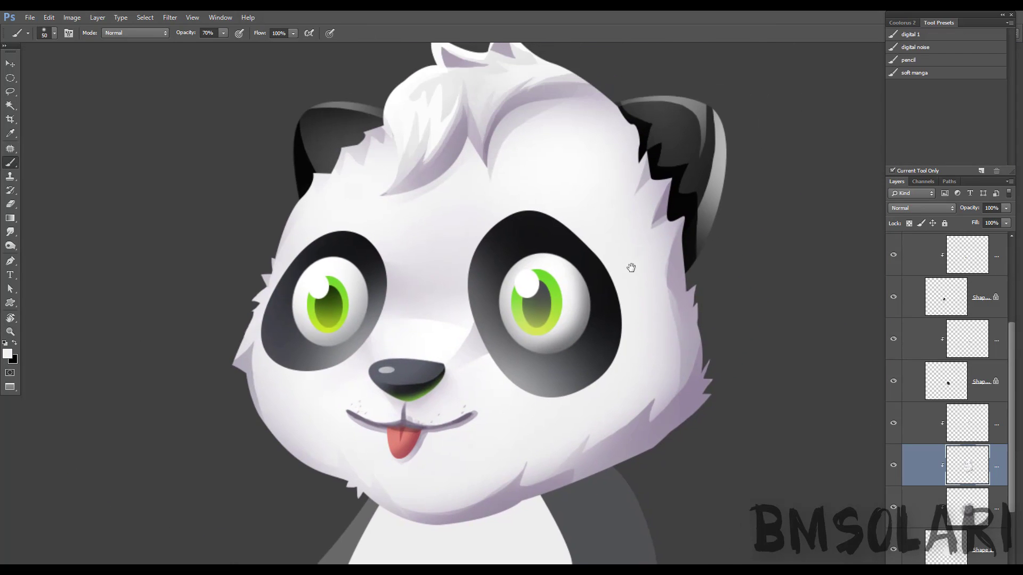
- Outline forehead and right-cheek areas, then toggle the head shading layer to compare
{"action": "key", "text": "l"}
{"action": "left_click_drag", "start_coordinate": [466, 170], "coordinate": [586, 218]}
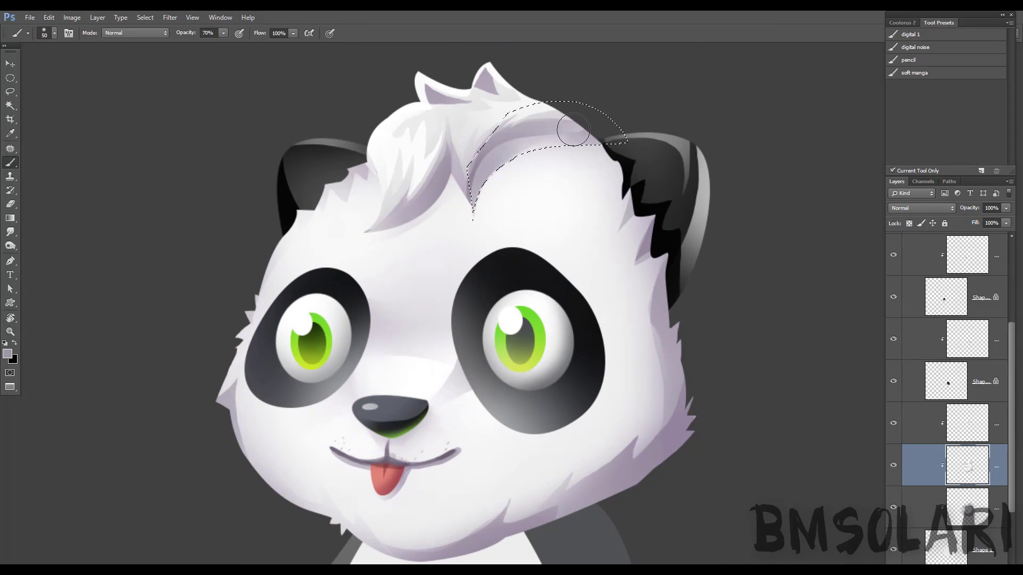
{"action": "key", "text": "z"}
{"action": "scroll", "coordinate": [606, 216], "scroll_direction": "down", "scroll_amount": 1}
{"action": "key", "text": "l"}
{"action": "left_click_drag", "start_coordinate": [646, 201], "coordinate": [653, 245]}
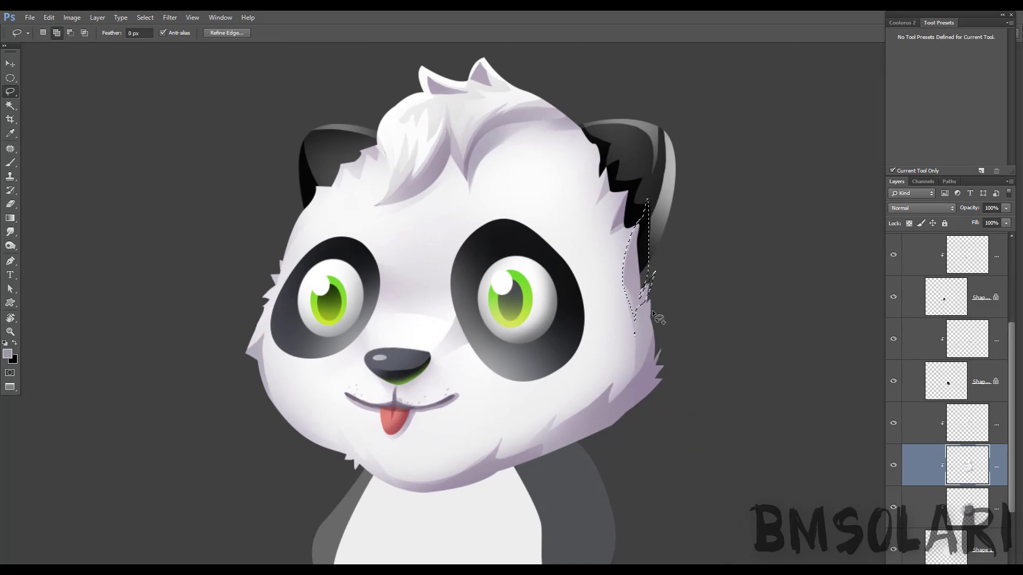
{"action": "key", "text": "b"}
{"action": "scroll", "coordinate": [487, 340], "scroll_direction": "down", "scroll_amount": 5}
{"action": "scroll", "coordinate": [1008, 411], "scroll_direction": "down", "scroll_amount": 3}
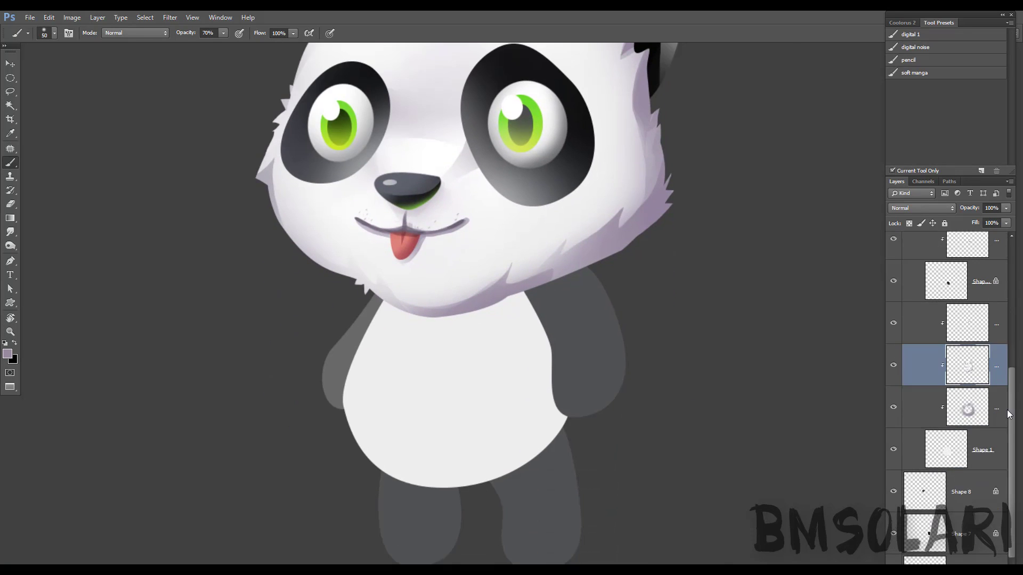
{"action": "scroll", "coordinate": [1008, 413], "scroll_direction": "down", "scroll_amount": 3}
{"action": "left_click", "coordinate": [893, 343]}
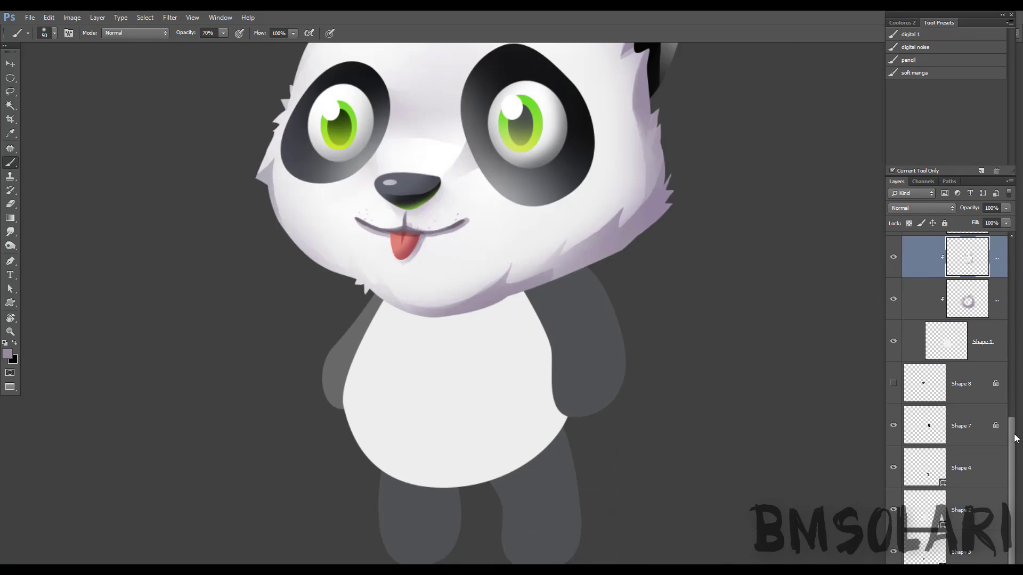
{"action": "scroll", "coordinate": [894, 365], "scroll_direction": "down", "scroll_amount": 1}
- Lock the Shape 2 body layer's transparency and paint lavender belly shading with a 150 brush
{"action": "left_click", "coordinate": [911, 365]}
{"action": "key", "text": "z"}
{"action": "left_click", "coordinate": [589, 307], "text": "alt"}
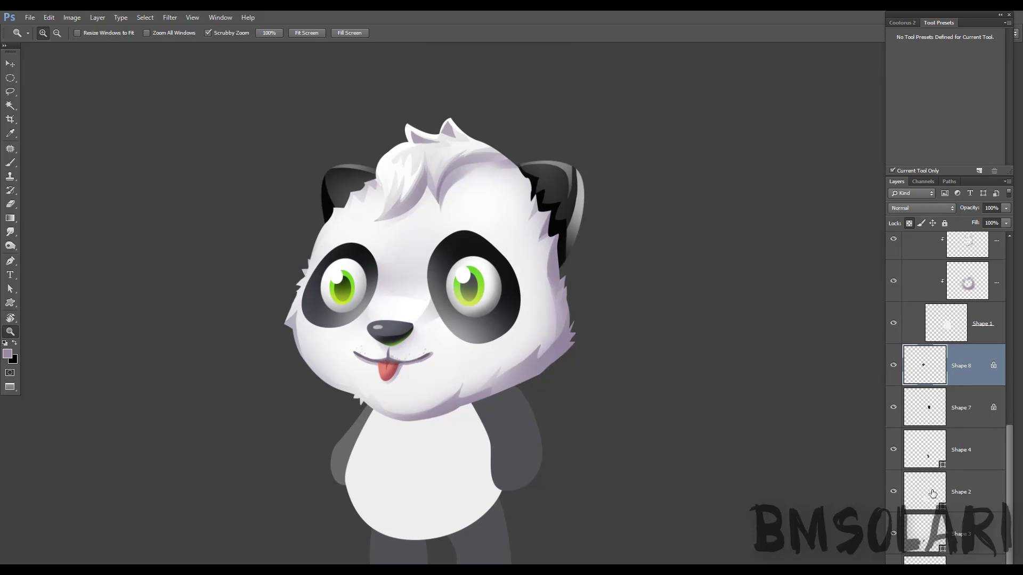
{"action": "left_click", "coordinate": [912, 502]}
{"action": "key", "text": "b"}
{"action": "scroll", "coordinate": [421, 370], "scroll_direction": "down", "scroll_amount": 1}
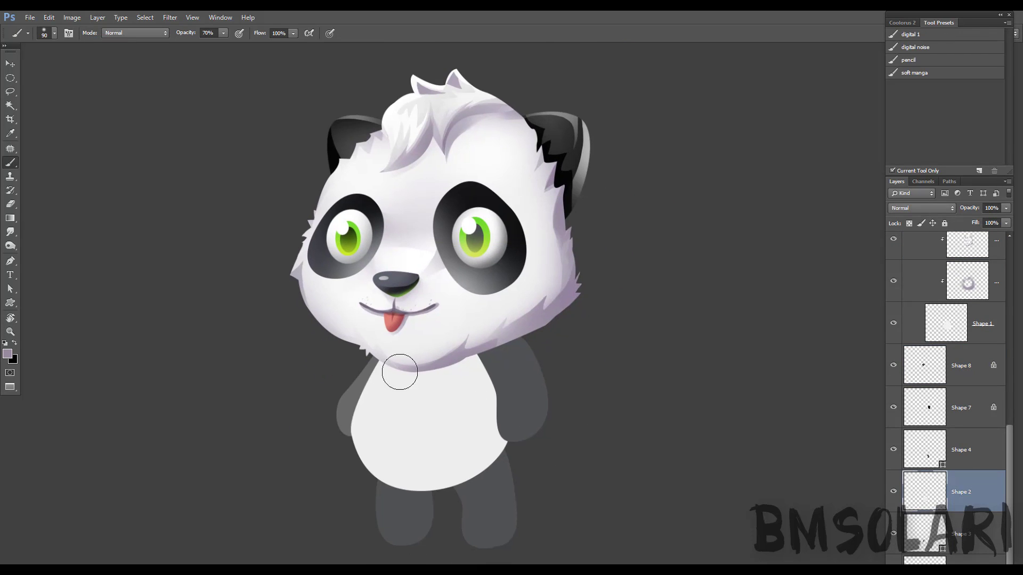
{"action": "key", "text": "bracketleft"}
{"action": "key", "text": "bracketleft"}
{"action": "key", "text": "slash"}
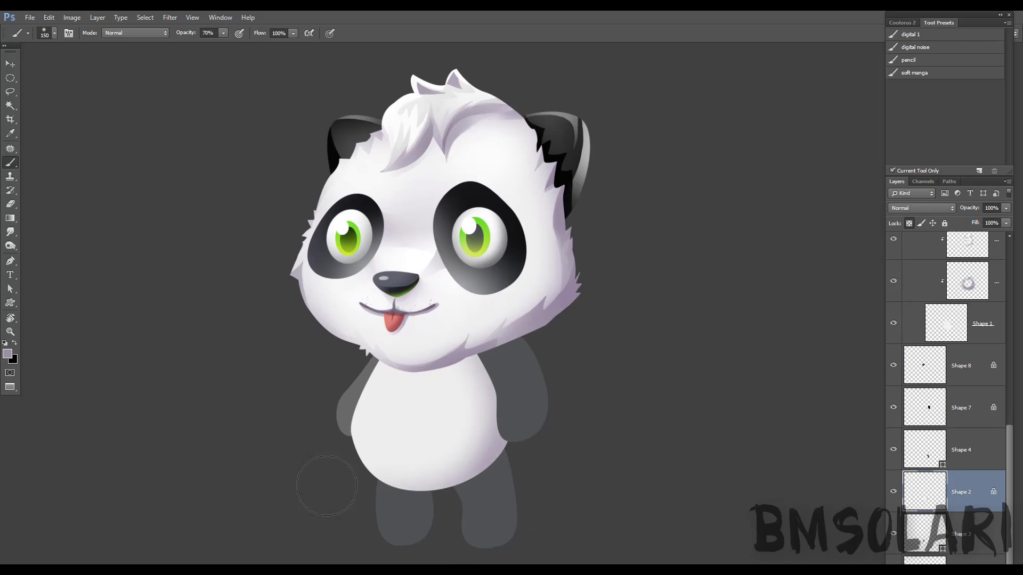
{"action": "left_click_drag", "start_coordinate": [514, 463], "coordinate": [330, 479]}
{"action": "left_click_drag", "start_coordinate": [388, 441], "coordinate": [426, 373]}
- Lasso the head and neck area and paint a dark shadow along the neck
{"action": "left_click", "coordinate": [945, 323], "text": "ctrl"}
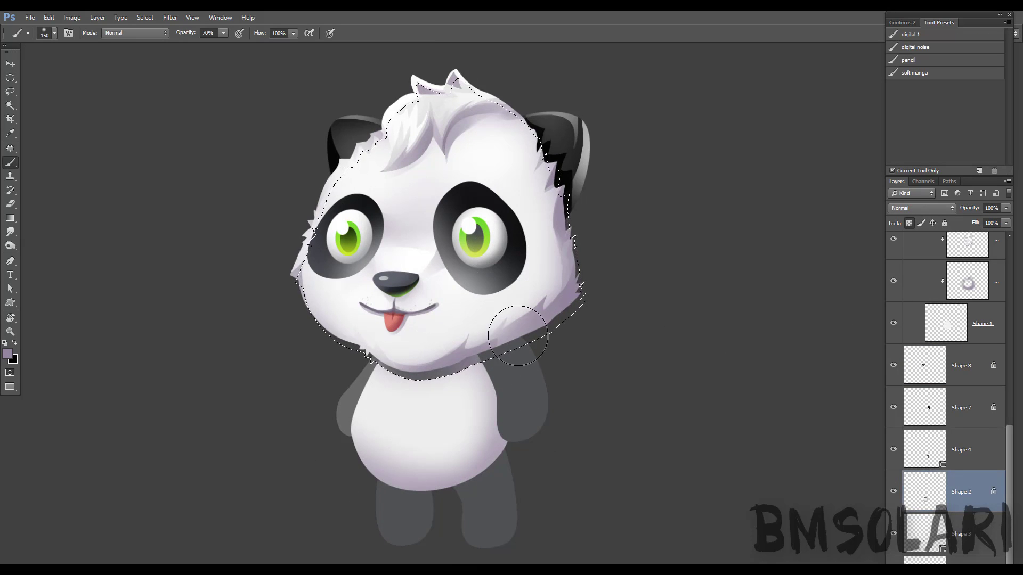
{"action": "left_click", "coordinate": [540, 286], "text": "alt"}
{"action": "key", "text": "ctrl+d"}
{"action": "key", "text": "l"}
{"action": "left_click_drag", "start_coordinate": [464, 372], "coordinate": [394, 376]}
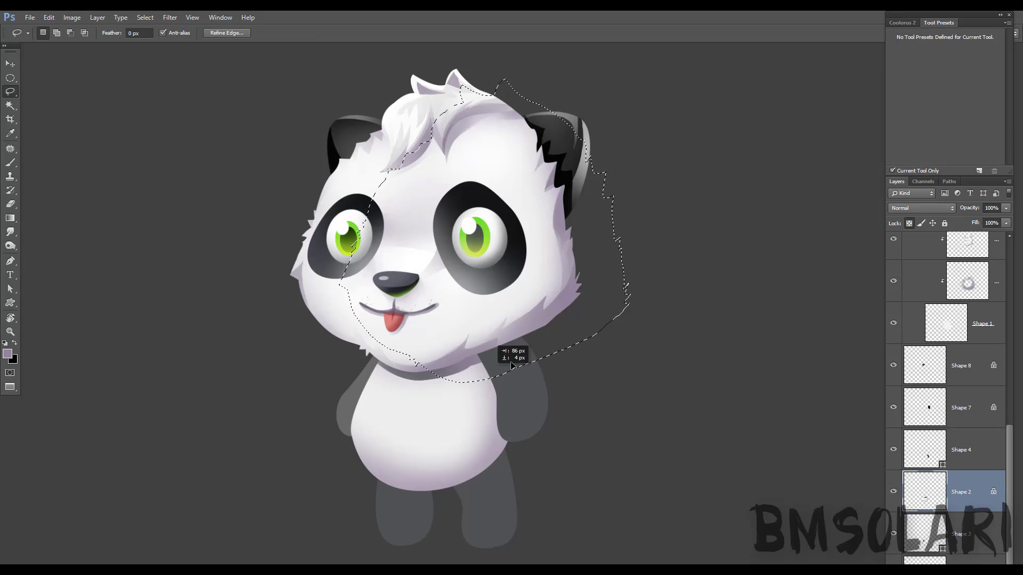
{"action": "key", "text": "d"}
{"action": "key", "text": "b"}
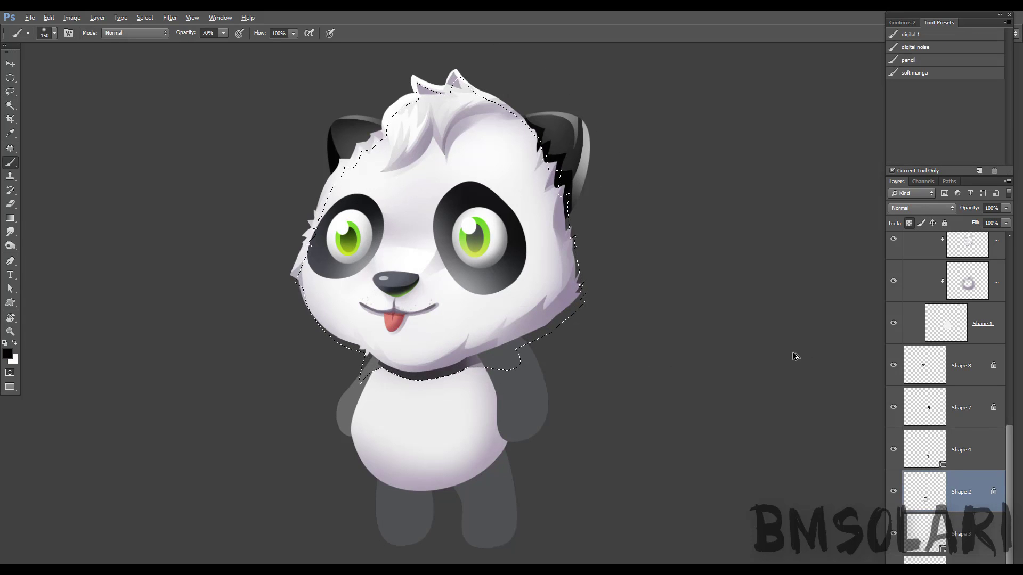
{"action": "mouse_move", "coordinate": [368, 368]}
{"action": "left_mouse_down"}
{"action": "mouse_move", "coordinate": [496, 373]}
{"action": "mouse_move", "coordinate": [384, 373]}
{"action": "left_mouse_up"}
{"action": "key", "text": "x"}
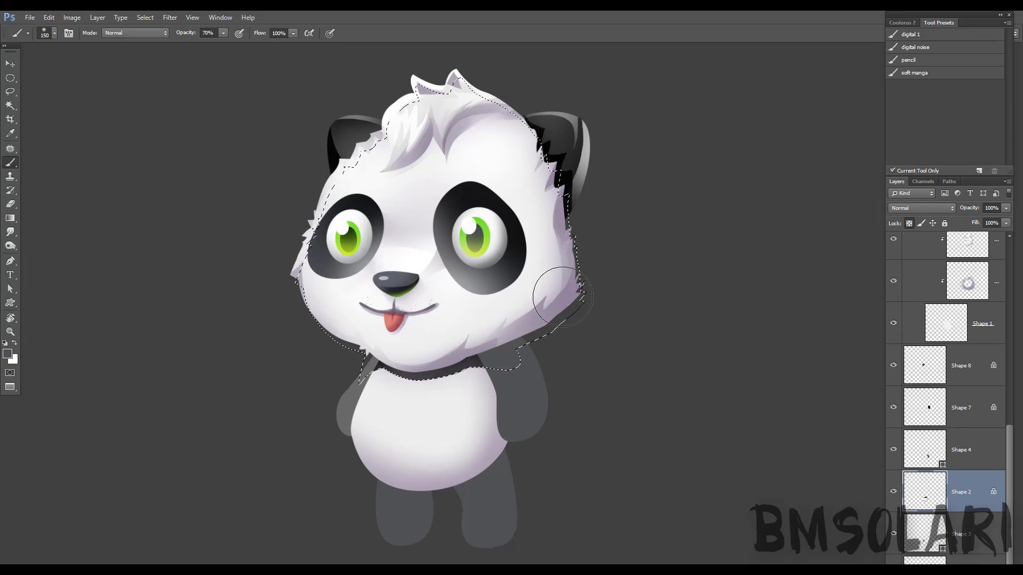
{"action": "key", "text": "ctrl+d"}
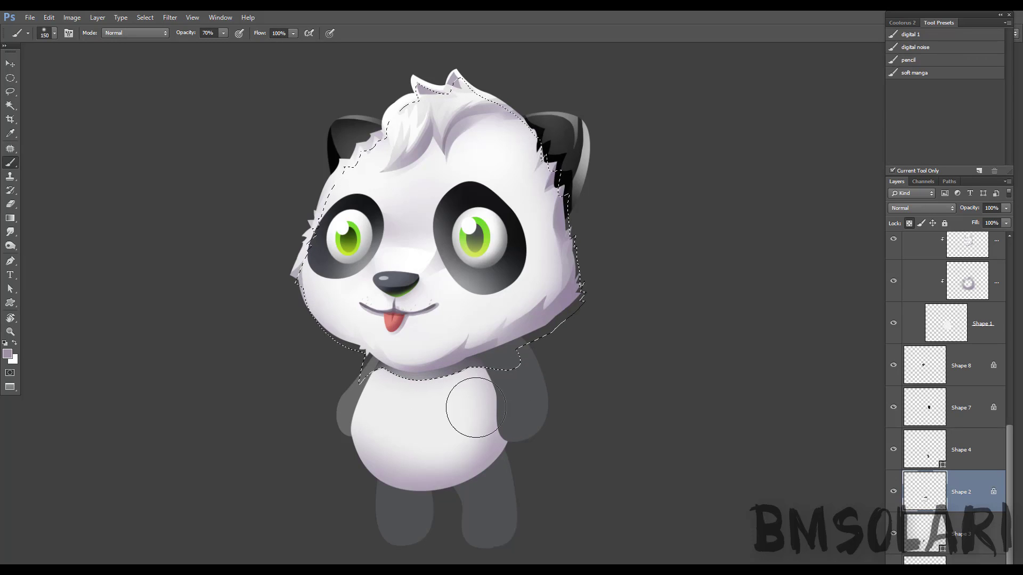
- Shade the belly's left edge and underside with light lavender
{"action": "left_click", "coordinate": [457, 428], "text": "alt"}
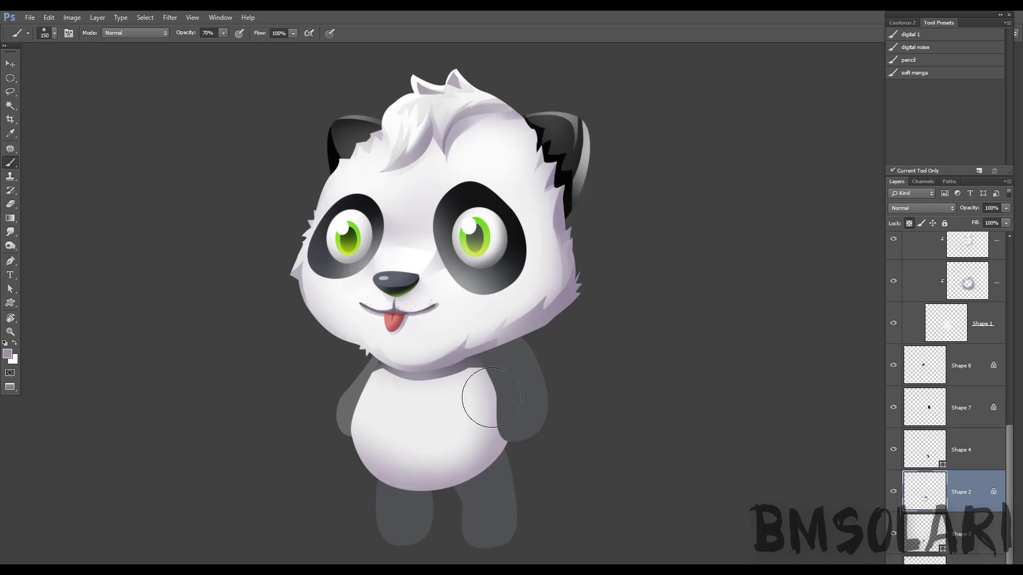
{"action": "left_click", "coordinate": [902, 23]}
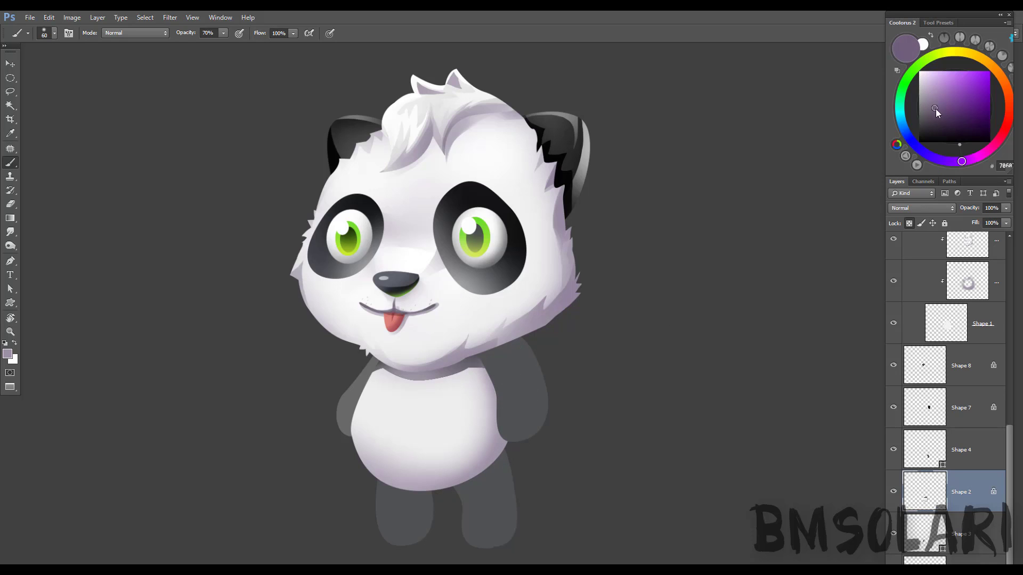
{"action": "left_click_drag", "start_coordinate": [354, 468], "coordinate": [335, 453]}
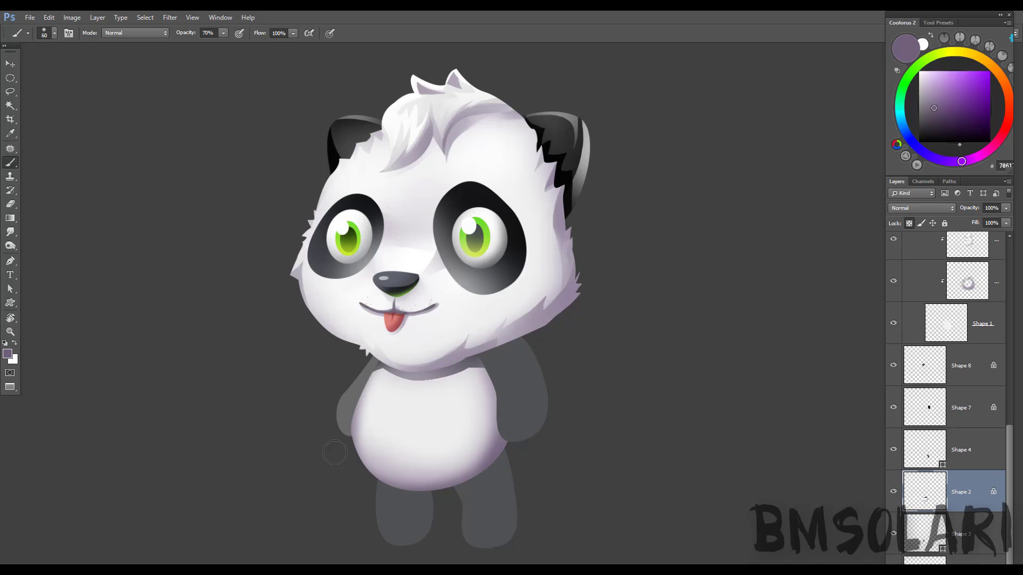
{"action": "mouse_move", "coordinate": [511, 432]}
{"action": "left_mouse_down"}
{"action": "mouse_move", "coordinate": [373, 474]}
{"action": "mouse_move", "coordinate": [490, 437]}
{"action": "mouse_move", "coordinate": [522, 453]}
{"action": "left_mouse_up"}
{"action": "key", "text": "bracketright"}
{"action": "key", "text": "bracketright"}
{"action": "key", "text": "bracketright"}
- Sample grey-lavender and near-white belly colours to blend the shading, trying the Burn tool
{"action": "left_click", "coordinate": [469, 431], "text": "alt"}
{"action": "left_click", "coordinate": [502, 417], "text": "alt"}
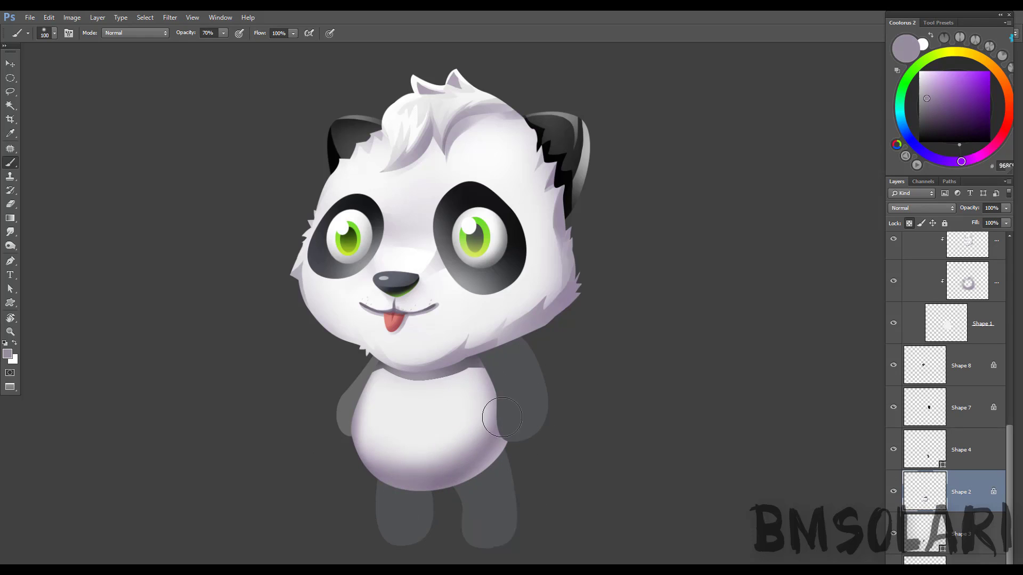
{"action": "left_click", "coordinate": [411, 455], "text": "alt"}
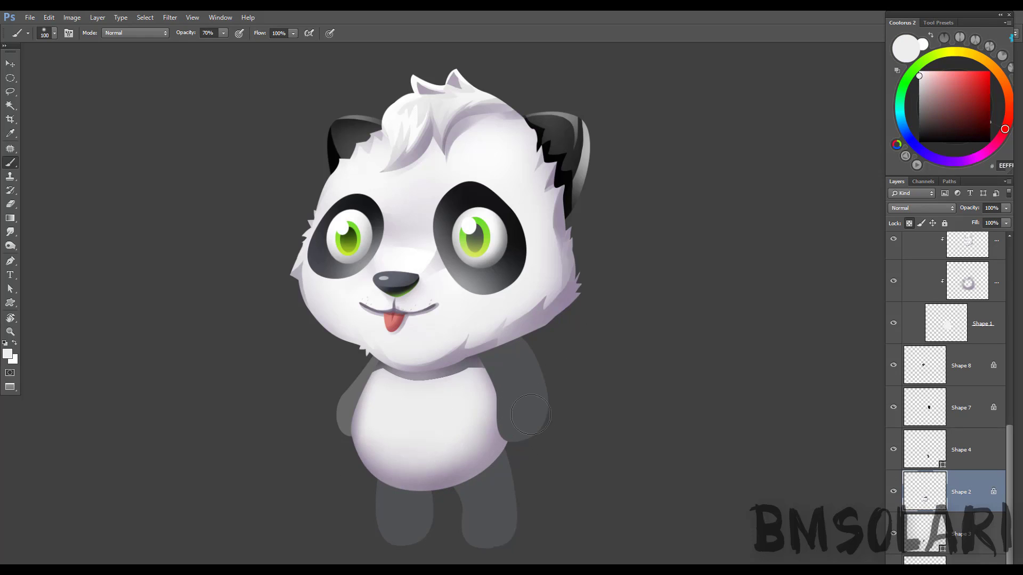
{"action": "left_click", "coordinate": [526, 449], "text": "alt"}
{"action": "key", "text": "o"}
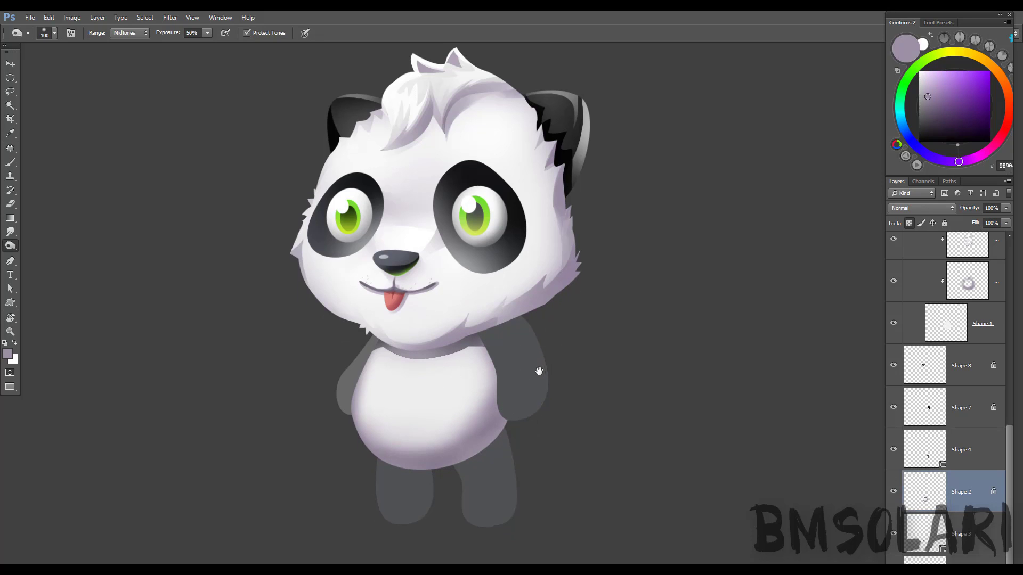
{"action": "key", "text": "b"}
{"action": "left_click", "coordinate": [376, 478], "text": "alt"}
{"action": "left_click", "coordinate": [488, 424], "text": "alt"}
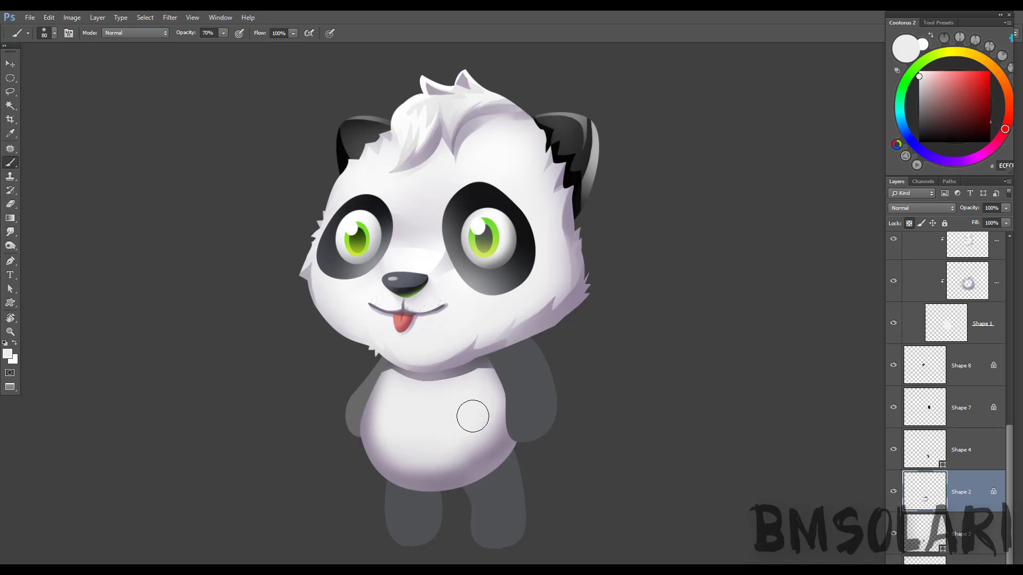
{"action": "key", "text": "l"}
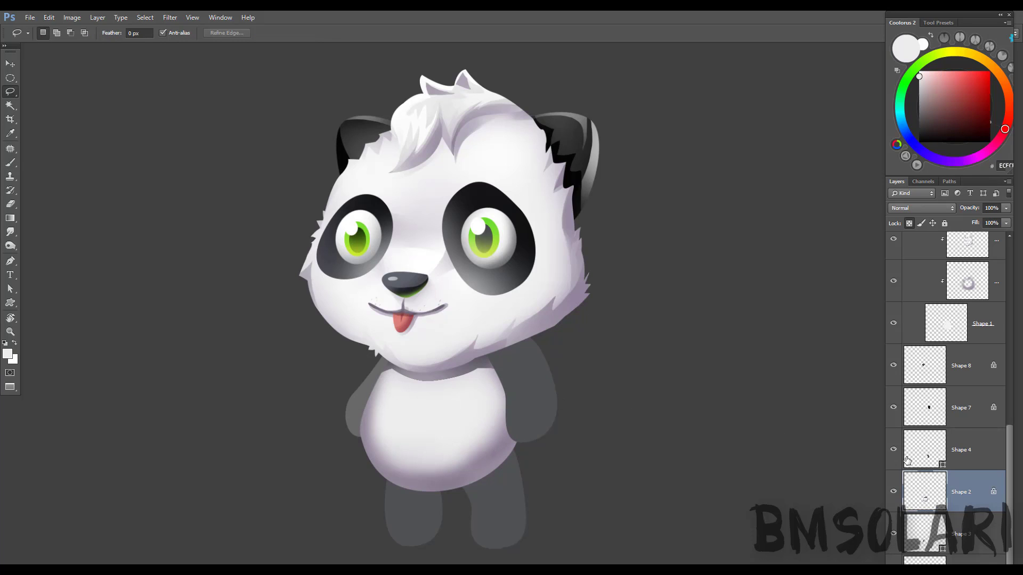
- Rasterize the right arm layer, lock its transparency and paint it black
{"action": "left_click", "coordinate": [907, 460]}
{"action": "key", "text": "b"}
{"action": "key", "text": "d"}
{"action": "left_click", "coordinate": [529, 339]}
{"action": "key", "text": "Return"}
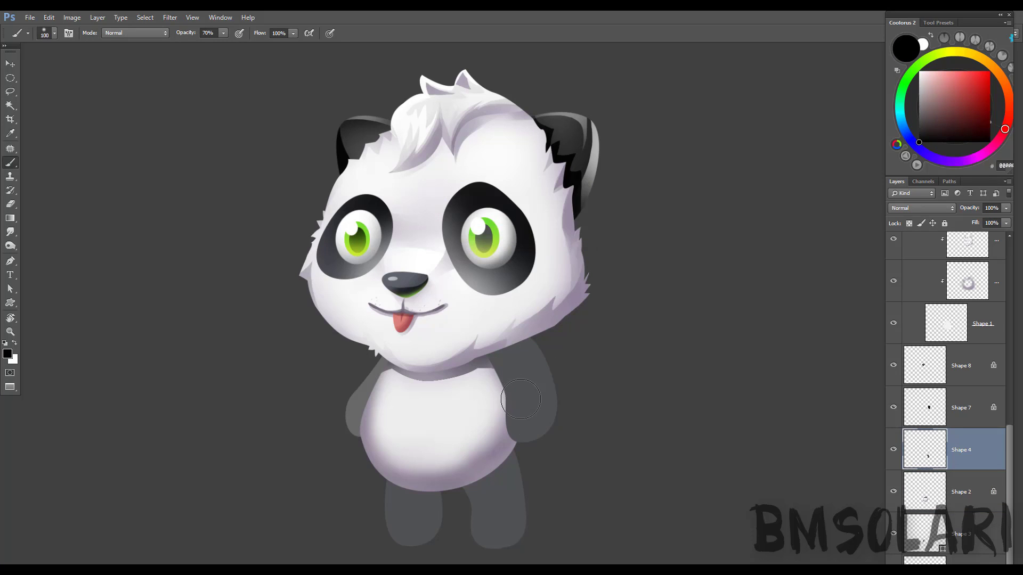
{"action": "left_click_drag", "start_coordinate": [521, 399], "coordinate": [533, 357]}
{"action": "key", "text": "ctrl+z"}
{"action": "key", "text": "slash"}
{"action": "mouse_move", "coordinate": [528, 415]}
{"action": "left_mouse_down"}
{"action": "mouse_move", "coordinate": [506, 363]}
{"action": "mouse_move", "coordinate": [524, 395]}
{"action": "mouse_move", "coordinate": [490, 354]}
{"action": "mouse_move", "coordinate": [564, 349]}
{"action": "left_mouse_up"}
- Paint a jagged fur edge along the top of the right arm
{"action": "key", "text": "bracketright"}
{"action": "key", "text": "bracketright"}
{"action": "key", "text": "bracketright"}
{"action": "left_click", "coordinate": [519, 358], "text": "alt"}
{"action": "key", "text": "l"}
{"action": "key", "text": "d"}
{"action": "key", "text": "b"}
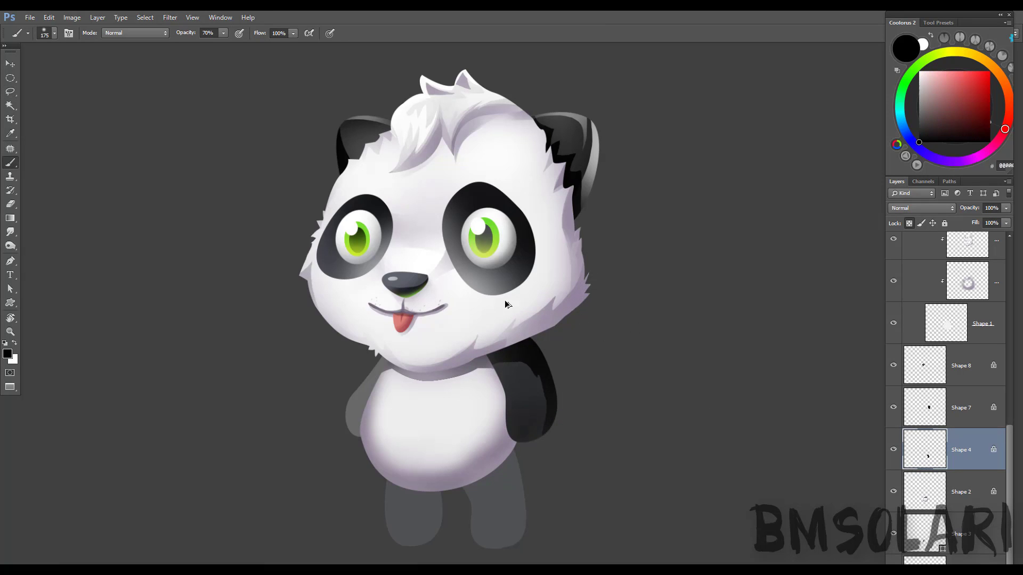
{"action": "key", "text": "ctrl+z"}
{"action": "left_click_drag", "start_coordinate": [533, 426], "coordinate": [496, 350]}
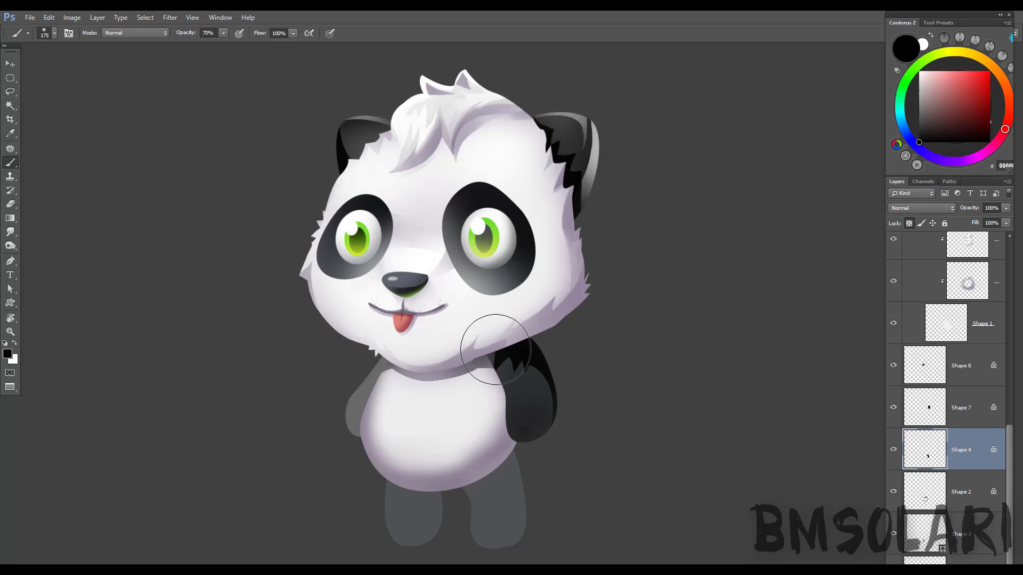
{"action": "key", "text": "bracketleft"}
{"action": "key", "text": "bracketleft"}
{"action": "key", "text": "bracketleft"}
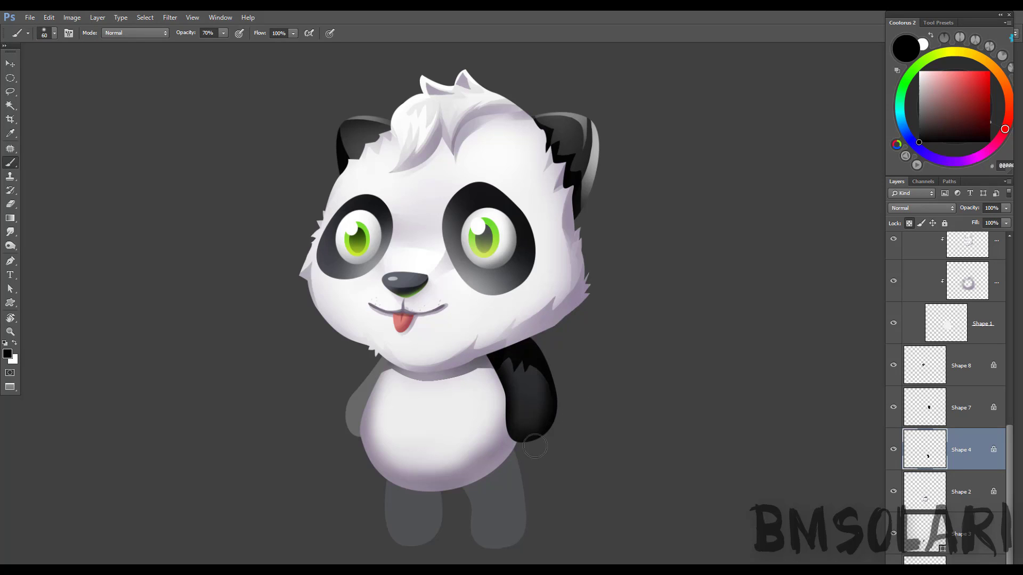
- Add a light grey rim highlight using the right arm's outline shifted slightly left
{"action": "key", "text": "l"}
{"action": "scroll", "coordinate": [1006, 433], "scroll_direction": "down", "scroll_amount": 1}
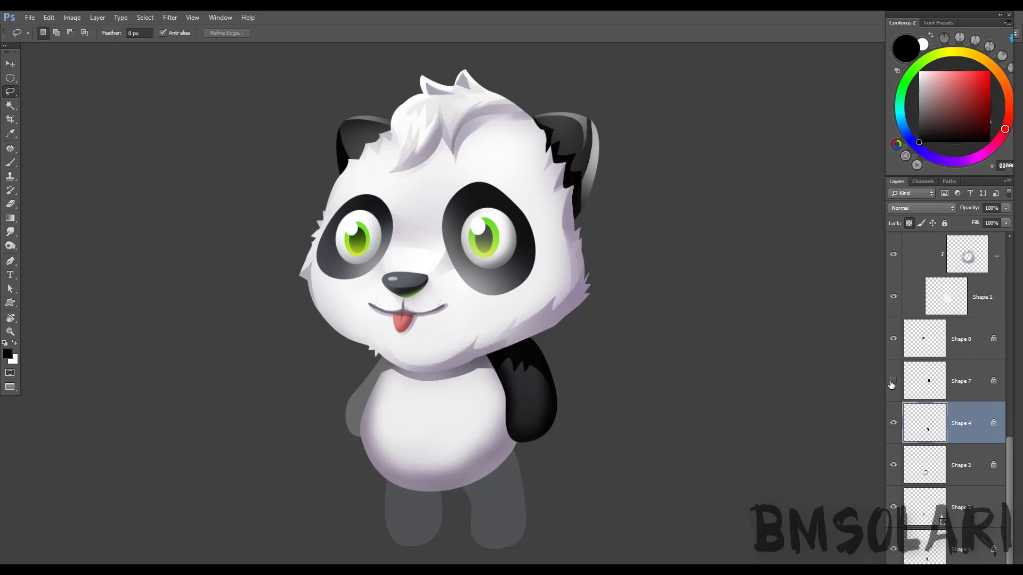
{"action": "scroll", "coordinate": [959, 426], "scroll_direction": "down", "scroll_amount": 1}
{"action": "left_click", "coordinate": [917, 414], "text": "ctrl"}
{"action": "key", "text": "m"}
{"action": "key", "text": "shift+Left"}
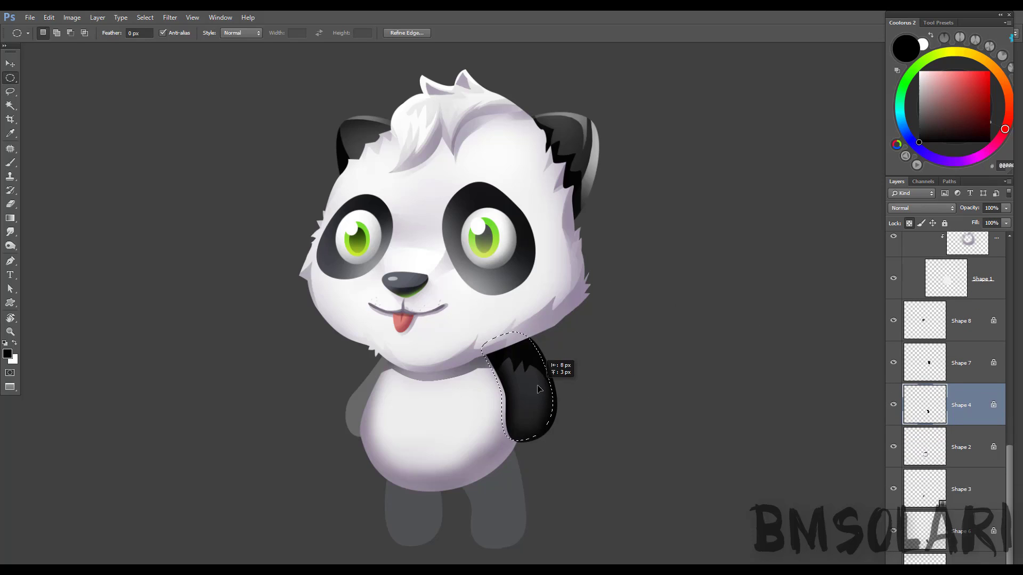
{"action": "key", "text": "b"}
{"action": "left_click", "coordinate": [596, 148], "text": "alt"}
{"action": "key", "text": "ctrl+d"}
- Paint the left arm (Shape 3) black and load its outline as a selection
{"action": "key", "text": "z"}
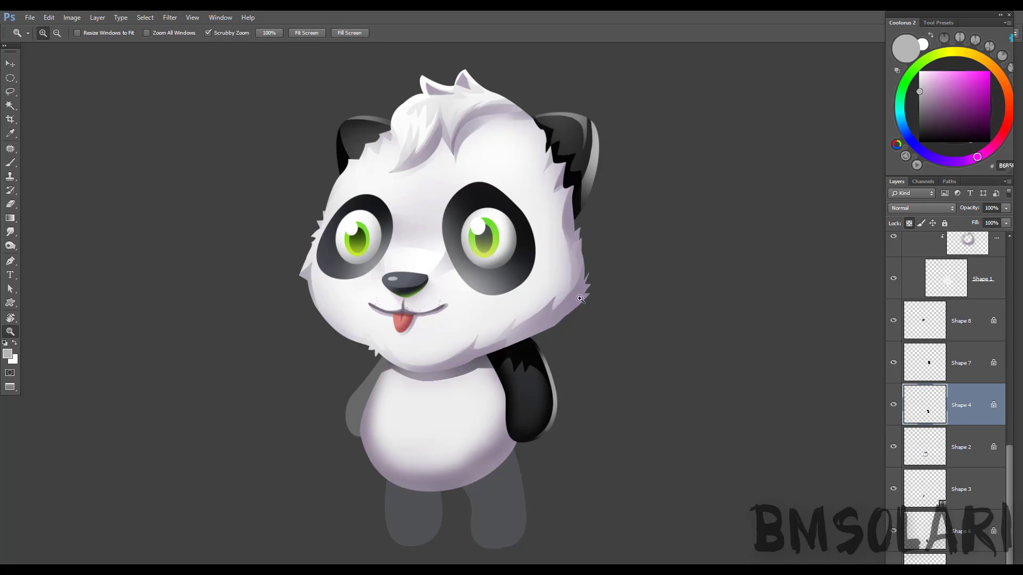
{"action": "scroll", "coordinate": [1012, 454], "scroll_direction": "down", "scroll_amount": 1}
{"action": "left_click", "coordinate": [893, 424]}
{"action": "left_click", "coordinate": [959, 467]}
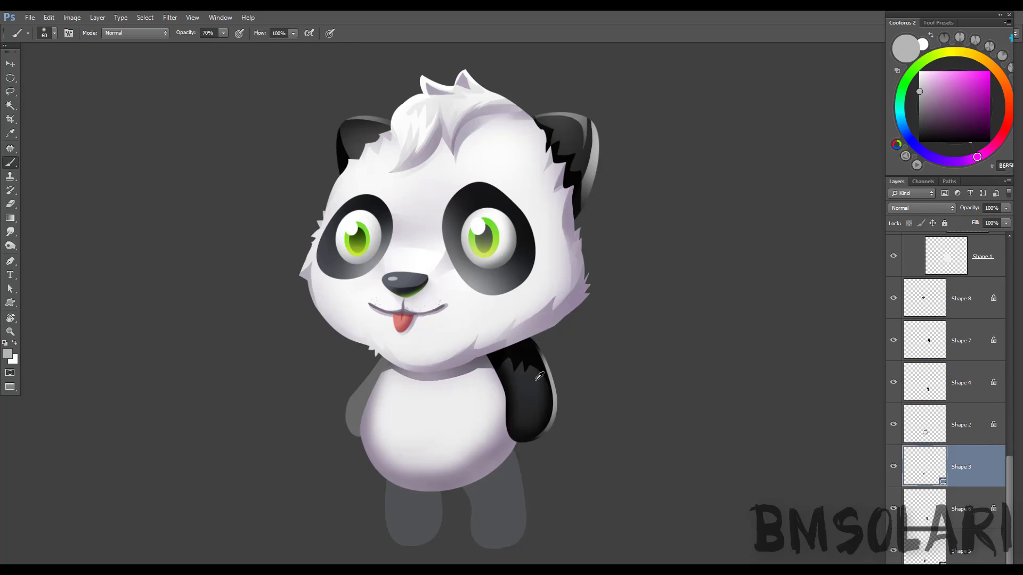
{"action": "key", "text": "b"}
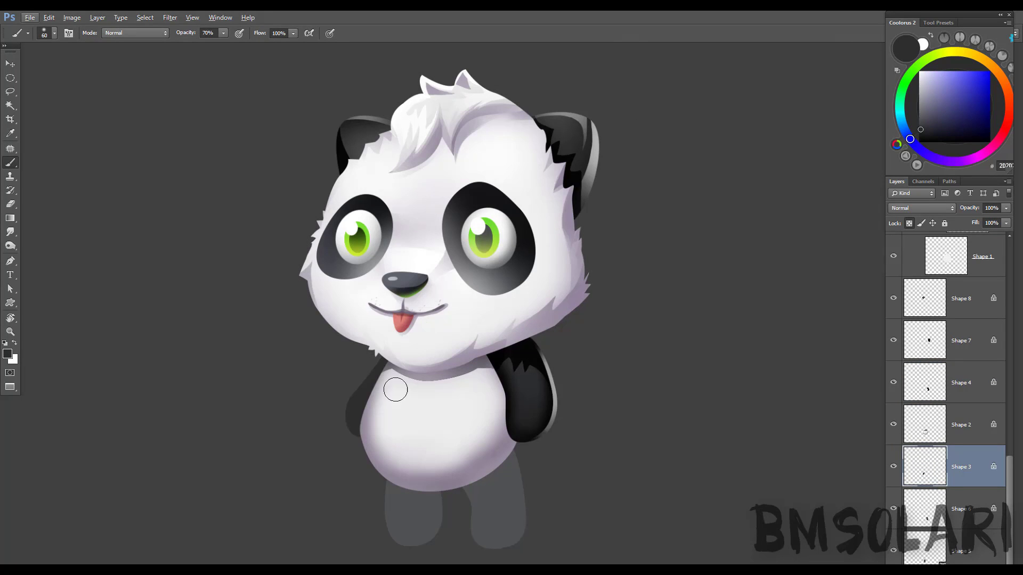
{"action": "key", "text": "d"}
{"action": "left_click_drag", "start_coordinate": [356, 426], "coordinate": [372, 395]}
{"action": "left_click", "coordinate": [933, 474], "text": "ctrl"}
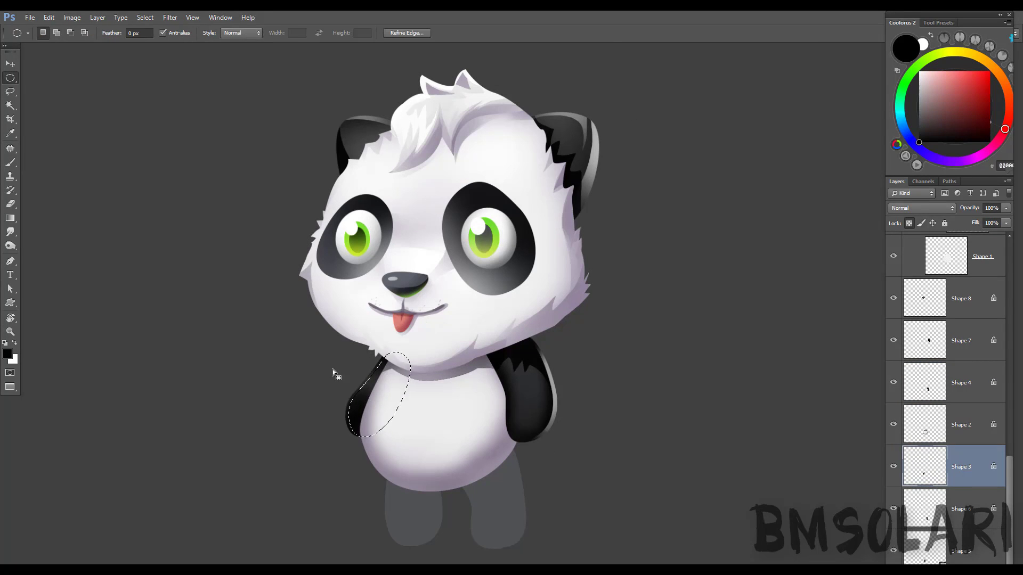
- Show the Shape 6 legs layer and nudge the legs slightly left
{"action": "key", "text": "x"}
{"action": "key", "text": "x"}
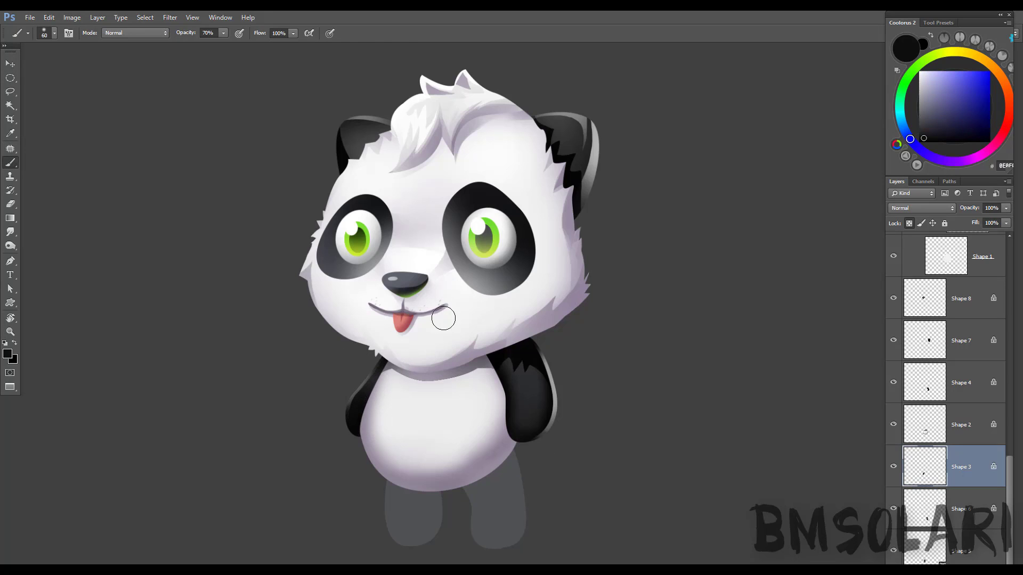
{"action": "key", "text": "v"}
{"action": "left_click", "coordinate": [893, 509]}
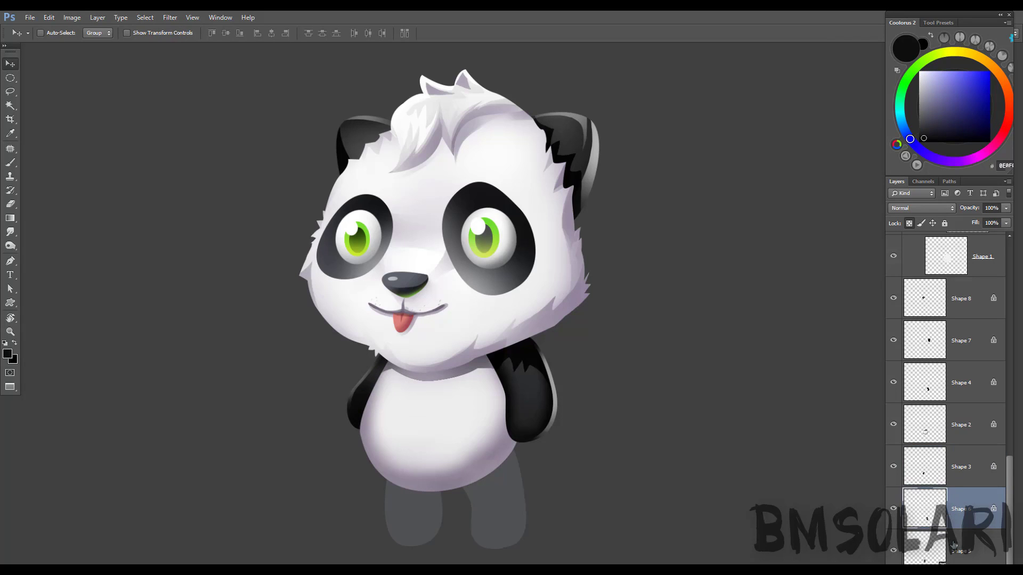
{"action": "left_click", "coordinate": [969, 509]}
{"action": "mouse_move", "coordinate": [495, 497]}
{"action": "left_mouse_down"}
{"action": "mouse_move", "coordinate": [485, 497]}
{"action": "mouse_move", "coordinate": [493, 491]}
{"action": "left_mouse_up"}
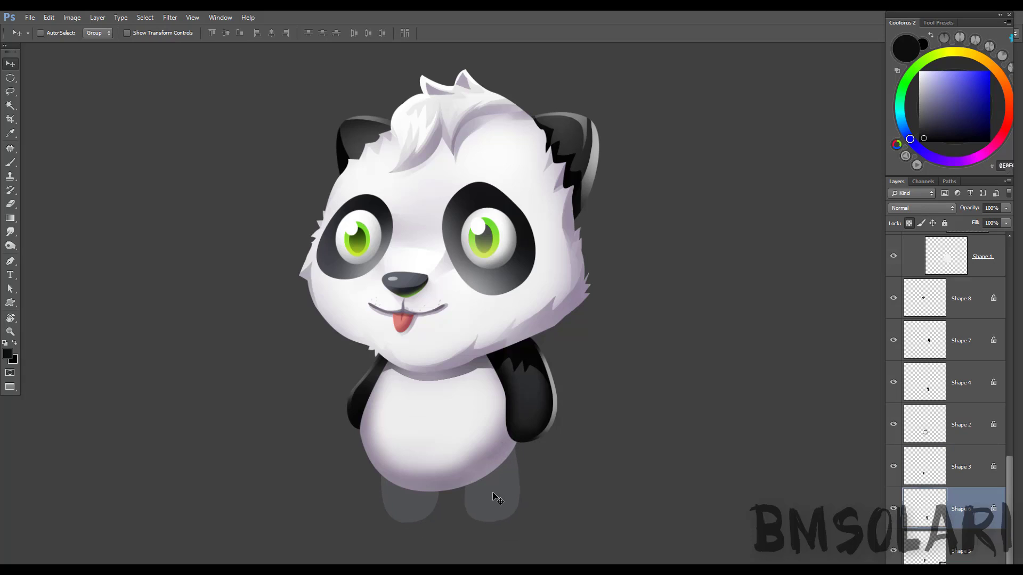
{"action": "left_click_drag", "start_coordinate": [413, 493], "coordinate": [419, 487]}
- Paint the right leg solid black and fill the left leg with black
{"action": "left_click", "coordinate": [952, 509]}
{"action": "key", "text": "b"}
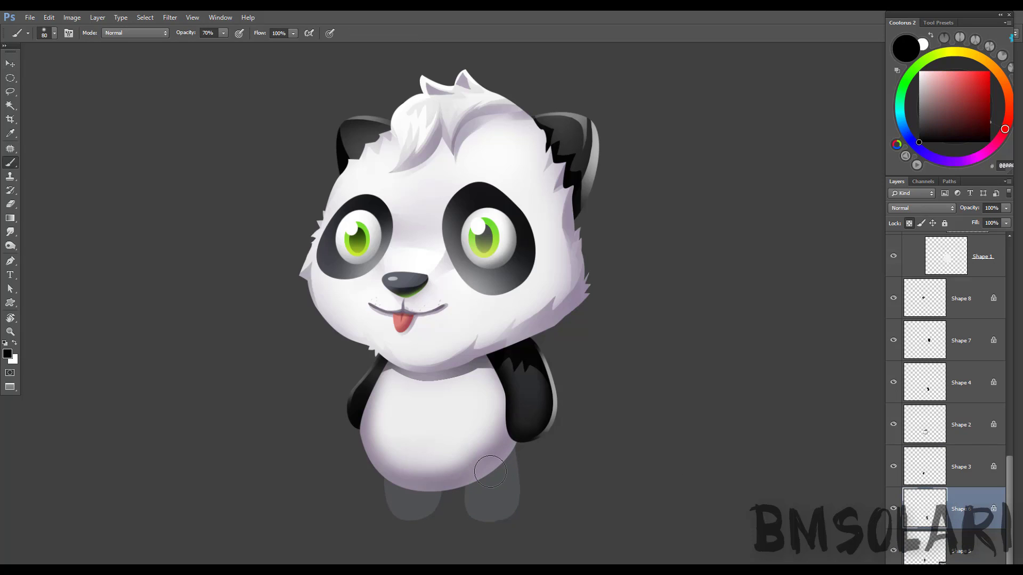
{"action": "left_click_drag", "start_coordinate": [490, 458], "coordinate": [493, 511]}
{"action": "left_click_drag", "start_coordinate": [511, 416], "coordinate": [506, 512]}
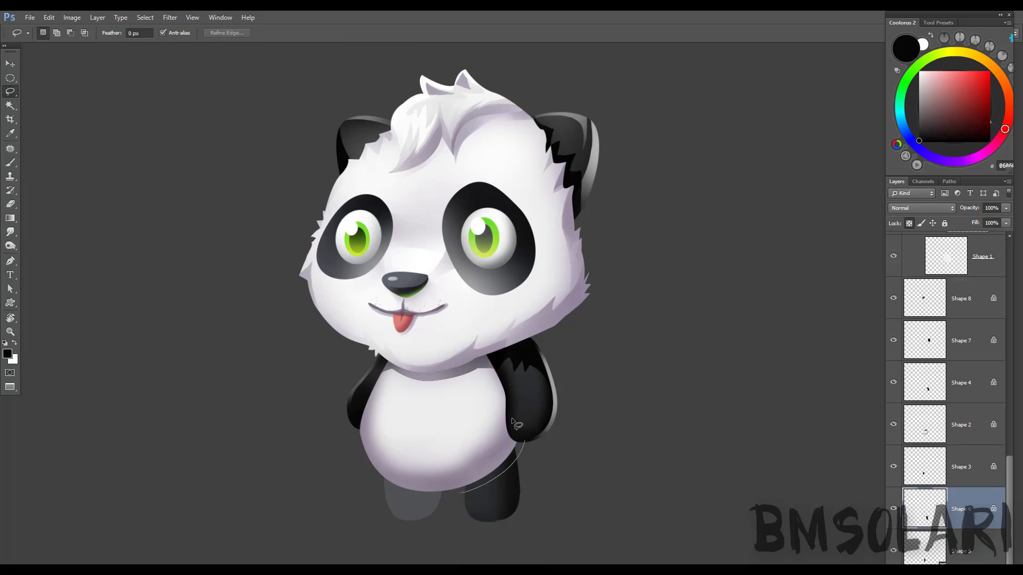
{"action": "mouse_move", "coordinate": [512, 427]}
{"action": "left_mouse_down"}
{"action": "mouse_move", "coordinate": [479, 490]}
{"action": "mouse_move", "coordinate": [490, 519]}
{"action": "left_mouse_up"}
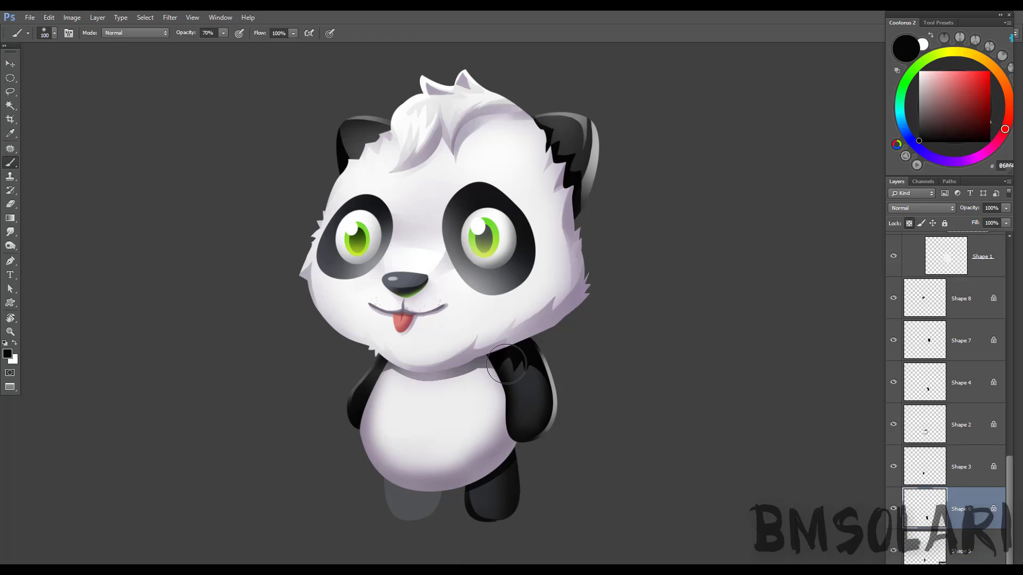
{"action": "key", "text": "alt+bracketleft"}
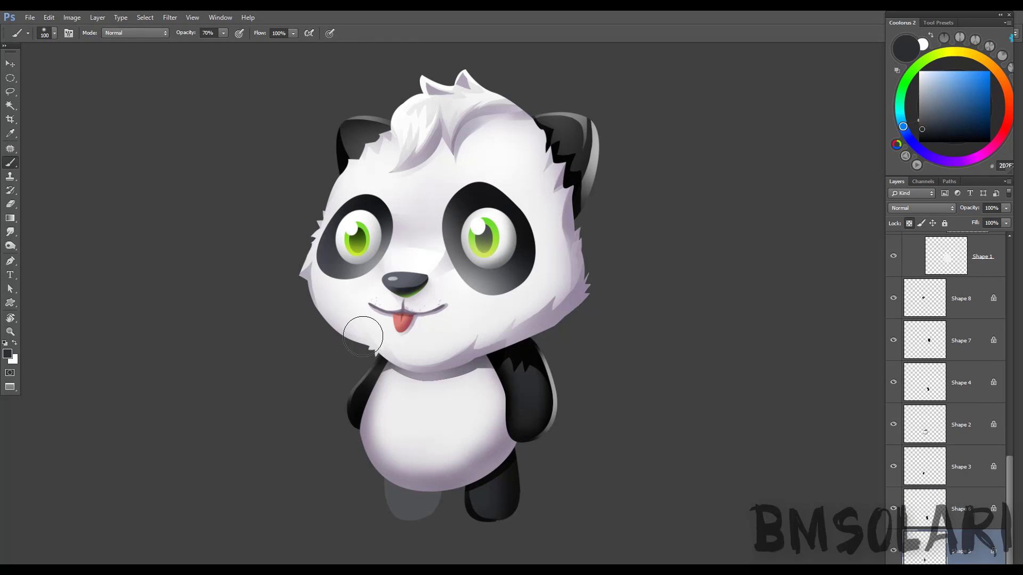
{"action": "key", "text": "alt+BackSpace"}
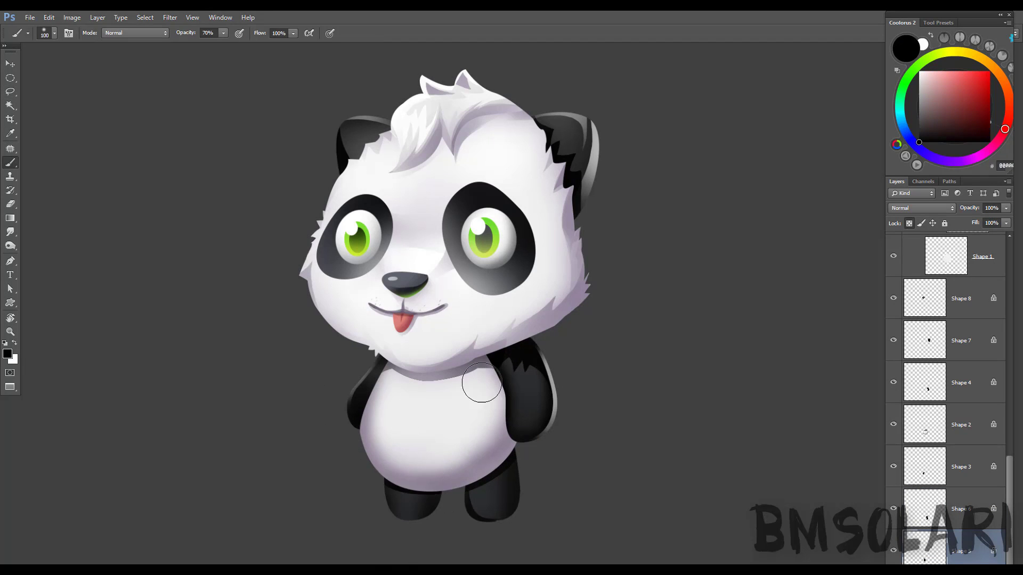
- Sample dark grey from the leg and switch between leg layers for shading
{"action": "key", "text": "z"}
{"action": "key", "text": "b"}
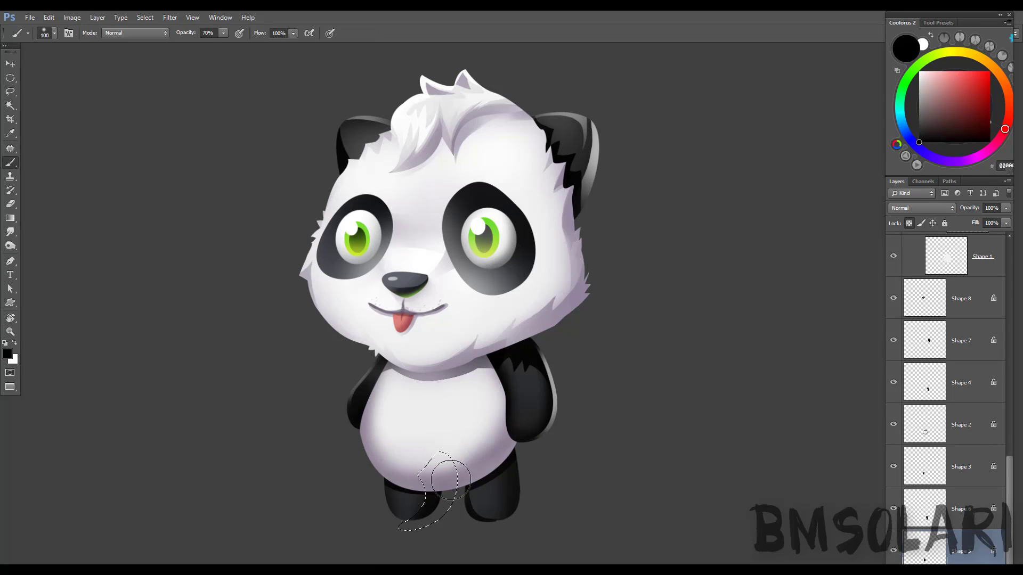
{"action": "left_click", "coordinate": [485, 499], "text": "alt"}
{"action": "key", "text": "alt+bracketright"}
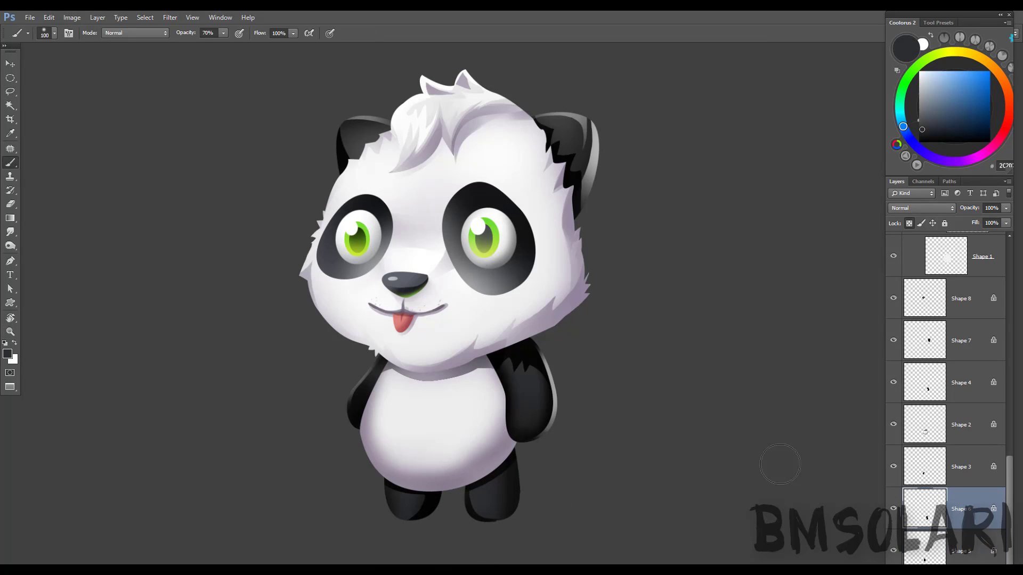
{"action": "key", "text": "l"}
{"action": "key", "text": "d"}
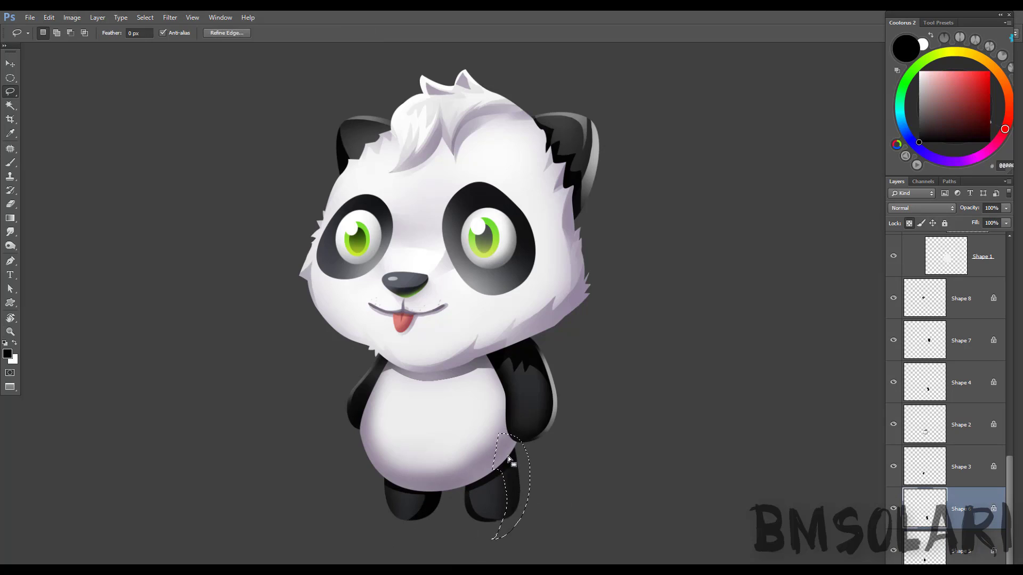
{"action": "key", "text": "b"}
{"action": "left_click", "coordinate": [932, 549]}
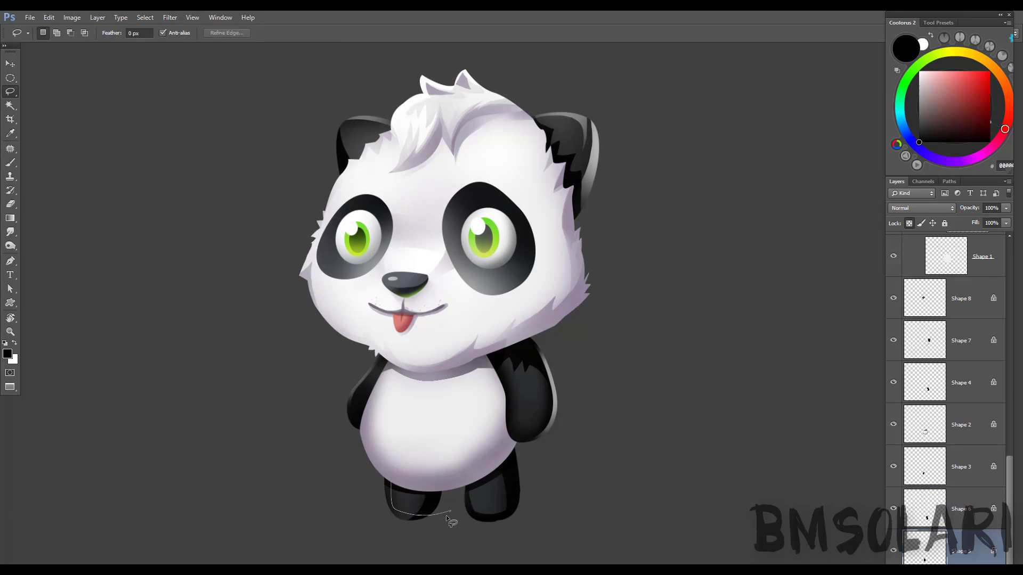
{"action": "key", "text": "z"}
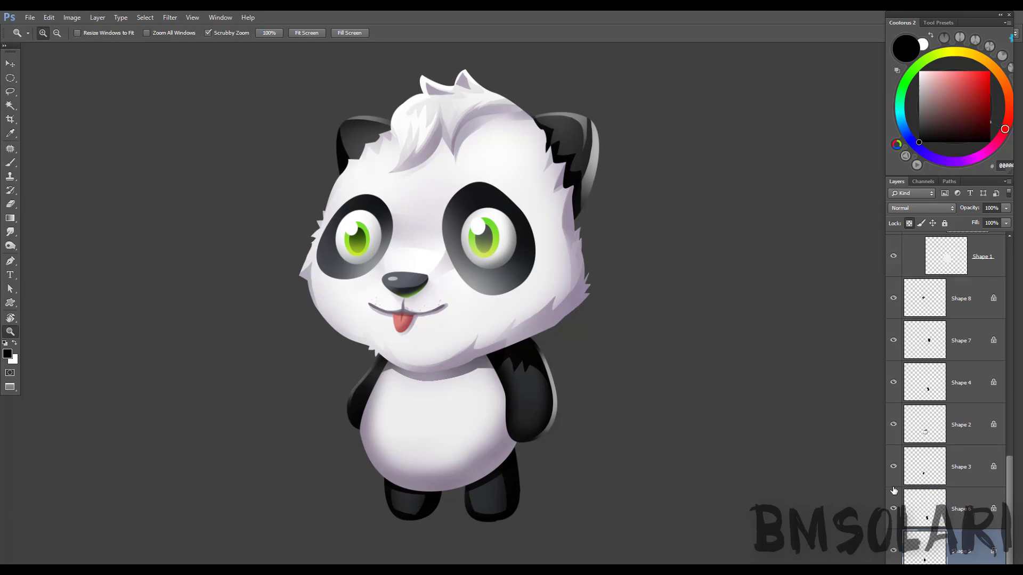
- Select ovals on the left paw and paint the pad in pink and dark red-brown
{"action": "key", "text": "m"}
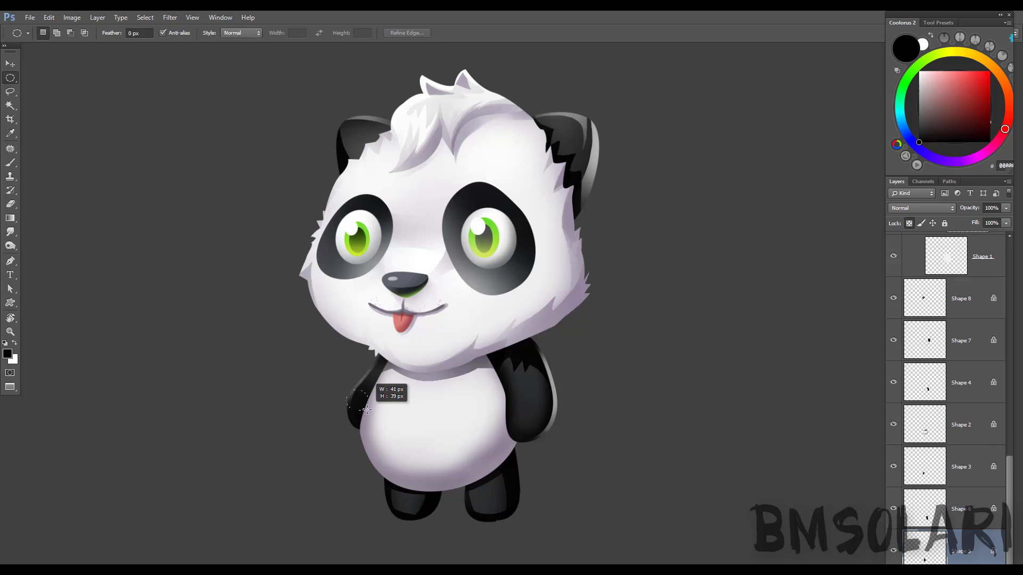
{"action": "left_click_drag", "start_coordinate": [344, 386], "coordinate": [367, 434]}
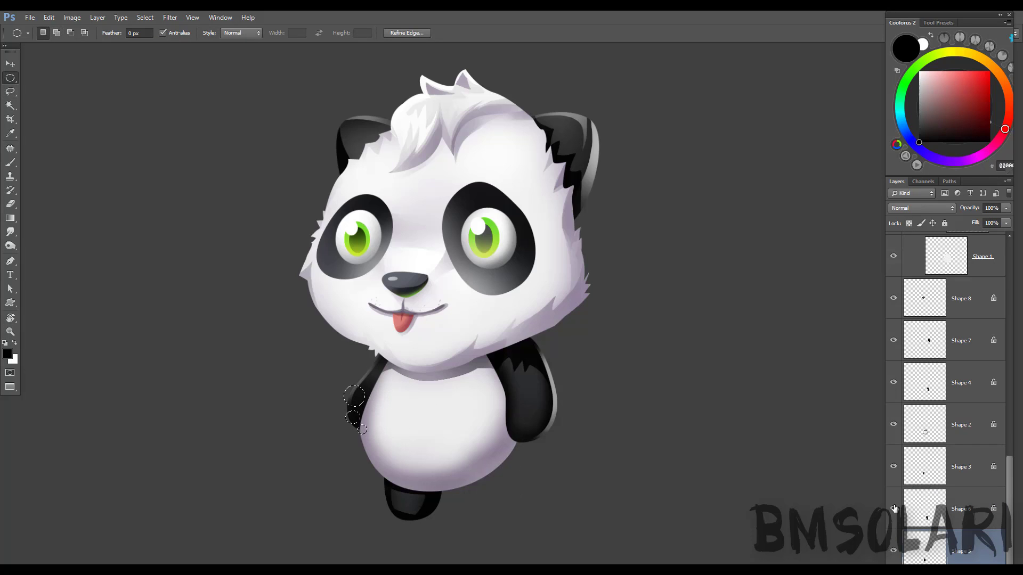
{"action": "left_click", "coordinate": [962, 467]}
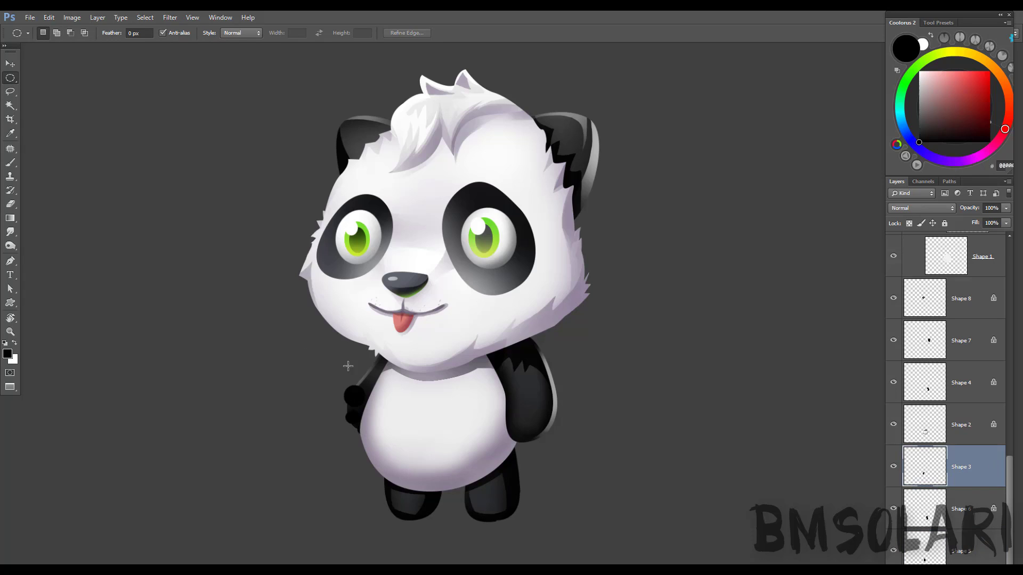
{"action": "left_click_drag", "start_coordinate": [351, 391], "coordinate": [368, 404]}
{"action": "left_click", "coordinate": [947, 87]}
{"action": "key", "text": "b"}
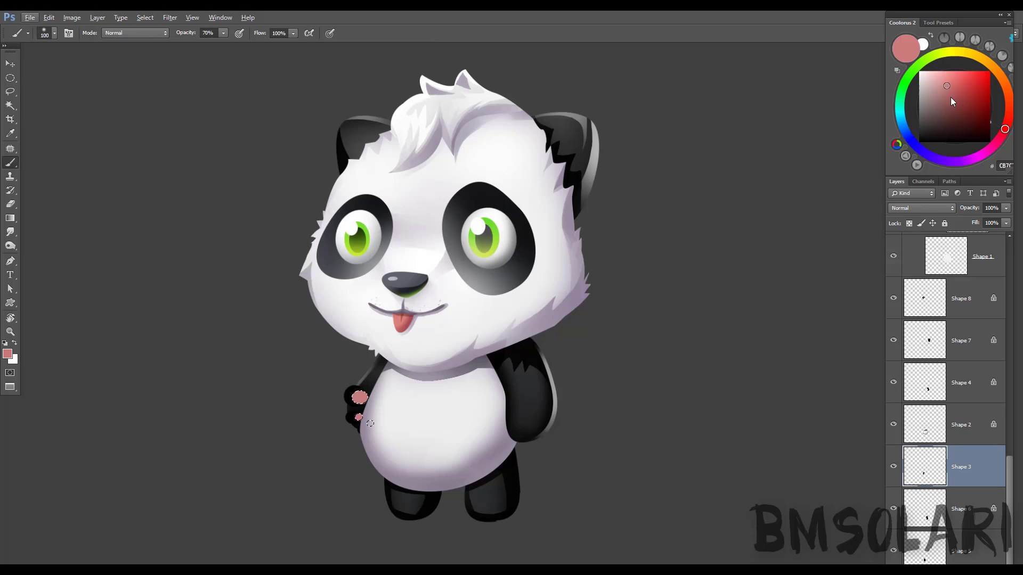
{"action": "left_click", "coordinate": [371, 393], "text": "alt"}
- Outline the raised paw's edge and set a near-black paint colour
{"action": "key", "text": "l"}
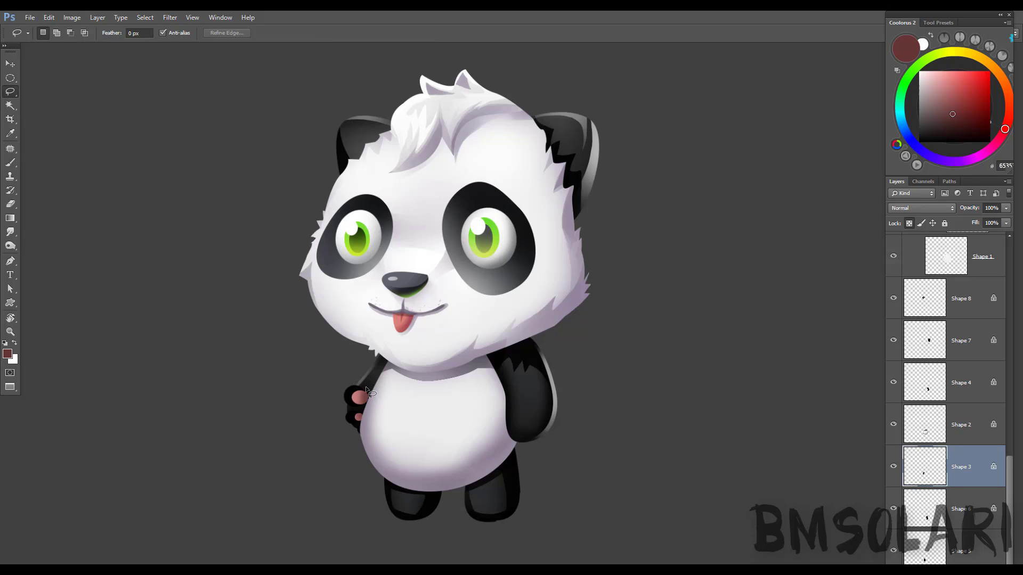
{"action": "left_click_drag", "start_coordinate": [365, 385], "coordinate": [375, 426]}
{"action": "key", "text": "b"}
{"action": "left_click", "coordinate": [375, 427], "text": "alt"}
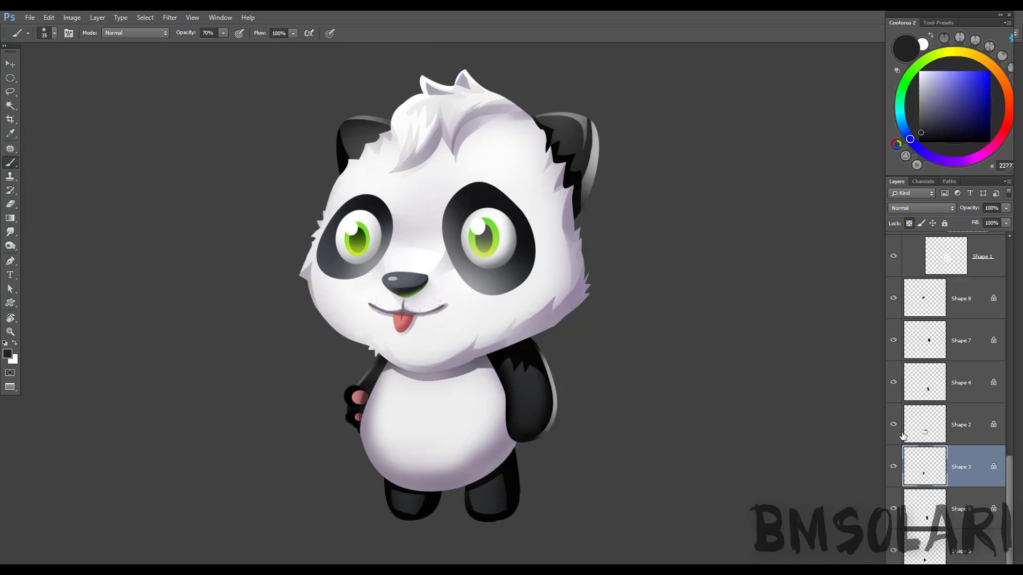
- Lasso the lower part of the right arm on Shape 4
{"action": "left_click", "coordinate": [934, 391]}
{"action": "key", "text": "l"}
{"action": "mouse_move", "coordinate": [509, 416]}
{"action": "left_mouse_down"}
{"action": "mouse_move", "coordinate": [504, 436]}
{"action": "mouse_move", "coordinate": [537, 434]}
{"action": "mouse_move", "coordinate": [554, 419]}
{"action": "left_mouse_up"}
- Lasso claw shapes on the right paw and fill them with white
{"action": "key", "text": "b"}
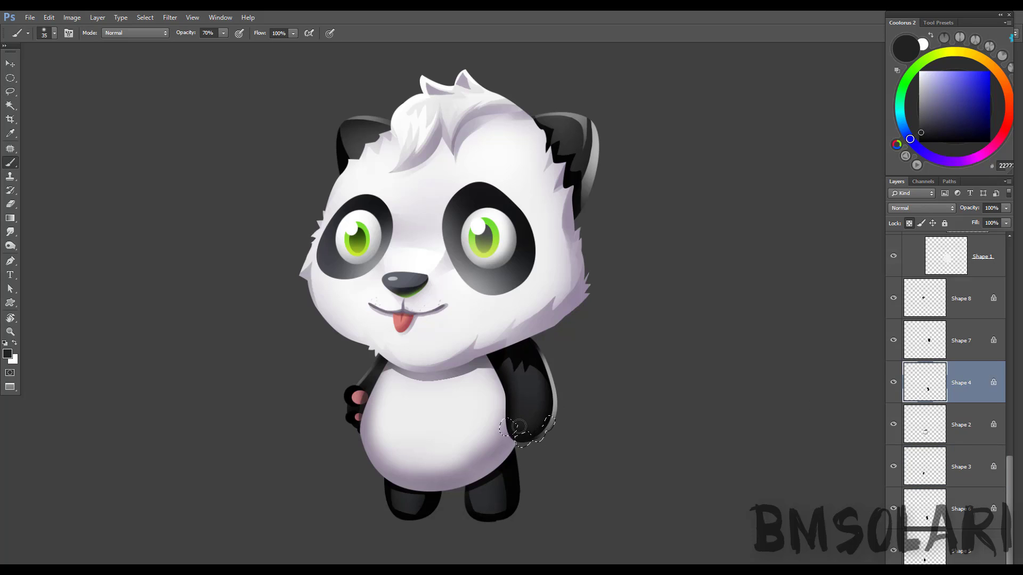
{"action": "left_click", "coordinate": [512, 422], "text": "alt"}
{"action": "key", "text": "ctrl+d"}
{"action": "key", "text": "l"}
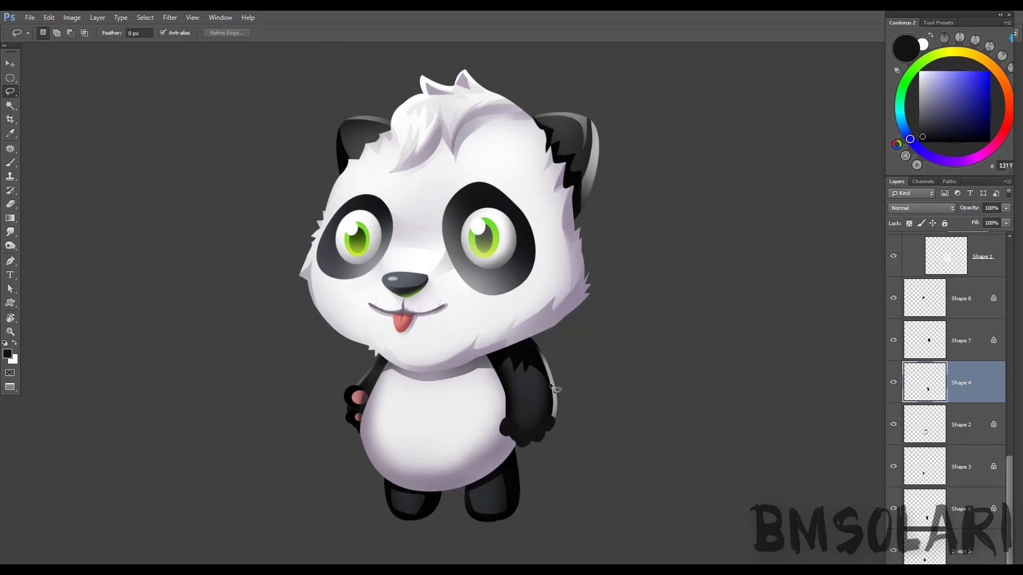
{"action": "key", "text": "b"}
{"action": "key", "text": "d"}
{"action": "key", "text": "l"}
{"action": "scroll", "coordinate": [549, 367], "scroll_direction": "up", "scroll_amount": 5}
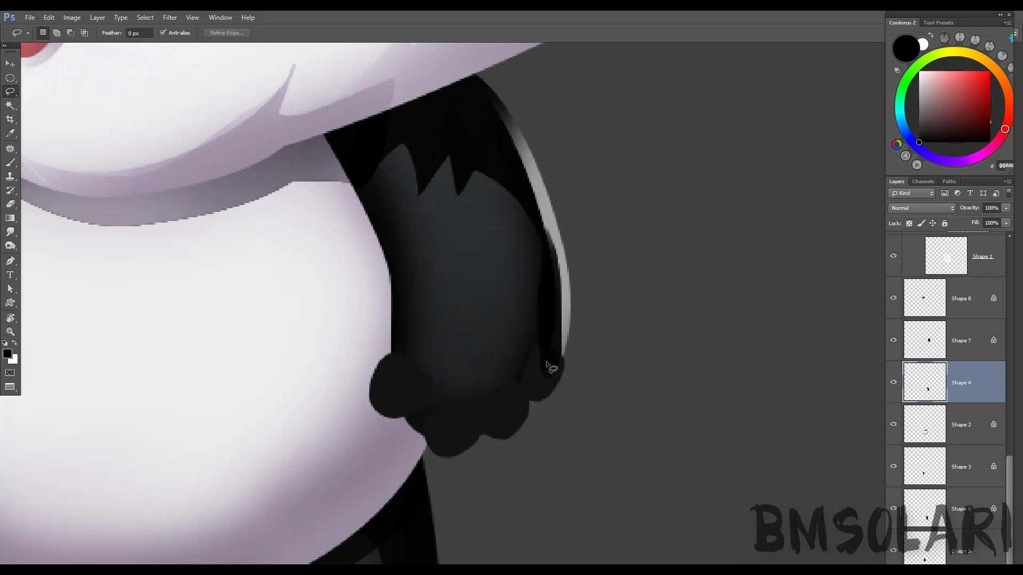
{"action": "left_click_drag", "start_coordinate": [476, 451], "coordinate": [448, 445]}
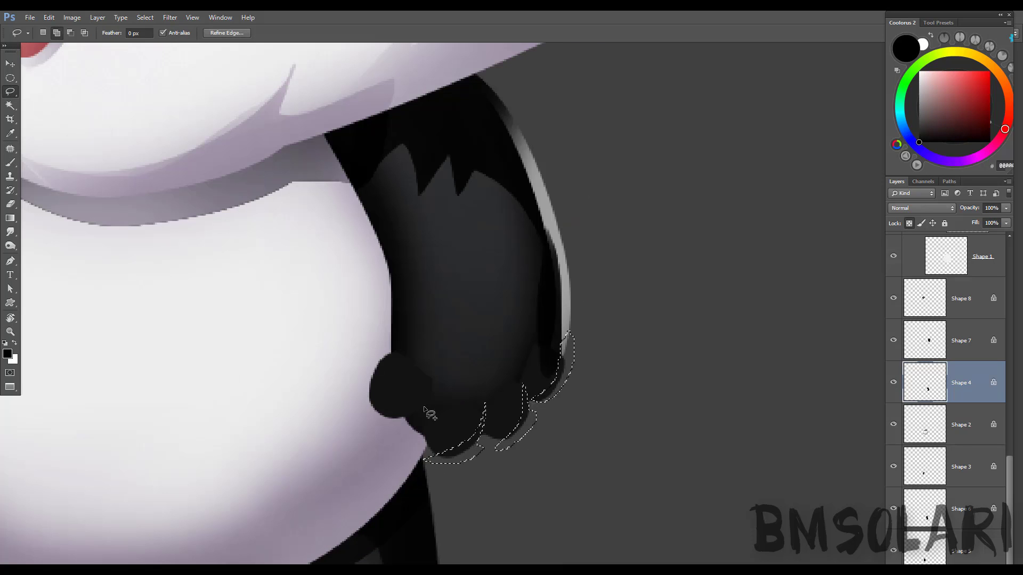
{"action": "key", "text": "x"}
{"action": "key", "text": "alt+BackSpace"}
{"action": "key", "text": "ctrl+d"}
- Dim the claw highlights to grey and fill the hand outline with dark 131313
{"action": "key", "text": "z"}
{"action": "scroll", "coordinate": [580, 333], "scroll_direction": "down", "scroll_amount": 1}
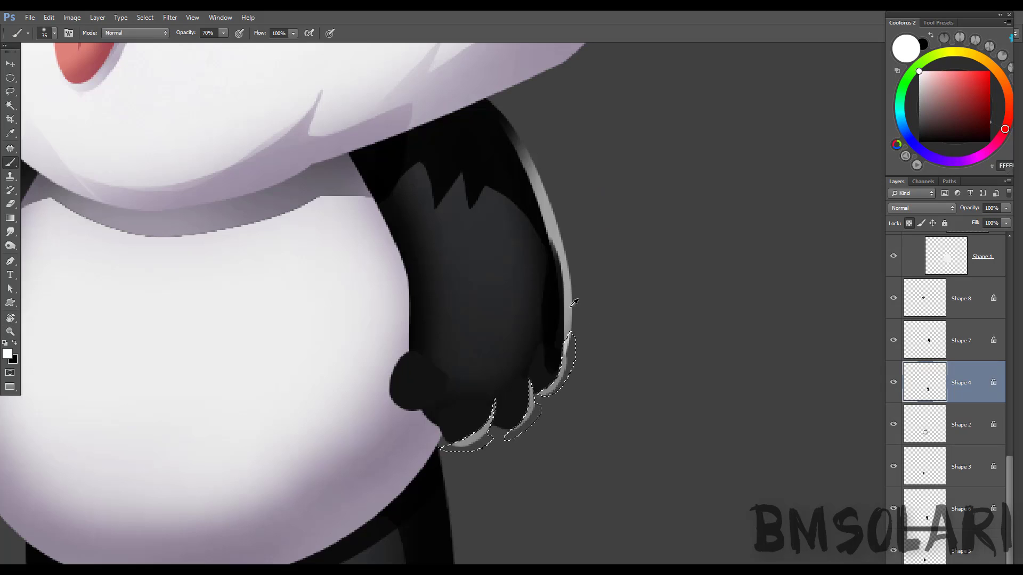
{"action": "key", "text": "l"}
{"action": "left_click_drag", "start_coordinate": [420, 418], "coordinate": [411, 335]}
{"action": "key", "text": "b"}
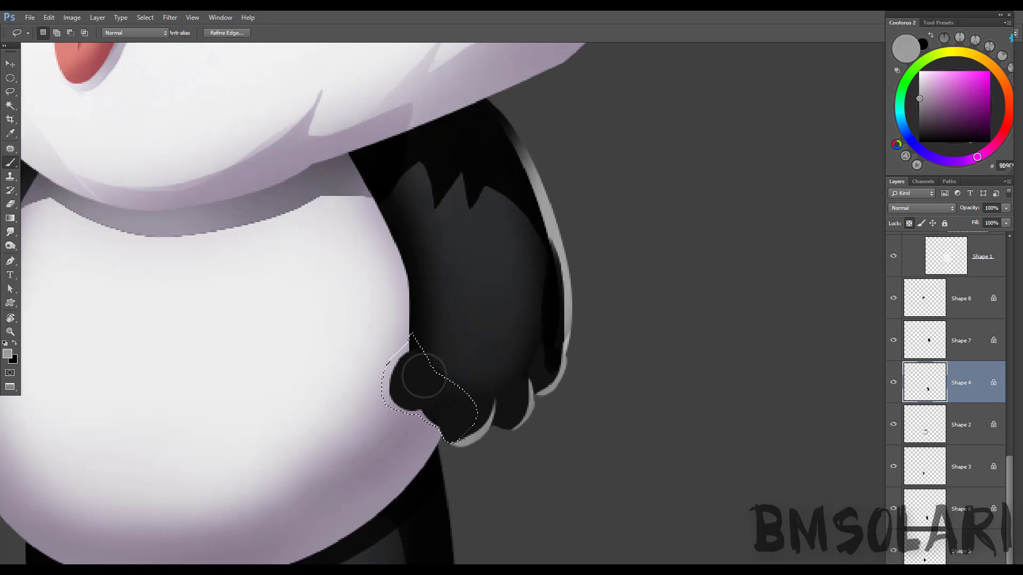
{"action": "left_click", "coordinate": [410, 344], "text": "alt"}
{"action": "key", "text": "alt+BackSpace"}
{"action": "key", "text": "ctrl+d"}
- Rotate the right arm slightly with Free Transform and zoom out to review
{"action": "key", "text": "z"}
{"action": "scroll", "coordinate": [443, 343], "scroll_direction": "down", "scroll_amount": 2}
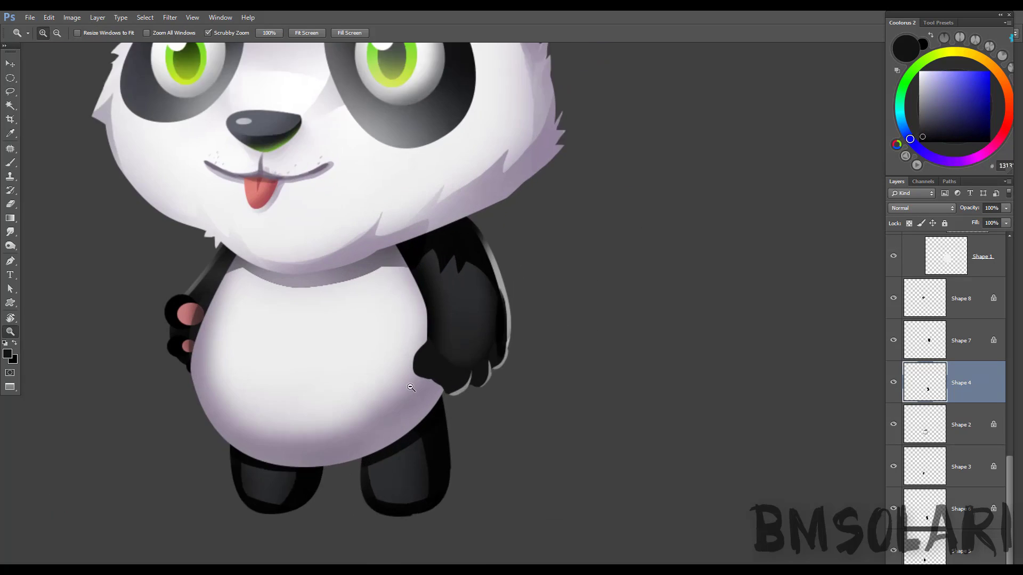
{"action": "scroll", "coordinate": [443, 343], "scroll_direction": "down", "scroll_amount": 1}
{"action": "key", "text": "ctrl+t"}
{"action": "left_click_drag", "start_coordinate": [560, 366], "coordinate": [542, 407]}
{"action": "key", "text": "Return"}
{"action": "scroll", "coordinate": [513, 358], "scroll_direction": "down", "scroll_amount": 2}
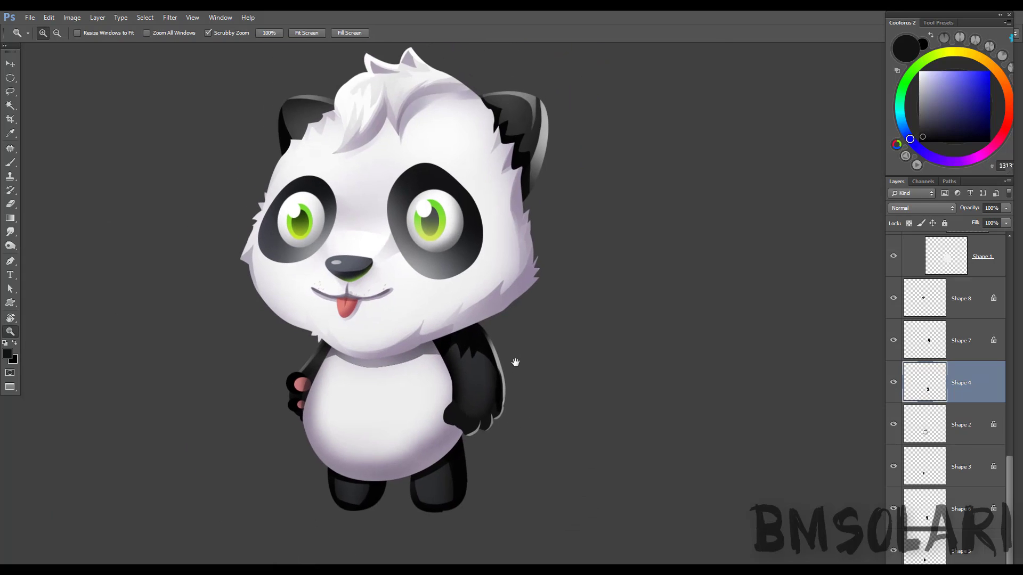
{"action": "scroll", "coordinate": [463, 372], "scroll_direction": "up", "scroll_amount": 5}
{"action": "key", "text": "l"}
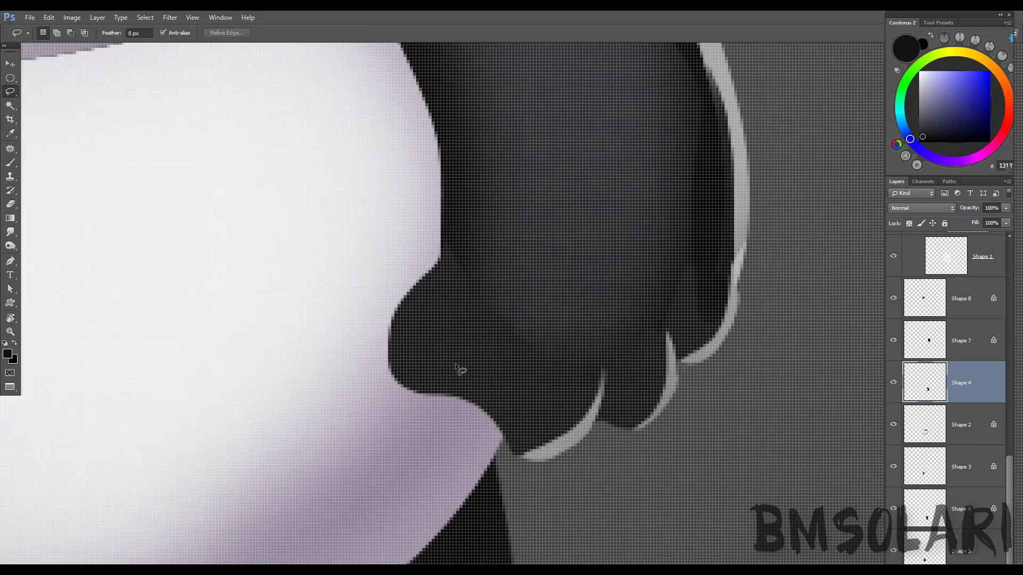
{"action": "scroll", "coordinate": [481, 392], "scroll_direction": "down", "scroll_amount": 2}
{"action": "key", "text": "z"}
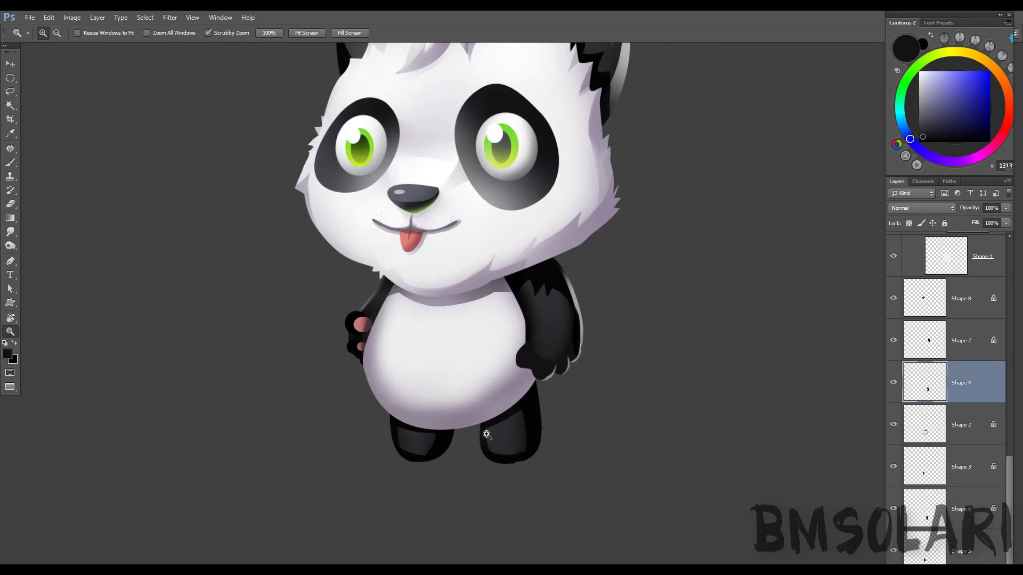
{"action": "scroll", "coordinate": [549, 346], "scroll_direction": "down", "scroll_amount": 3}
{"action": "scroll", "coordinate": [577, 327], "scroll_direction": "down", "scroll_amount": 1}
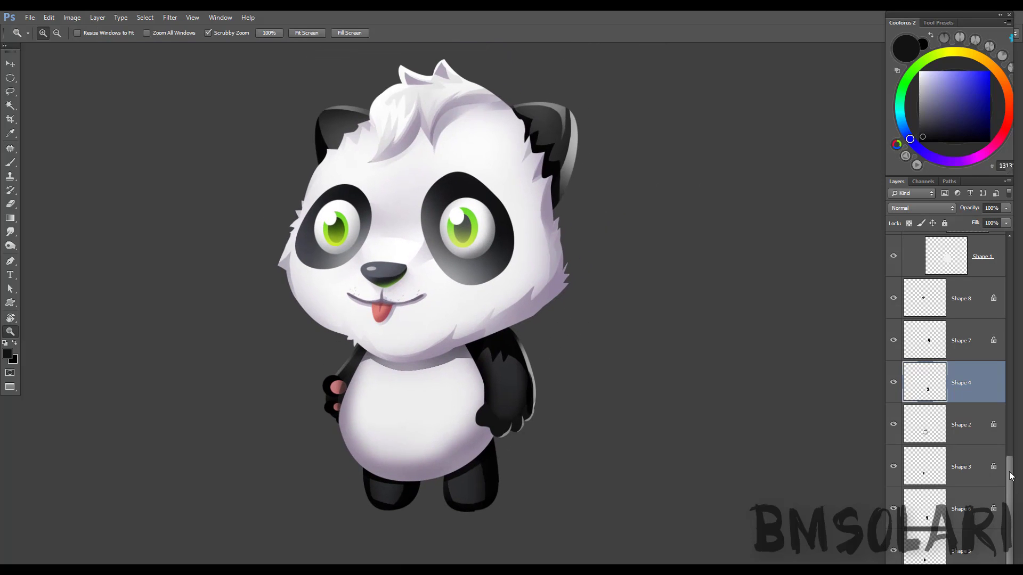
- Lasso the panda's right leg and paint white over its top on Shape 4
{"action": "key", "text": "l"}
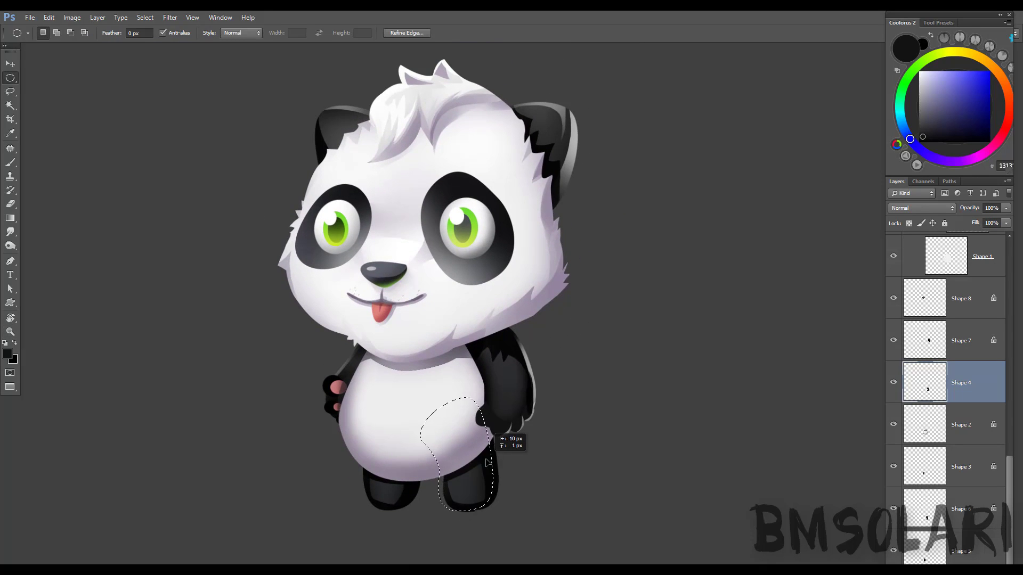
{"action": "left_click_drag", "start_coordinate": [493, 442], "coordinate": [494, 482]}
{"action": "key", "text": "b"}
{"action": "key", "text": "x"}
{"action": "key", "text": "bracketright"}
{"action": "key", "text": "slash"}
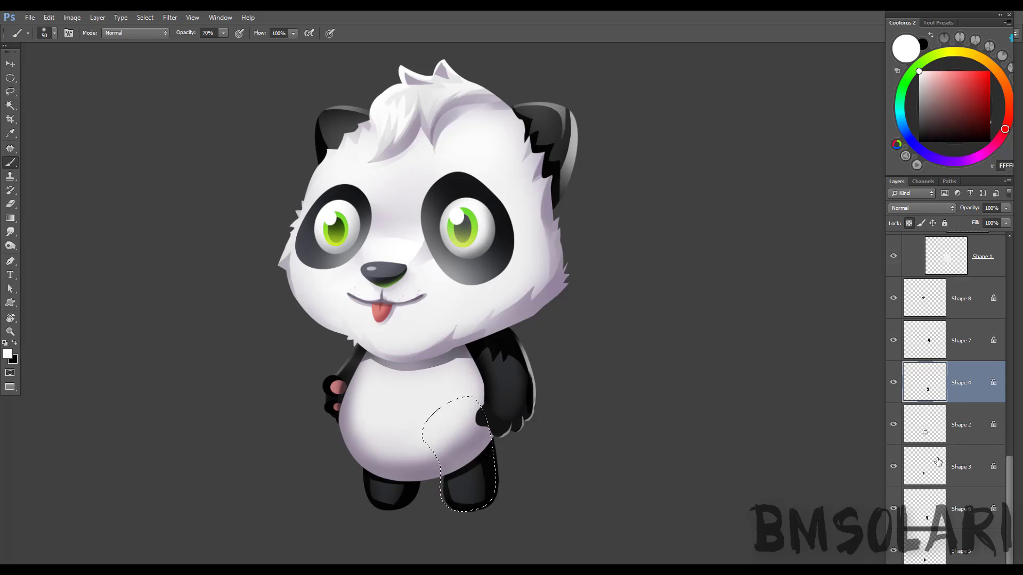
- Make the Shape 5 leg layer visible again and deselect with Ctrl+D
{"action": "left_click", "coordinate": [938, 504]}
{"action": "left_click", "coordinate": [938, 553]}
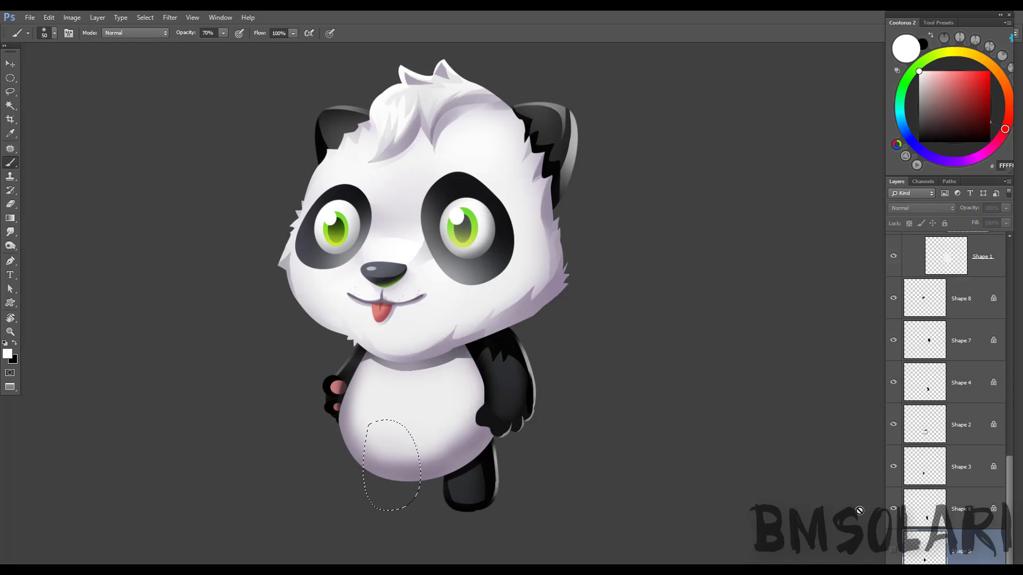
{"action": "left_click", "coordinate": [894, 551]}
{"action": "key", "text": "m"}
{"action": "mouse_move", "coordinate": [407, 466]}
{"action": "left_mouse_down"}
{"action": "mouse_move", "coordinate": [522, 388]}
{"action": "mouse_move", "coordinate": [767, 390]}
{"action": "left_mouse_up"}
{"action": "key", "text": "ctrl+d"}
{"action": "key", "text": "z"}
{"action": "left_click_drag", "start_coordinate": [973, 180], "coordinate": [955, 184]}
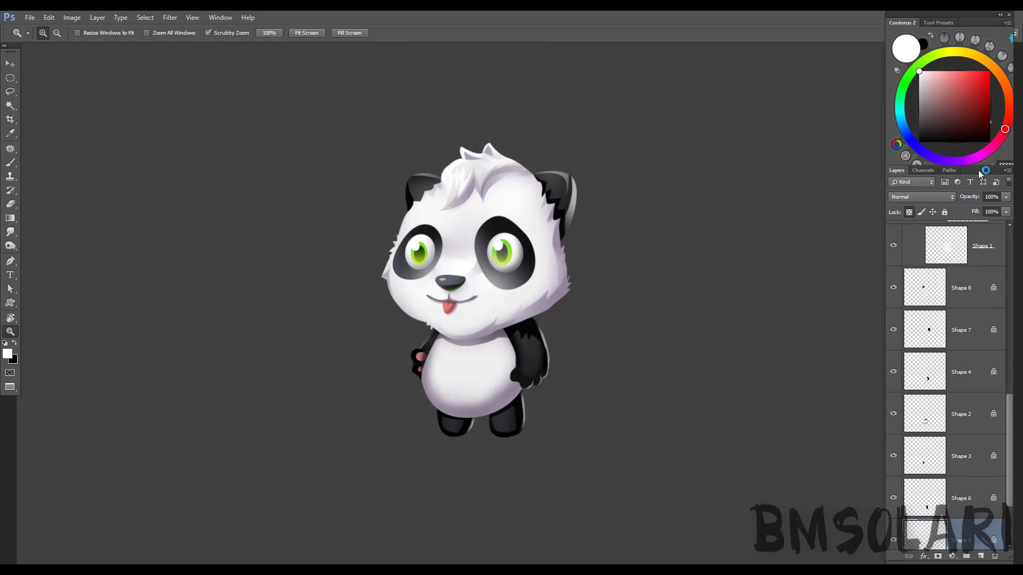
- Darken the Background layer with a Hue/Saturation adjustment
{"action": "scroll", "coordinate": [962, 533], "scroll_direction": "down", "scroll_amount": 3}
{"action": "left_click", "coordinate": [962, 532]}
{"action": "key", "text": "ctrl+u"}
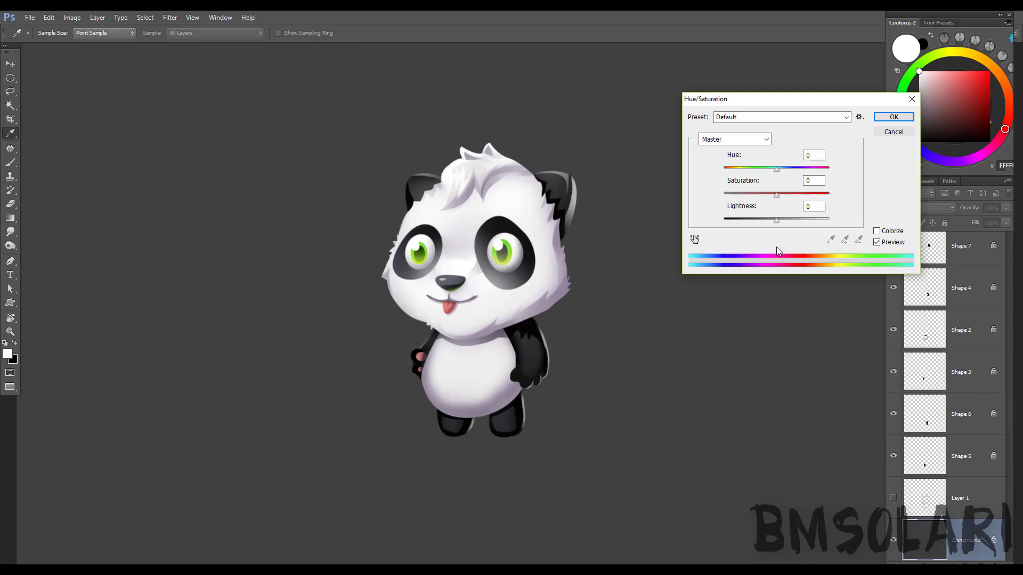
{"action": "left_click", "coordinate": [902, 114]}
- On a new Layer 10, paint a black elliptical shadow beneath the panda's feet
{"action": "key", "text": "ctrl+shift+alt+n"}
{"action": "key", "text": "m"}
{"action": "mouse_move", "coordinate": [383, 398]}
{"action": "left_mouse_down"}
{"action": "mouse_move", "coordinate": [606, 468]}
{"action": "mouse_move", "coordinate": [579, 452]}
{"action": "left_mouse_up"}
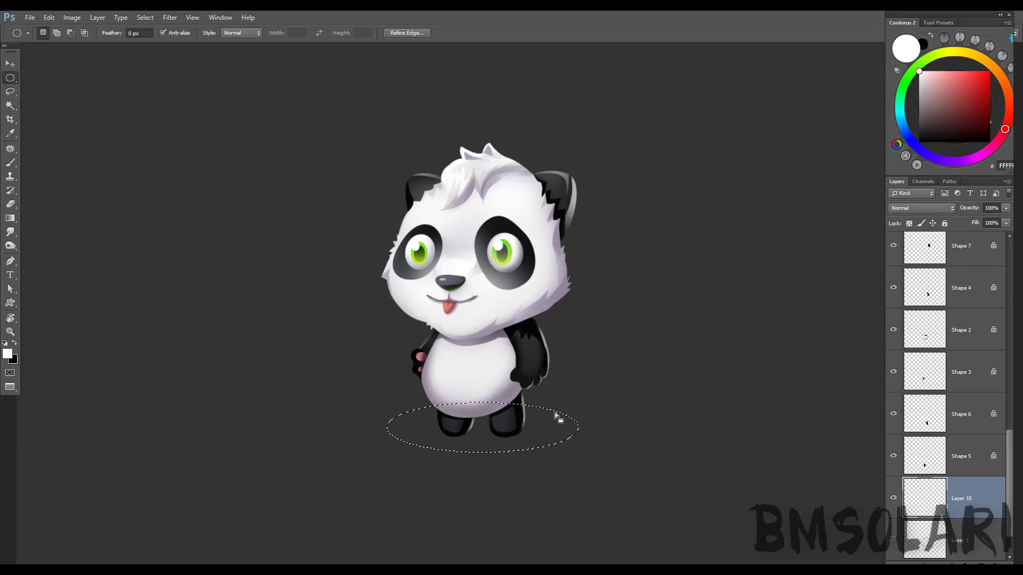
{"action": "left_click", "coordinate": [938, 23]}
{"action": "key", "text": "b"}
{"action": "key", "text": "x"}
{"action": "key", "text": "bracketright"}
{"action": "key", "text": "bracketright"}
{"action": "key", "text": "bracketright"}
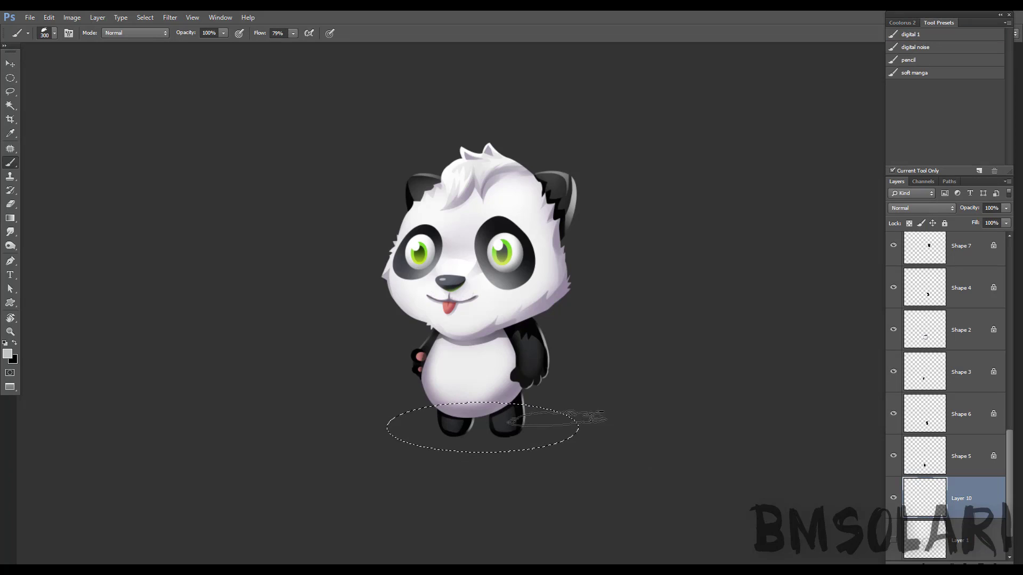
{"action": "mouse_move", "coordinate": [475, 457]}
{"action": "left_mouse_down"}
{"action": "mouse_move", "coordinate": [405, 426]}
{"action": "mouse_move", "coordinate": [586, 424]}
{"action": "mouse_move", "coordinate": [356, 433]}
{"action": "left_mouse_up"}
- Deselect the ellipse and soften the ground shadow with the Eraser
{"action": "key", "text": "ctrl+d"}
{"action": "key", "text": "e"}
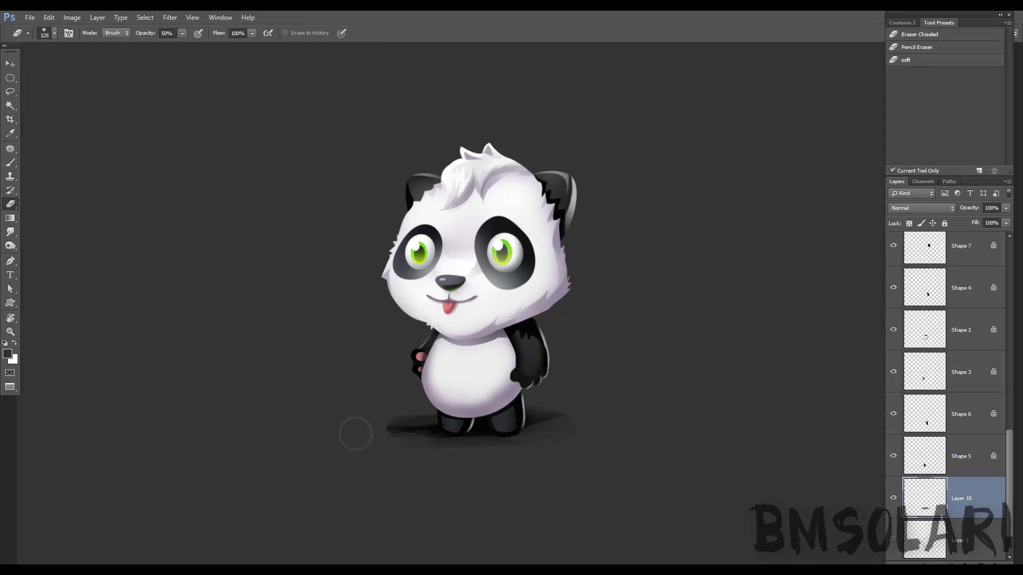
{"action": "key", "text": "z"}
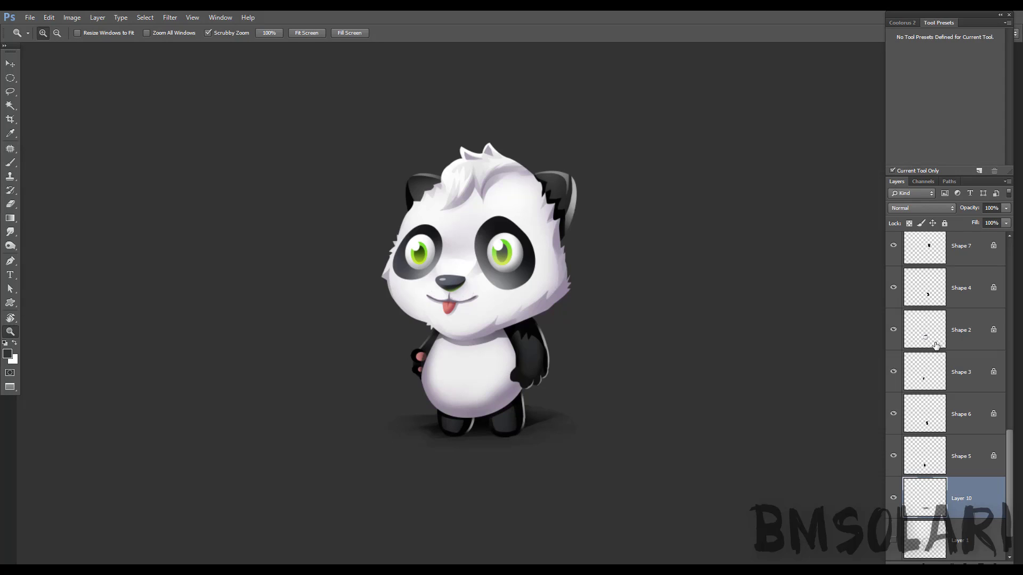
{"action": "scroll", "coordinate": [965, 377], "scroll_direction": "up", "scroll_amount": 5}
- Load the Shape 1 head selection, move to the fur layer with white paint, then deselect
{"action": "left_click", "coordinate": [947, 416], "text": "ctrl"}
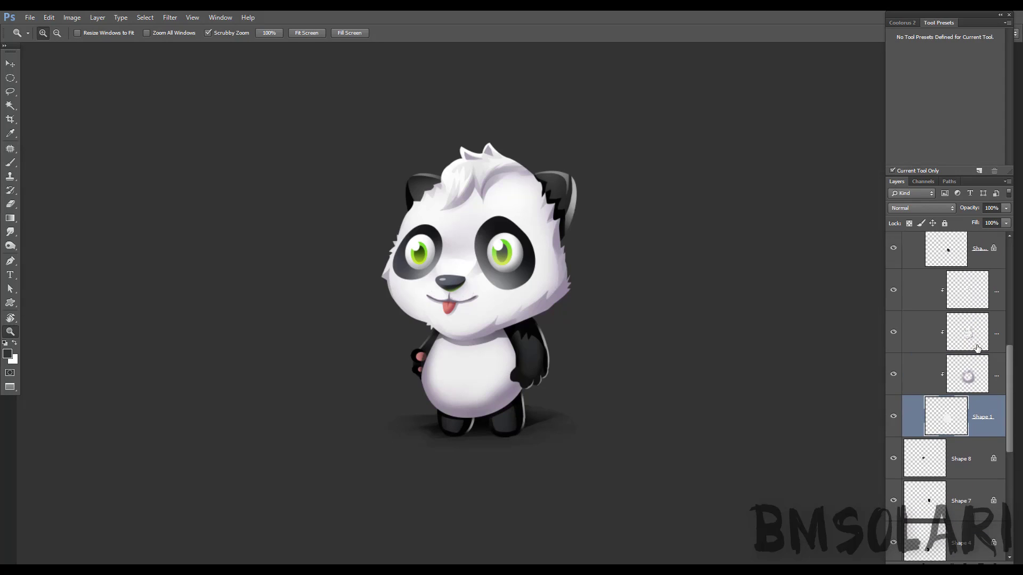
{"action": "key", "text": "m"}
{"action": "key", "text": "alt+bracketright"}
{"action": "key", "text": "alt+bracketright"}
{"action": "key", "text": "x"}
{"action": "key", "text": "b"}
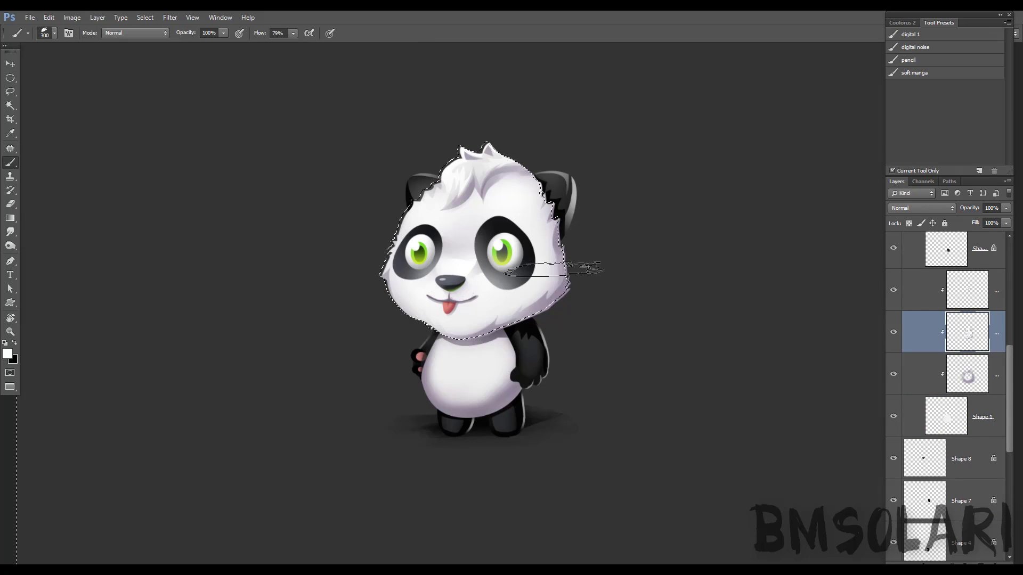
{"action": "key", "text": "z"}
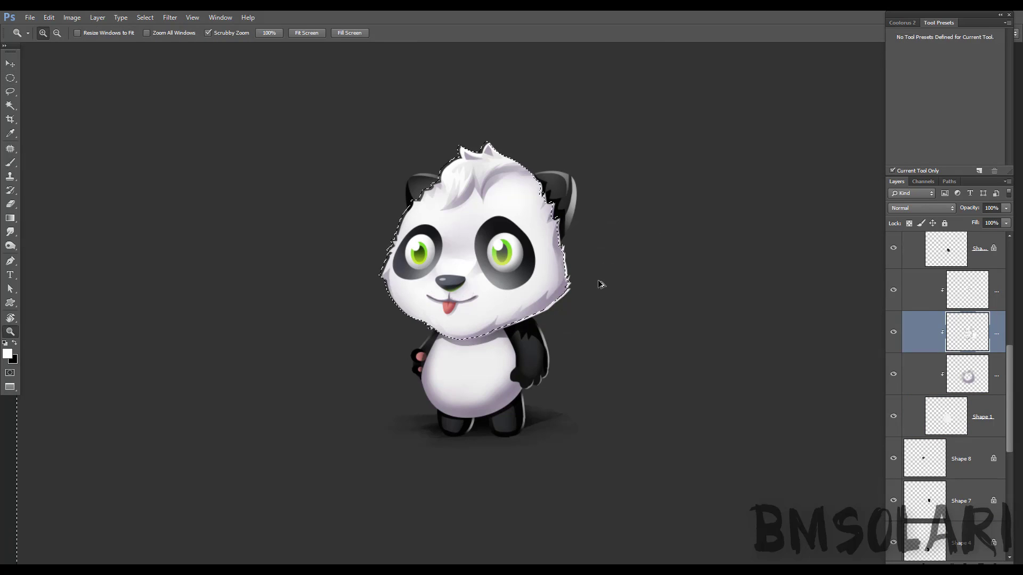
{"action": "key", "text": "b"}
{"action": "scroll", "coordinate": [591, 254], "scroll_direction": "up", "scroll_amount": 3}
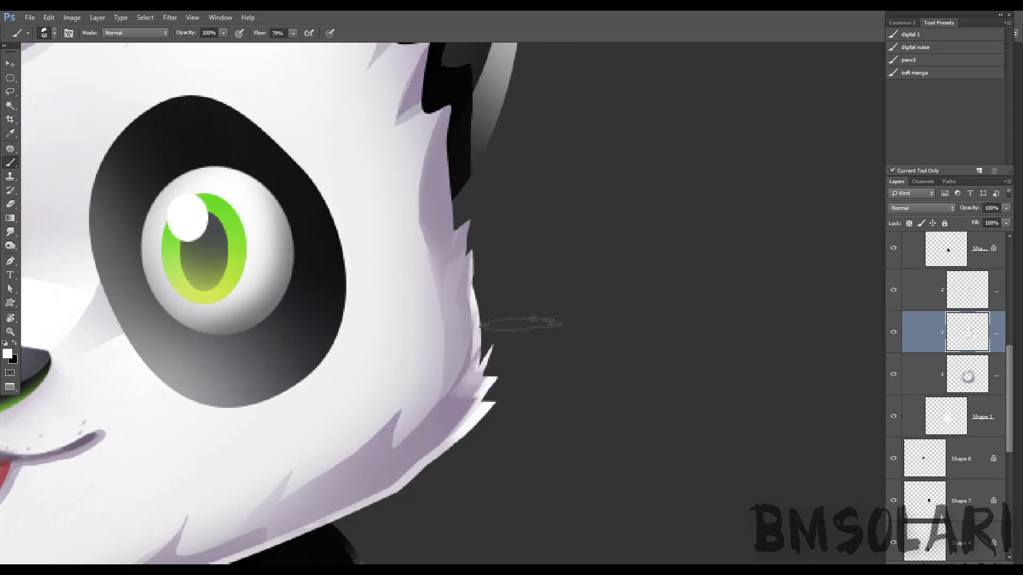
{"action": "key", "text": "ctrl+d"}
- Alt-click to sample a light fur colour from the panda, zooming toward the belly and legs
{"action": "left_click_drag", "start_coordinate": [516, 211], "coordinate": [516, 214]}
{"action": "scroll", "coordinate": [516, 215], "scroll_direction": "down", "scroll_amount": 2}
{"action": "scroll", "coordinate": [549, 256], "scroll_direction": "up", "scroll_amount": 3}
{"action": "scroll", "coordinate": [576, 370], "scroll_direction": "down", "scroll_amount": 3}
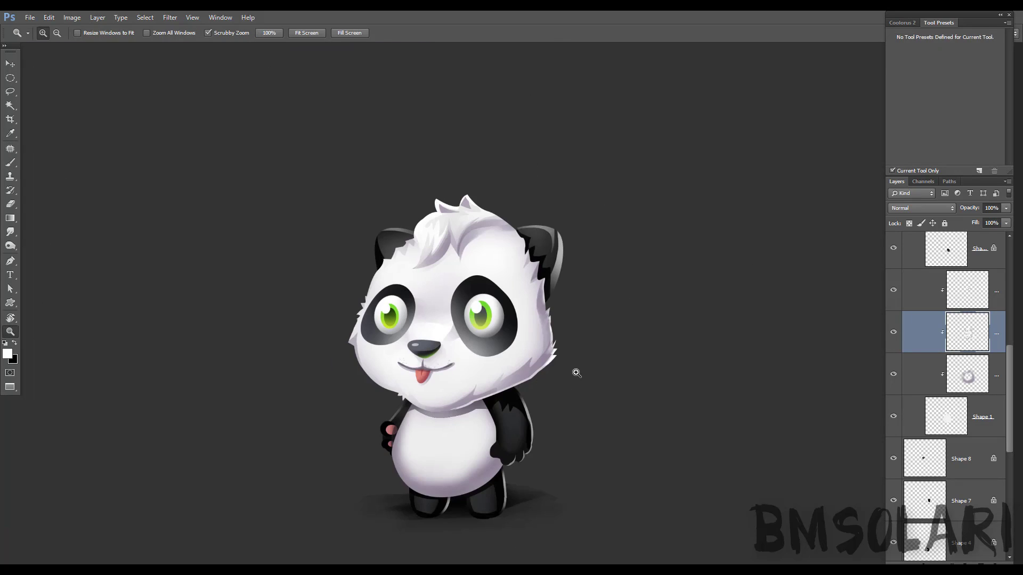
{"action": "scroll", "coordinate": [530, 358], "scroll_direction": "up", "scroll_amount": 3}
{"action": "left_click", "coordinate": [530, 358], "text": "alt"}
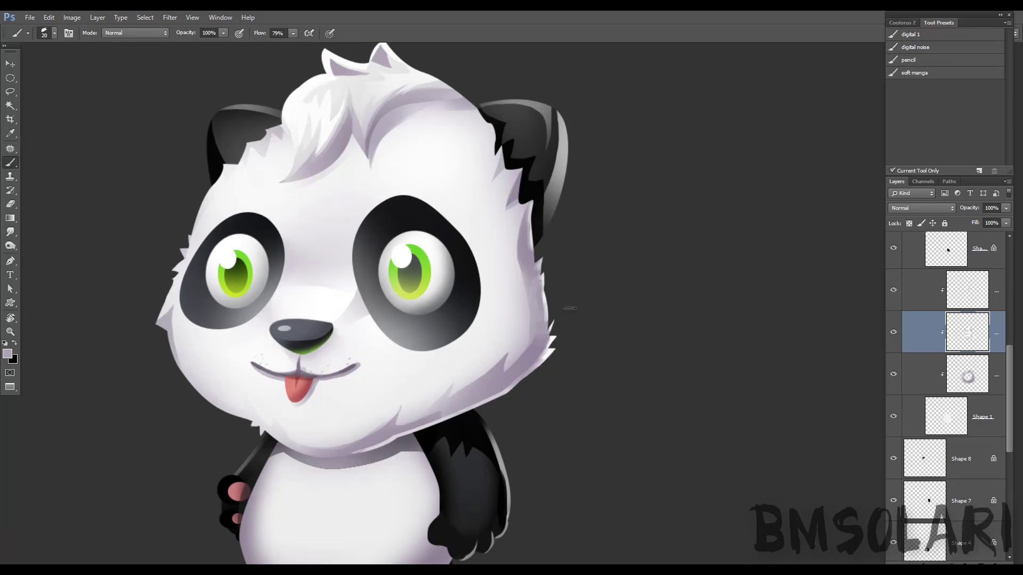
{"action": "scroll", "coordinate": [570, 308], "scroll_direction": "down", "scroll_amount": 2}
{"action": "left_click", "coordinate": [538, 278], "text": "alt"}
{"action": "scroll", "coordinate": [548, 359], "scroll_direction": "down", "scroll_amount": 2}
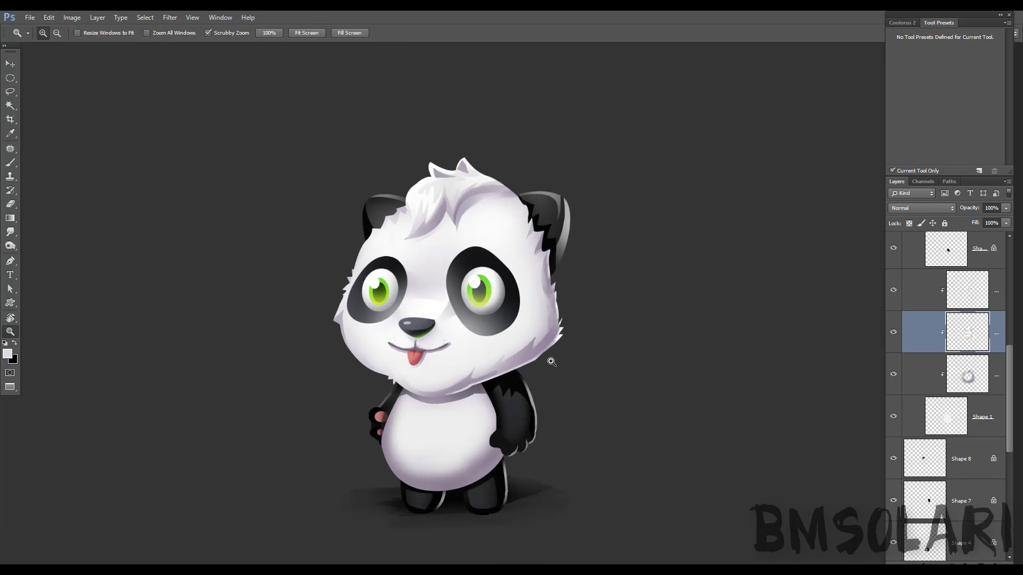
{"action": "scroll", "coordinate": [566, 348], "scroll_direction": "up", "scroll_amount": 2}
{"action": "scroll", "coordinate": [452, 257], "scroll_direction": "up", "scroll_amount": 1}
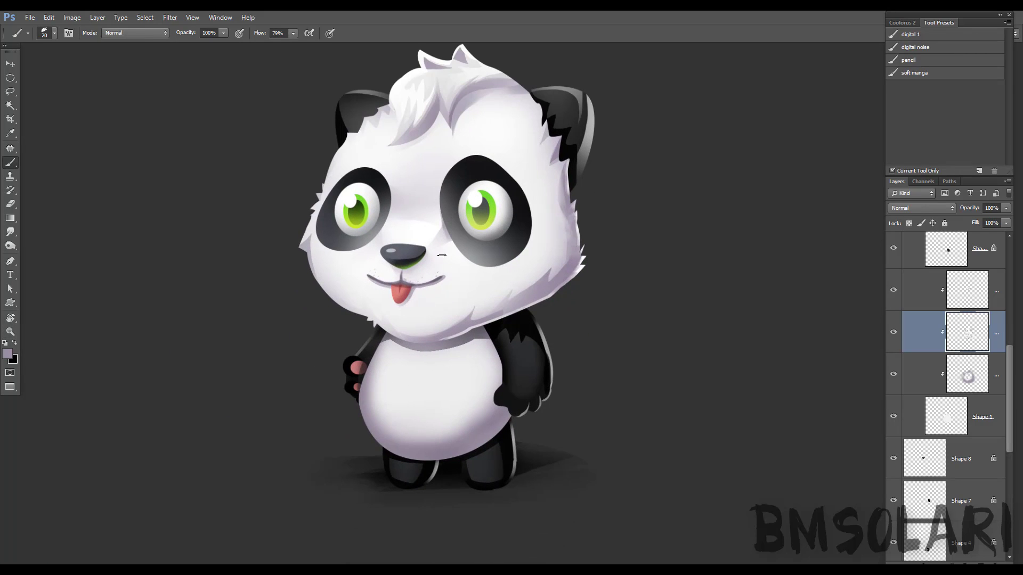
{"action": "scroll", "coordinate": [386, 418], "scroll_direction": "up", "scroll_amount": 3}
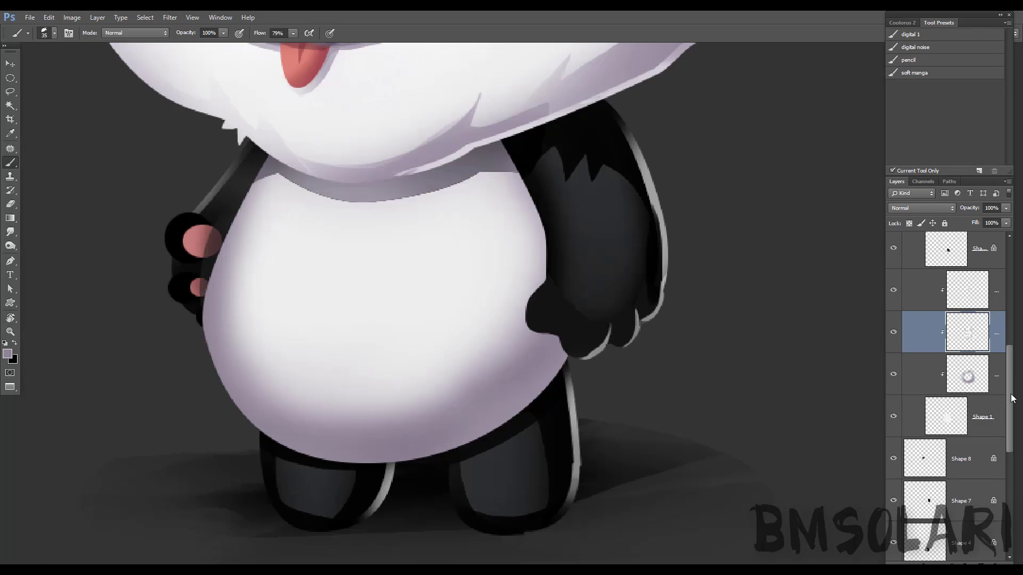
{"action": "scroll", "coordinate": [1012, 398], "scroll_direction": "down", "scroll_amount": 3}
- On Shape 2, paint light streaks across the lower belly shading
{"action": "scroll", "coordinate": [1012, 398], "scroll_direction": "down", "scroll_amount": 2}
{"action": "left_click", "coordinate": [938, 407]}
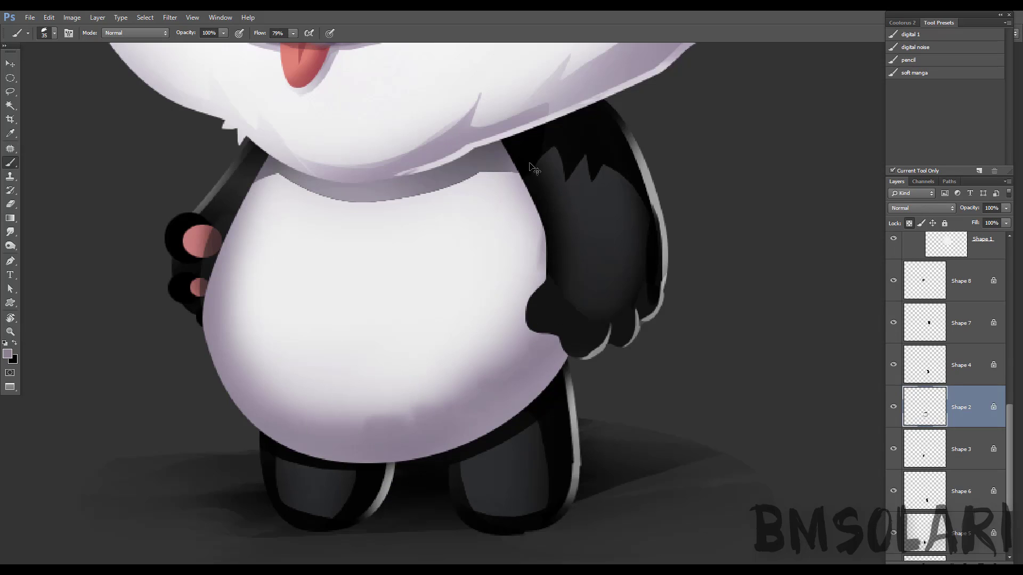
{"action": "left_click_drag", "start_coordinate": [367, 408], "coordinate": [286, 407]}
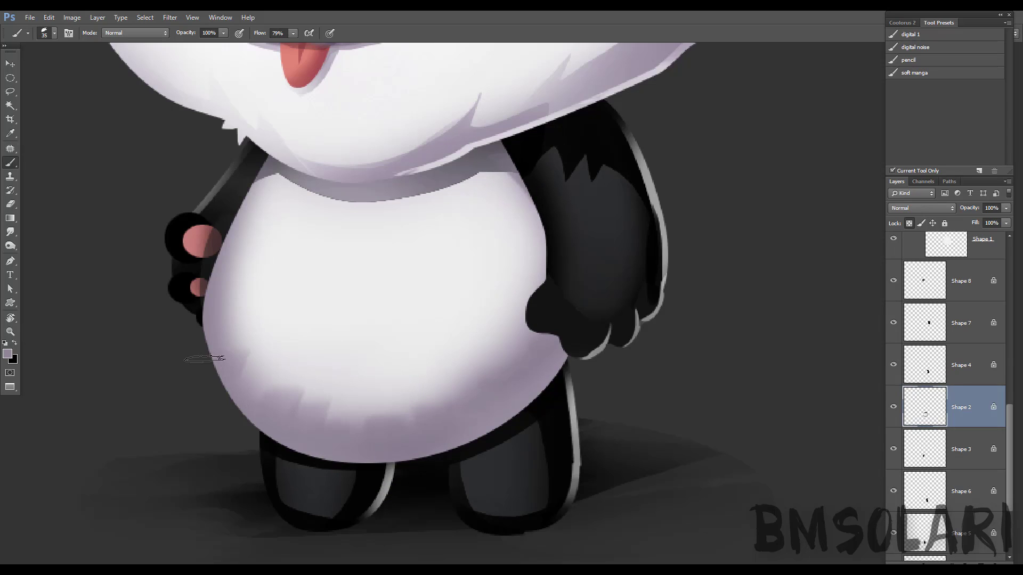
{"action": "key", "text": "r"}
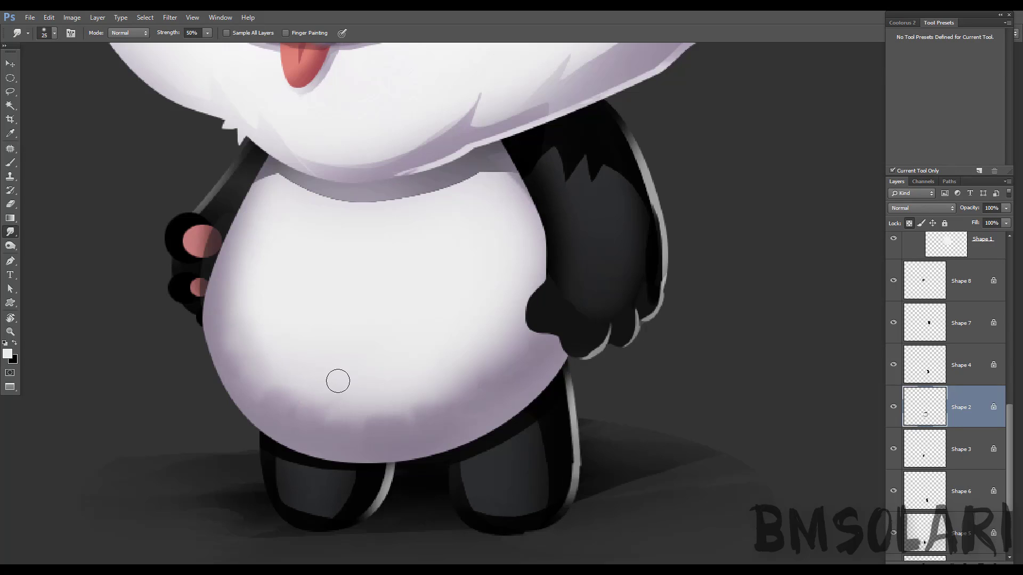
- Lasso jagged fur along the left belly, paint it white with an 80 px brush, and smudge the bottom edge
{"action": "key", "text": "l"}
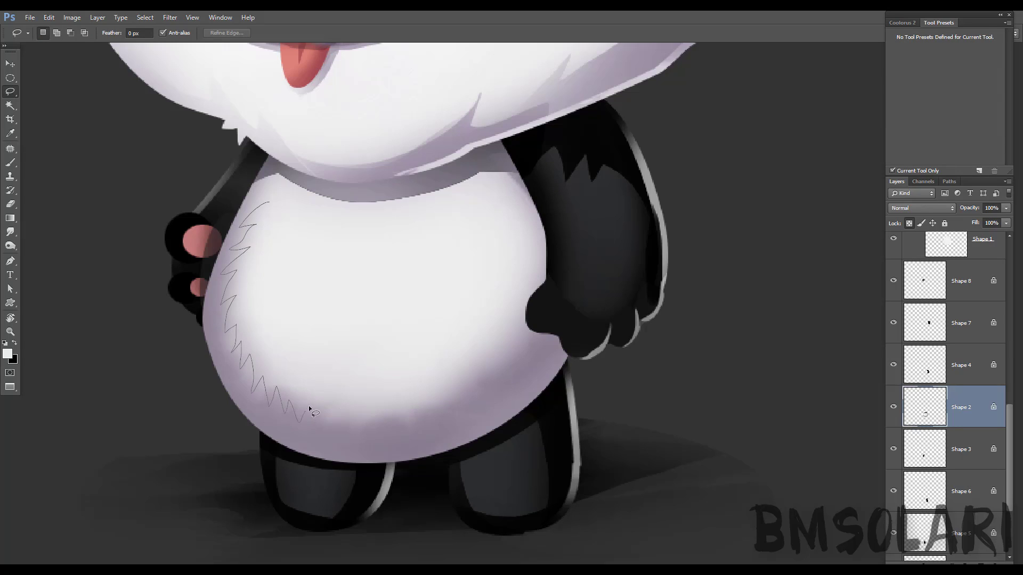
{"action": "left_click_drag", "start_coordinate": [311, 411], "coordinate": [267, 203]}
{"action": "key", "text": "b"}
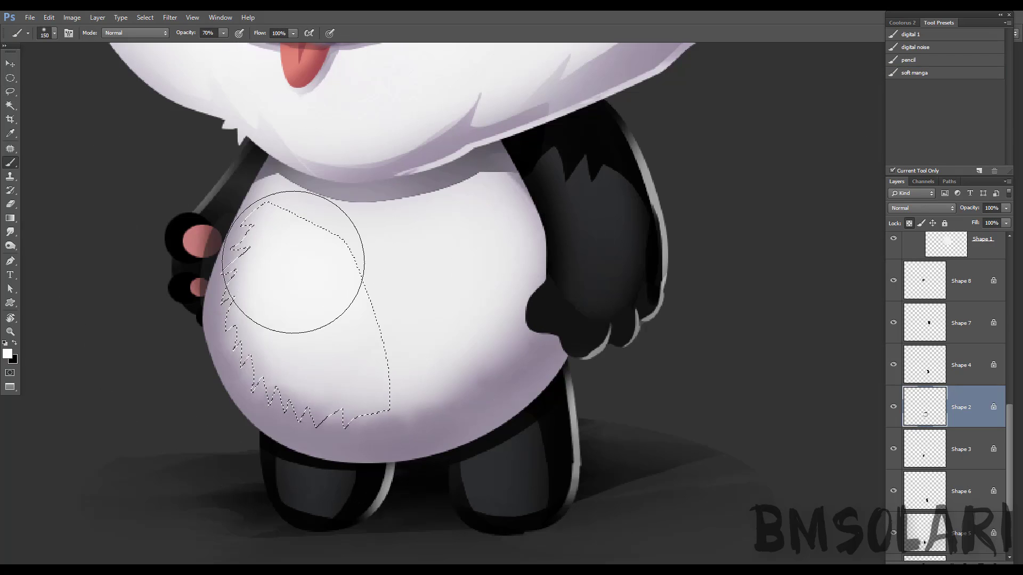
{"action": "key", "text": "bracketleft"}
{"action": "key", "text": "bracketleft"}
{"action": "key", "text": "bracketleft"}
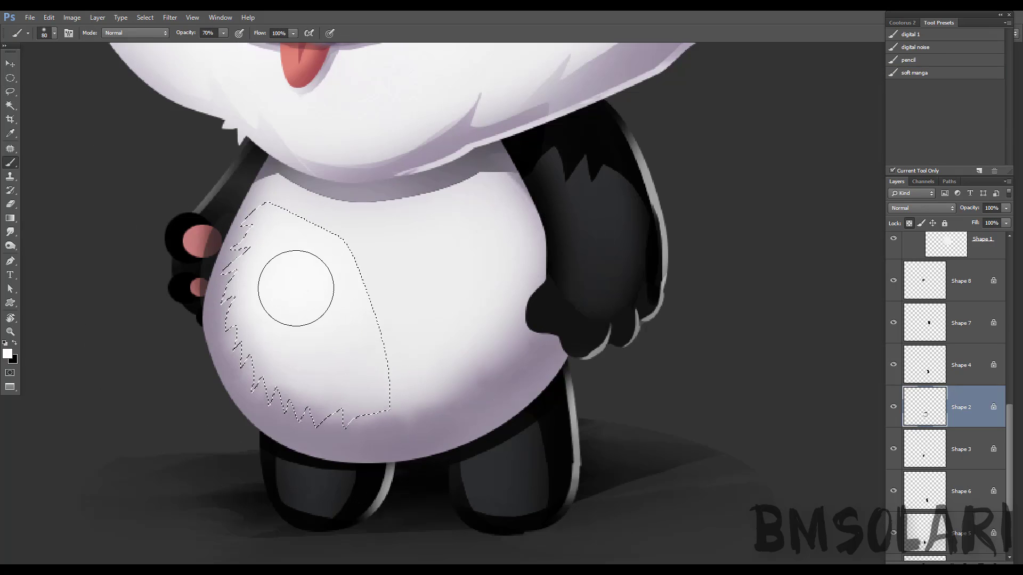
{"action": "key", "text": "ctrl+d"}
{"action": "key", "text": "r"}
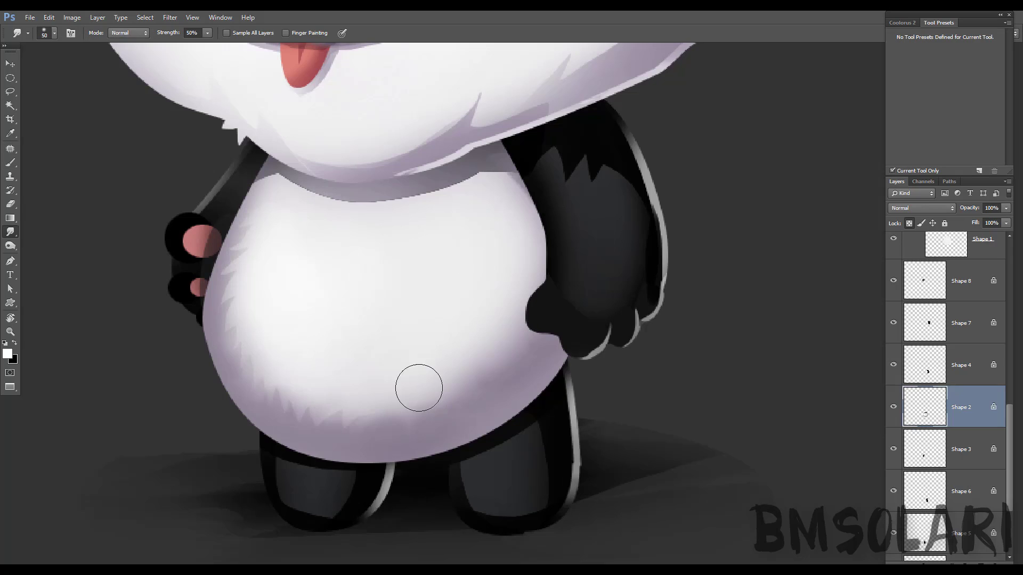
{"action": "key", "text": "l"}
{"action": "left_click_drag", "start_coordinate": [360, 415], "coordinate": [394, 422]}
- Lasso jagged fur on the right belly, paint white fur at 40% opacity, and smudge the edge
{"action": "left_click_drag", "start_coordinate": [554, 348], "coordinate": [525, 277]}
{"action": "key", "text": "r"}
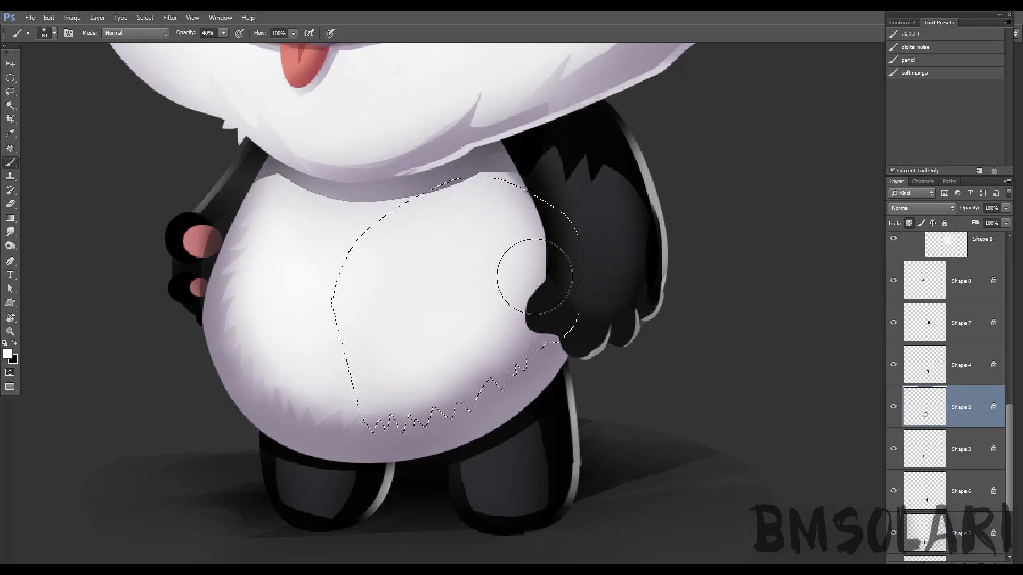
{"action": "key", "text": "ctrl+d"}
{"action": "key", "text": "l"}
{"action": "left_click_drag", "start_coordinate": [286, 208], "coordinate": [269, 224]}
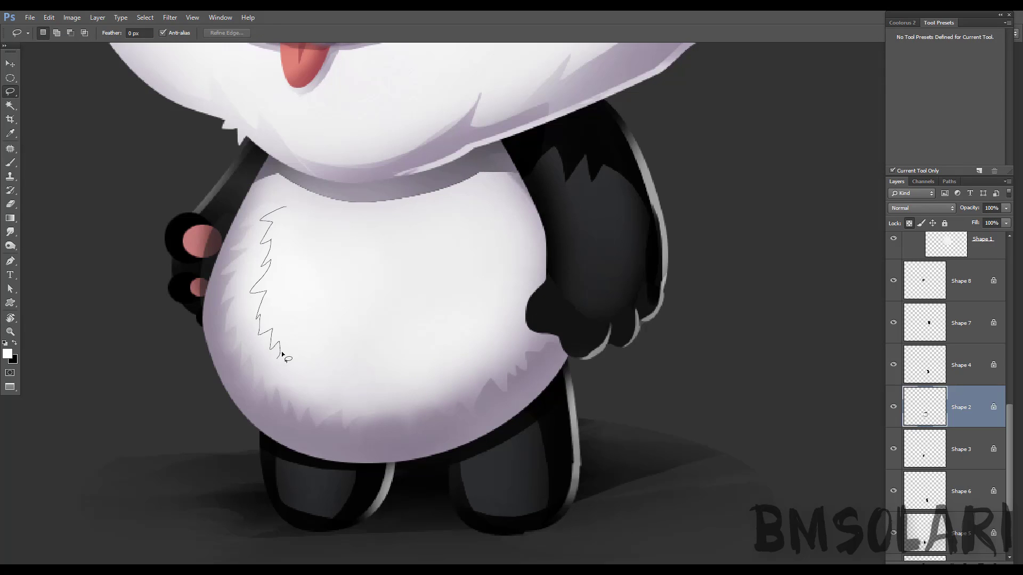
{"action": "key", "text": "r"}
{"action": "mouse_move", "coordinate": [387, 398]}
{"action": "left_mouse_down"}
{"action": "mouse_move", "coordinate": [287, 209]}
{"action": "mouse_move", "coordinate": [266, 320]}
{"action": "left_mouse_up"}
{"action": "key", "text": "ctrl+d"}
- Darken the shadow under the panda's chin with black paint, then return to white
{"action": "key", "text": "l"}
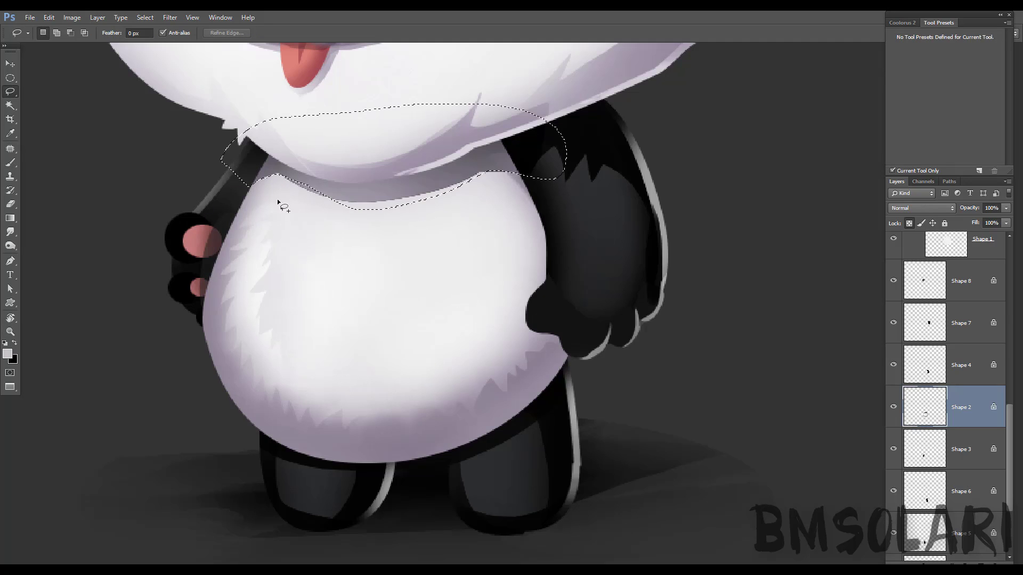
{"action": "key", "text": "b"}
{"action": "key", "text": "x"}
{"action": "mouse_move", "coordinate": [277, 201]}
{"action": "left_mouse_down"}
{"action": "mouse_move", "coordinate": [544, 126]}
{"action": "mouse_move", "coordinate": [498, 109]}
{"action": "mouse_move", "coordinate": [296, 182]}
{"action": "left_mouse_up"}
{"action": "key", "text": "r"}
{"action": "key", "text": "b"}
{"action": "key", "text": "ctrl+d"}
{"action": "key", "text": "x"}
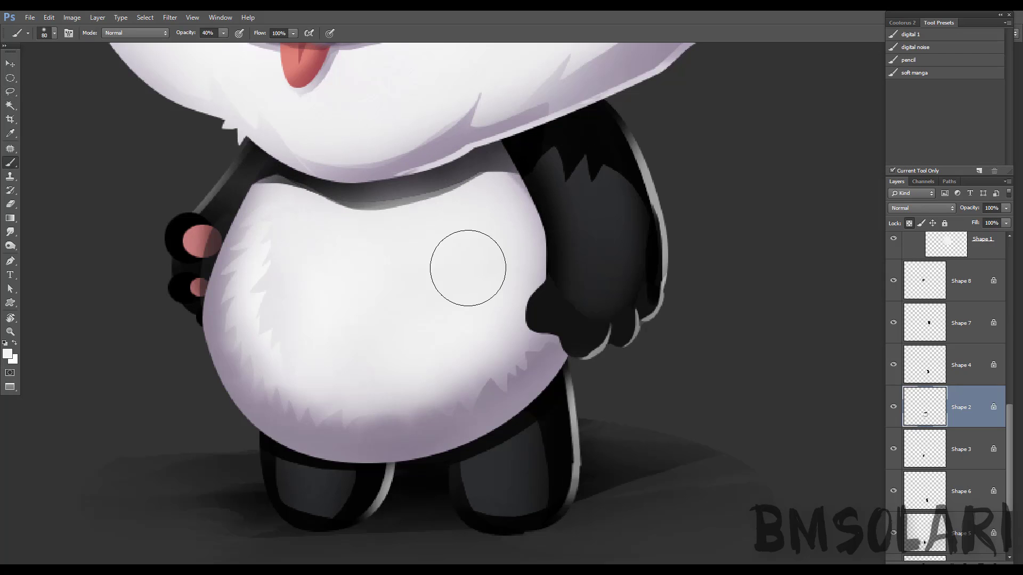
- Lasso jagged fur along the right belly edge and paint light fur inside it
{"action": "key", "text": "l"}
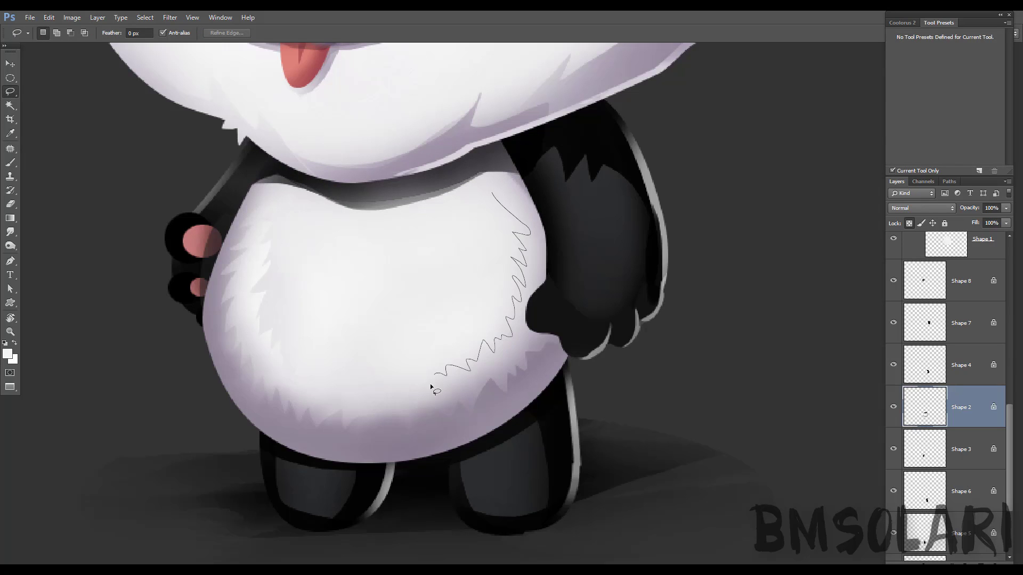
{"action": "left_click_drag", "start_coordinate": [432, 388], "coordinate": [351, 208]}
{"action": "key", "text": "b"}
{"action": "left_click_drag", "start_coordinate": [467, 400], "coordinate": [491, 365]}
{"action": "key", "text": "ctrl+d"}
{"action": "key", "text": "z"}
{"action": "left_click", "coordinate": [465, 362], "text": "alt"}
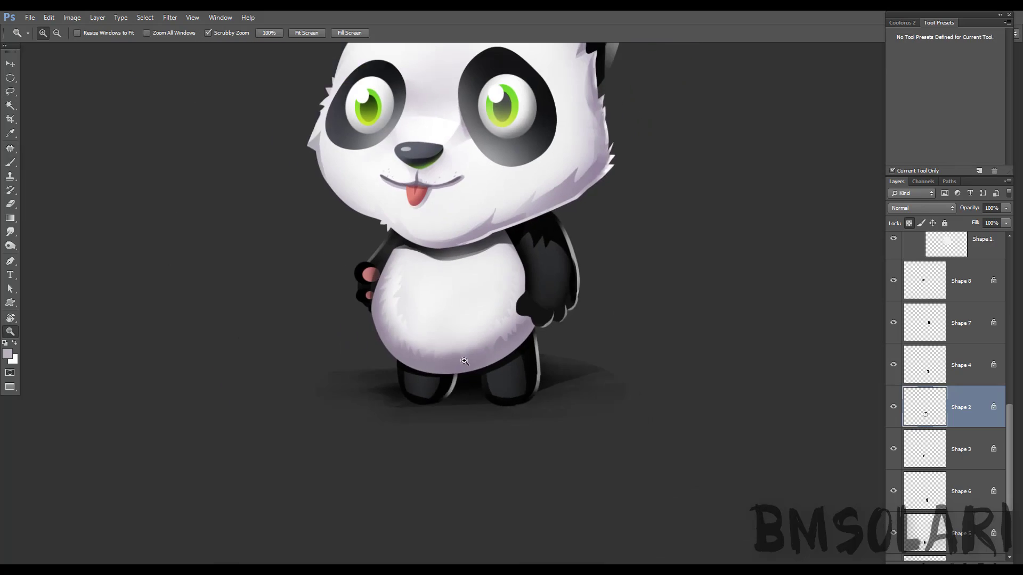
{"action": "key", "text": "b"}
{"action": "key", "text": "z"}
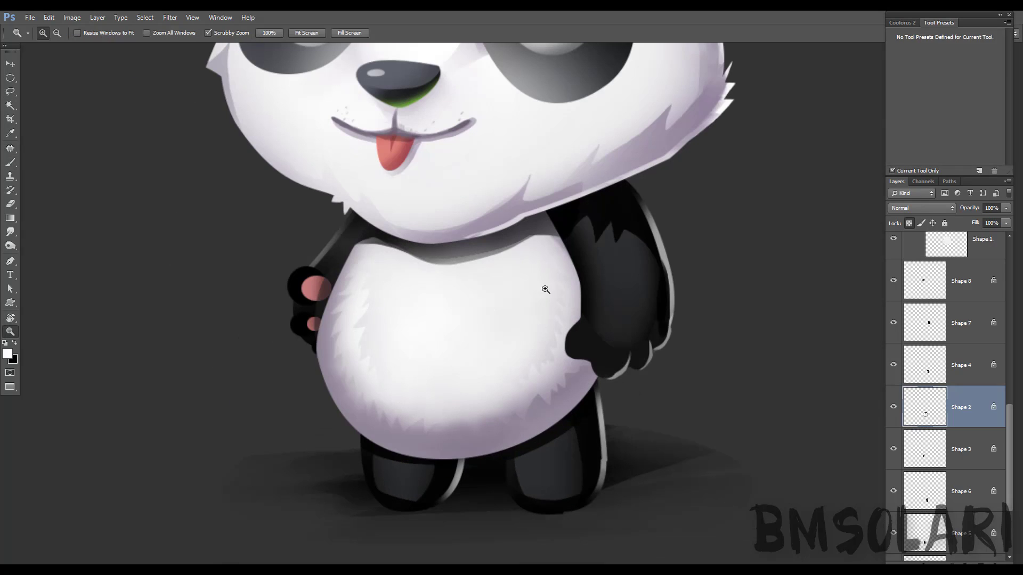
{"action": "key", "text": "b"}
{"action": "key", "text": "z"}
{"action": "left_click", "coordinate": [546, 289], "text": "alt"}
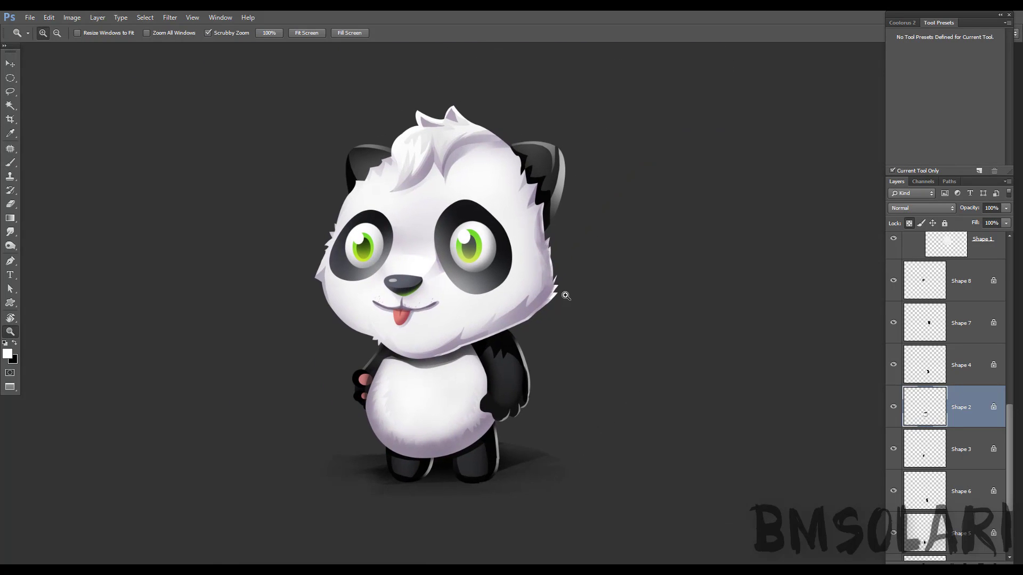
{"action": "left_click_drag", "start_coordinate": [1011, 413], "coordinate": [1019, 271]}
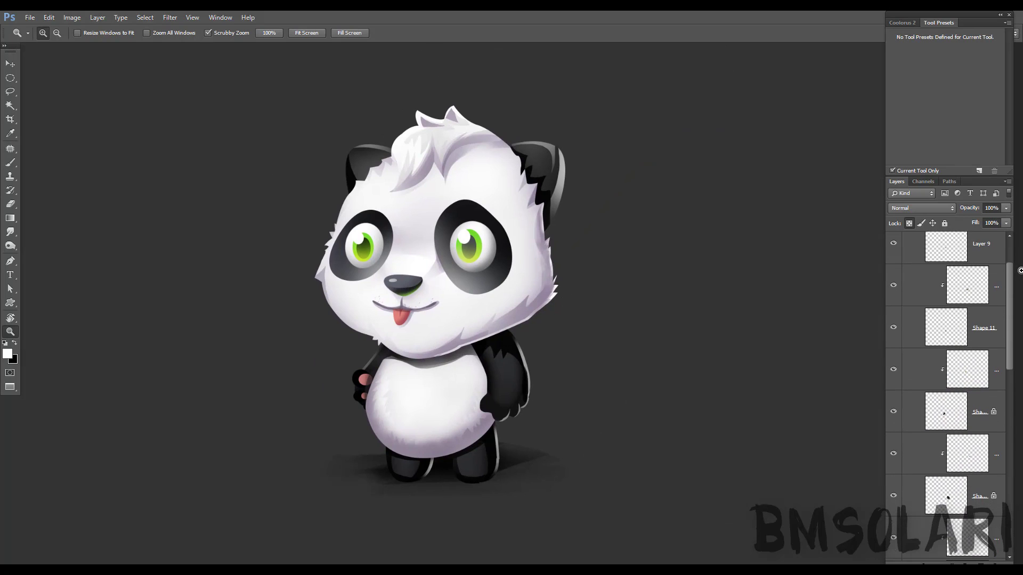
{"action": "scroll", "coordinate": [959, 320], "scroll_direction": "down", "scroll_amount": 2}
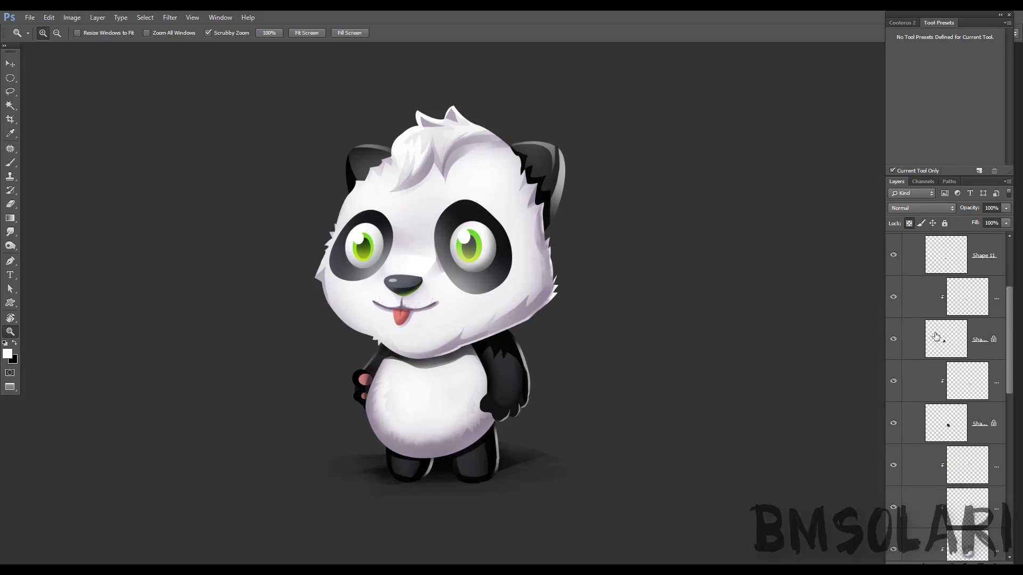
{"action": "left_click", "coordinate": [955, 295]}
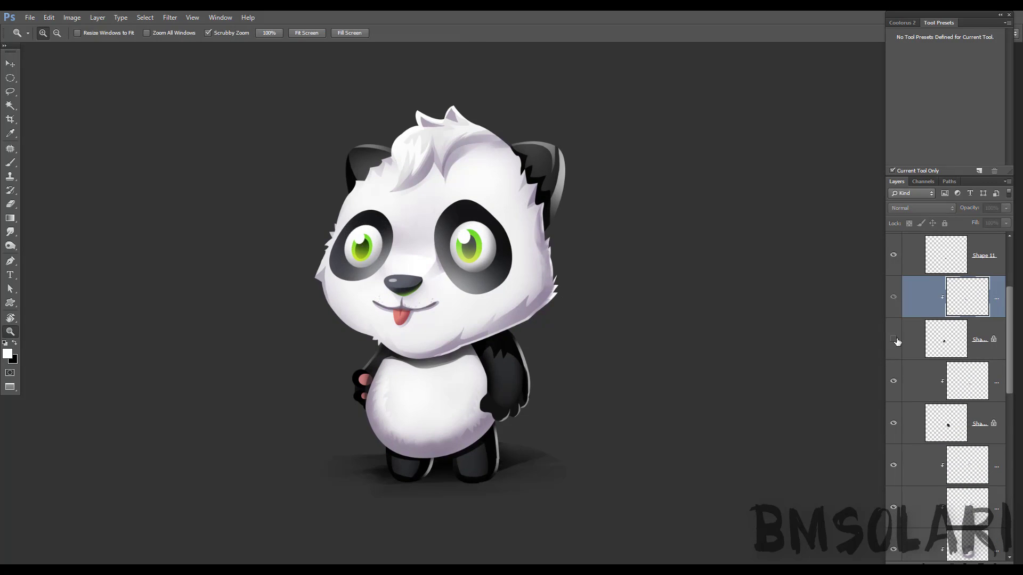
{"action": "key", "text": "alt+bracketleft"}
{"action": "key", "text": "b"}
{"action": "left_click", "coordinate": [366, 251], "text": "alt"}
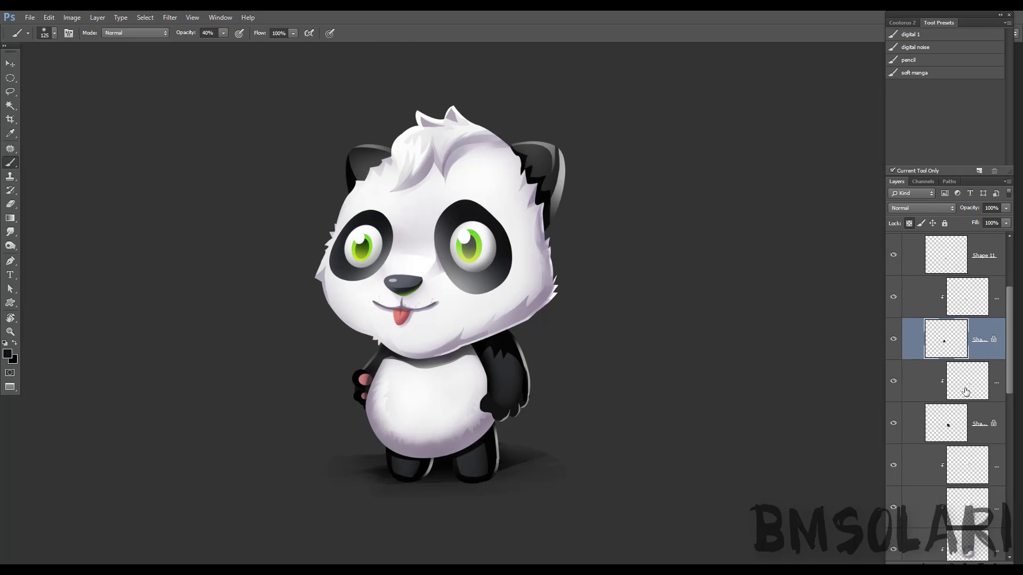
{"action": "key", "text": "alt+bracketleft"}
{"action": "key", "text": "alt+bracketleft"}
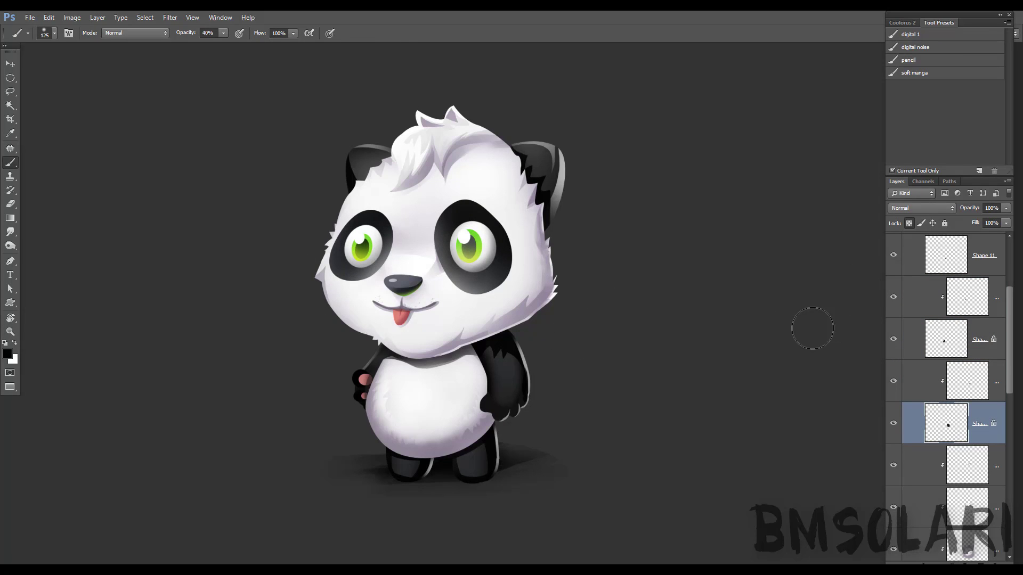
- Switch to Full Screen Mode with all panels hidden and centre the panda on screen
{"action": "key", "text": "f"}
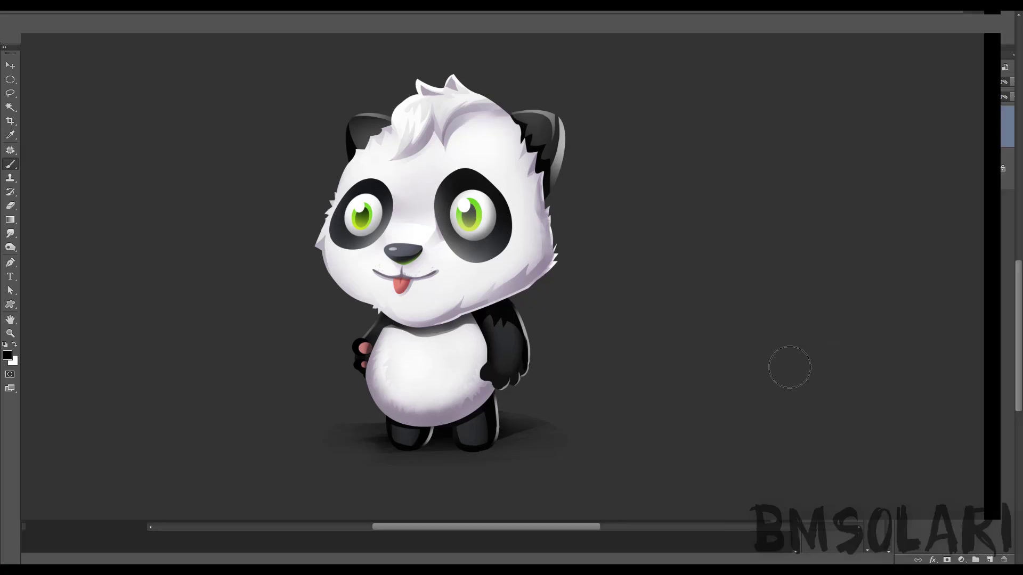
{"action": "key", "text": "f"}
{"action": "key", "text": "f"}
{"action": "left_click_drag", "start_coordinate": [663, 338], "coordinate": [672, 343]}
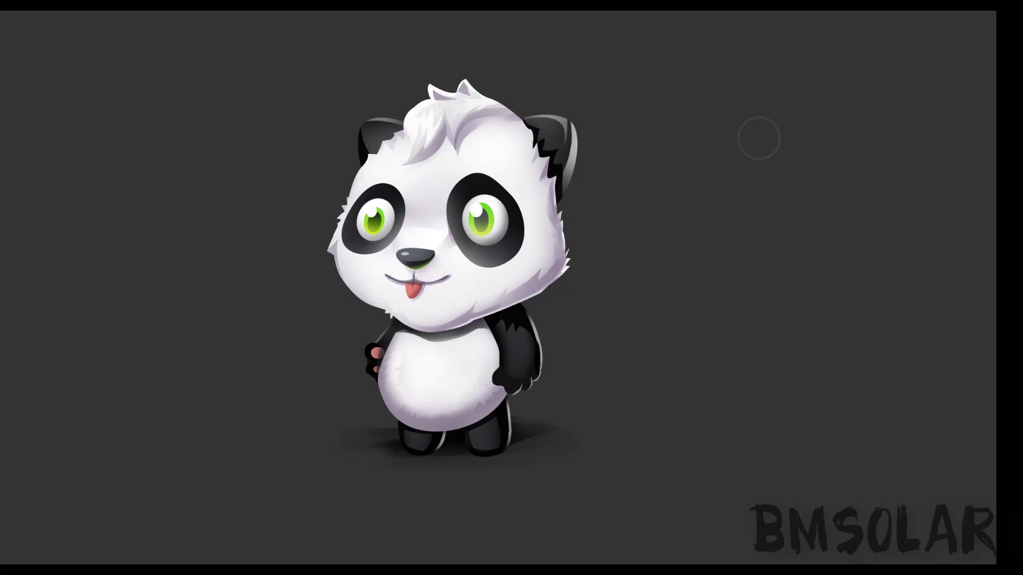
{"action": "key", "text": "F5"}
{"action": "key", "text": "F5"}
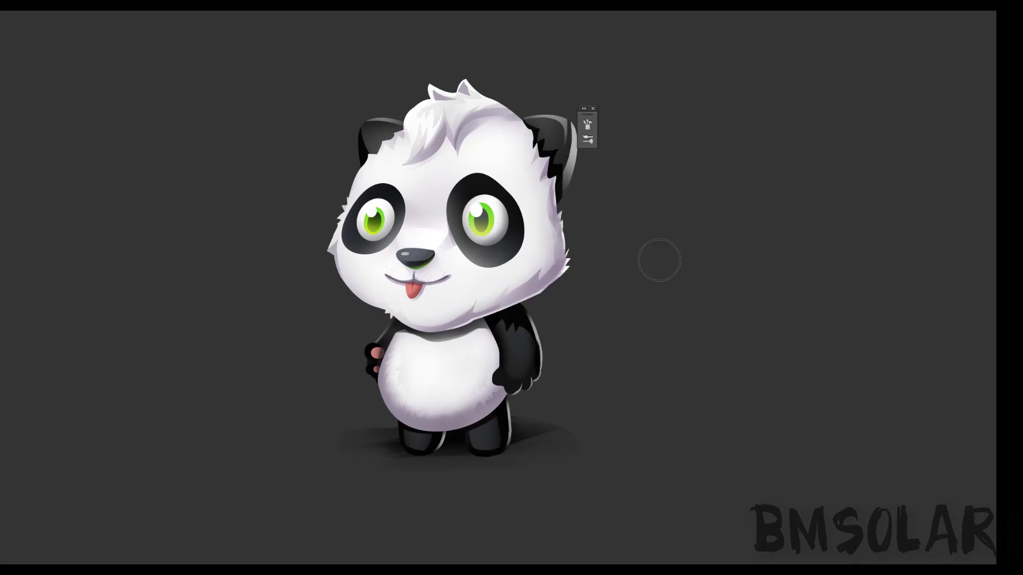
{"action": "left_click", "coordinate": [593, 109]}
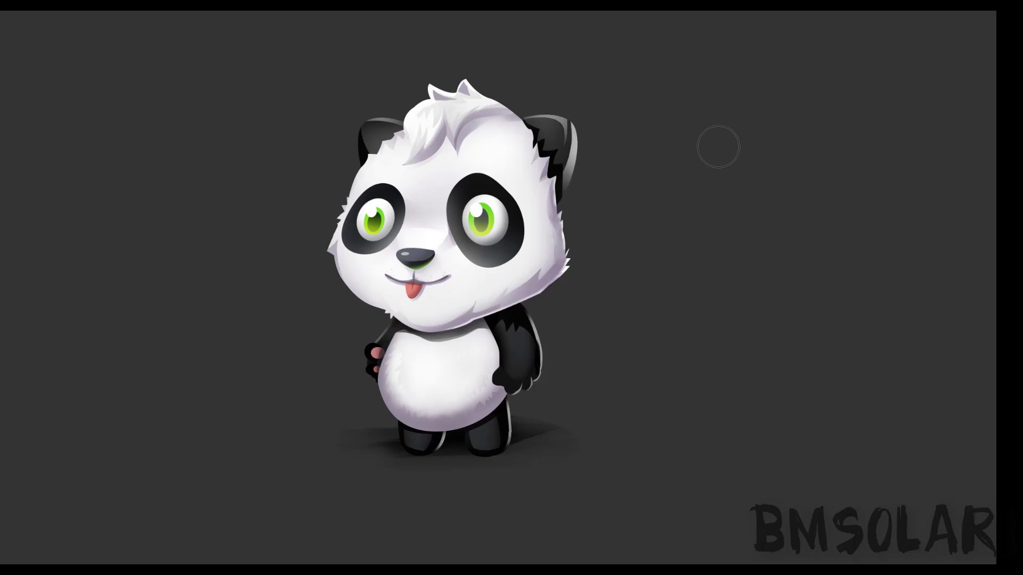